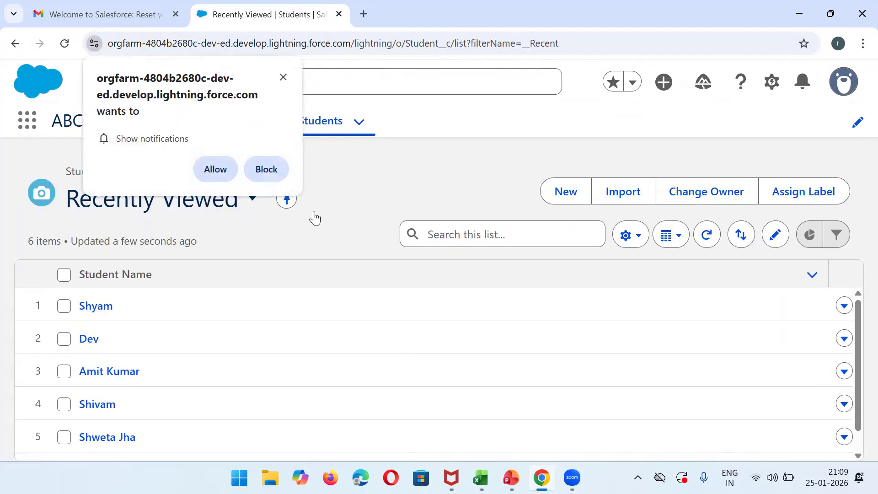
Dismiss Chrome's notification prompt and the 'Stay ahead of incidents' popup over the Students list.
{"action": "left_click", "coordinate": [282, 76]}
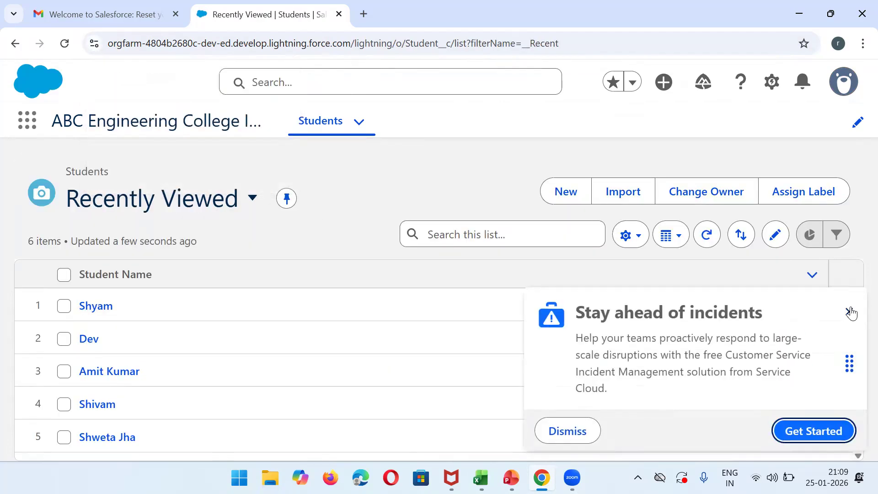
{"action": "left_click", "coordinate": [850, 312]}
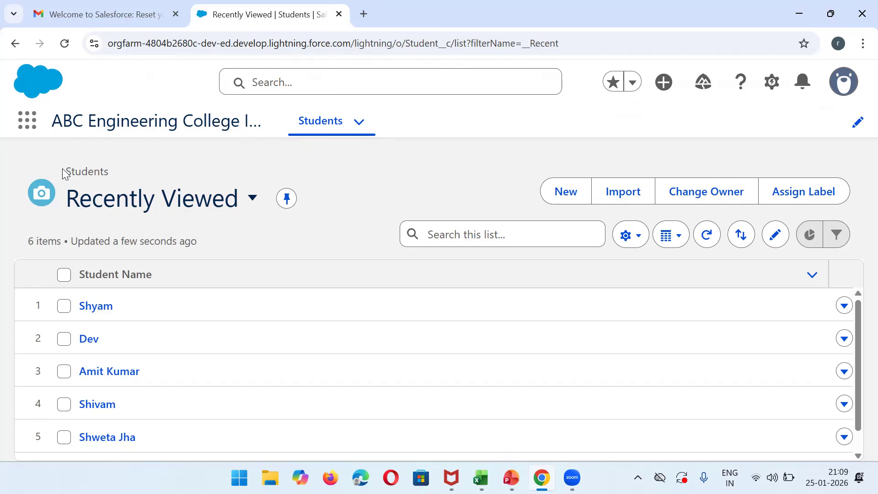
{"action": "double_click", "coordinate": [100, 171]}
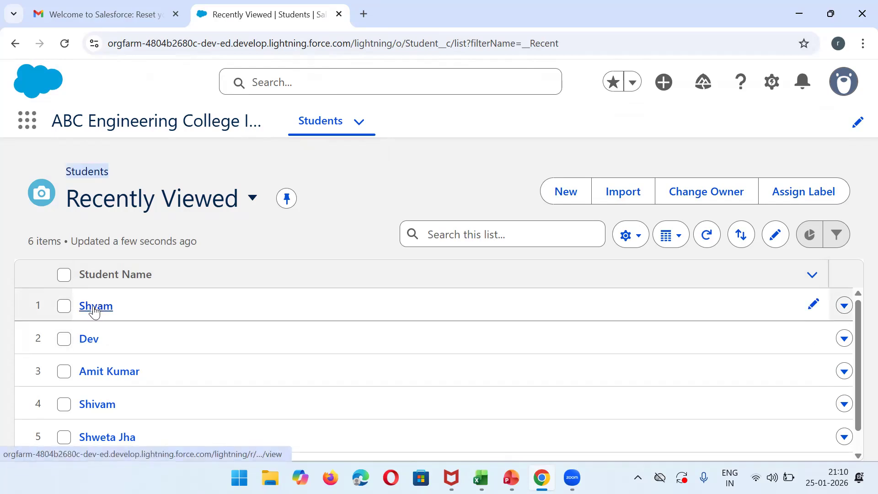
Open Shyam's student record and scroll through its Details tab and back to the top.
{"action": "left_click", "coordinate": [94, 307]}
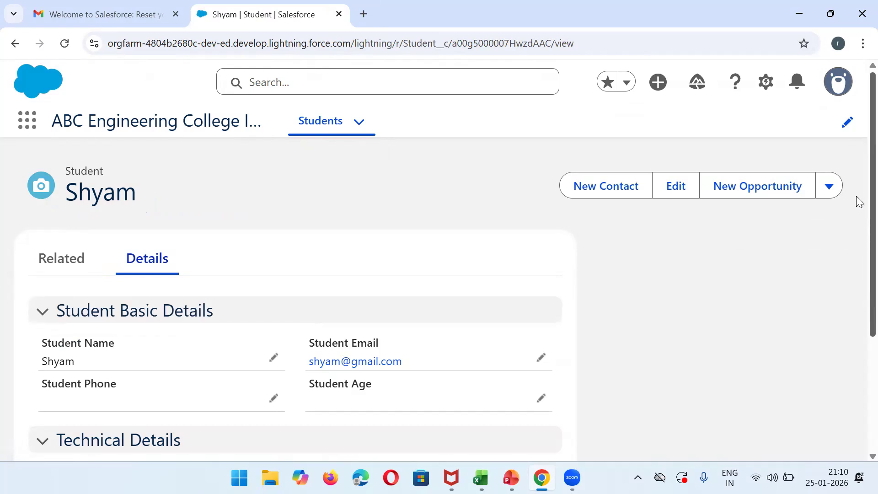
{"action": "scroll", "coordinate": [857, 215], "scroll_direction": "down", "scroll_amount": 2}
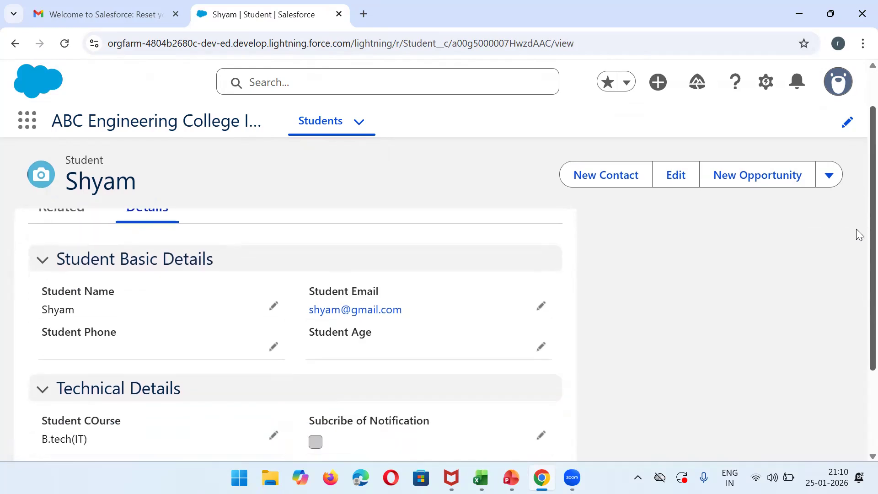
{"action": "scroll", "coordinate": [859, 234], "scroll_direction": "down", "scroll_amount": 1}
{"action": "scroll", "coordinate": [859, 283], "scroll_direction": "down", "scroll_amount": 2}
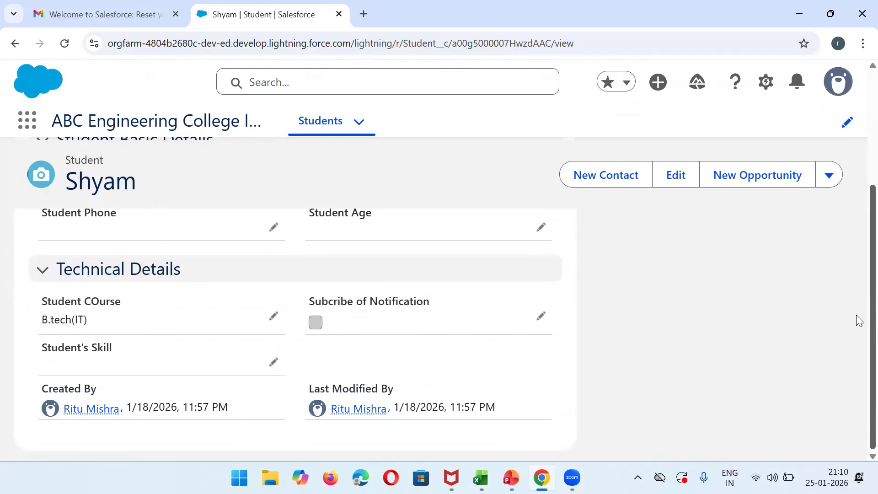
{"action": "scroll", "coordinate": [860, 212], "scroll_direction": "up", "scroll_amount": 3}
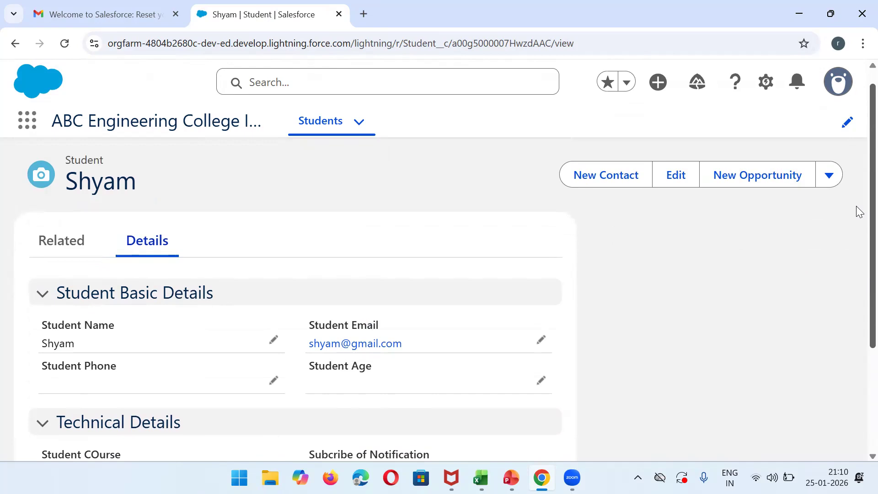
{"action": "scroll", "coordinate": [859, 192], "scroll_direction": "up", "scroll_amount": 1}
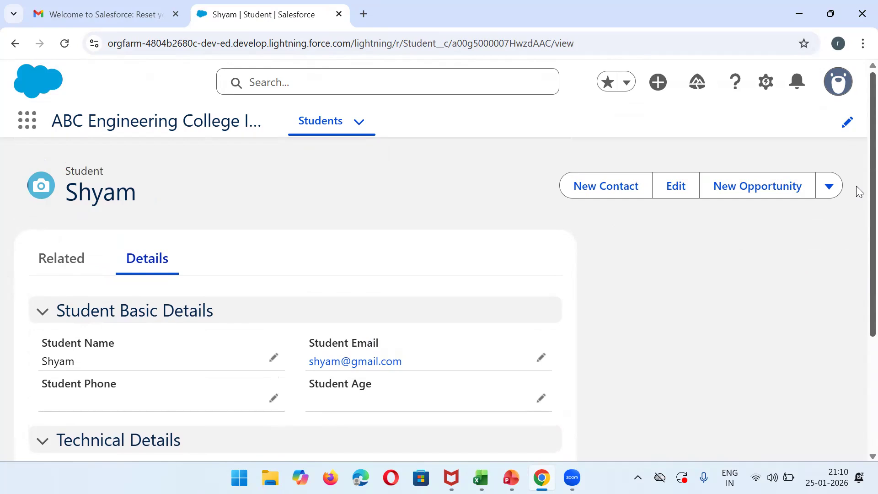
Switch to Excel and show the college workbook's Teachers sheet.
{"action": "left_click", "coordinate": [481, 476]}
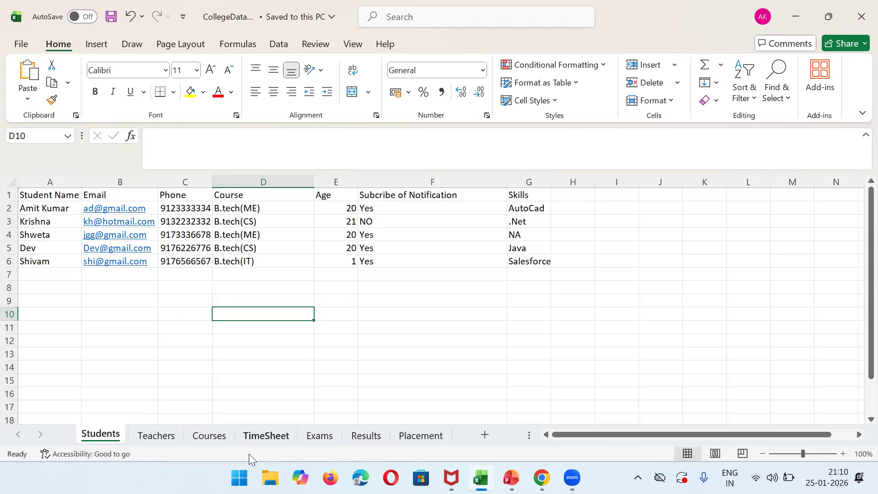
{"action": "left_click", "coordinate": [158, 435]}
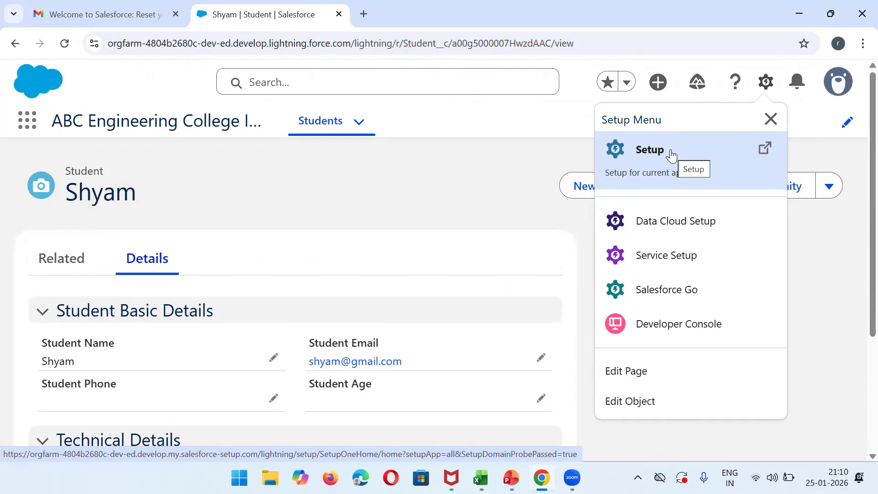
Go from Setup's Object Manager to the New Custom Object form.
{"action": "left_click", "coordinate": [670, 153]}
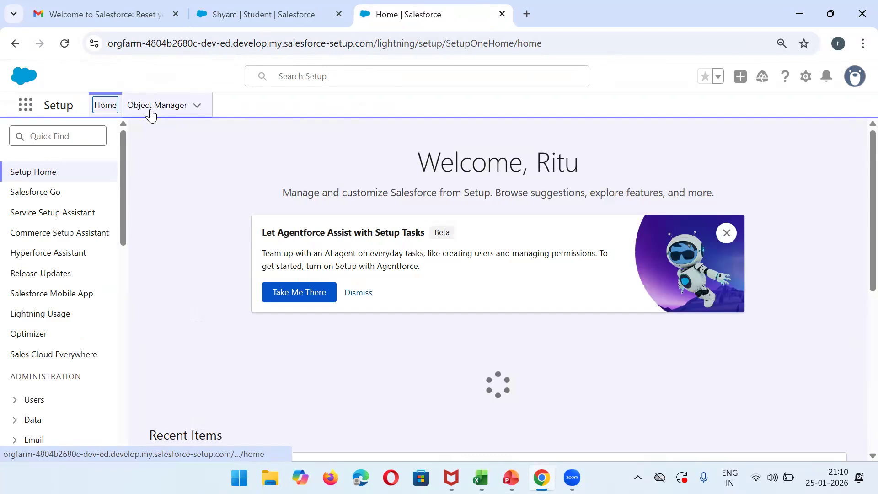
{"action": "left_click", "coordinate": [150, 106]}
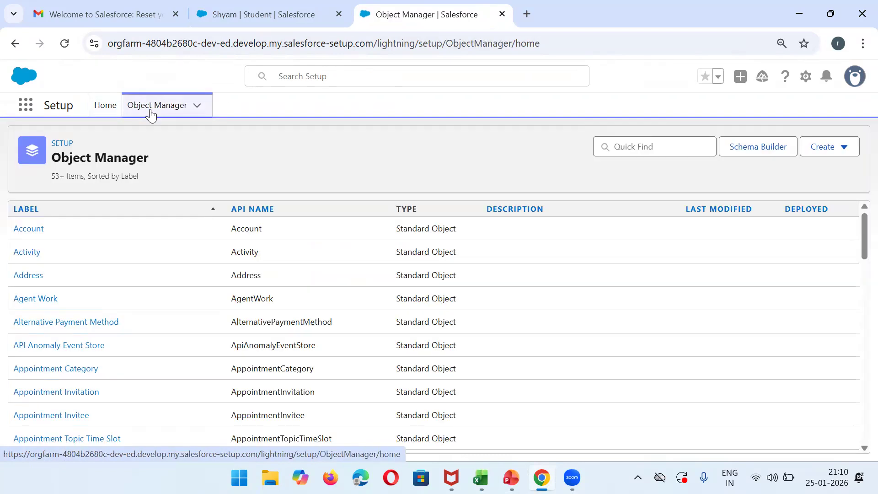
{"action": "left_click", "coordinate": [621, 145]}
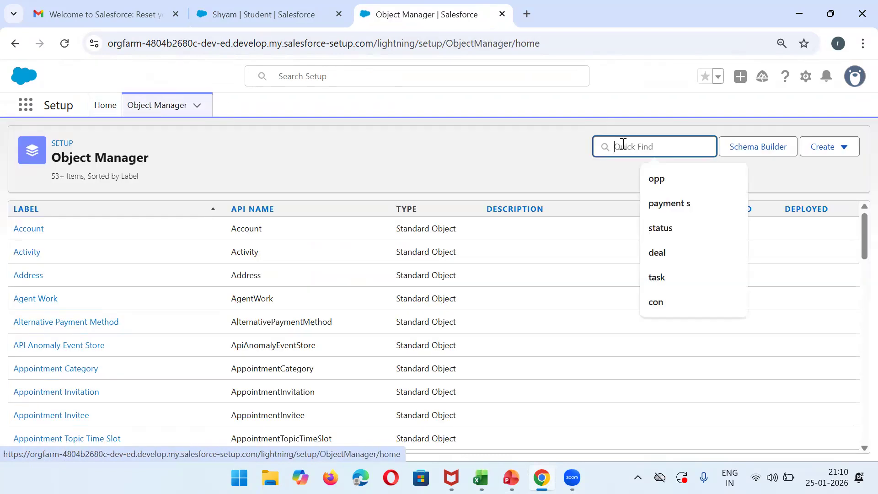
{"action": "left_click", "coordinate": [823, 149]}
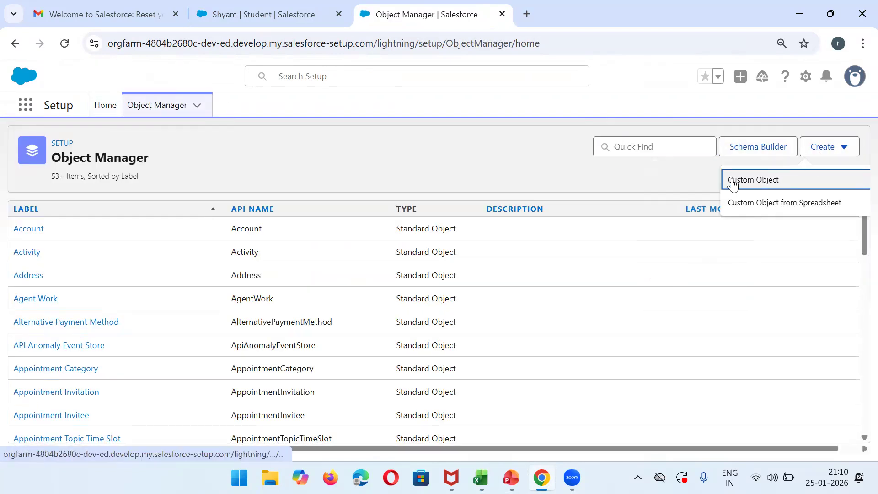
{"action": "left_click", "coordinate": [778, 184]}
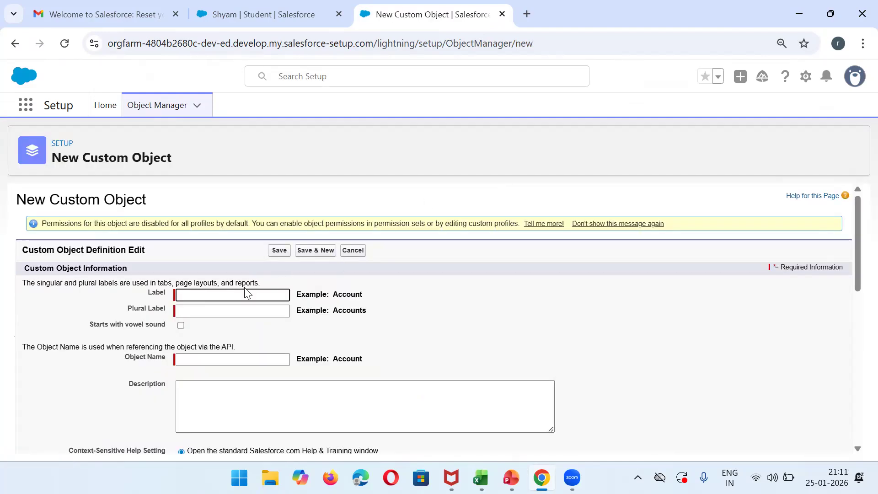
Enter label 'Teacher' and plural label 'Teachers', then save the custom object.
{"action": "left_click", "coordinate": [229, 293]}
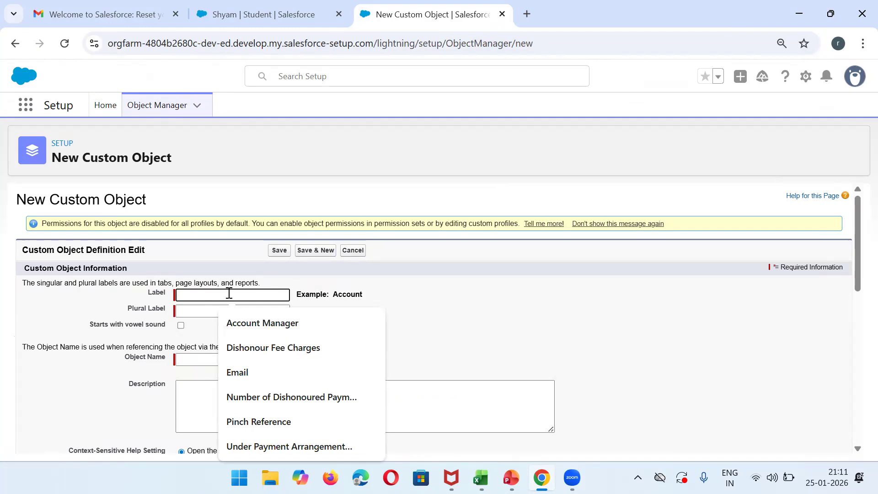
{"action": "type", "text": "Teach"}
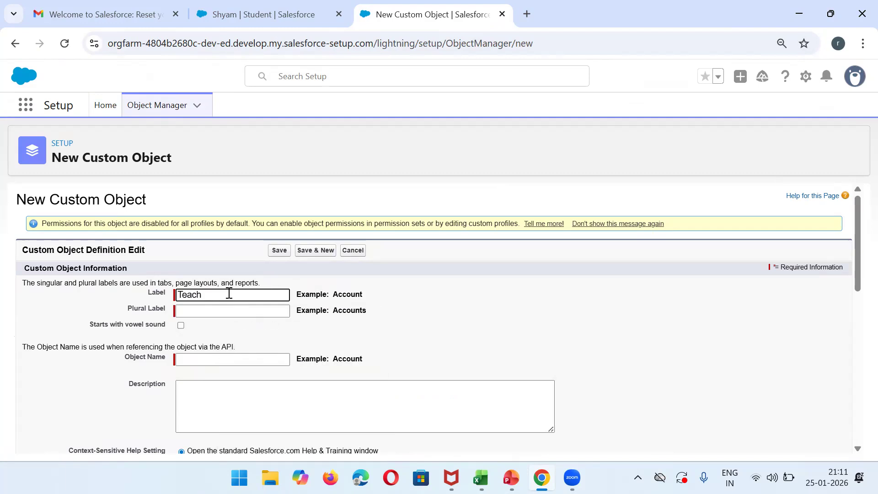
{"action": "type", "text": "e"}
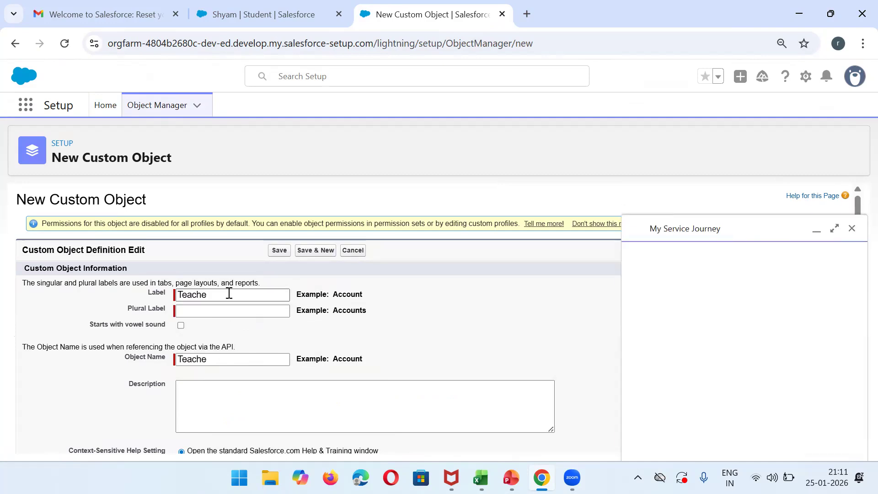
{"action": "type", "text": "r"}
{"action": "left_click", "coordinate": [206, 310]}
{"action": "type", "text": "Tes"}
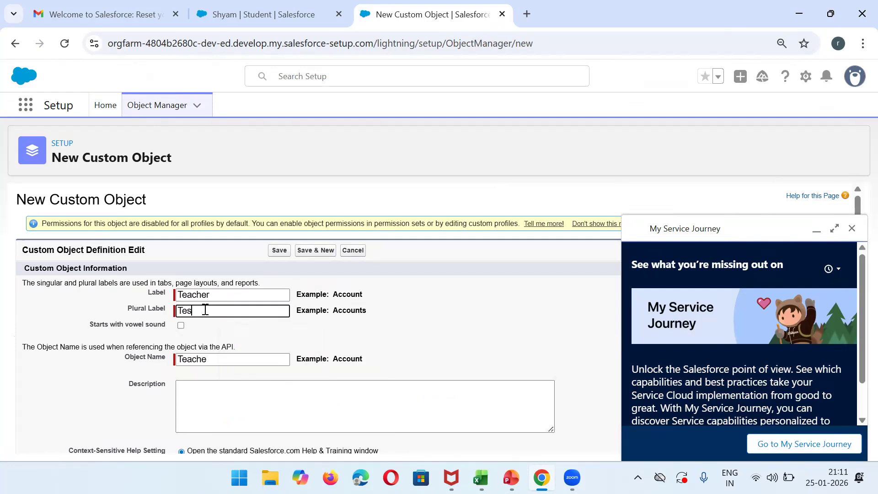
{"action": "type", "text": "achers"}
{"action": "left_click", "coordinate": [852, 228]}
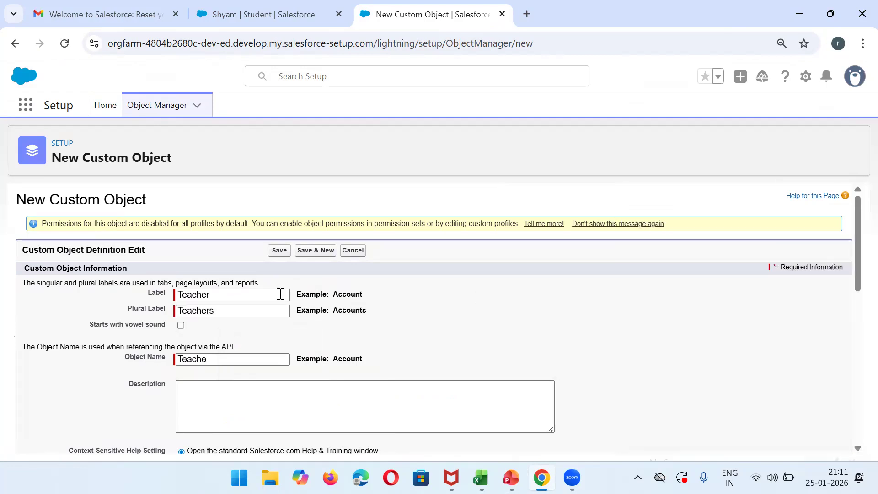
{"action": "left_click", "coordinate": [276, 251]}
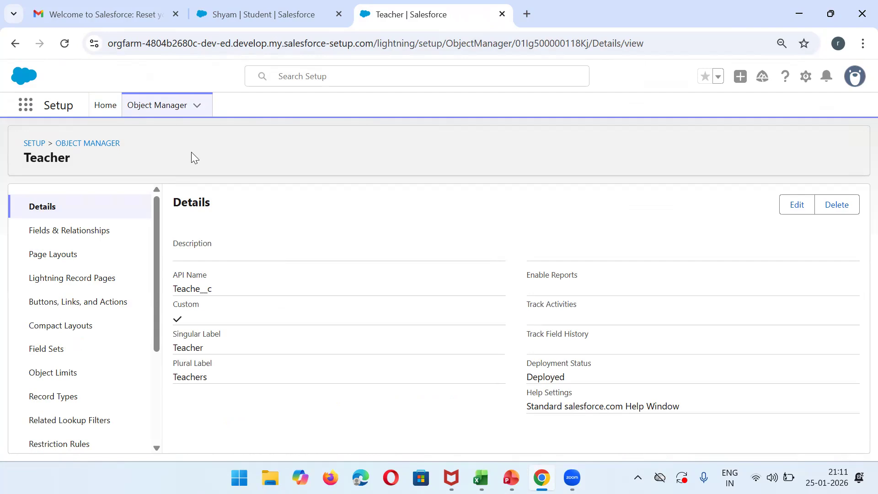
Search 'tab' in Setup Quick Find and open the Tabs page under User Interface.
{"action": "left_click", "coordinate": [221, 8]}
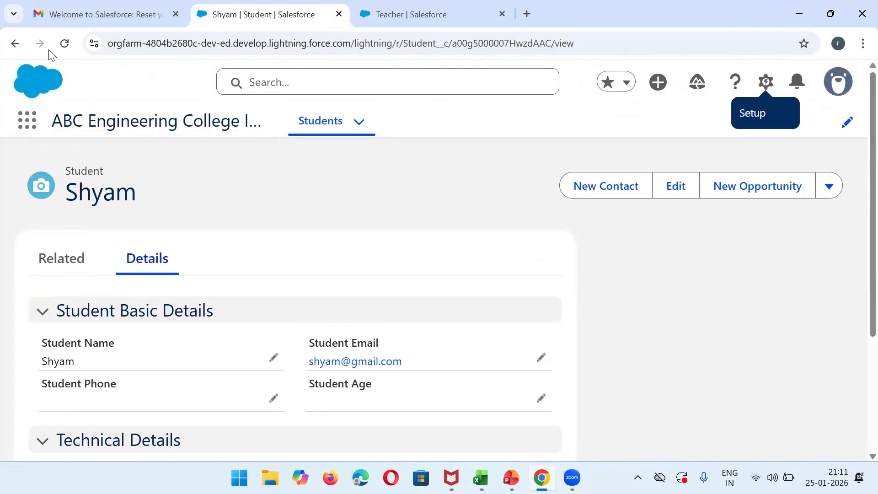
{"action": "left_click", "coordinate": [64, 43]}
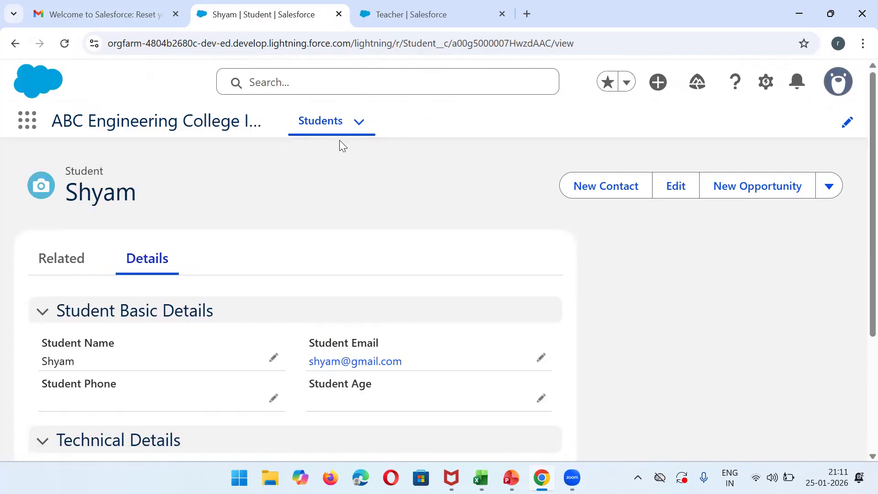
{"action": "left_click", "coordinate": [411, 7]}
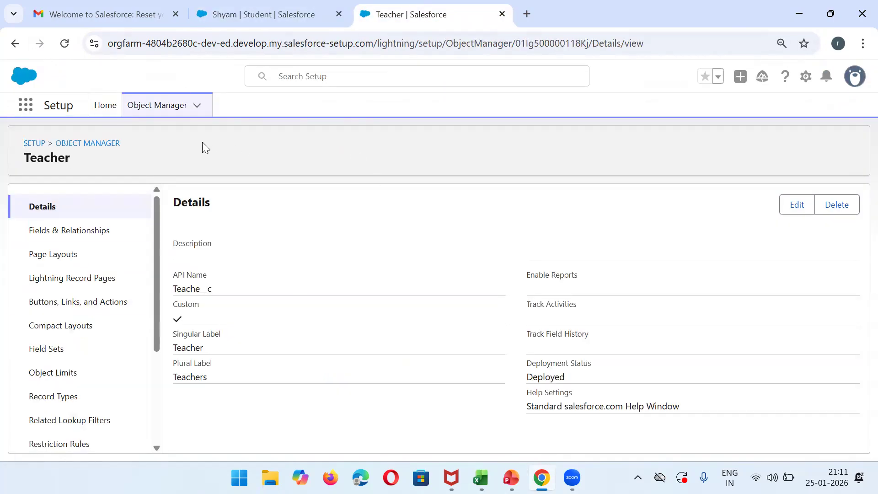
{"action": "left_click", "coordinate": [34, 147]}
{"action": "left_click", "coordinate": [56, 140]}
{"action": "type", "text": "tab"}
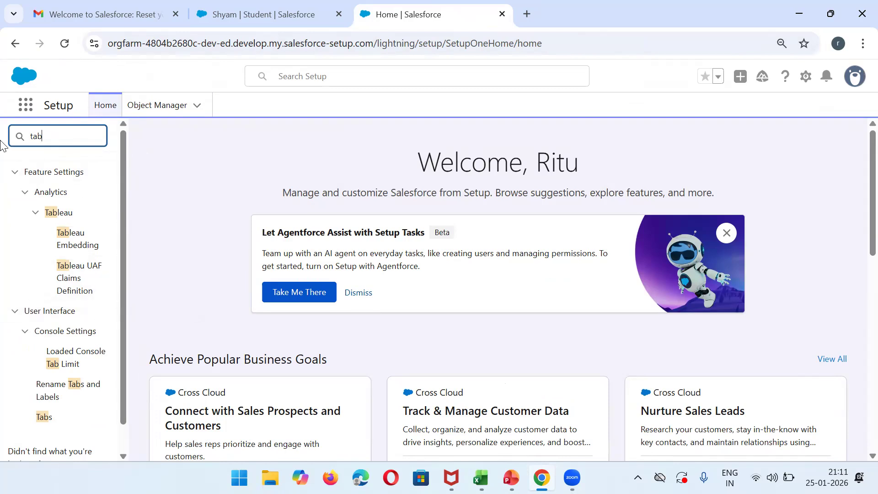
{"action": "left_click", "coordinate": [330, 77]}
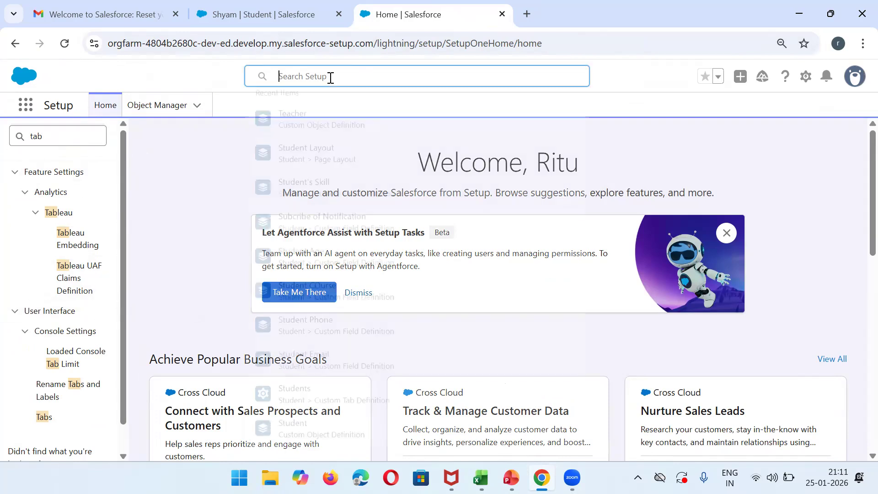
{"action": "left_click", "coordinate": [68, 131]}
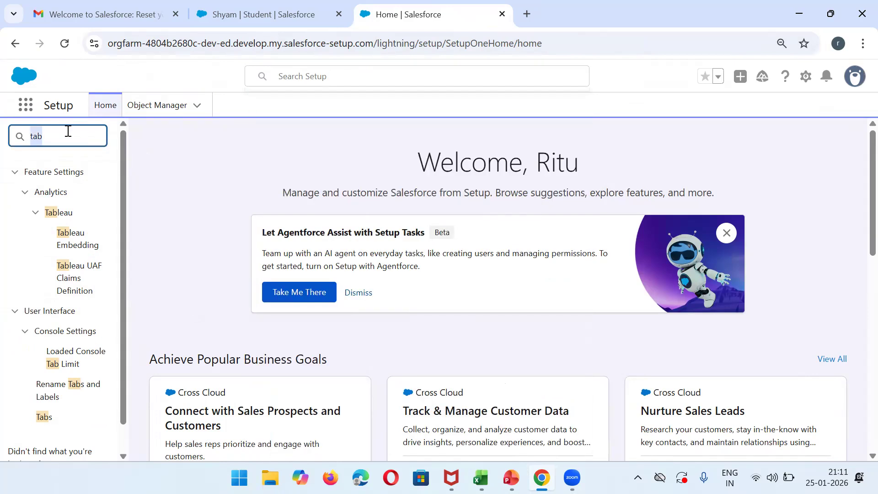
{"action": "left_click", "coordinate": [49, 418]}
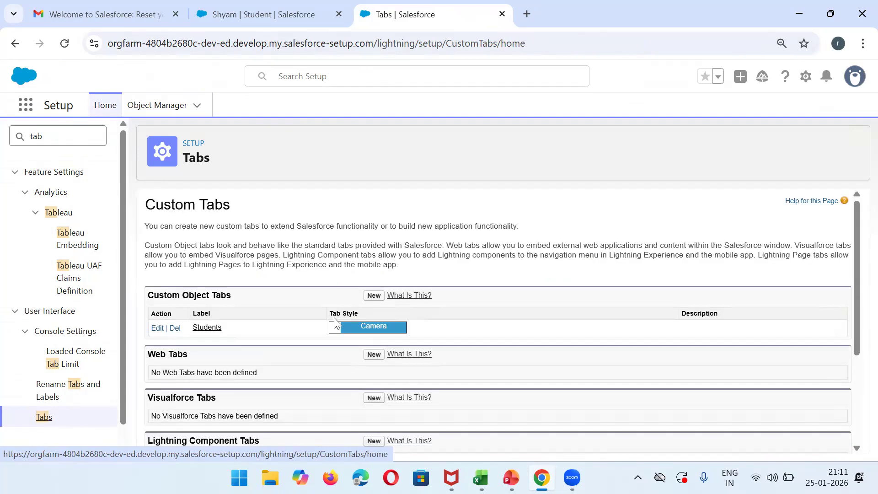
Start a new custom object tab for the Teacher object with the Diamond tab style.
{"action": "left_click", "coordinate": [373, 296]}
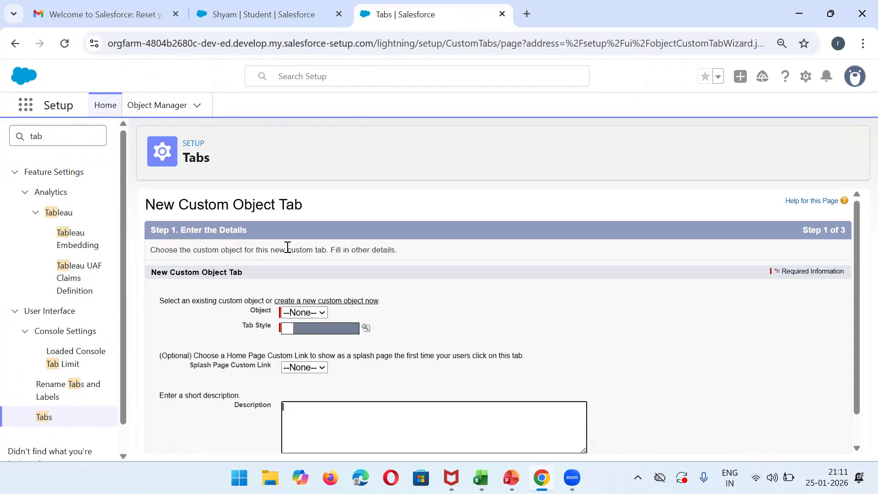
{"action": "left_click", "coordinate": [310, 314]}
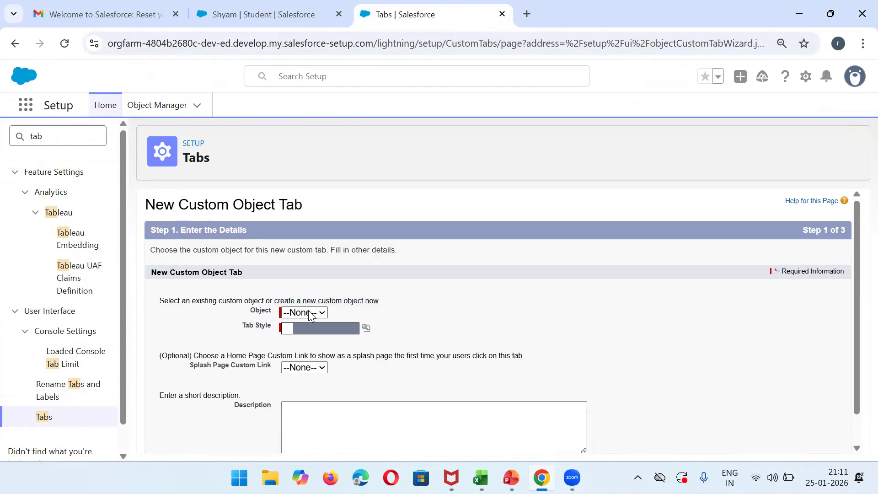
{"action": "left_click", "coordinate": [313, 338]}
{"action": "left_click", "coordinate": [366, 328]}
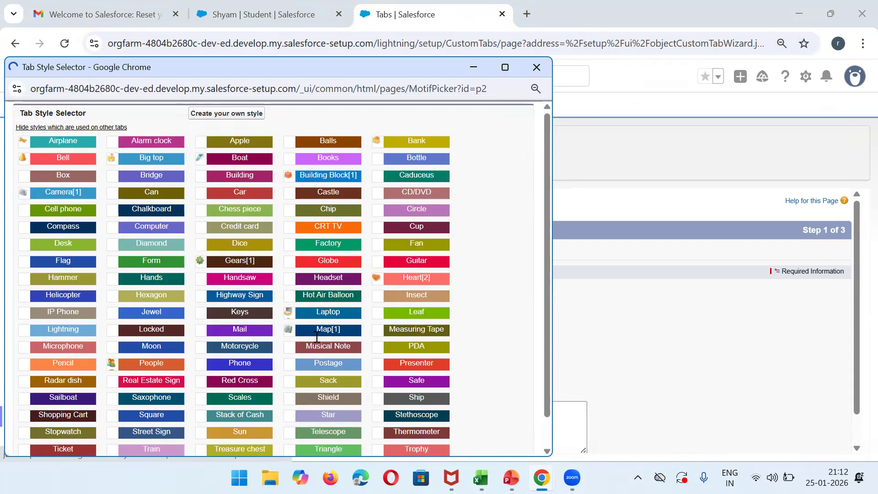
{"action": "left_click", "coordinate": [151, 244]}
{"action": "scroll", "coordinate": [857, 426], "scroll_direction": "down", "scroll_amount": 1}
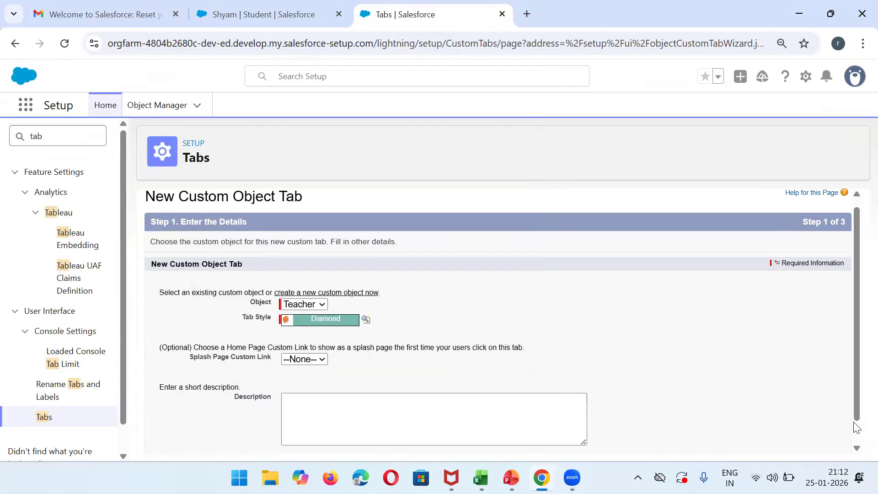
{"action": "scroll", "coordinate": [856, 428], "scroll_direction": "down", "scroll_amount": 1}
Keep Default On for all profiles and all custom apps checked, then save the tab.
{"action": "left_click", "coordinate": [808, 441]}
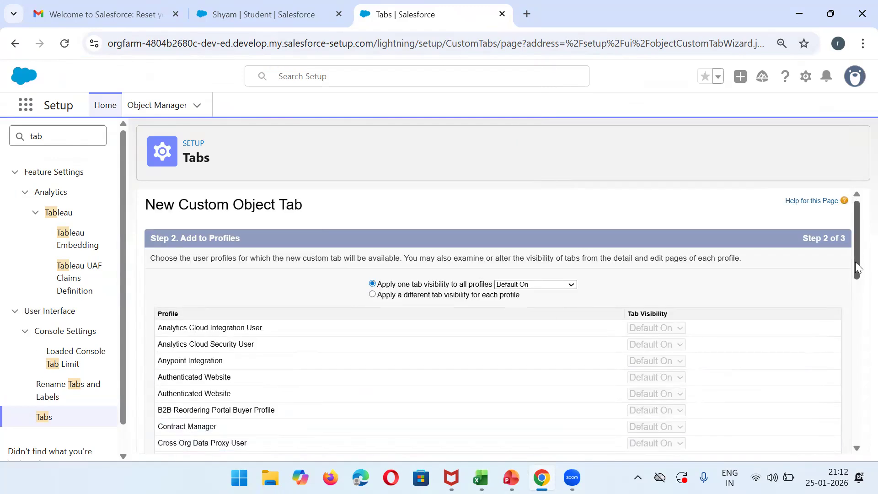
{"action": "left_click_drag", "start_coordinate": [857, 267], "coordinate": [855, 437]}
{"action": "left_click", "coordinate": [809, 441]}
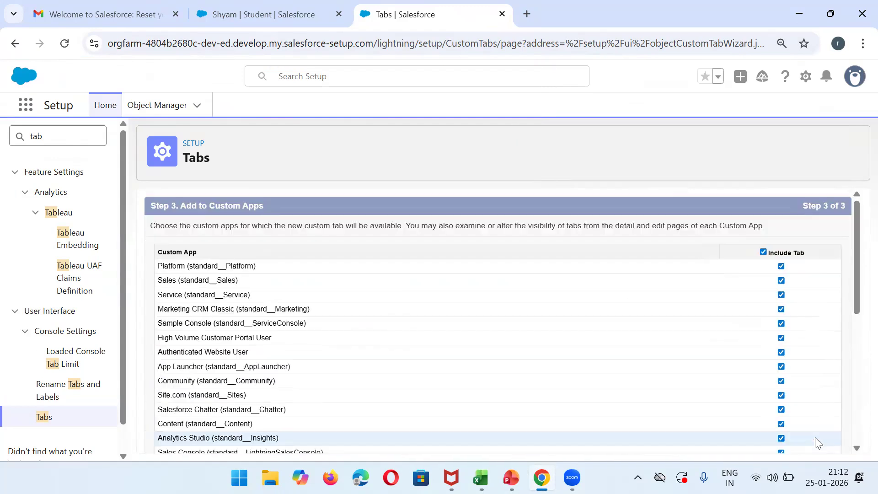
{"action": "left_click_drag", "start_coordinate": [854, 290], "coordinate": [859, 446]}
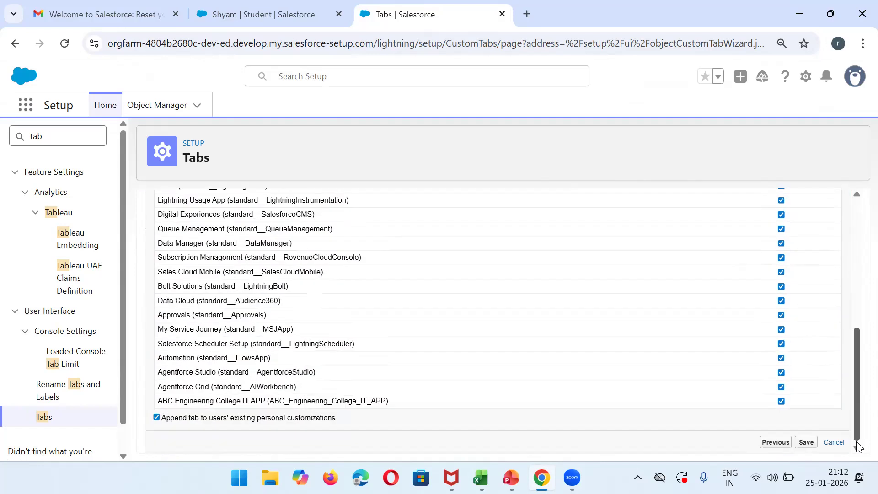
{"action": "left_click", "coordinate": [806, 442]}
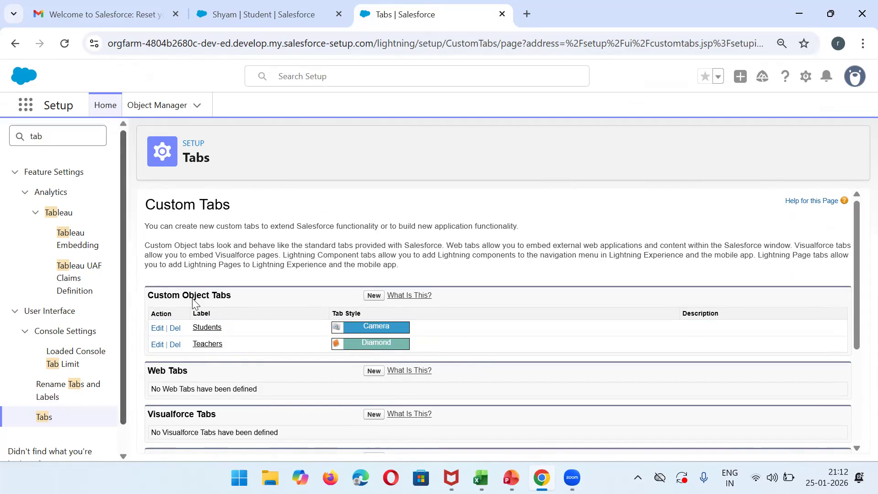
{"action": "left_click", "coordinate": [258, 5]}
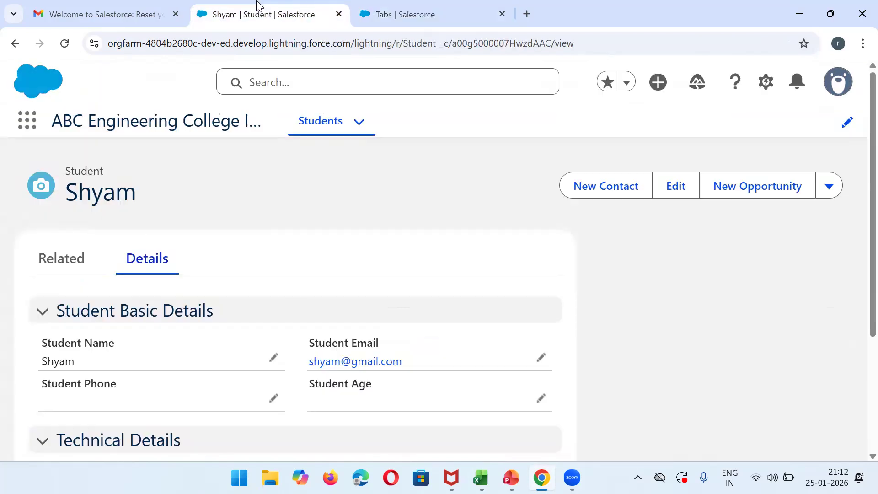
{"action": "left_click", "coordinate": [63, 43]}
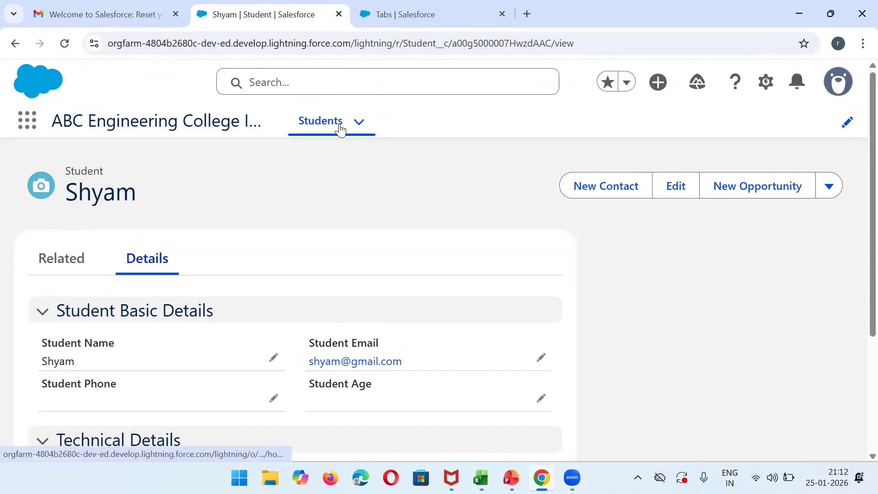
{"action": "left_click", "coordinate": [339, 130]}
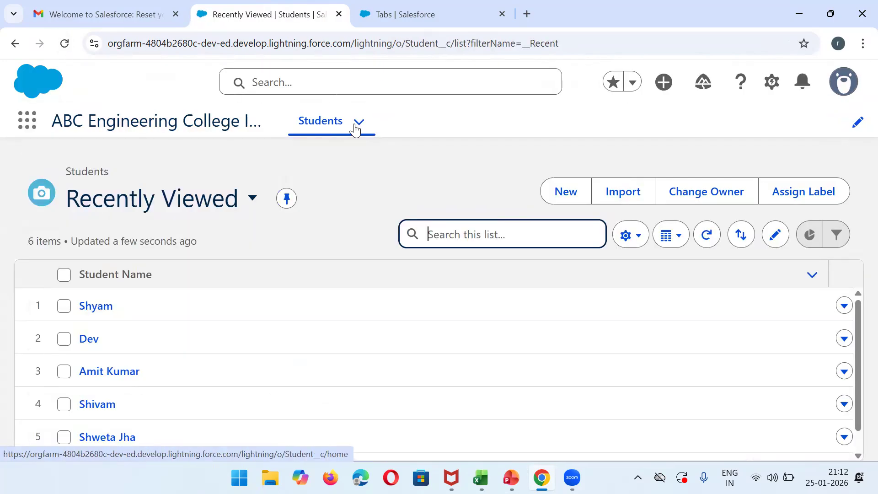
{"action": "left_click", "coordinate": [357, 127]}
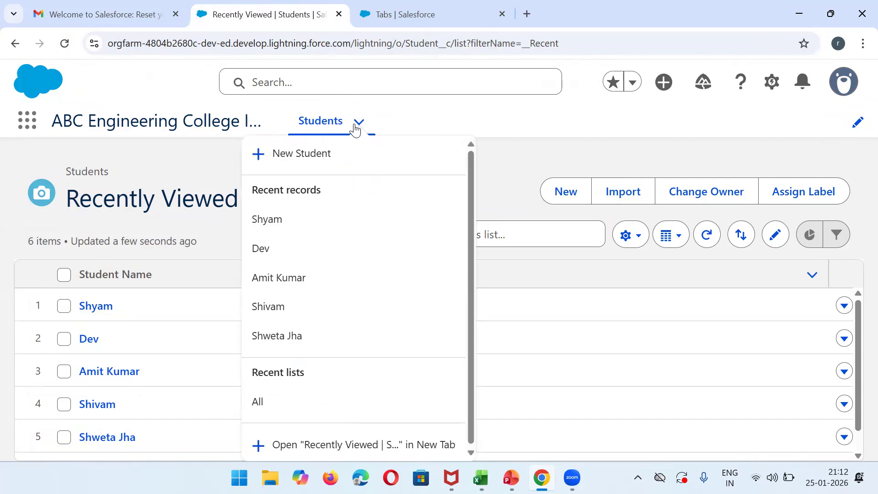
{"action": "left_click", "coordinate": [442, 11]}
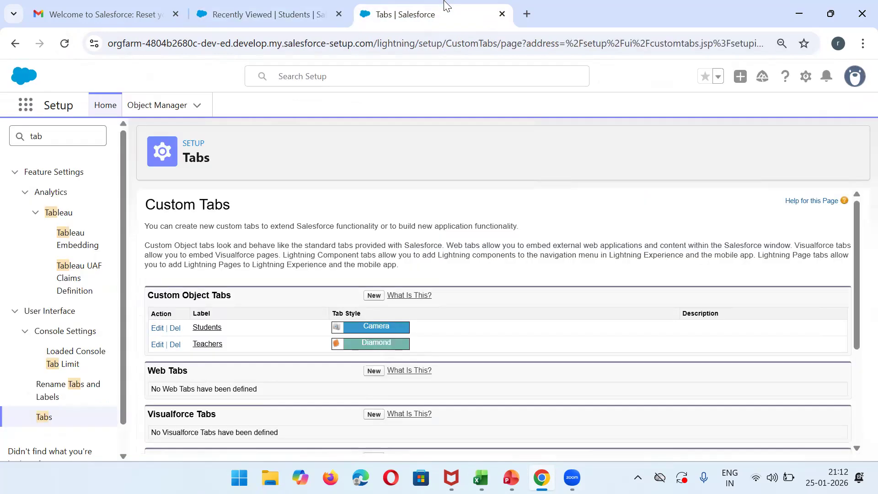
Find App Manager via 'app man' in Quick Find and edit ABC Engineering College IT APP.
{"action": "left_click", "coordinate": [75, 141]}
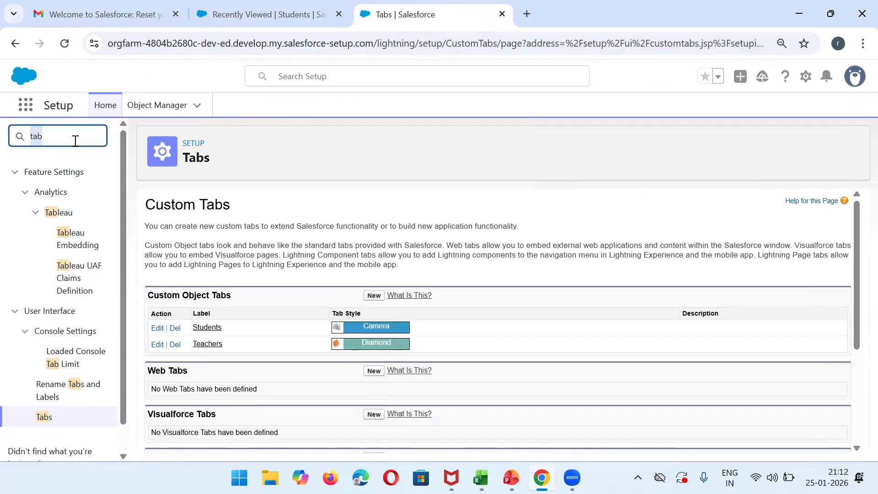
{"action": "type", "text": "a"}
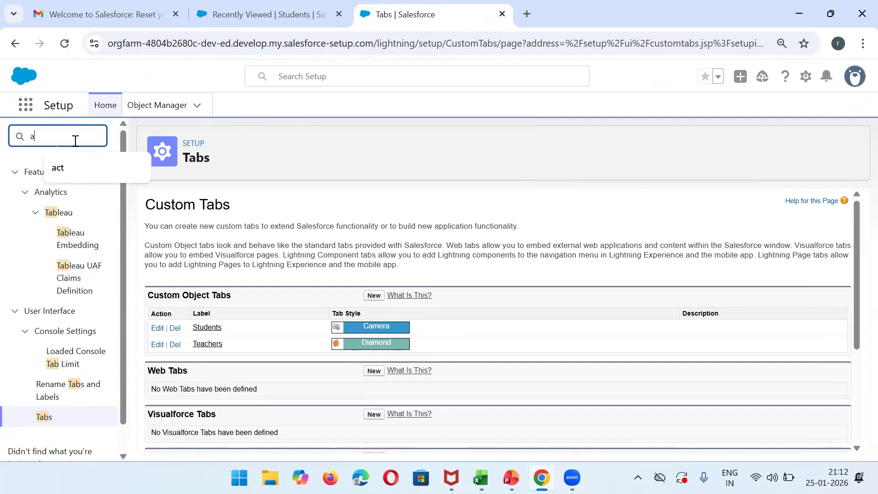
{"action": "type", "text": "pp"}
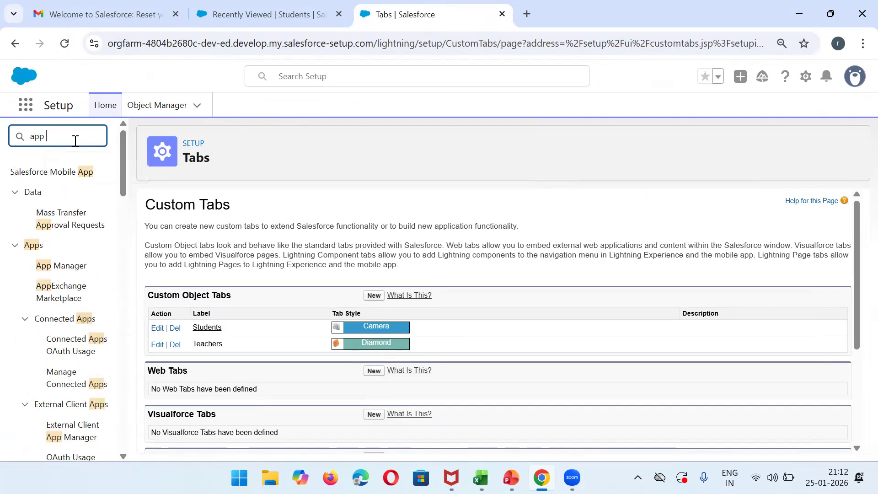
{"action": "type", "text": " man"}
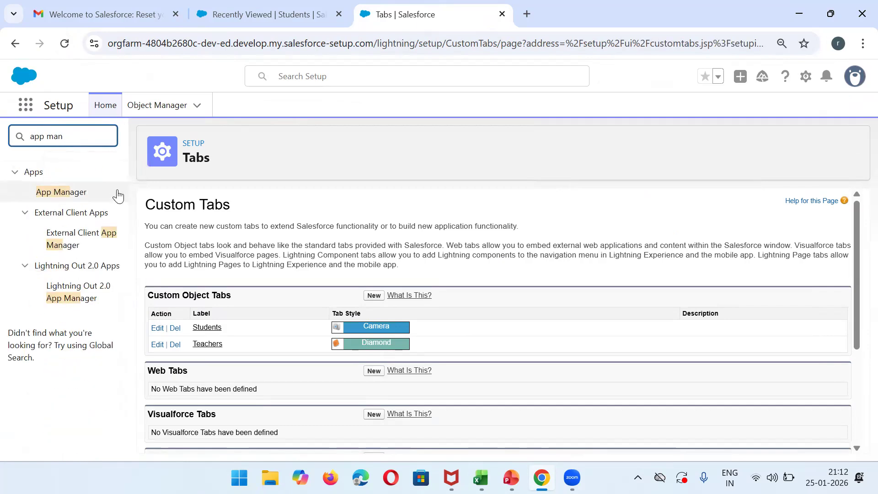
{"action": "left_click", "coordinate": [62, 192]}
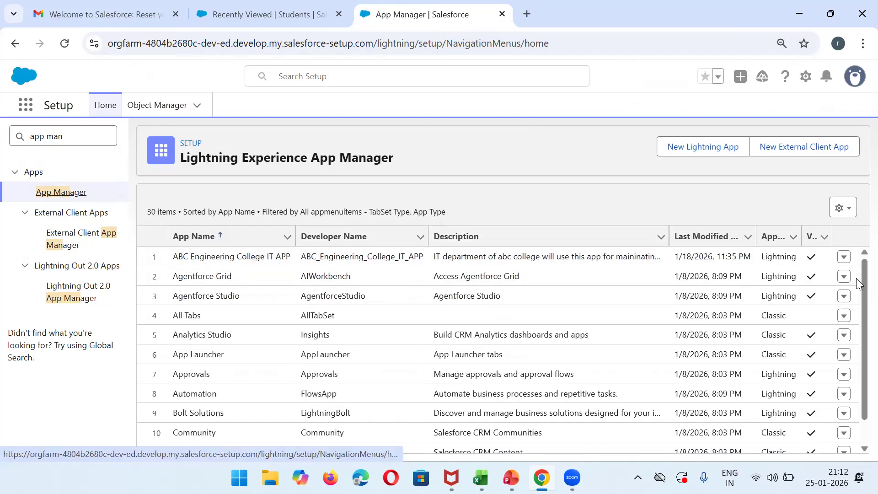
{"action": "left_click", "coordinate": [843, 258]}
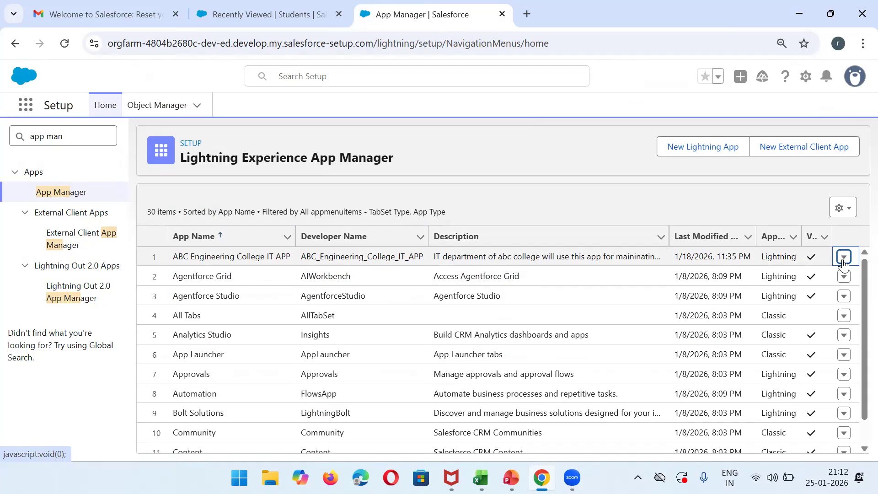
{"action": "left_click", "coordinate": [818, 279]}
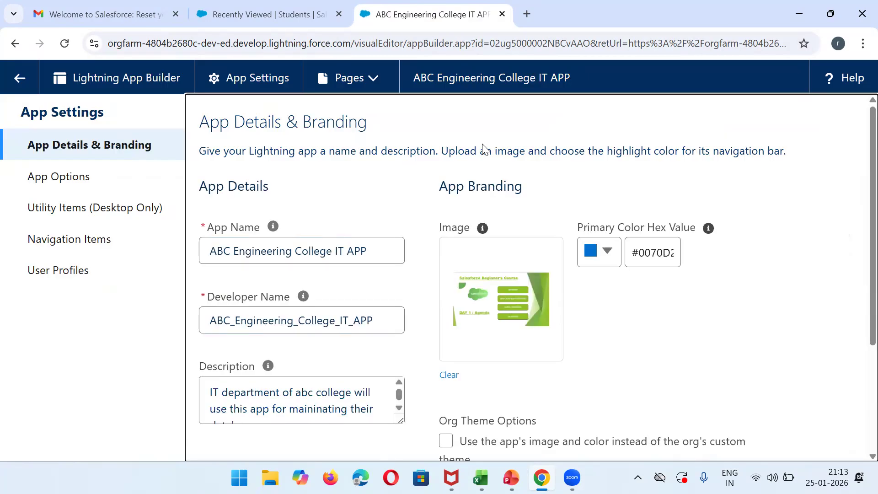
In Navigation Items, remove Teachers and add it back from the available items.
{"action": "left_click", "coordinate": [262, 7]}
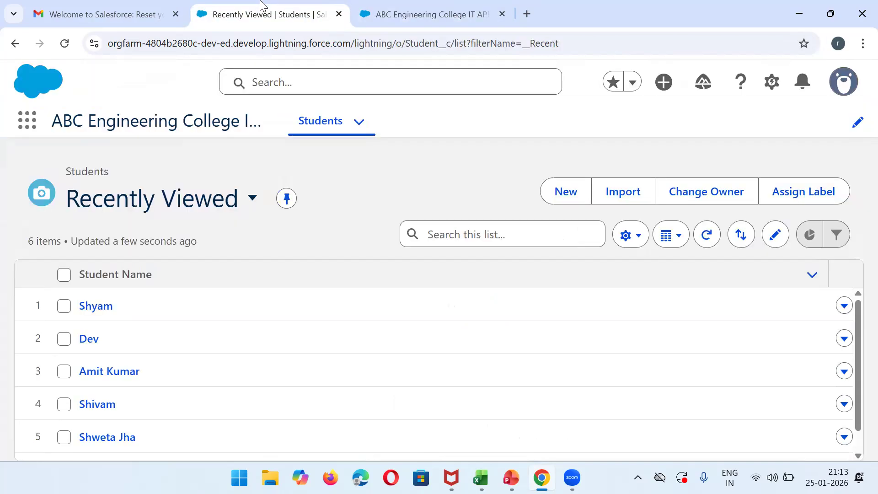
{"action": "left_click", "coordinate": [430, 14]}
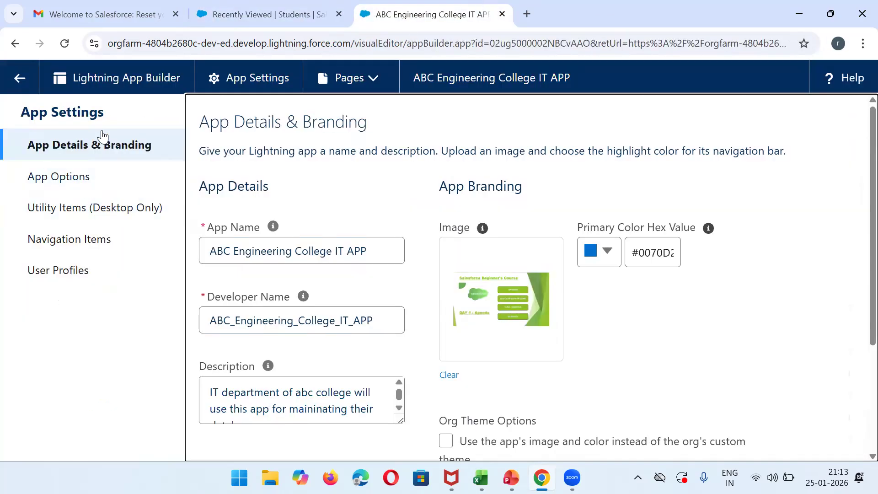
{"action": "left_click", "coordinate": [83, 244]}
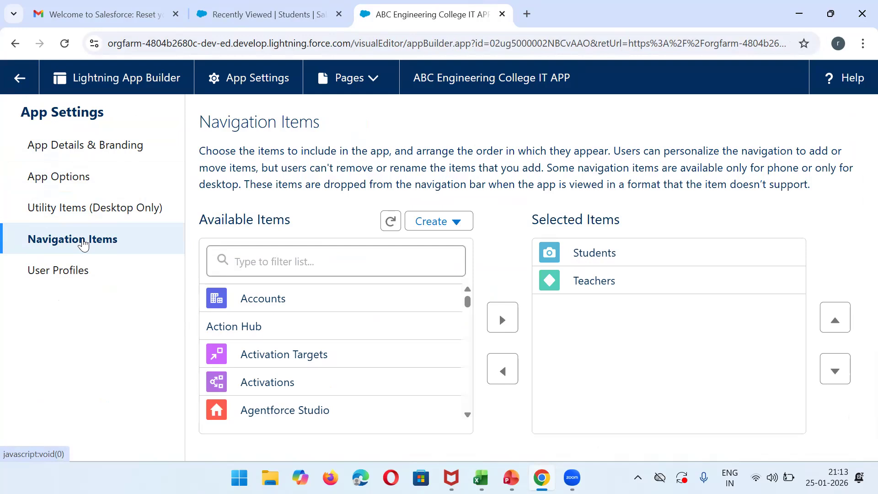
{"action": "left_click", "coordinate": [335, 269]}
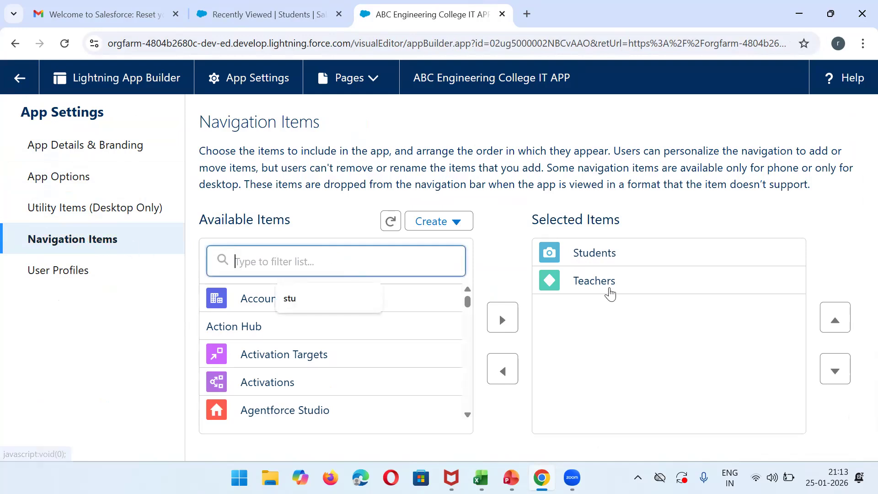
{"action": "left_click", "coordinate": [610, 292]}
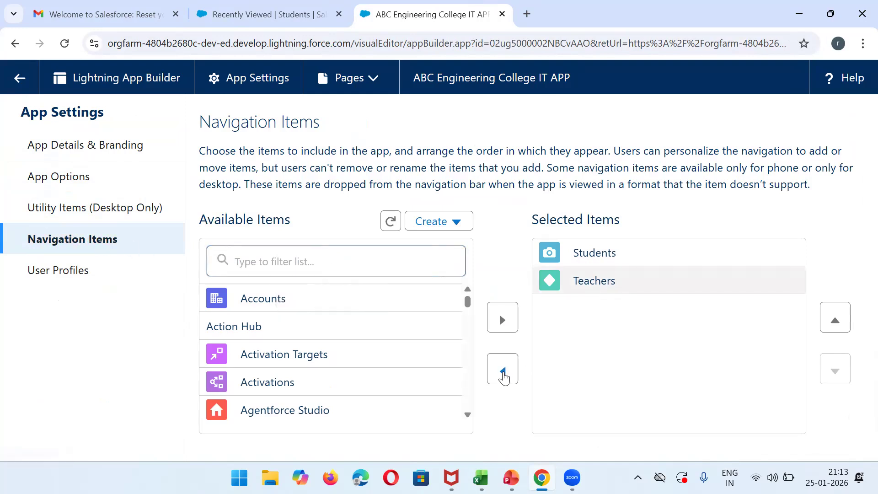
{"action": "left_click", "coordinate": [504, 376]}
{"action": "left_click", "coordinate": [299, 256]}
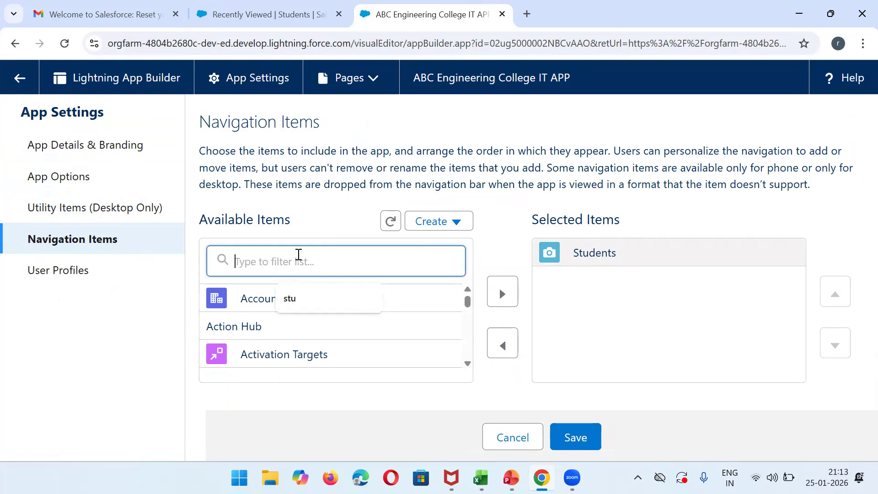
{"action": "type", "text": "teah"}
{"action": "key", "text": "BackSpace"}
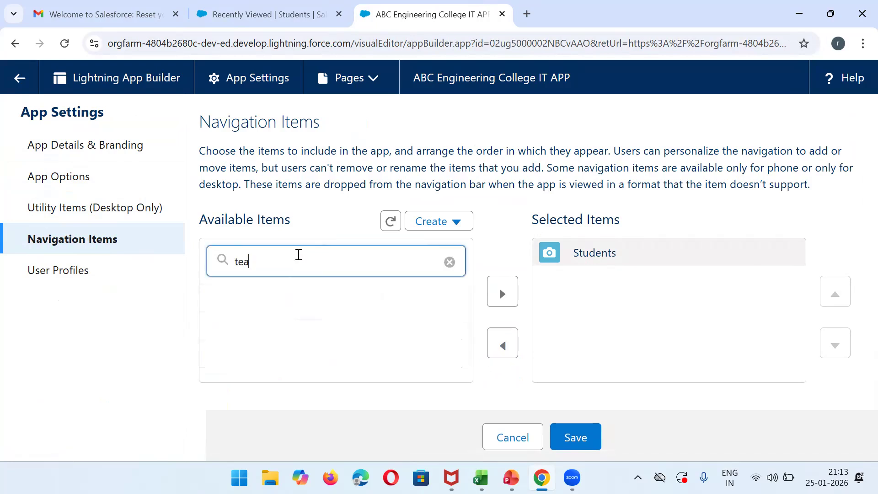
{"action": "left_click", "coordinate": [333, 299]}
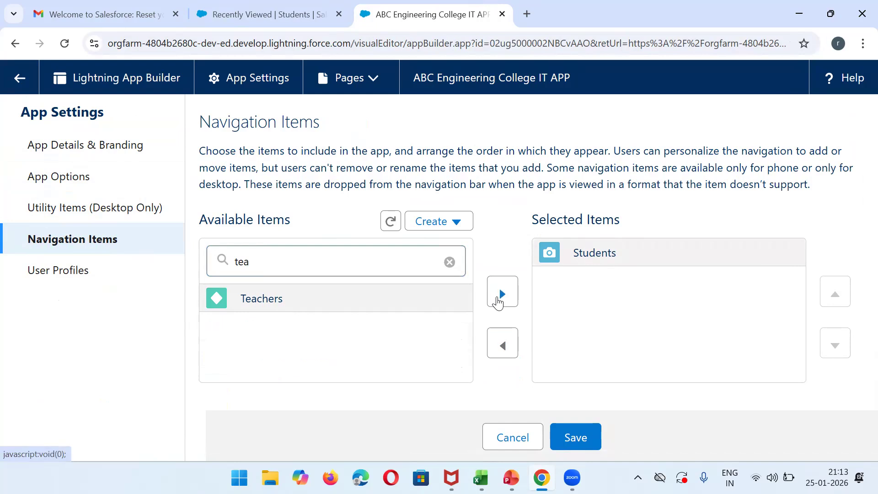
{"action": "left_click", "coordinate": [499, 300]}
Add Home to the navigation, move it to the top, and save the app.
{"action": "double_click", "coordinate": [330, 261]}
{"action": "type", "text": "home"}
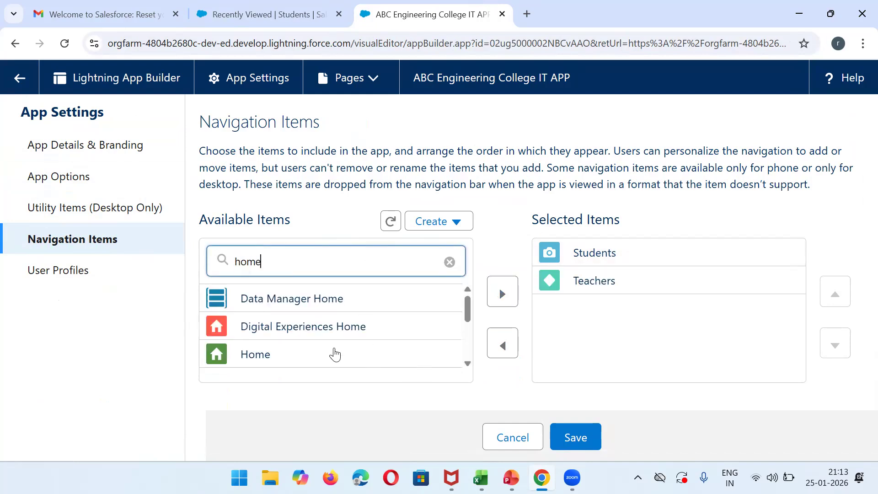
{"action": "left_click", "coordinate": [333, 354]}
{"action": "left_click", "coordinate": [502, 293]}
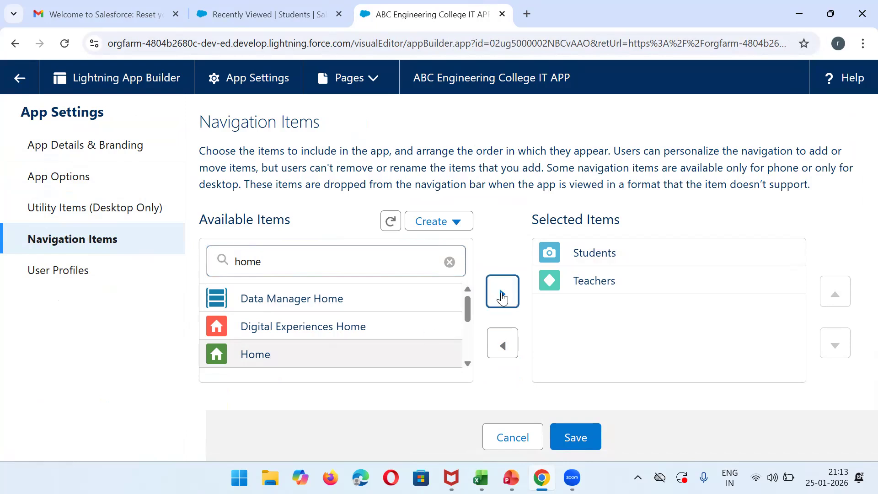
{"action": "left_click", "coordinate": [638, 320]}
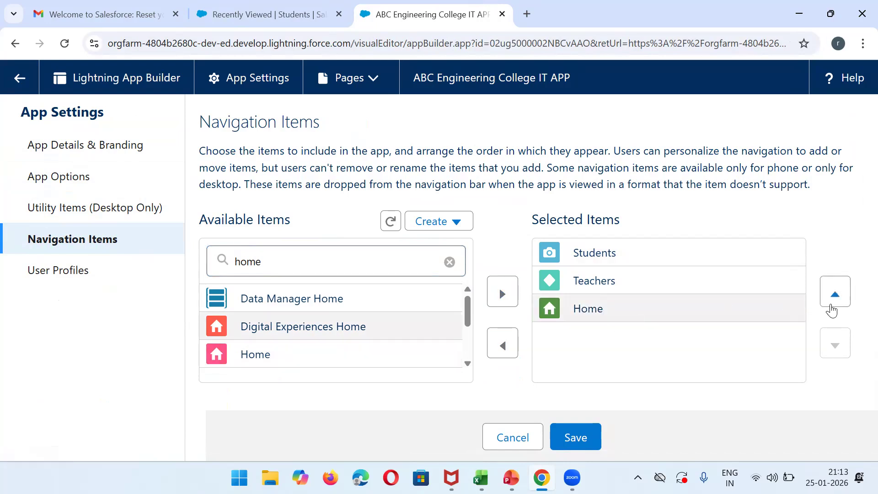
{"action": "left_click", "coordinate": [832, 305]}
{"action": "left_click", "coordinate": [832, 307]}
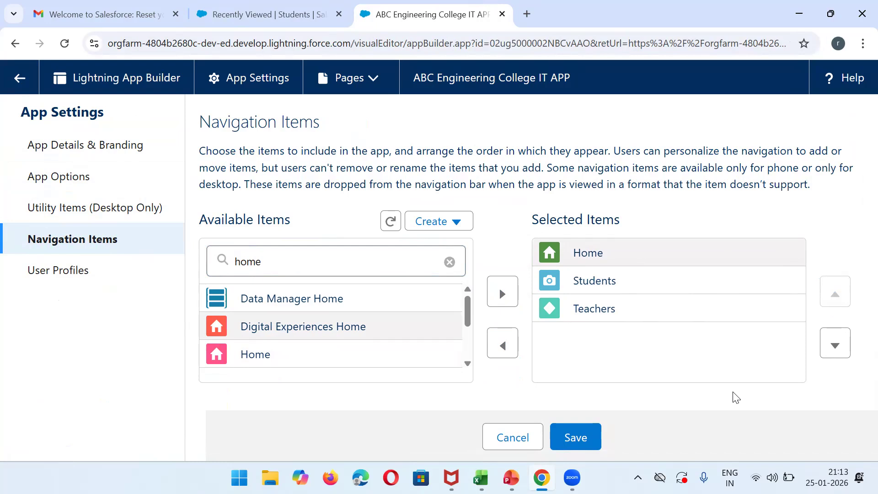
{"action": "left_click", "coordinate": [568, 438]}
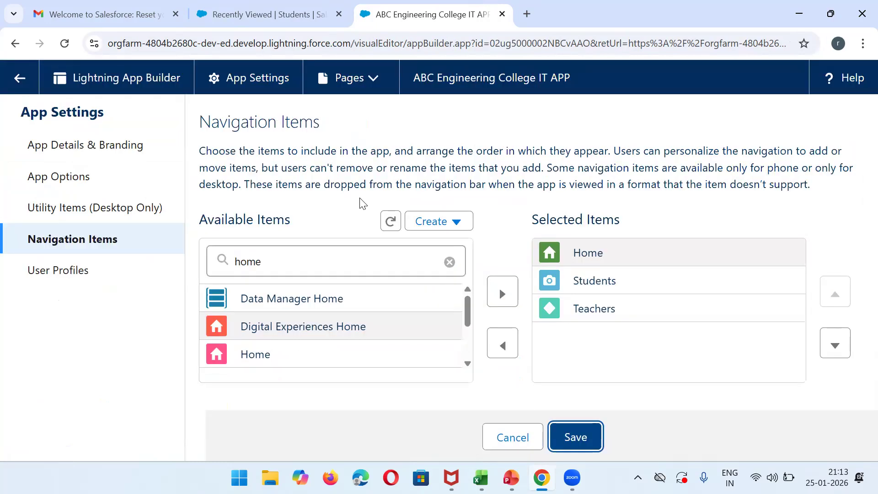
Reload the Students tab and open then close its recent records list to see Recently Viewed.
{"action": "left_click", "coordinate": [19, 80]}
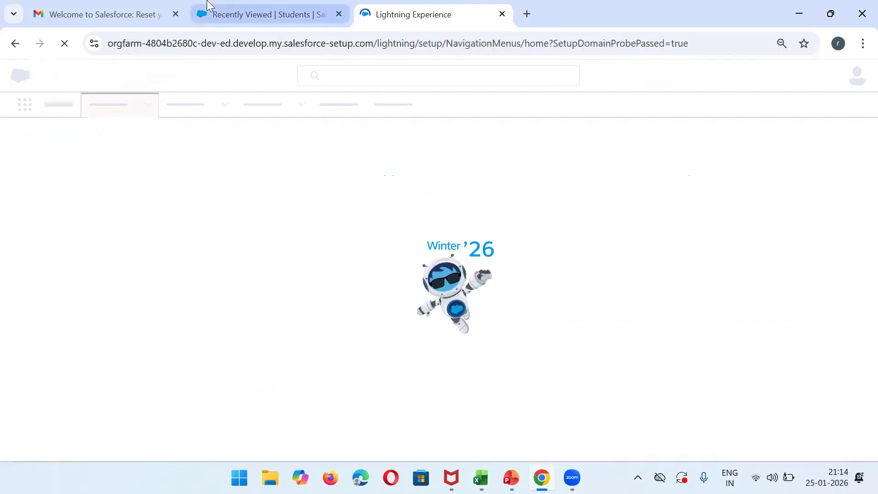
{"action": "left_click", "coordinate": [256, 14]}
{"action": "left_click", "coordinate": [63, 43]}
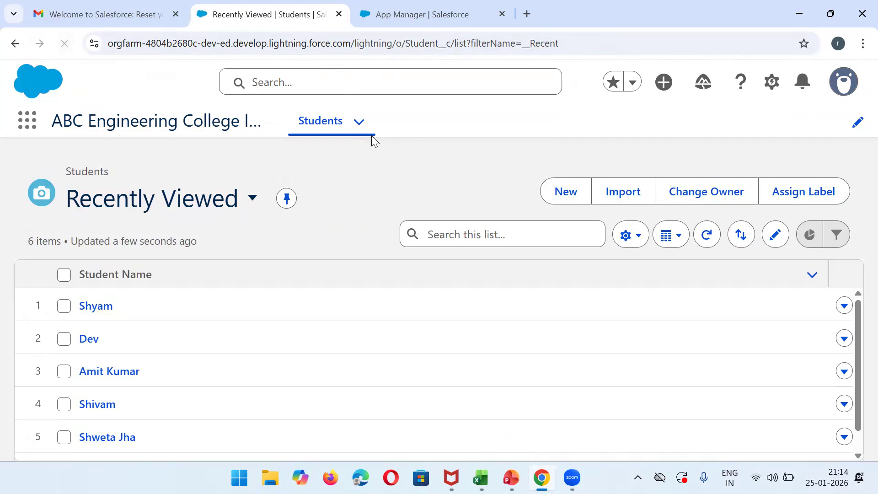
{"action": "left_click", "coordinate": [351, 131]}
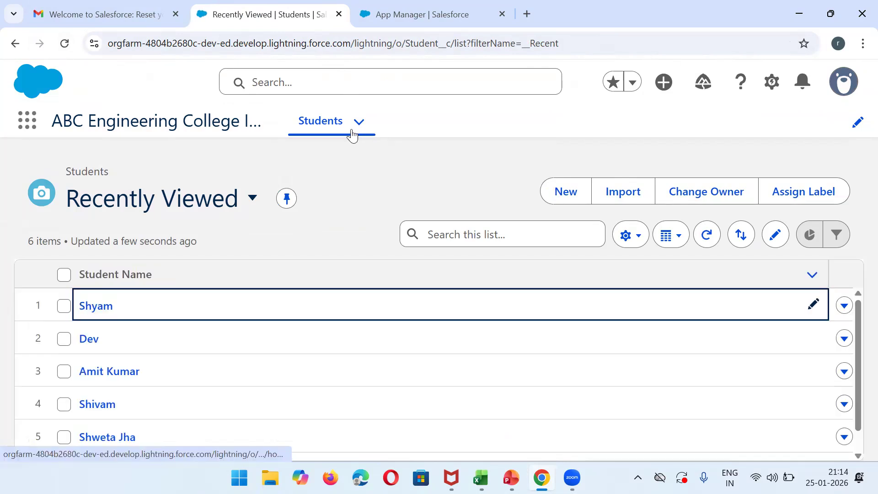
{"action": "left_click", "coordinate": [361, 122]}
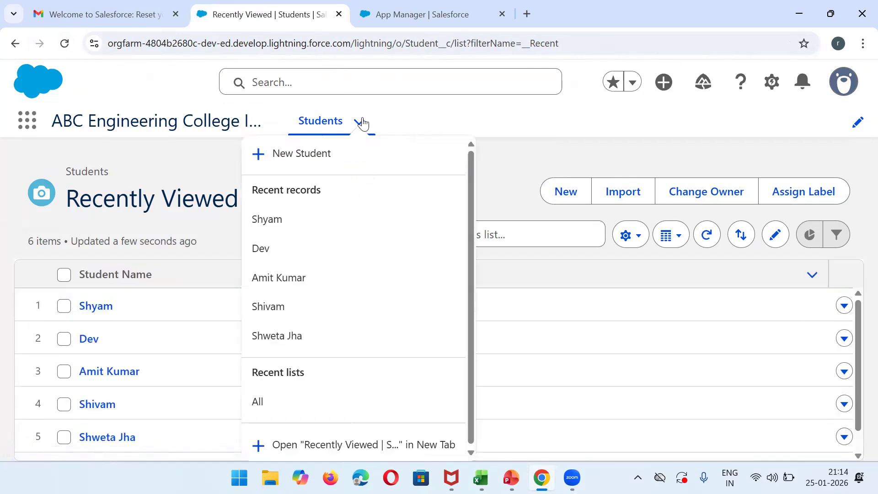
{"action": "left_click", "coordinate": [469, 212]}
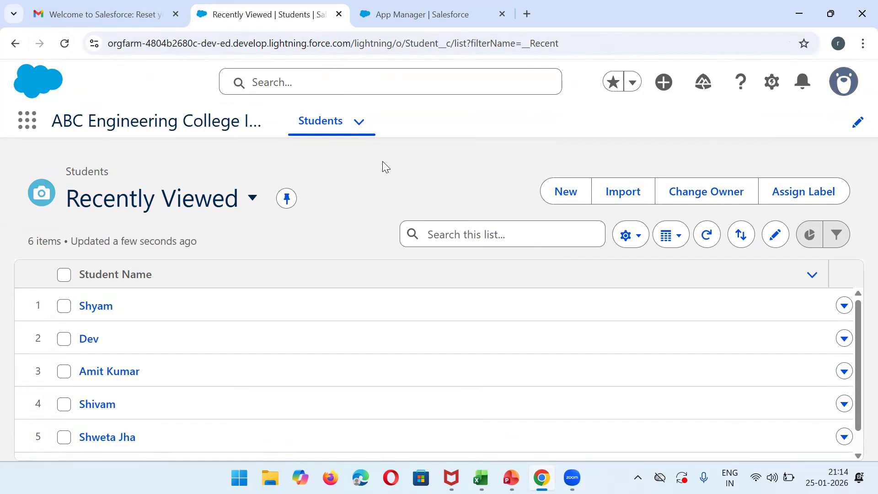
Search 'teacher' in Object Manager and open the Teacher object's Fields & Relationships.
{"action": "left_click", "coordinate": [416, 7]}
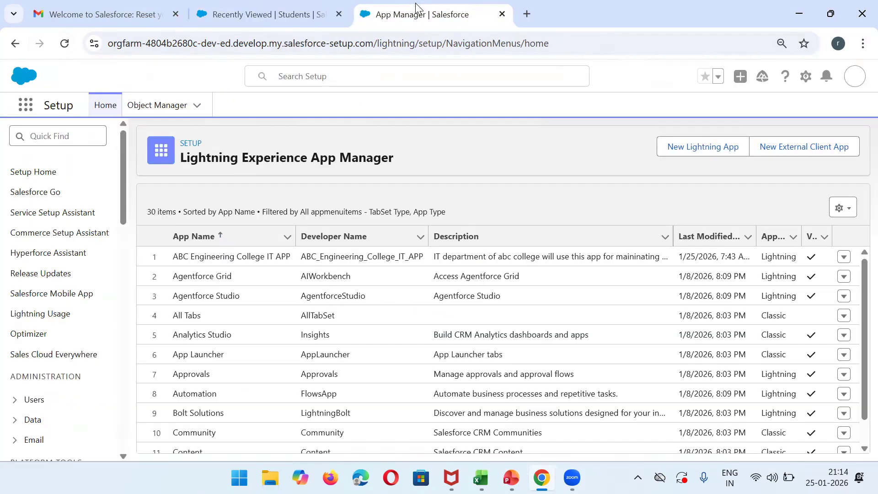
{"action": "left_click", "coordinate": [160, 104]}
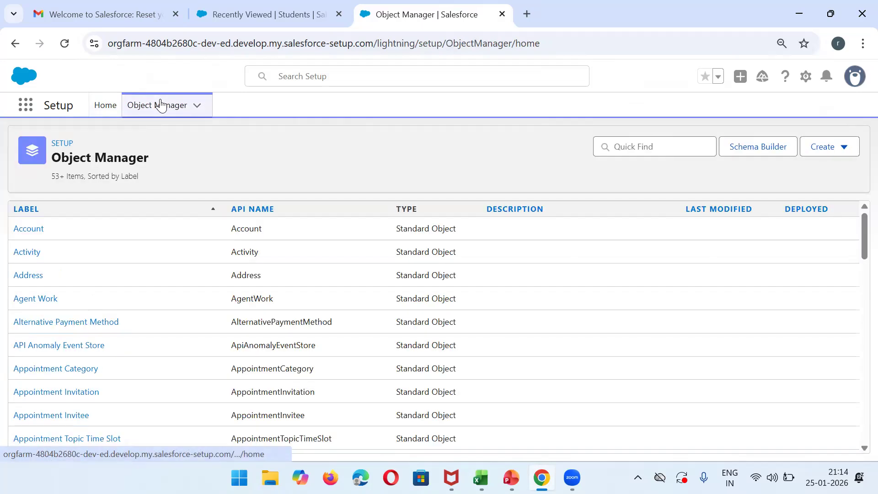
{"action": "left_click", "coordinate": [639, 146]}
{"action": "type", "text": "teahc"}
{"action": "key", "text": "BackSpace"}
{"action": "key", "text": "BackSpace"}
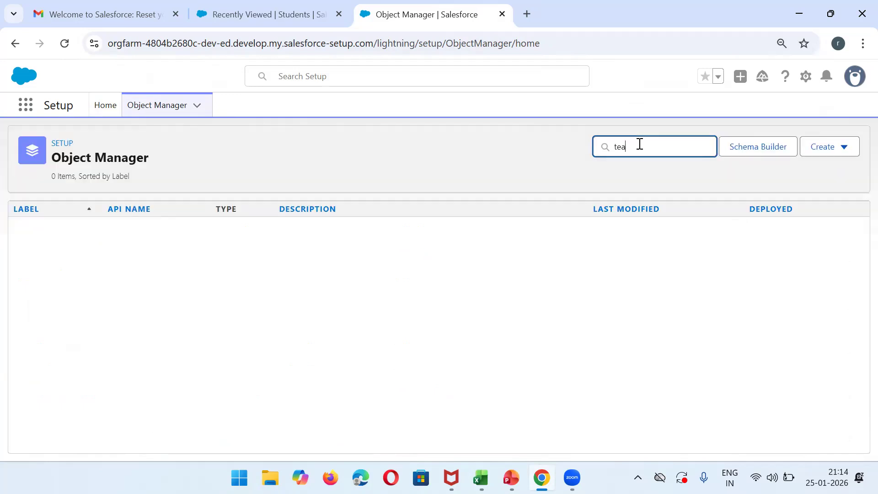
{"action": "left_click", "coordinate": [20, 234]}
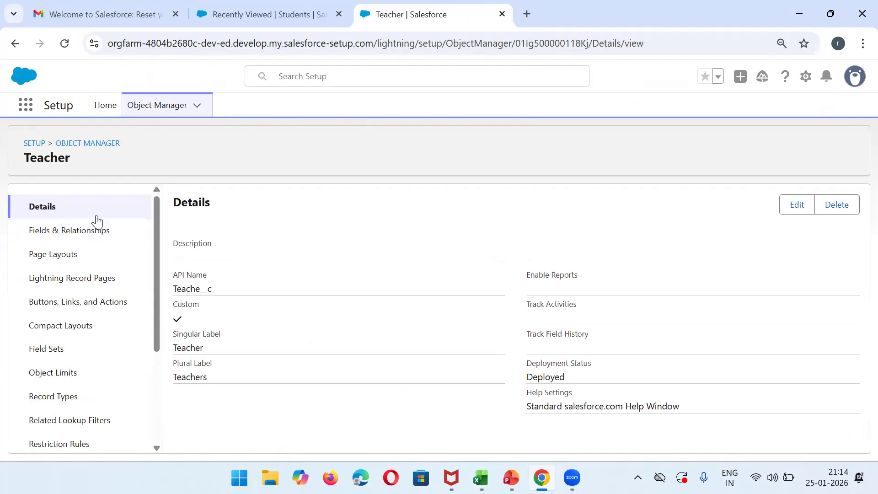
{"action": "left_click", "coordinate": [75, 230]}
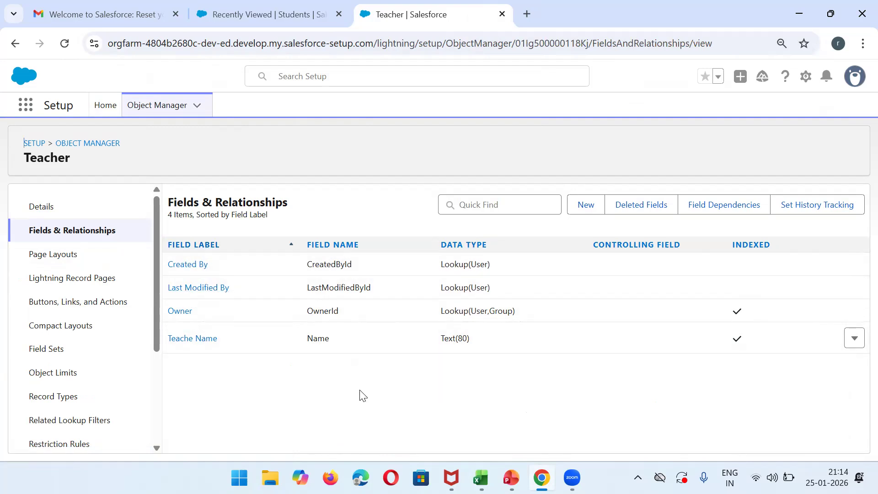
Highlight the field API name and types Text(80), Lookup(User,Group), Lookup(User), then return to Excel.
{"action": "double_click", "coordinate": [322, 334]}
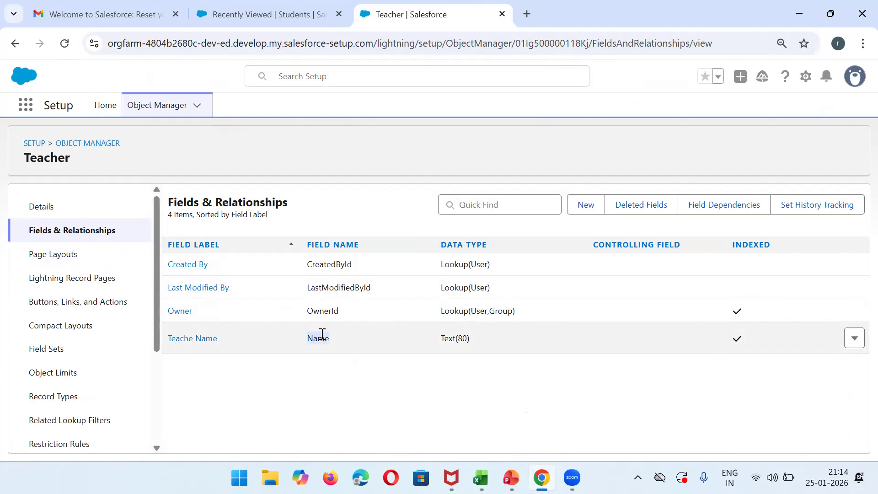
{"action": "triple_click", "coordinate": [457, 338]}
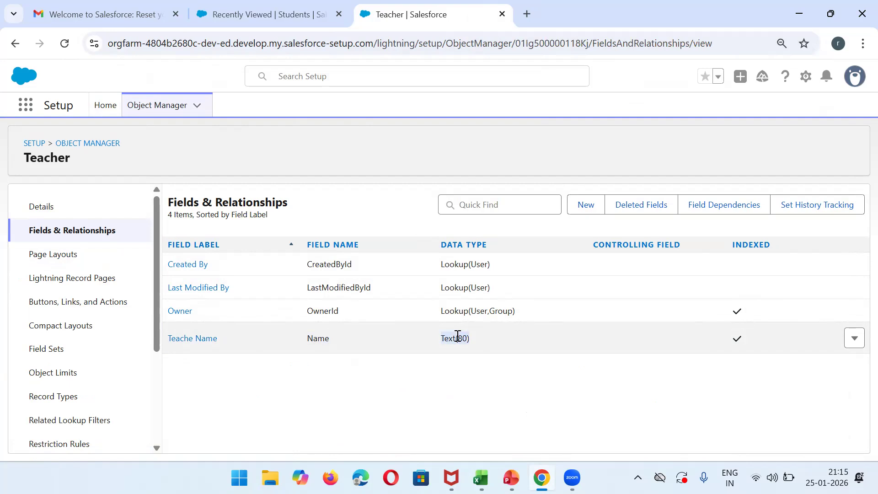
{"action": "triple_click", "coordinate": [453, 310]}
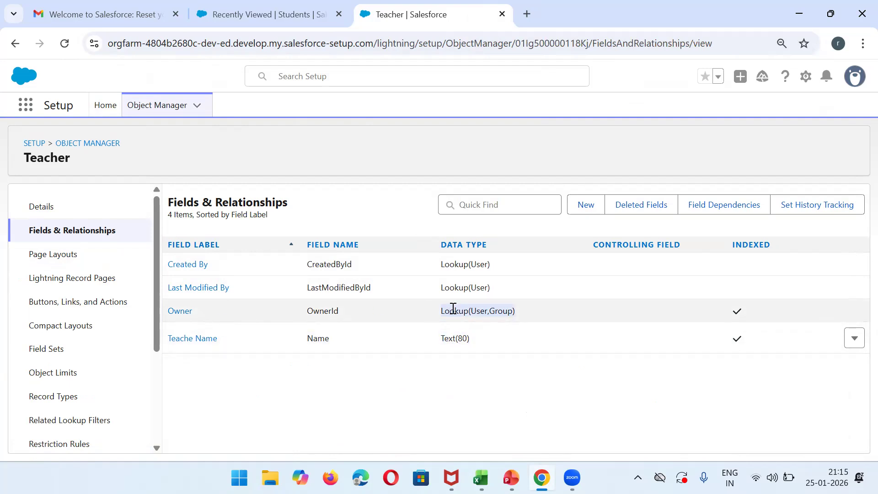
{"action": "double_click", "coordinate": [473, 283]}
{"action": "left_click", "coordinate": [473, 283]}
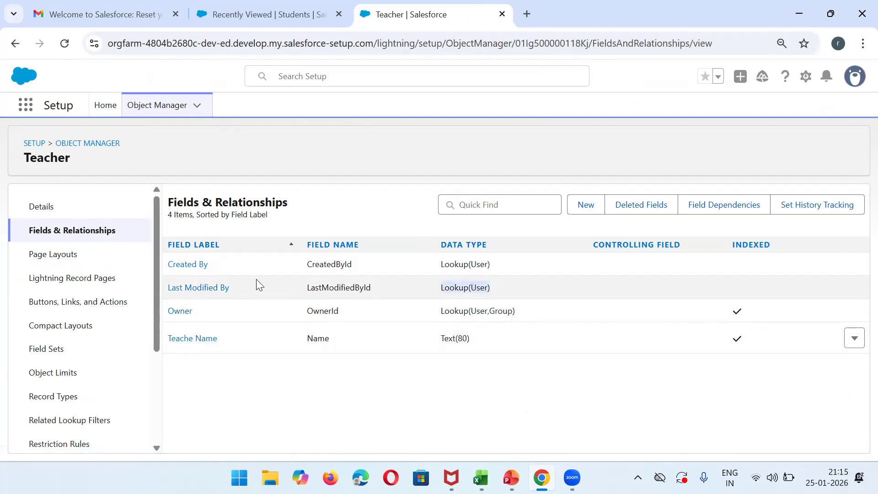
{"action": "triple_click", "coordinate": [461, 264]}
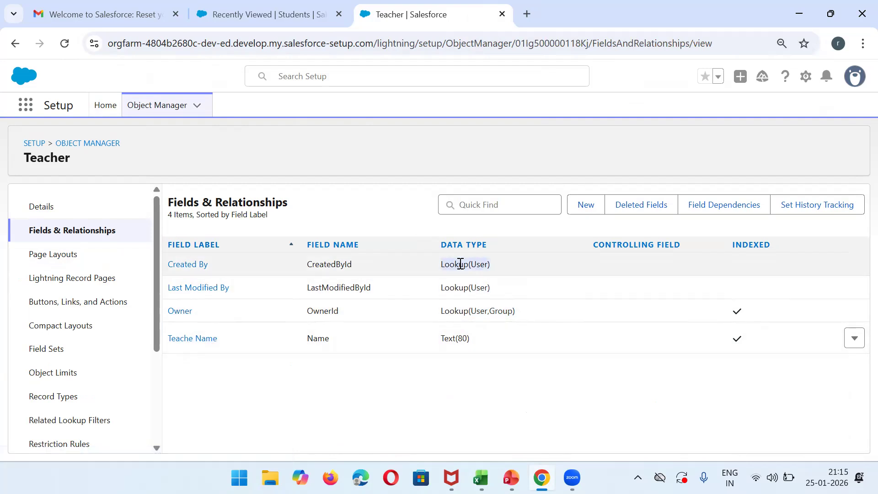
{"action": "left_click", "coordinate": [424, 152]}
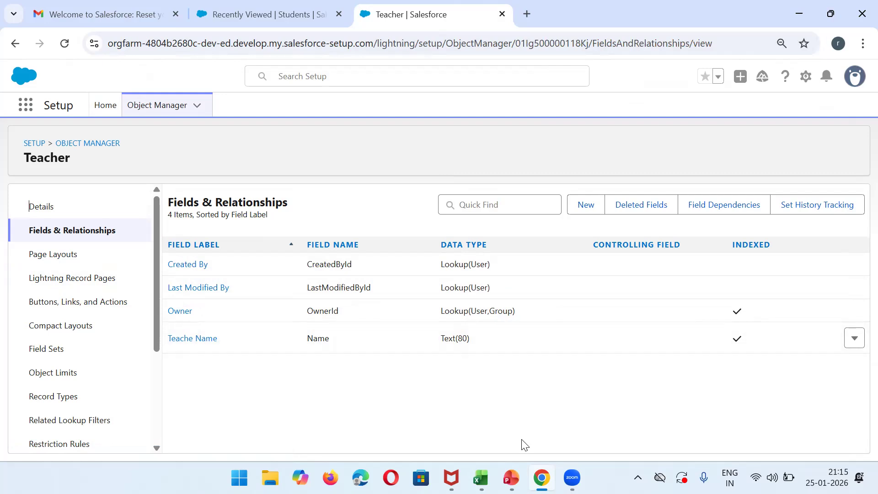
{"action": "key", "text": "alt+Tab"}
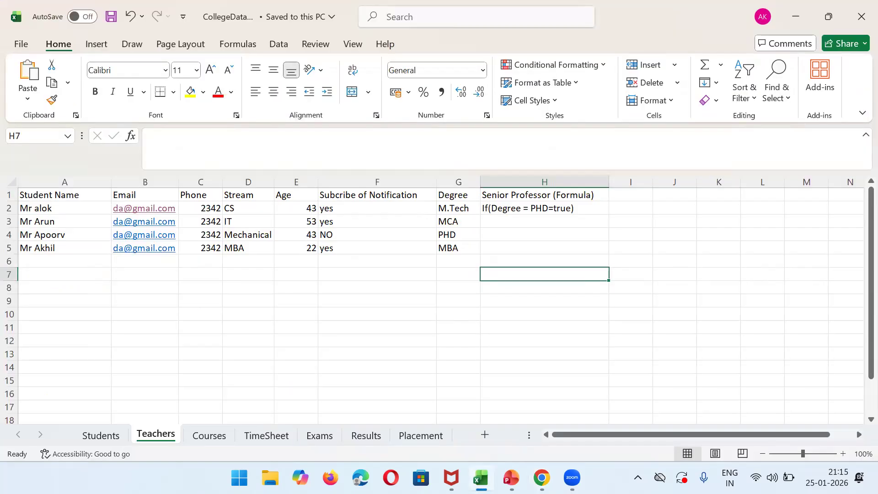
Change header A1 from 'Student Name' to 'teacher Name' and save the workbook.
{"action": "left_click", "coordinate": [51, 193]}
{"action": "type", "text": "teacher Name"}
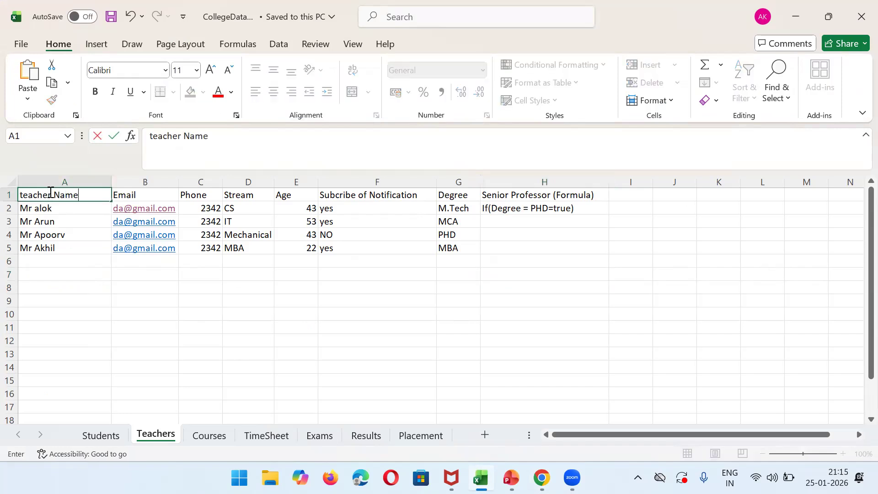
{"action": "left_click", "coordinate": [54, 215]}
{"action": "key", "text": "ctrl+s"}
{"action": "key", "text": "Up"}
{"action": "key", "text": "Up"}
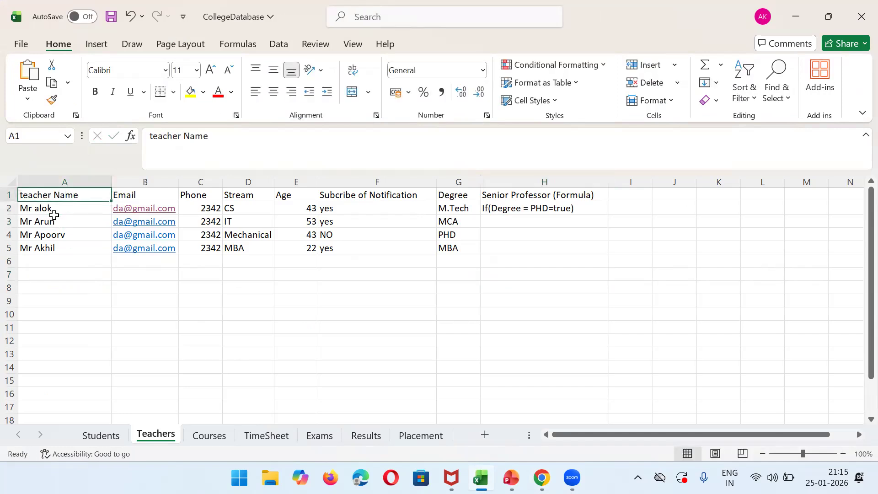
Select the teacher names in column A, then look over the Email and Phone headers.
{"action": "left_click", "coordinate": [72, 238], "text": "shift"}
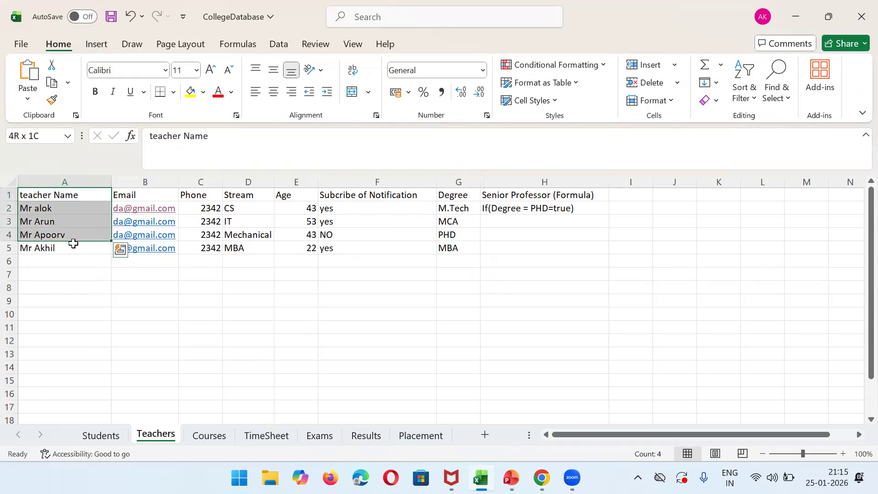
{"action": "left_click", "coordinate": [73, 244], "text": "shift"}
{"action": "left_click", "coordinate": [124, 194]}
{"action": "key", "text": "Right"}
{"action": "key", "text": "Right"}
{"action": "key", "text": "Right"}
{"action": "key", "text": "Right"}
{"action": "key", "text": "Right"}
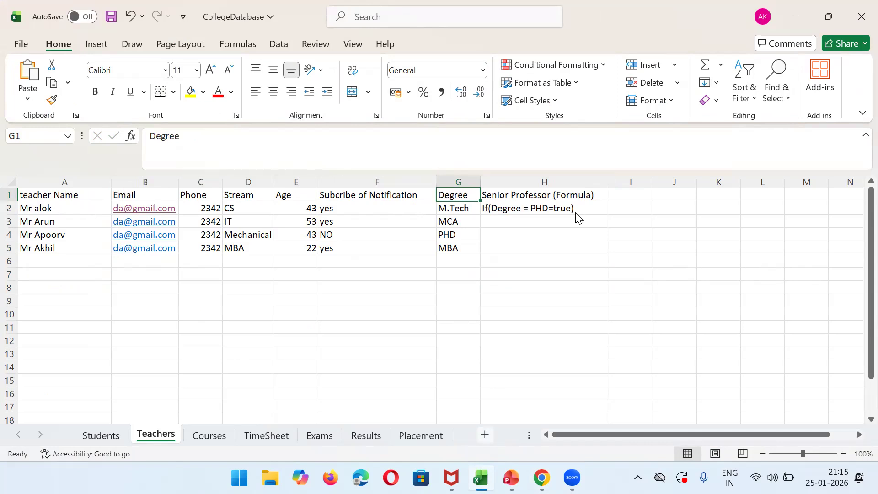
{"action": "key", "text": "alt+Tab"}
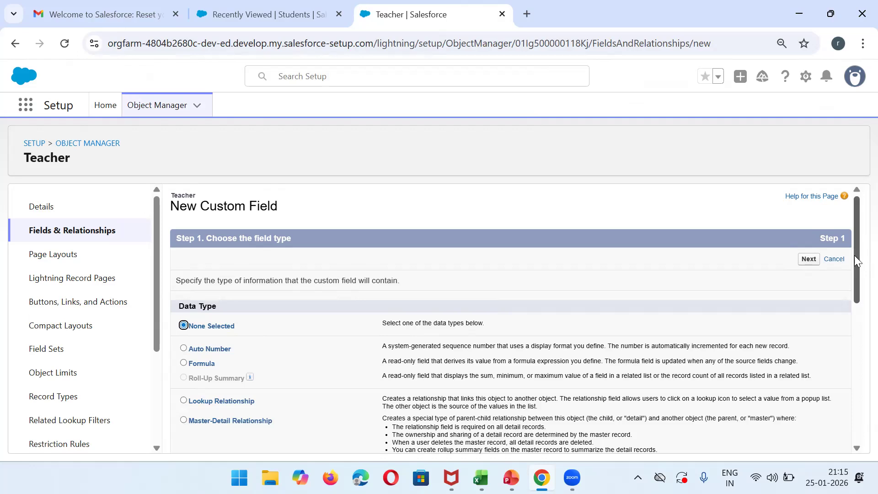
Read the Auto Number data type description and glance at the Students list.
{"action": "scroll", "coordinate": [855, 256], "scroll_direction": "down", "scroll_amount": 1}
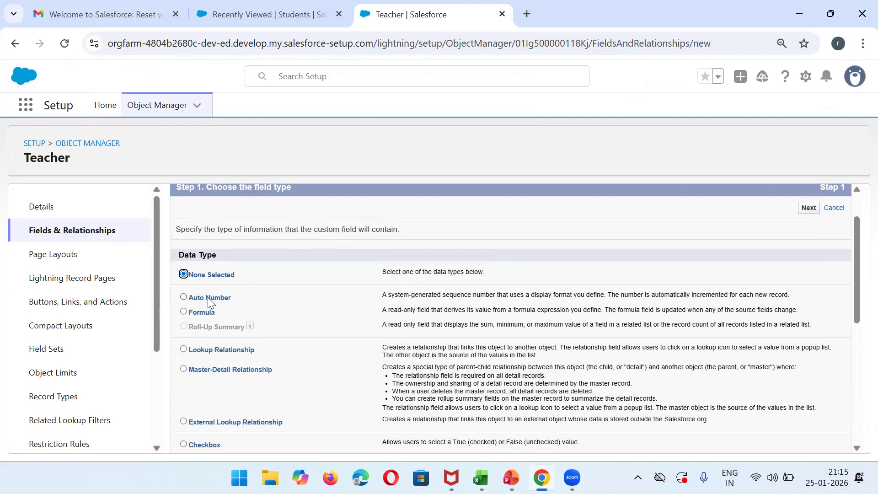
{"action": "triple_click", "coordinate": [416, 296]}
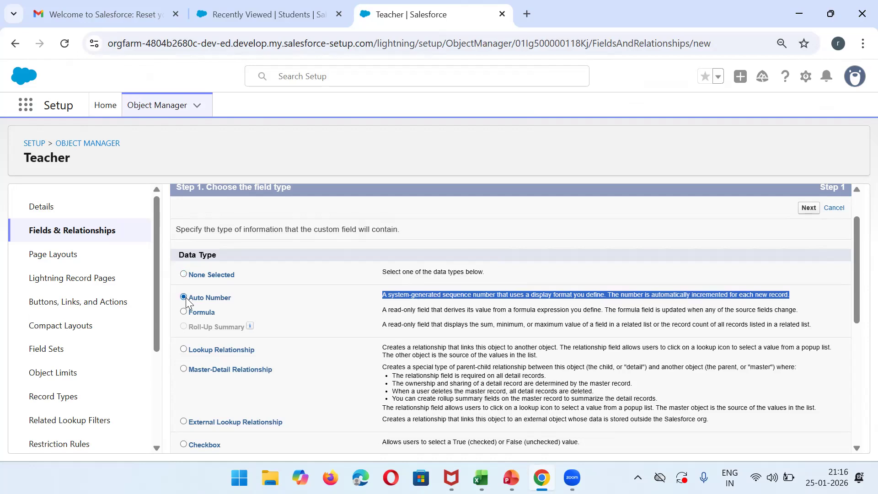
{"action": "left_click", "coordinate": [281, 9]}
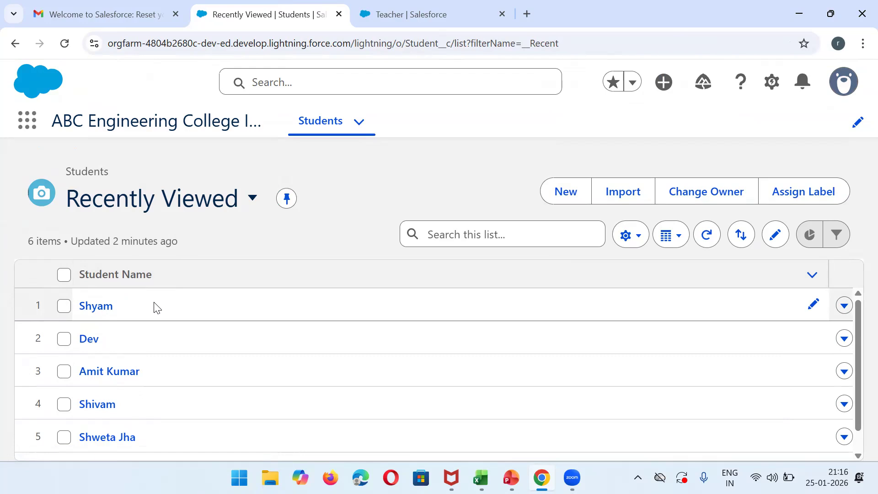
{"action": "left_click", "coordinate": [434, 10]}
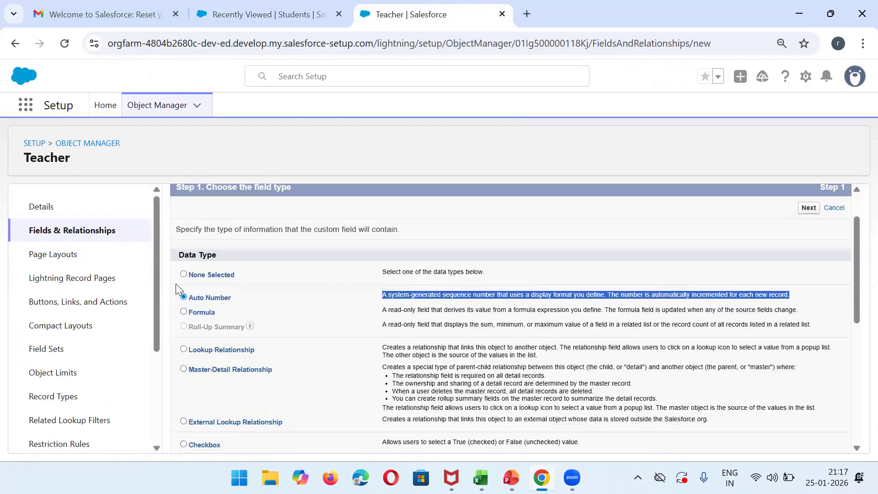
Label the new auto-number field 'Teachers Code'.
{"action": "left_click", "coordinate": [809, 208]}
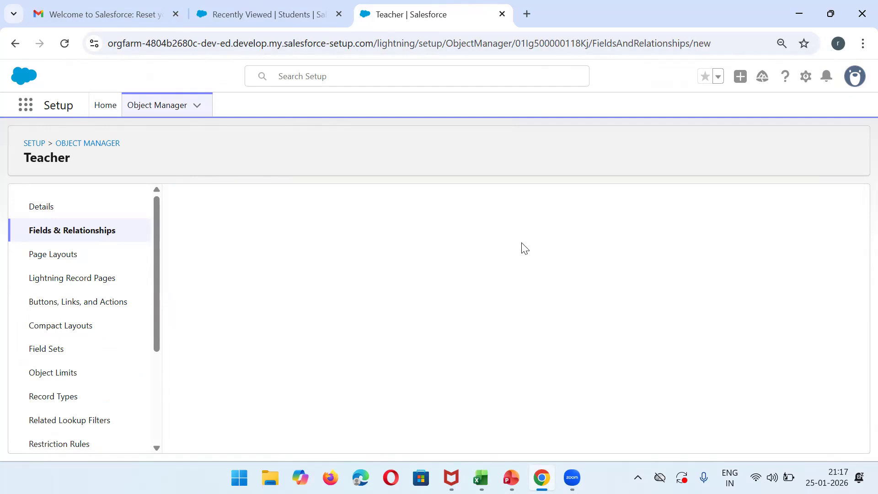
{"action": "left_click", "coordinate": [373, 282]}
{"action": "type", "text": "Teacher"}
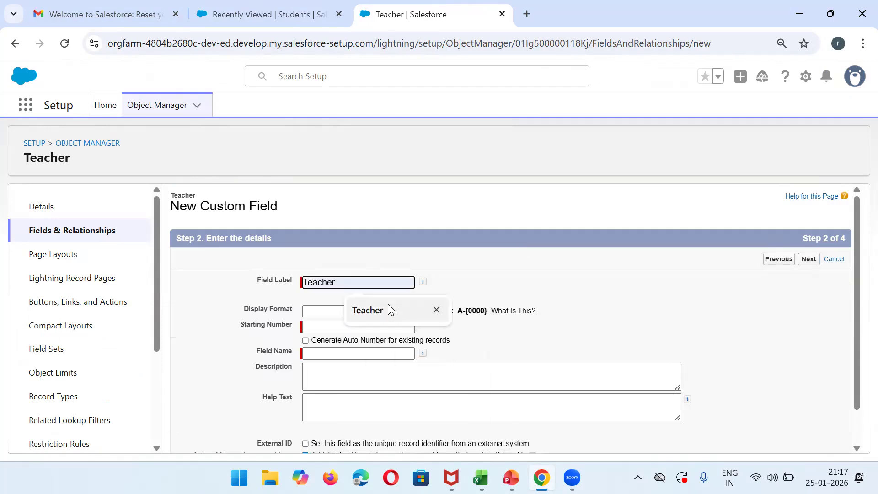
{"action": "left_click", "coordinate": [388, 303]}
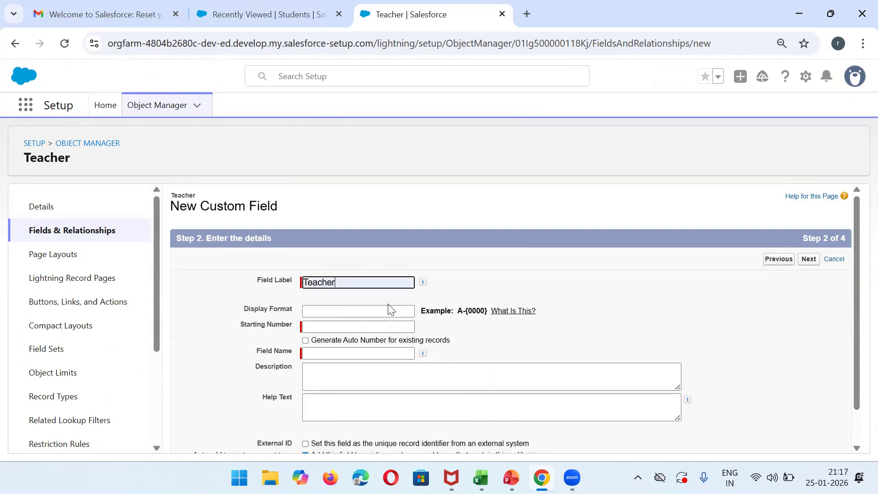
{"action": "type", "text": "s Code"}
Paste the example format A-{0000} and edit it into TeacherCode-{0001}.
{"action": "left_click", "coordinate": [322, 310]}
{"action": "left_click_drag", "start_coordinate": [458, 311], "coordinate": [486, 311]}
{"action": "key", "text": "ctrl+c"}
{"action": "left_click", "coordinate": [382, 312]}
{"action": "key", "text": "ctrl+v"}
{"action": "key", "text": "Left"}
{"action": "key", "text": "Left"}
{"action": "key", "text": "Left"}
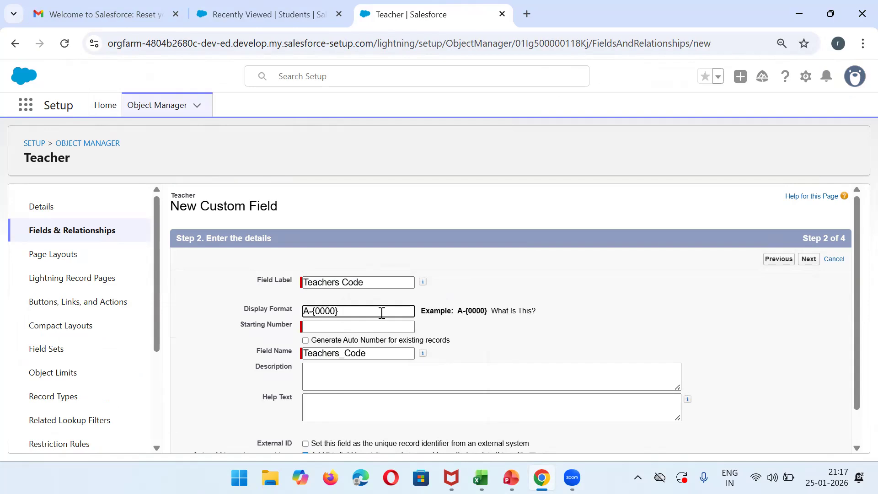
{"action": "key", "text": "BackSpace"}
{"action": "type", "text": "1"}
{"action": "left_click", "coordinate": [309, 312]}
{"action": "key", "text": "BackSpace"}
{"action": "type", "text": "TeacherCode"}
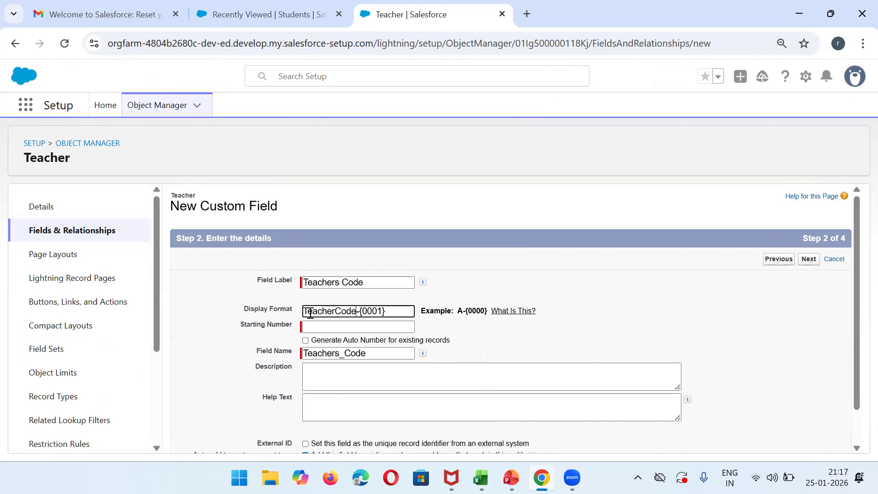
Correct the display format to TeacherCode-{0000}.
{"action": "triple_click", "coordinate": [387, 311]}
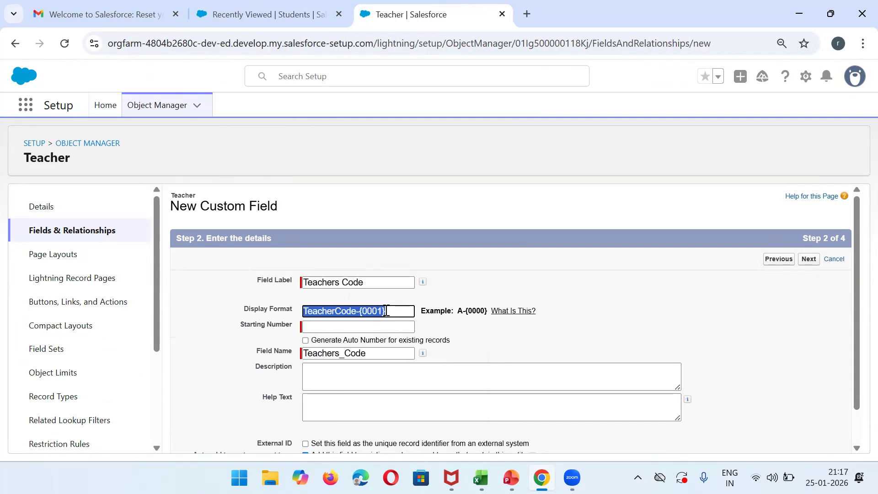
{"action": "left_click", "coordinate": [346, 326]}
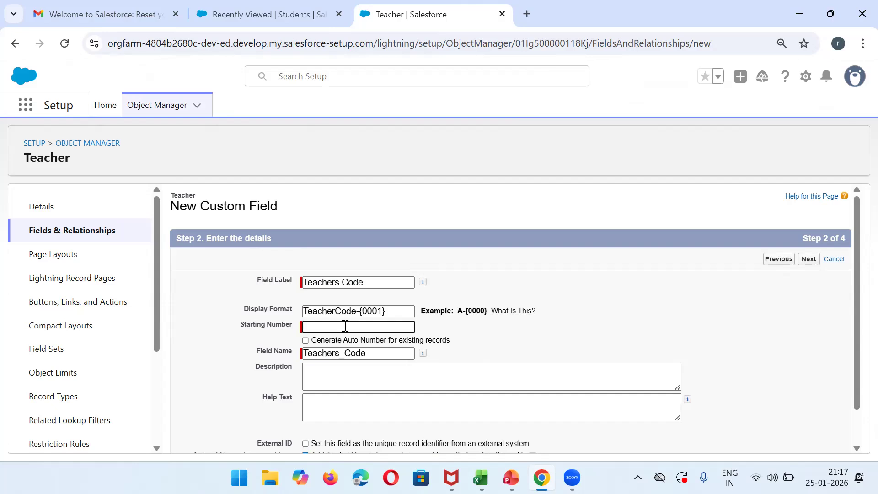
{"action": "key", "text": "XF86AudioMute"}
{"action": "left_click", "coordinate": [380, 309]}
{"action": "key", "text": "BackSpace"}
{"action": "type", "text": "0"}
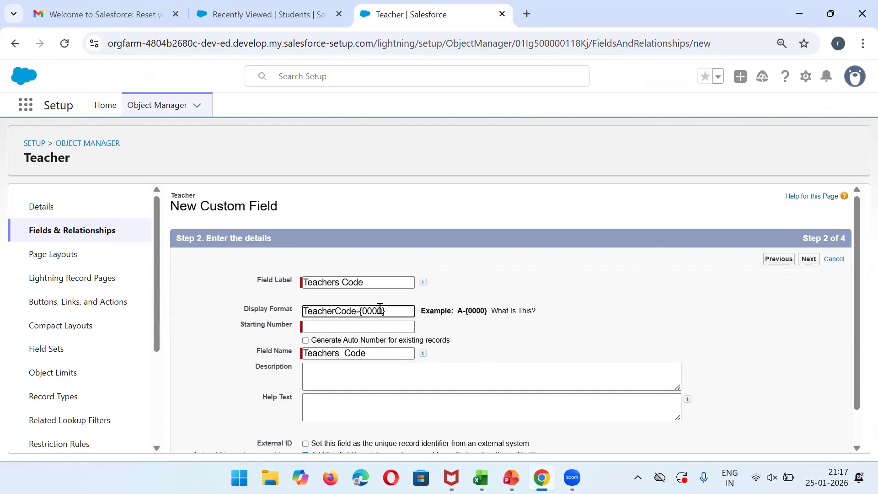
Set starting number 1 and save the Teachers Code field with default security and layouts.
{"action": "left_click", "coordinate": [333, 328]}
{"action": "type", "text": "1"}
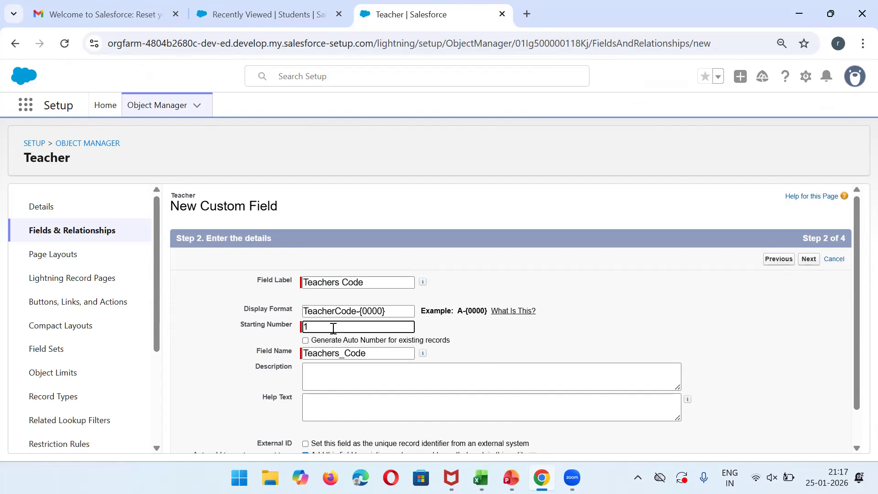
{"action": "left_click", "coordinate": [536, 328]}
{"action": "mouse_move", "coordinate": [856, 289]}
{"action": "left_mouse_down"}
{"action": "mouse_move", "coordinate": [856, 350]}
{"action": "mouse_move", "coordinate": [854, 305]}
{"action": "left_mouse_up"}
{"action": "left_click", "coordinate": [818, 239]}
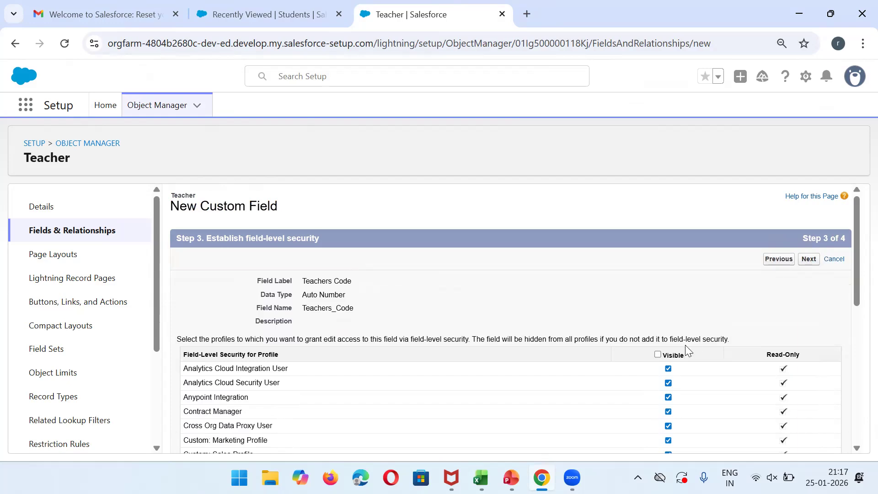
{"action": "left_click", "coordinate": [808, 259]}
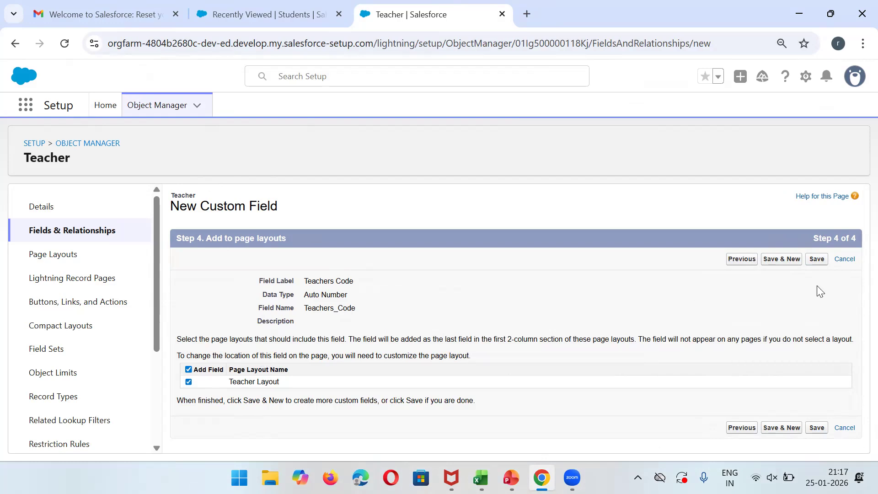
{"action": "left_click", "coordinate": [816, 259]}
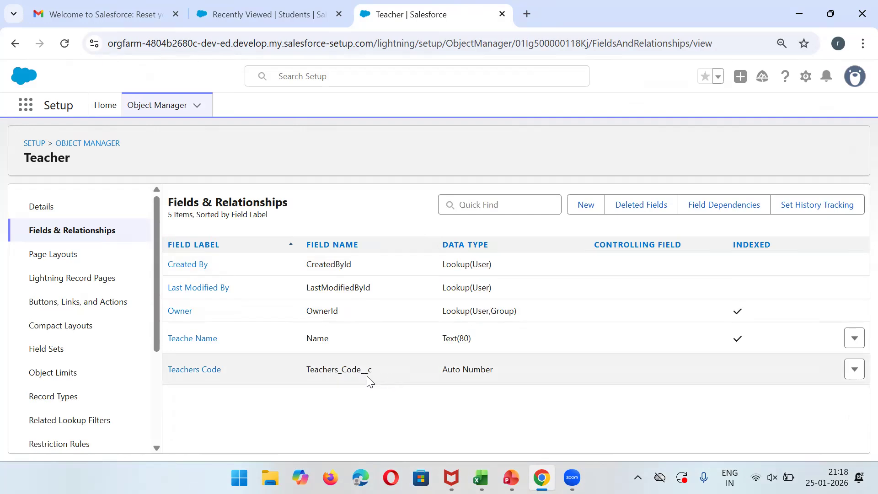
{"action": "triple_click", "coordinate": [451, 369]}
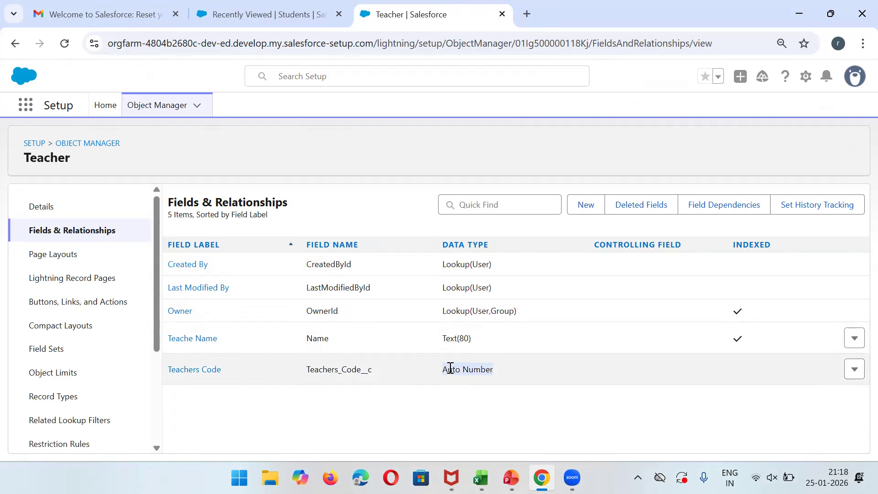
Start another Teacher custom field with the Date data type.
{"action": "left_click", "coordinate": [585, 204]}
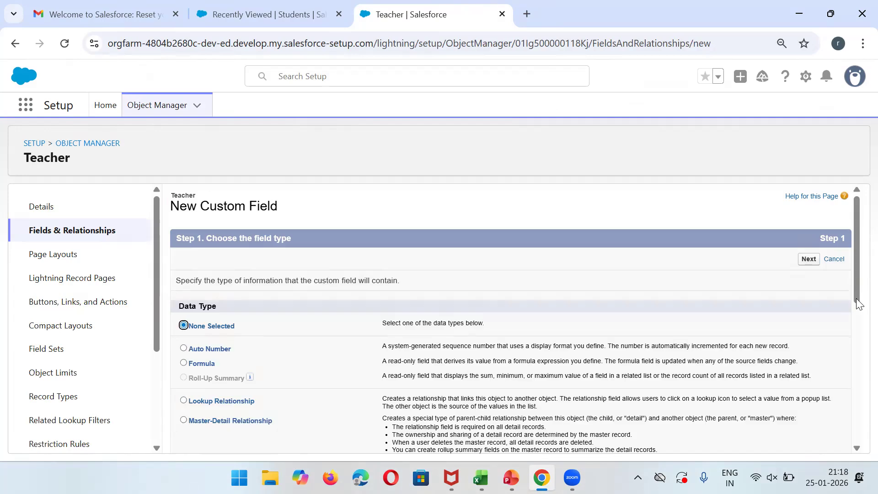
{"action": "left_click_drag", "start_coordinate": [856, 250], "coordinate": [856, 305]}
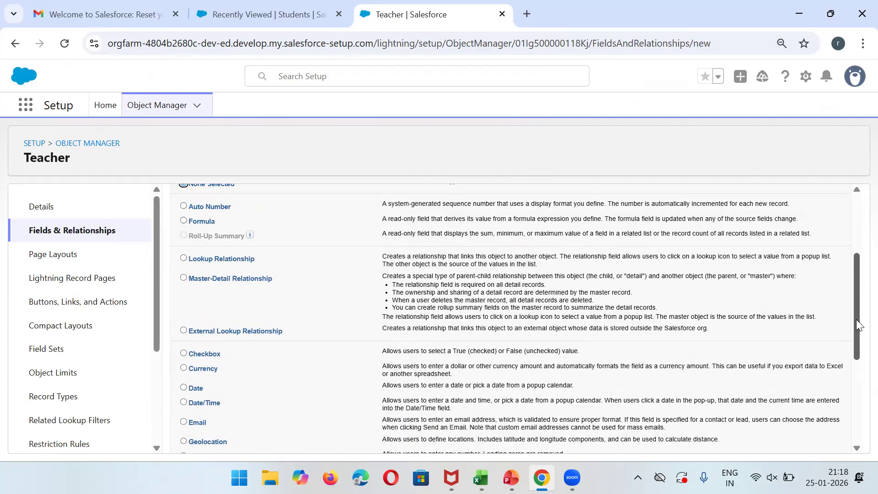
{"action": "left_click_drag", "start_coordinate": [856, 319], "coordinate": [856, 341]}
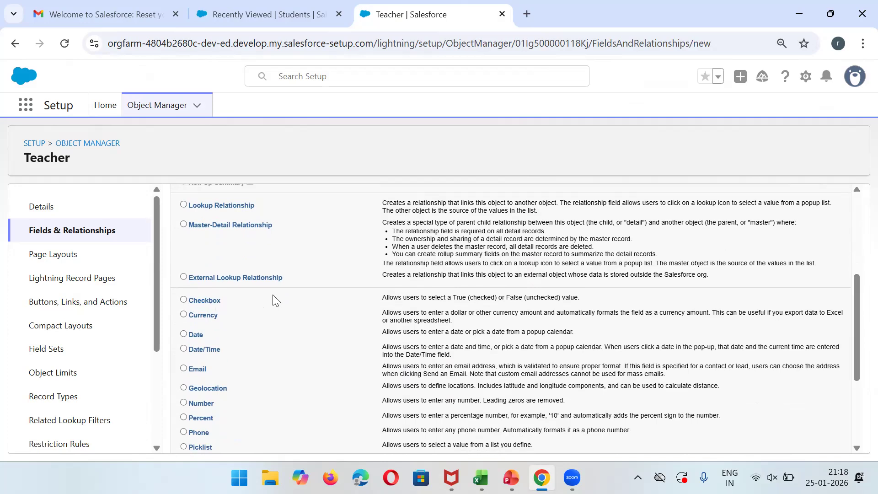
{"action": "left_click", "coordinate": [183, 335]}
{"action": "triple_click", "coordinate": [463, 332]}
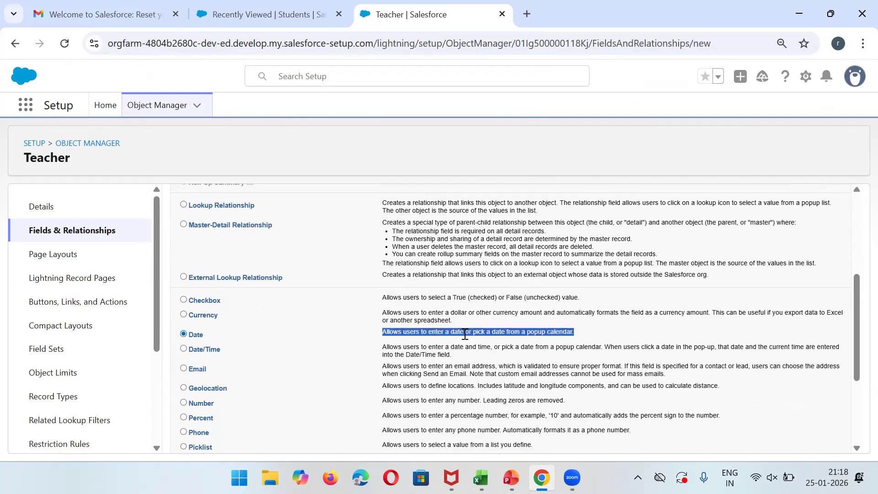
{"action": "scroll", "coordinate": [855, 286], "scroll_direction": "up", "scroll_amount": 5}
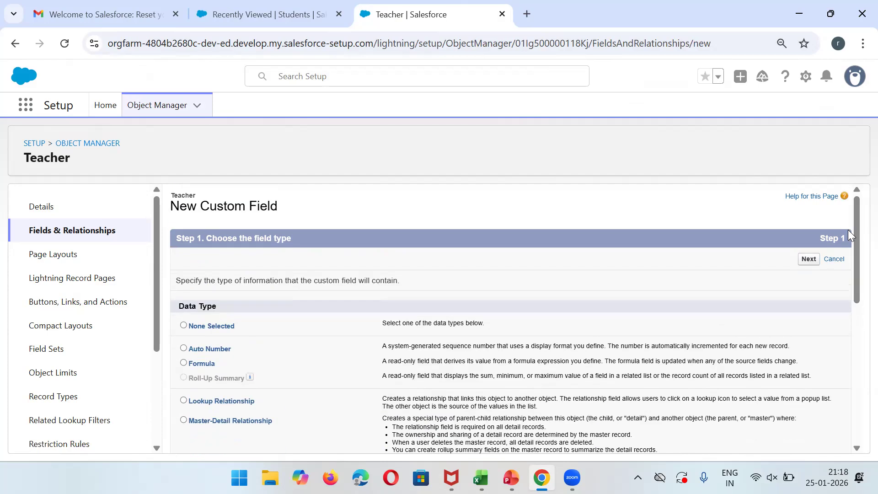
{"action": "left_click", "coordinate": [808, 259]}
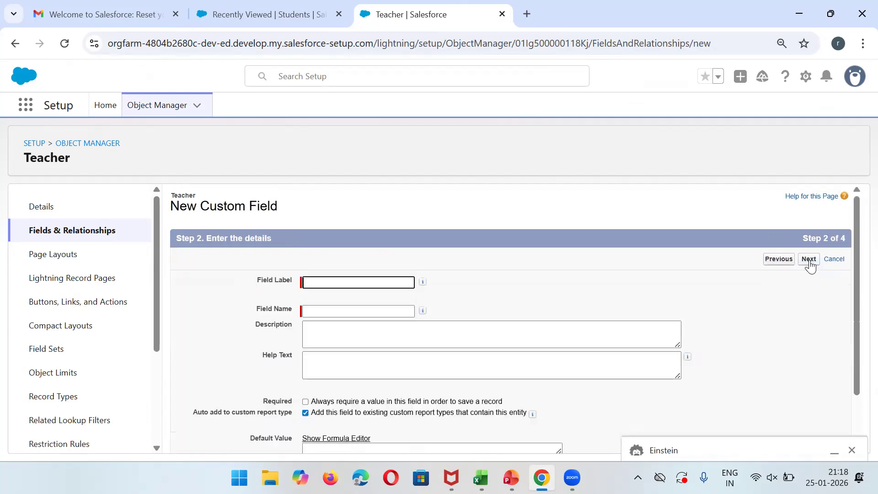
Label it 'Date of Birth', keep Teacher Layout, and save with Save & New.
{"action": "left_click", "coordinate": [377, 284]}
{"action": "type", "text": "Da"}
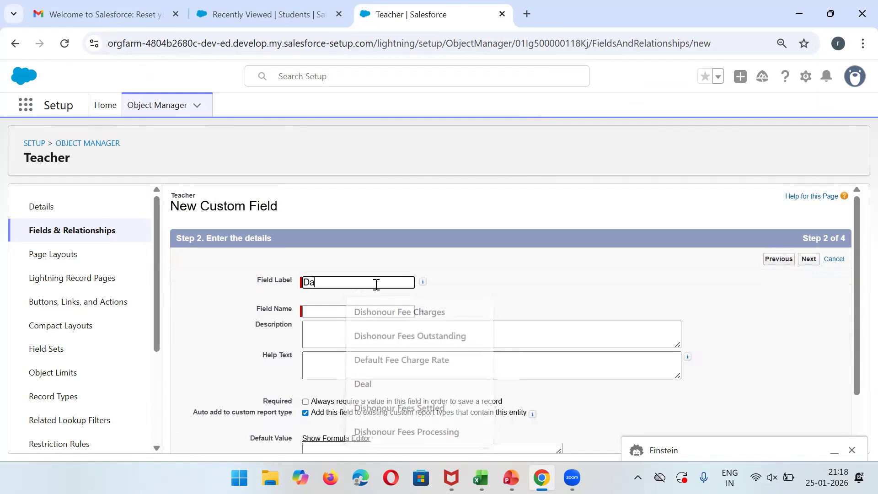
{"action": "type", "text": "te of Birth"}
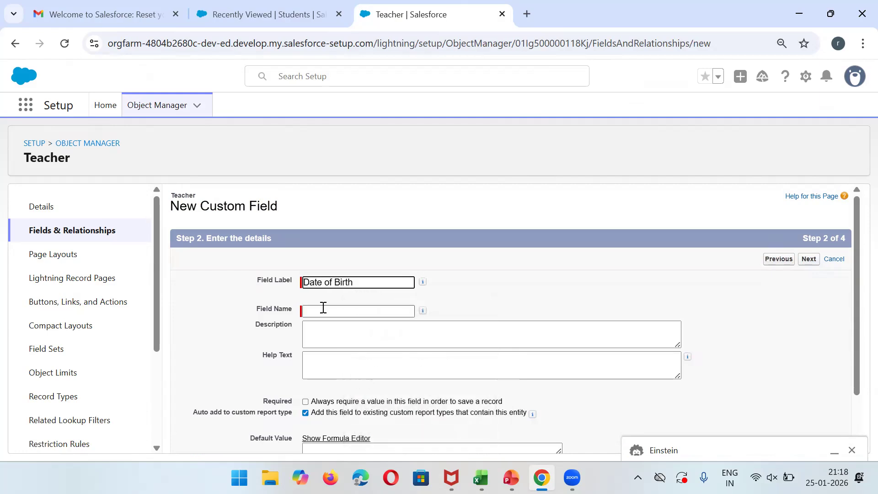
{"action": "left_click", "coordinate": [323, 307]}
{"action": "left_click", "coordinate": [807, 259]}
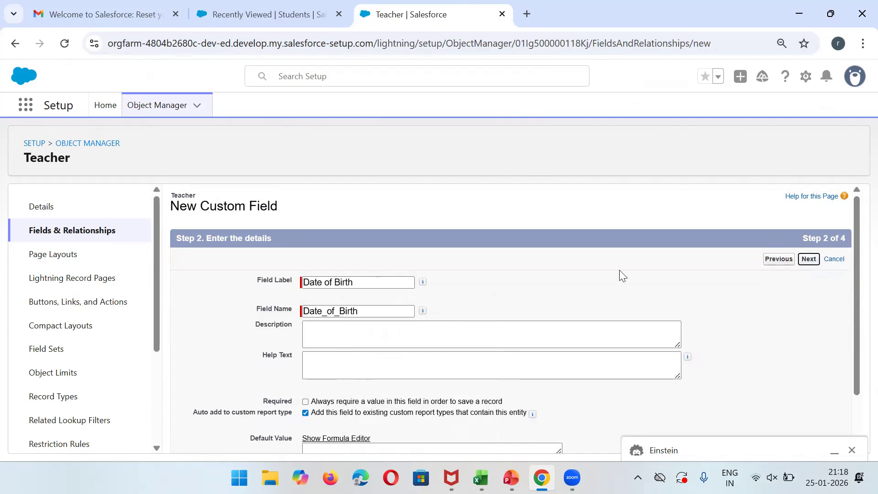
{"action": "left_click", "coordinate": [805, 259]}
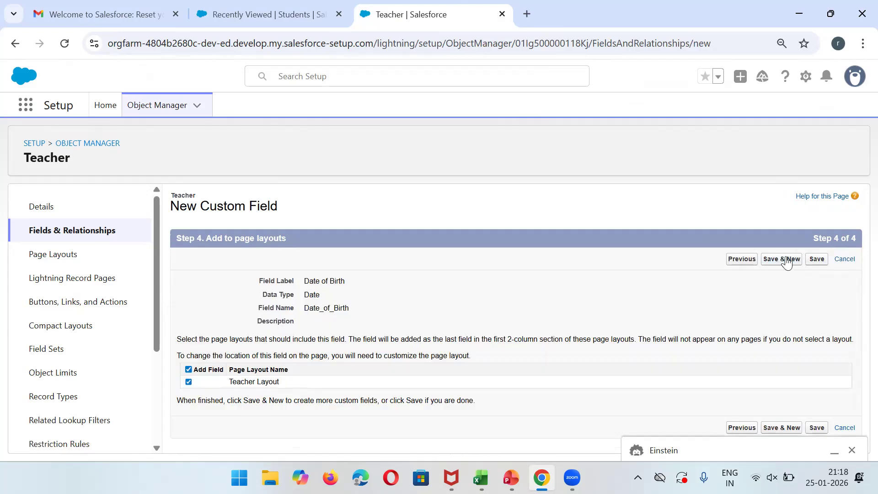
{"action": "left_click", "coordinate": [798, 263]}
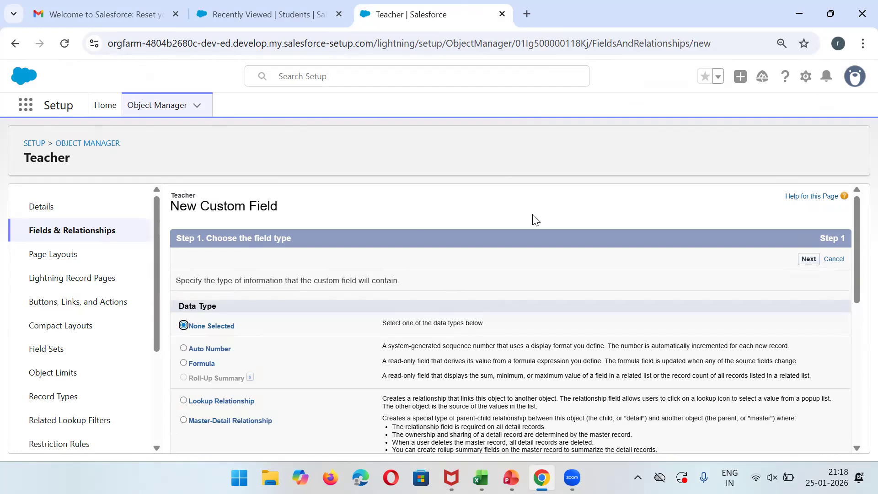
Choose Date/Time as the next field's data type.
{"action": "left_click_drag", "start_coordinate": [856, 215], "coordinate": [856, 322]}
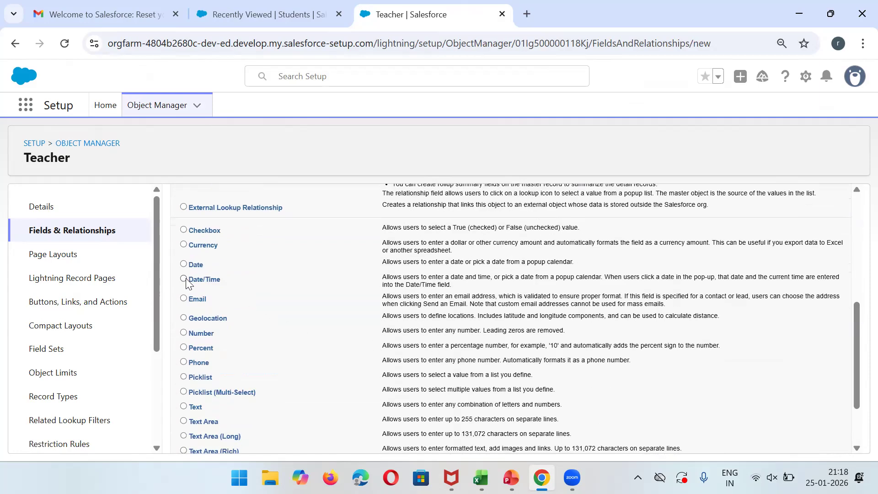
{"action": "left_click", "coordinate": [856, 288]}
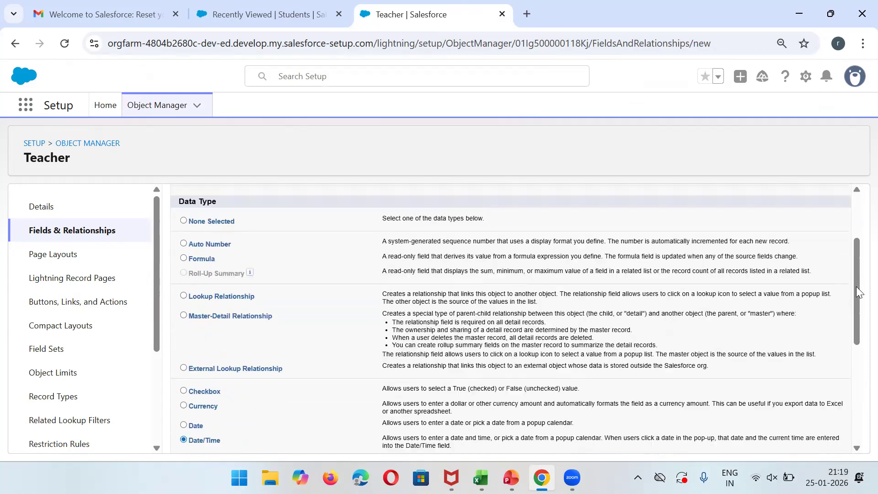
{"action": "left_click", "coordinate": [808, 229]}
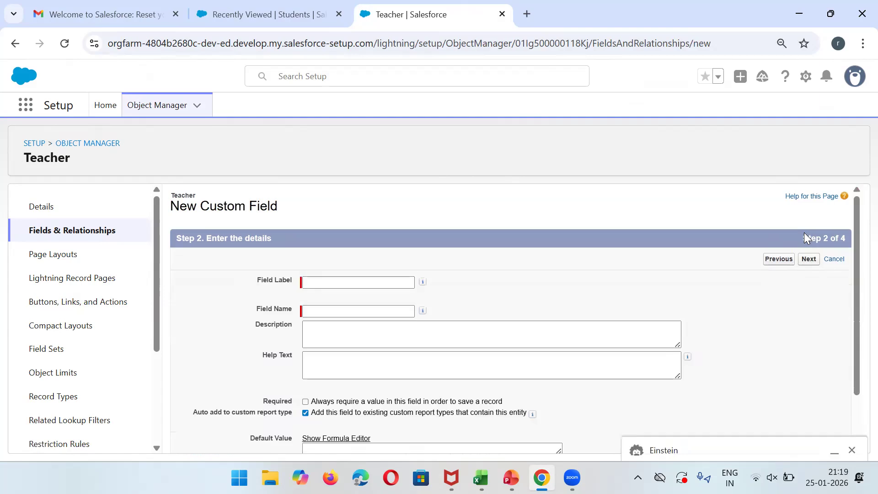
Label it 'Registration Time' and save it to the Teacher Layout with Save & New.
{"action": "left_click", "coordinate": [357, 282]}
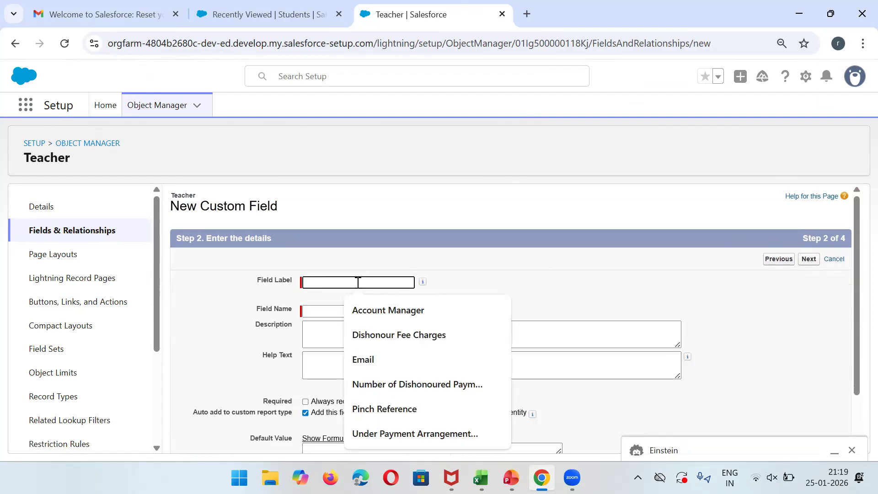
{"action": "type", "text": "Reg"}
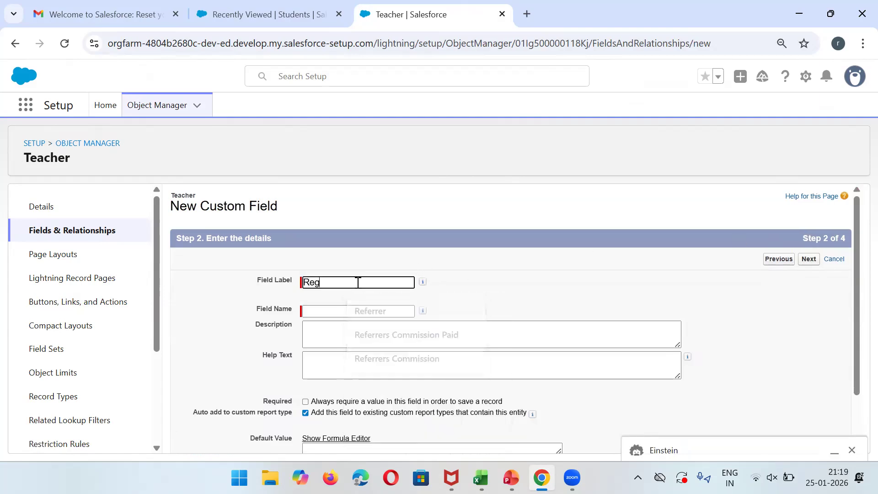
{"action": "type", "text": "istration Time"}
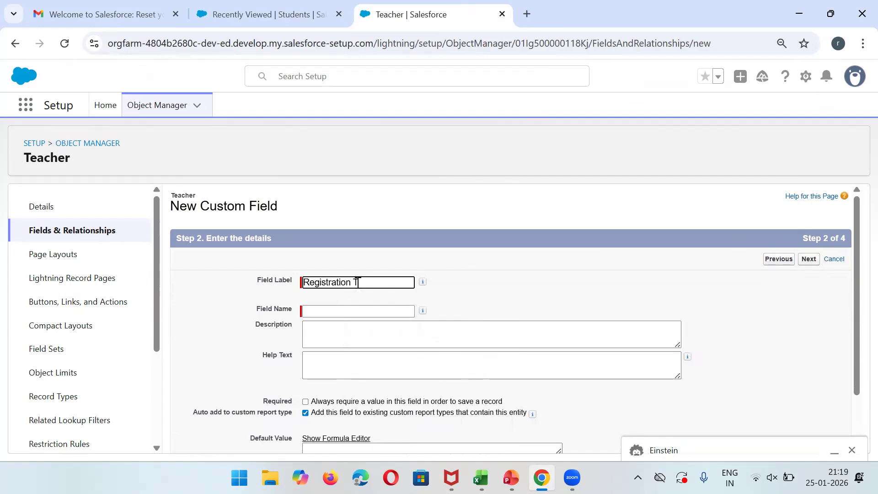
{"action": "left_click", "coordinate": [347, 308]}
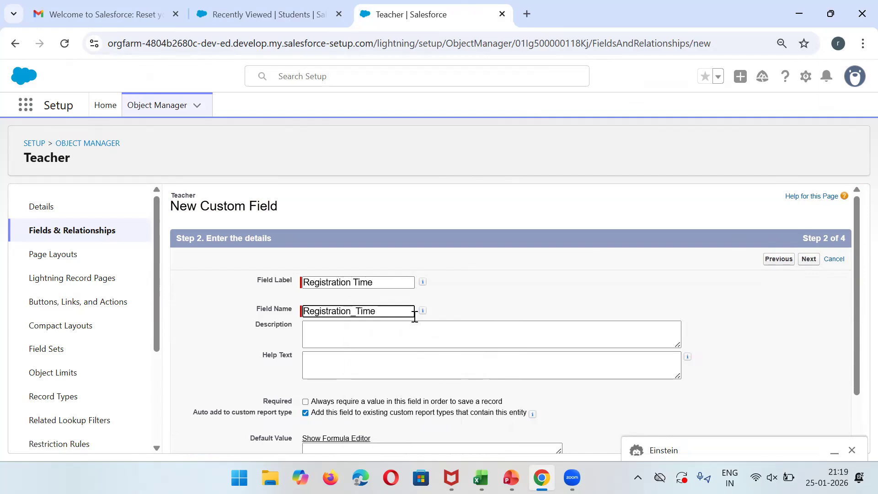
{"action": "left_click", "coordinate": [808, 259]}
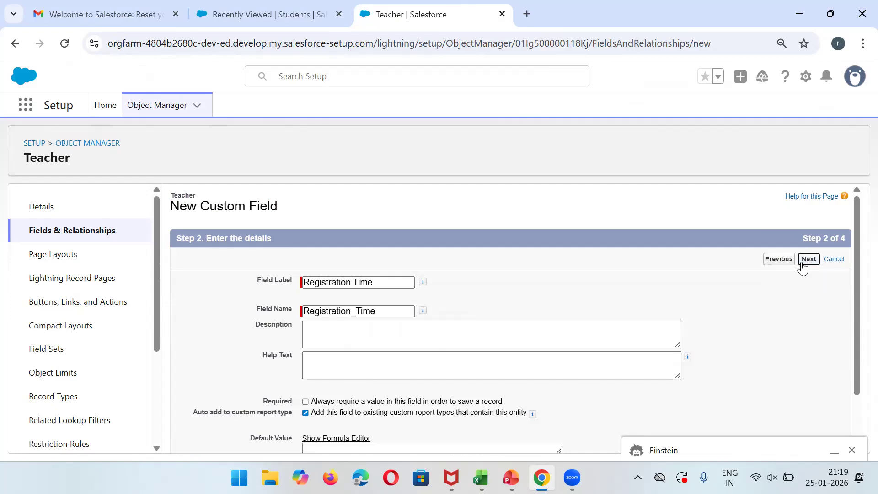
{"action": "left_click", "coordinate": [809, 259]}
{"action": "left_click", "coordinate": [809, 259]}
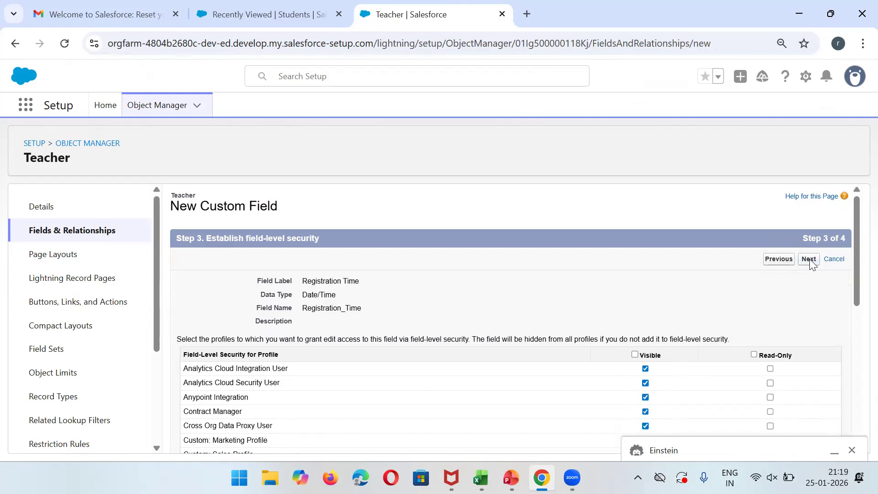
{"action": "left_click", "coordinate": [781, 259]}
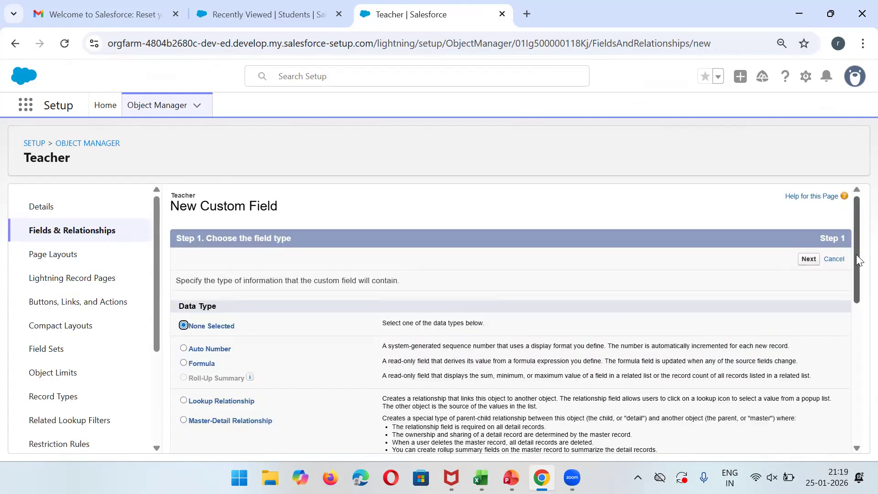
Choose Geolocation as the new field's data type.
{"action": "left_click_drag", "start_coordinate": [856, 249], "coordinate": [856, 343]}
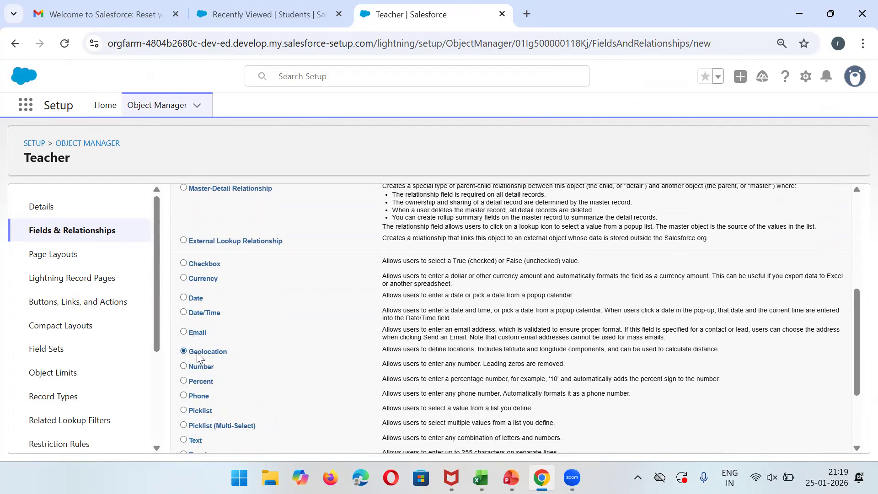
{"action": "left_click_drag", "start_coordinate": [856, 362], "coordinate": [836, 236]}
{"action": "left_click", "coordinate": [818, 220]}
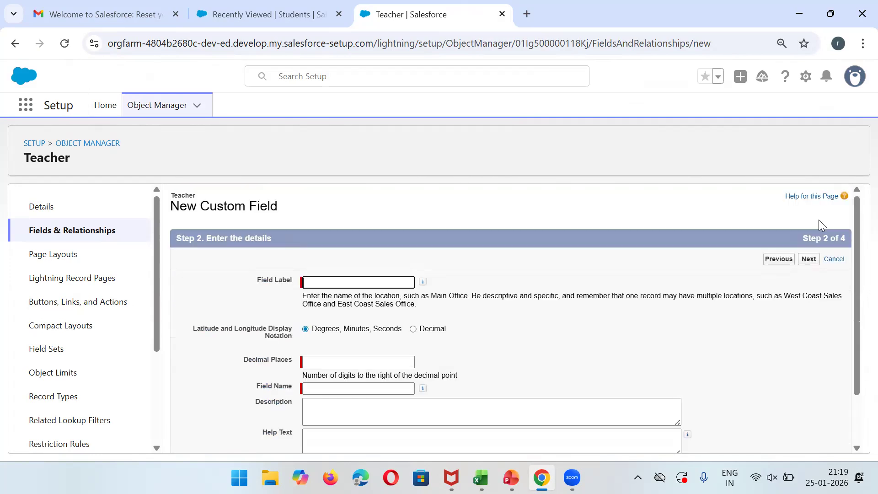
Label the field 'Address' with 0 decimal places and advance it to the page-layout step.
{"action": "left_click", "coordinate": [364, 283]}
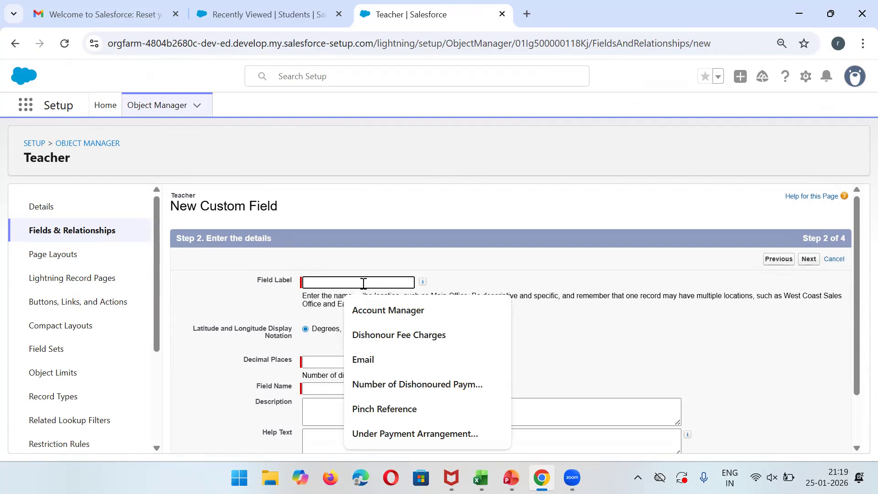
{"action": "type", "text": "Address"}
{"action": "left_click", "coordinate": [354, 361]}
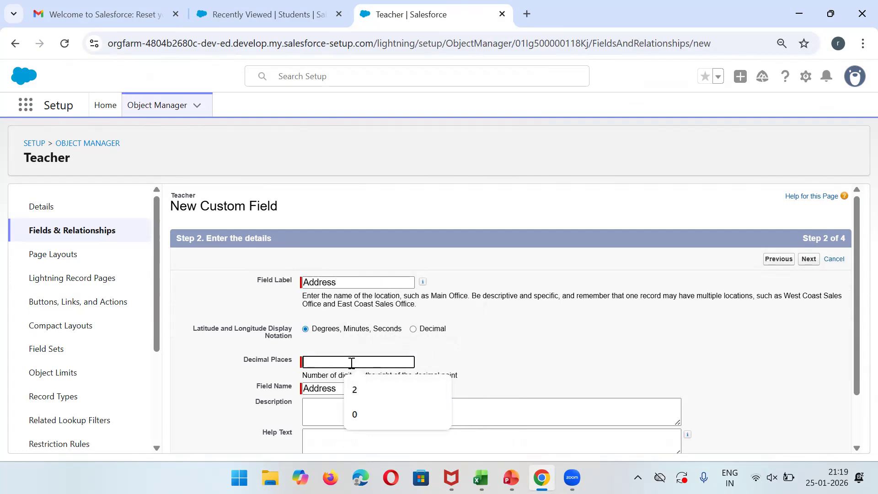
{"action": "left_click", "coordinate": [366, 419]}
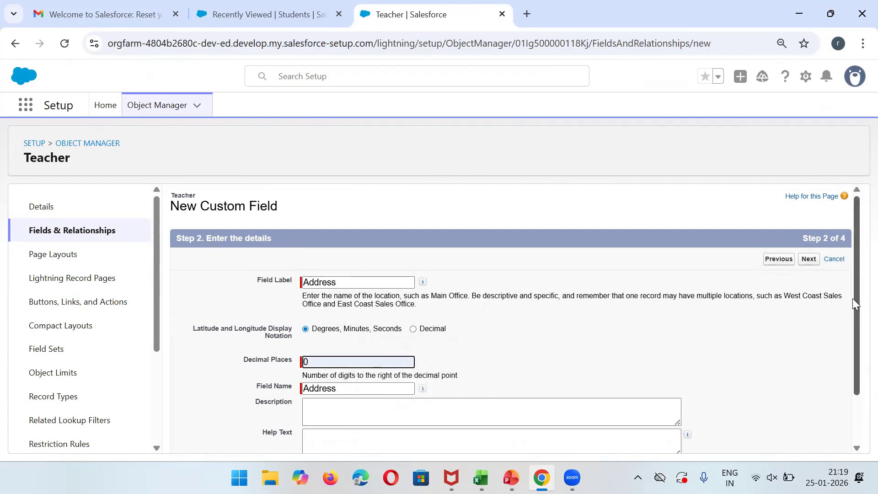
{"action": "left_click_drag", "start_coordinate": [853, 303], "coordinate": [857, 352]}
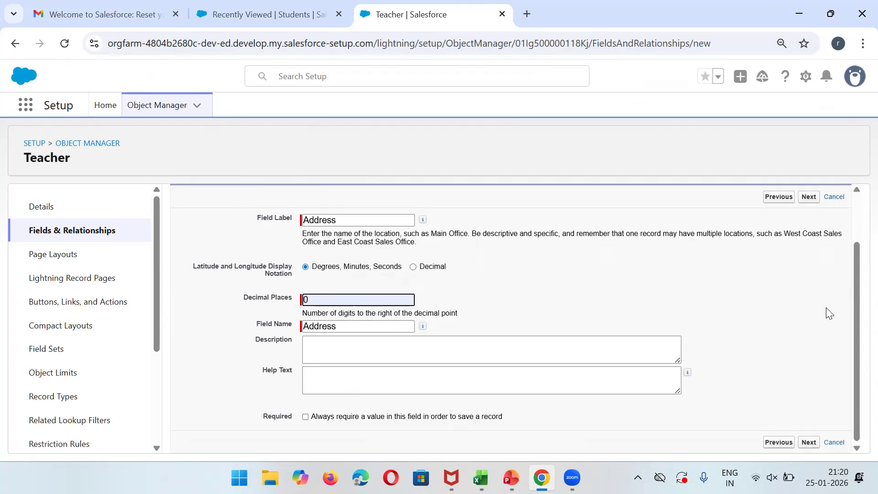
{"action": "left_click", "coordinate": [816, 196]}
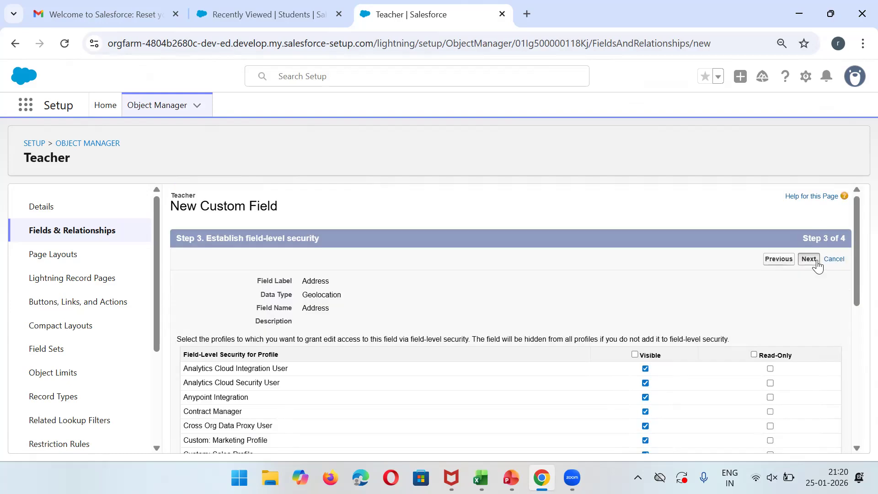
{"action": "left_click", "coordinate": [816, 262]}
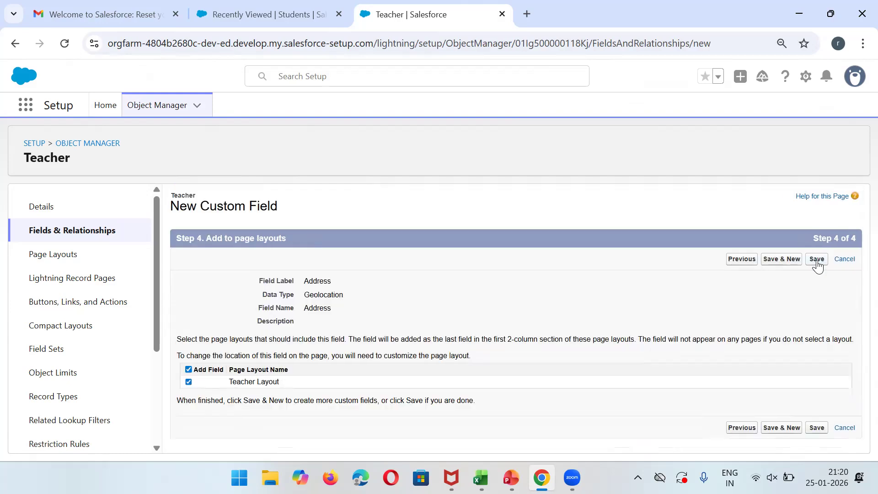
Save the Address field and start a new Percent field.
{"action": "left_click", "coordinate": [783, 260]}
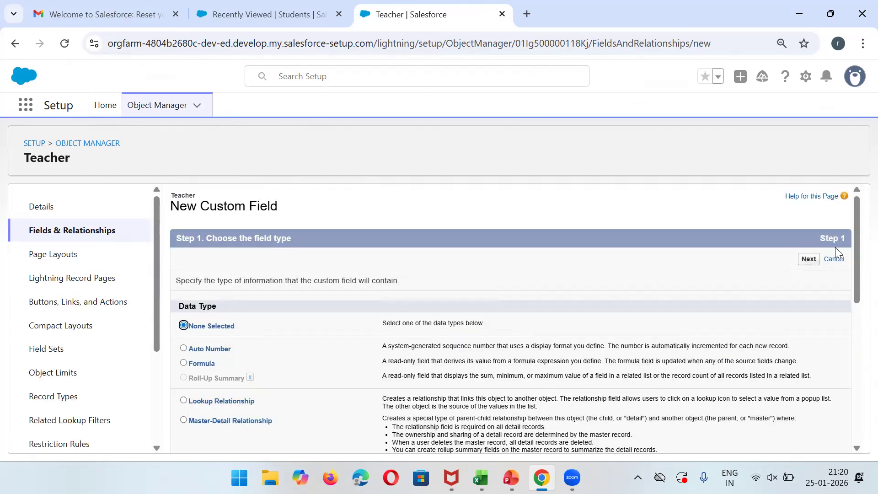
{"action": "left_click_drag", "start_coordinate": [857, 265], "coordinate": [857, 370]}
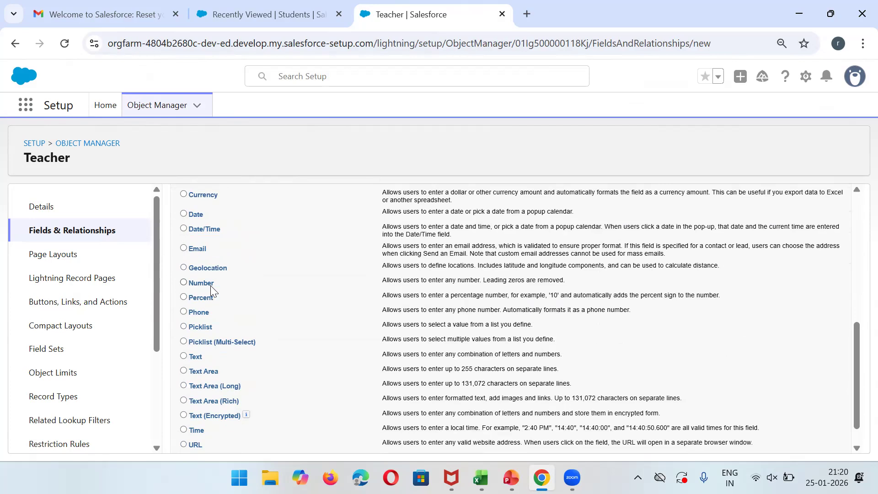
{"action": "left_click", "coordinate": [206, 298]}
{"action": "left_click_drag", "start_coordinate": [856, 351], "coordinate": [849, 239]}
{"action": "left_click", "coordinate": [808, 223]}
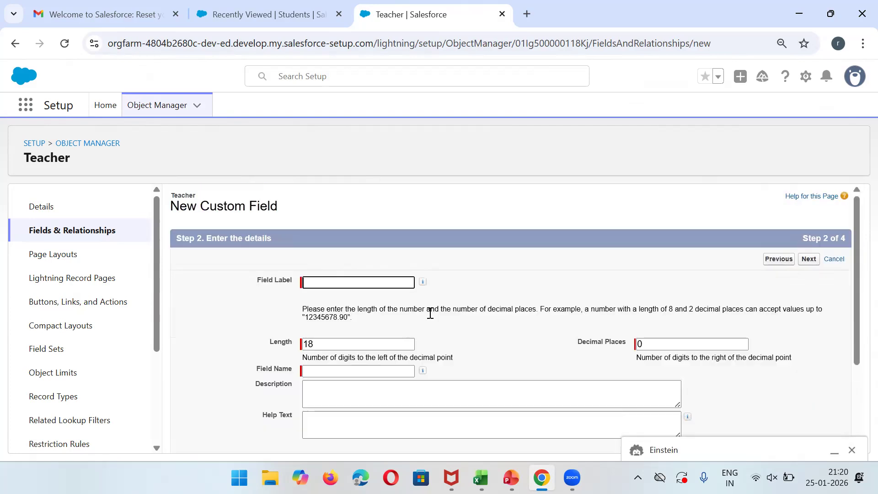
Label the Percent field 'Degree Percentage', replacing the mistaken 'Attendence'.
{"action": "left_click", "coordinate": [358, 286]}
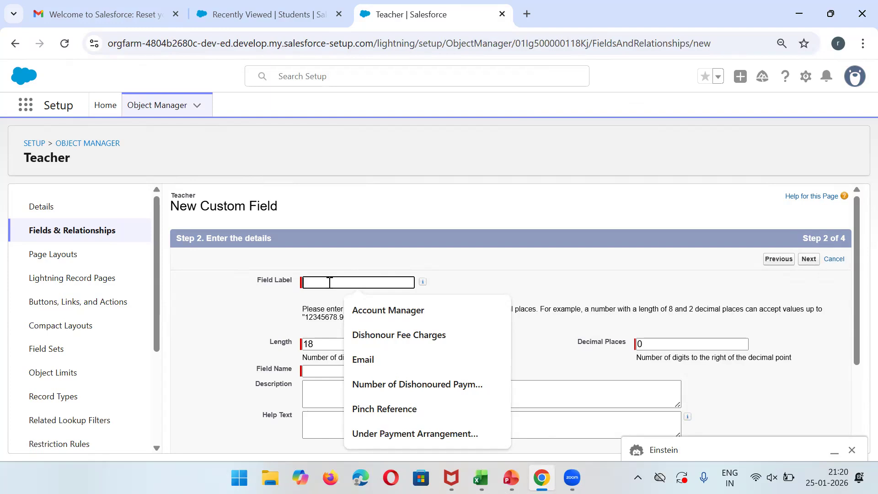
{"action": "type", "text": "Attendence"}
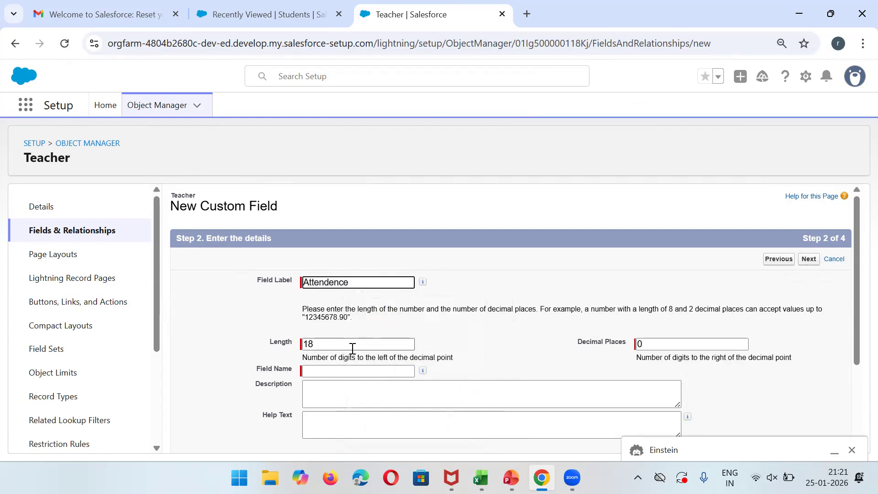
{"action": "double_click", "coordinate": [328, 282]}
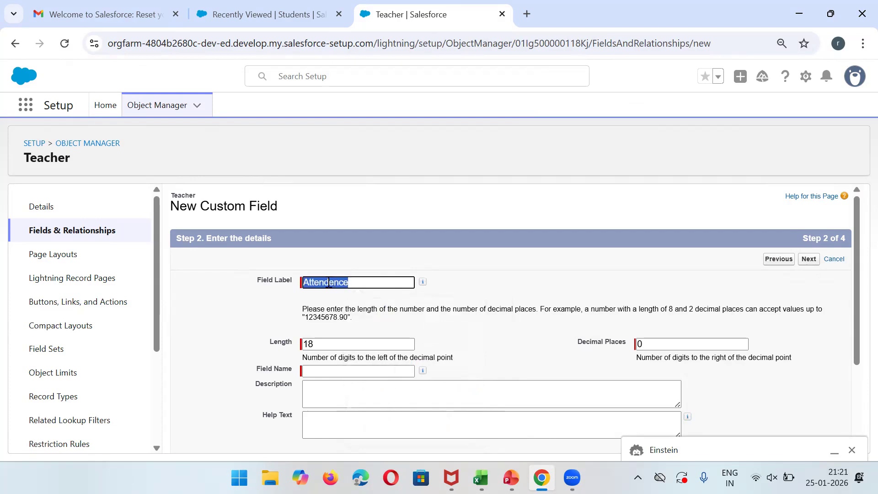
{"action": "type", "text": "Degree Perc"}
{"action": "key", "text": "BackSpace"}
{"action": "key", "text": "BackSpace"}
{"action": "type", "text": "rcentage"}
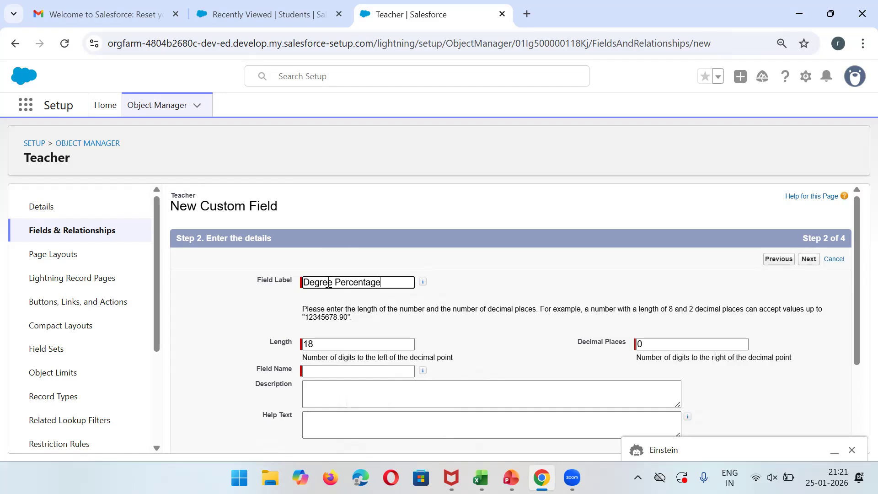
Keep length 18, save Degree Percentage with default security, and view the Students list.
{"action": "double_click", "coordinate": [361, 345]}
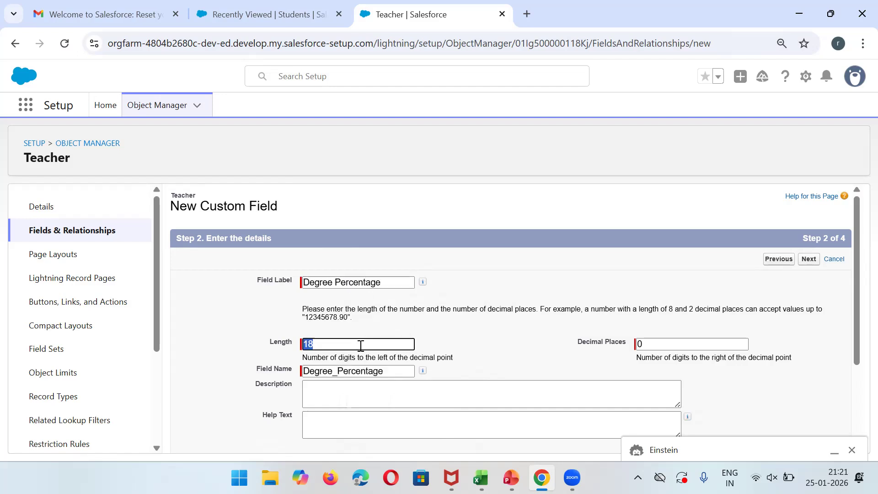
{"action": "left_click", "coordinate": [809, 260]}
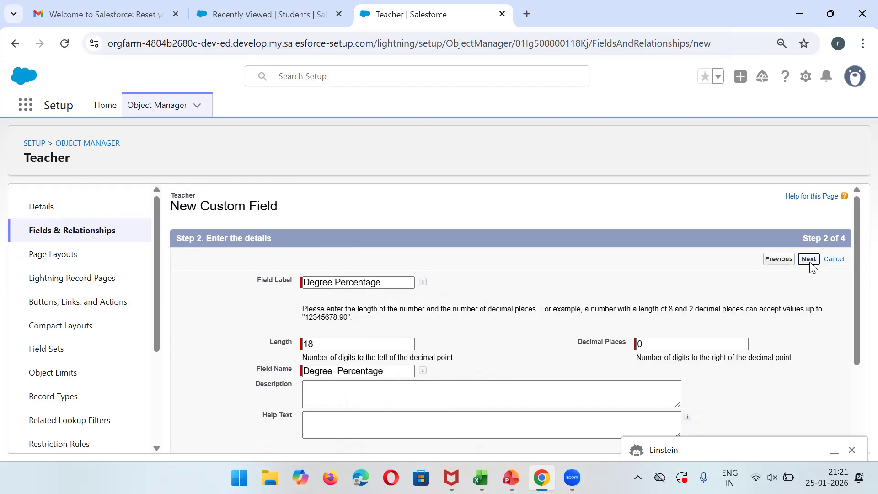
{"action": "left_click", "coordinate": [808, 260]}
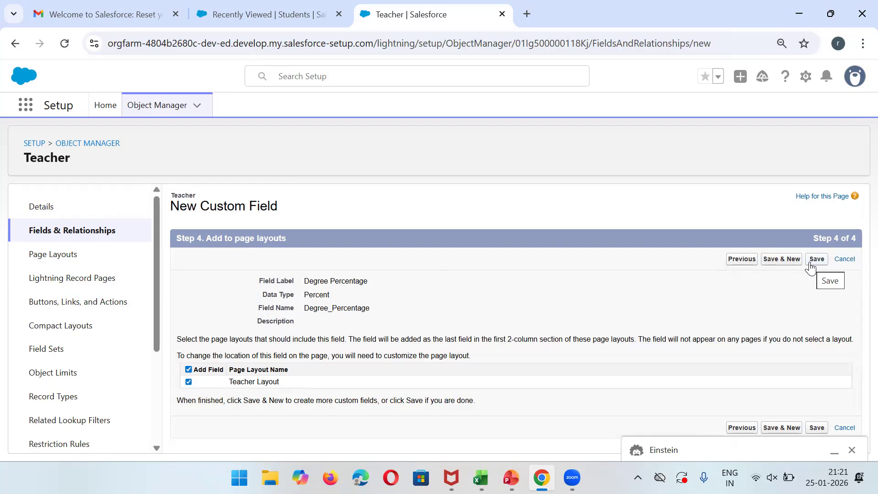
{"action": "left_click", "coordinate": [788, 262]}
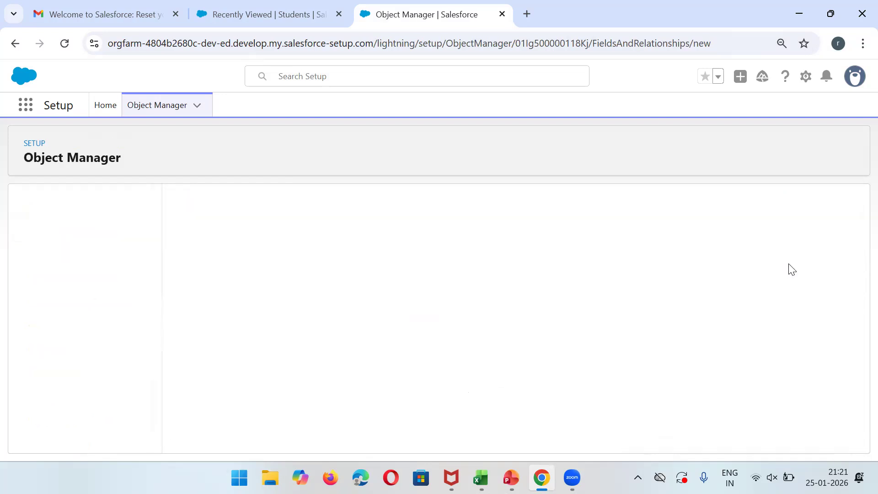
{"action": "left_click", "coordinate": [284, 8]}
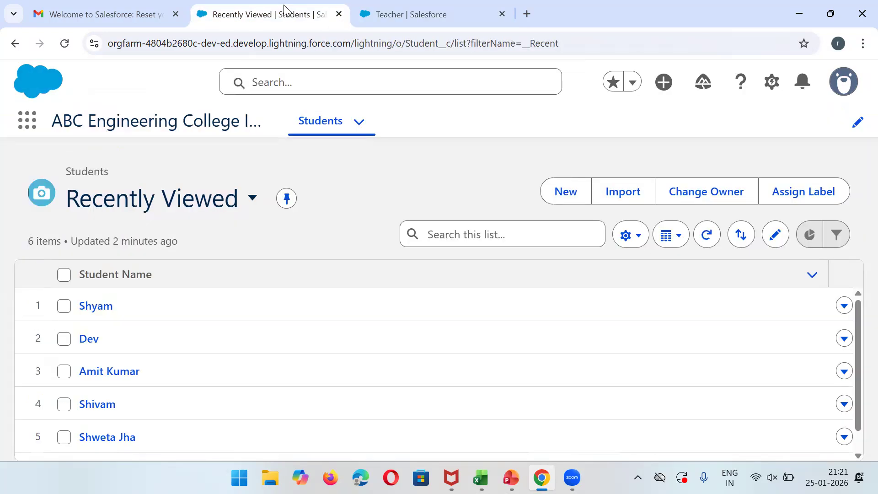
Go back to the Teacher setup tab and scroll through the data type list.
{"action": "left_click", "coordinate": [465, 6]}
{"action": "left_click_drag", "start_coordinate": [856, 279], "coordinate": [856, 421]}
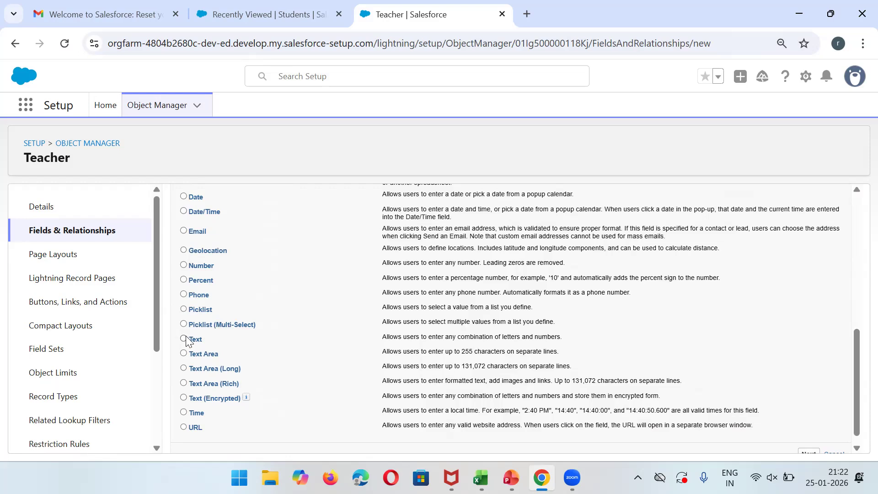
Choose the Text data type and advance to the field label on step 2.
{"action": "triple_click", "coordinate": [508, 342]}
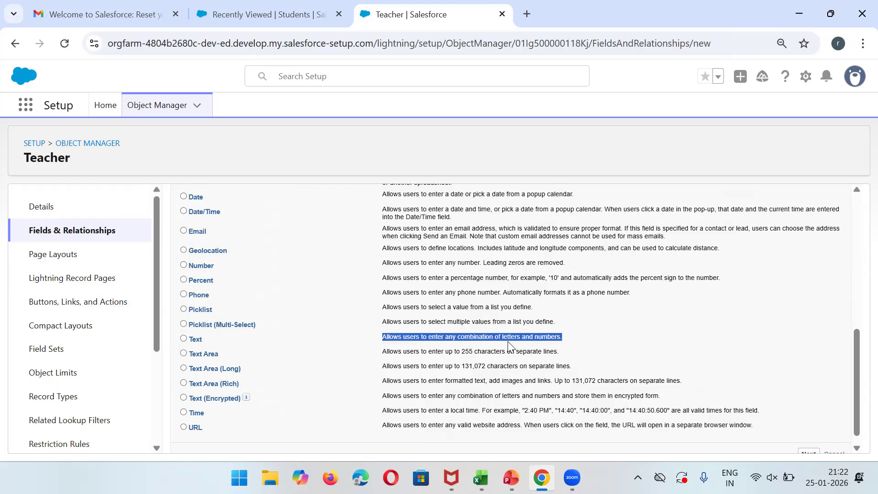
{"action": "left_click", "coordinate": [322, 6]}
{"action": "left_click", "coordinate": [398, 7]}
{"action": "left_click", "coordinate": [184, 338]}
{"action": "left_click_drag", "start_coordinate": [854, 424], "coordinate": [815, 269]}
{"action": "left_click", "coordinate": [812, 264]}
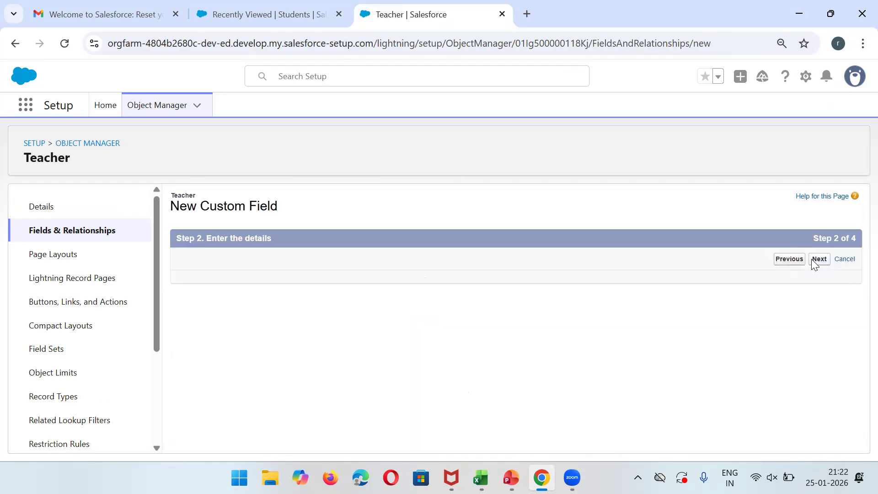
{"action": "left_click", "coordinate": [386, 282]}
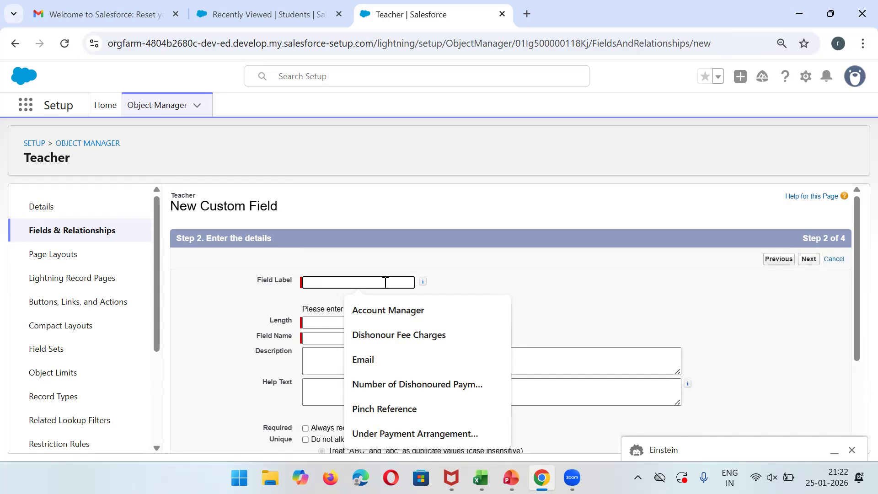
Enter label 'Degree' with length 400 and submit the details.
{"action": "type", "text": "D"}
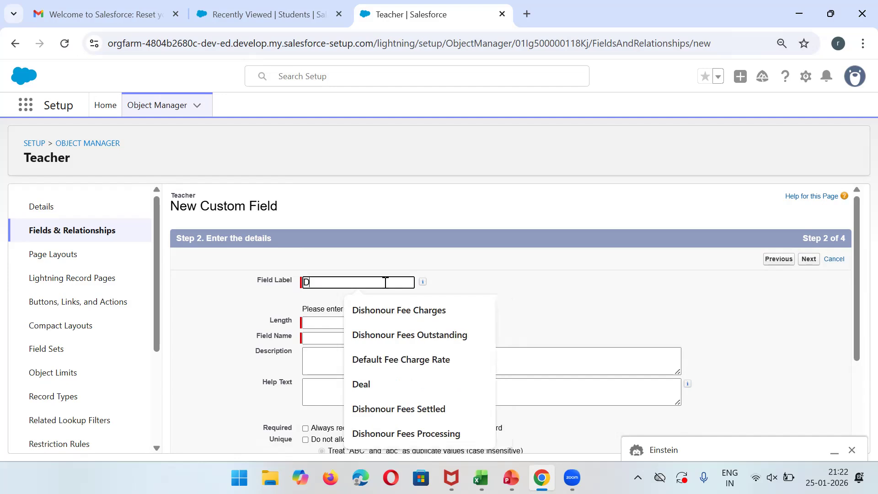
{"action": "key", "text": "BackSpace"}
{"action": "type", "text": "Degree"}
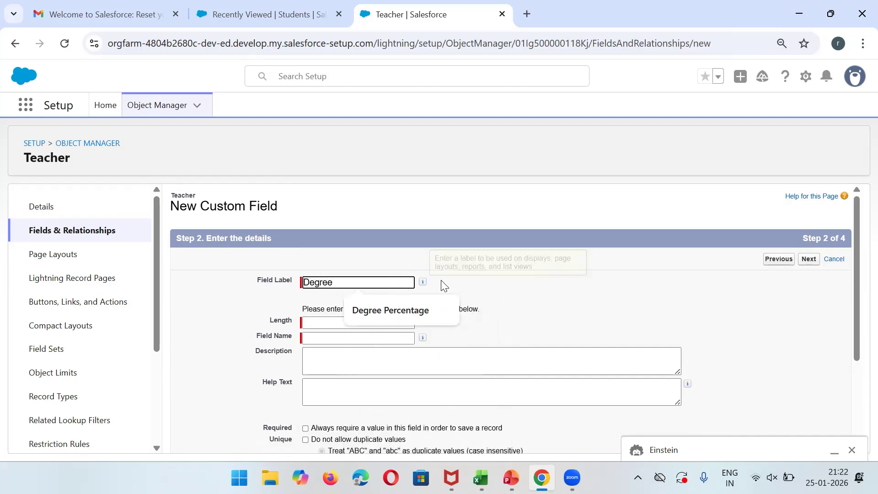
{"action": "left_click", "coordinate": [352, 337]}
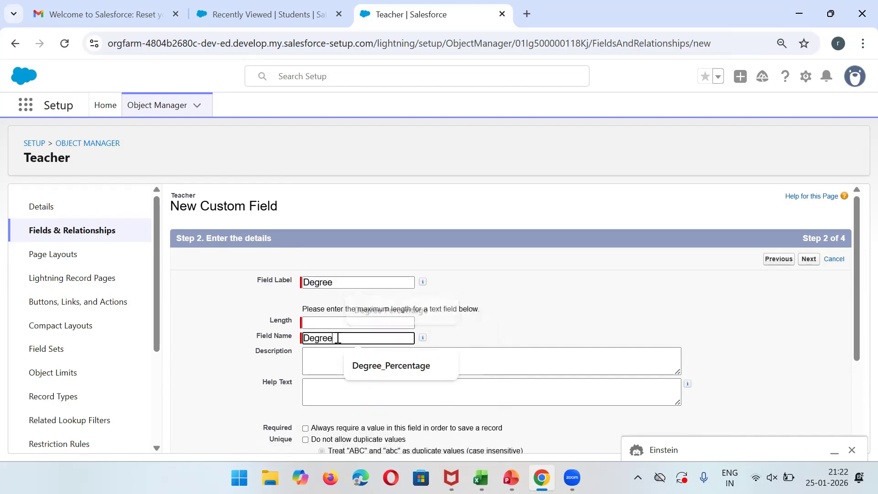
{"action": "left_click", "coordinate": [321, 319]}
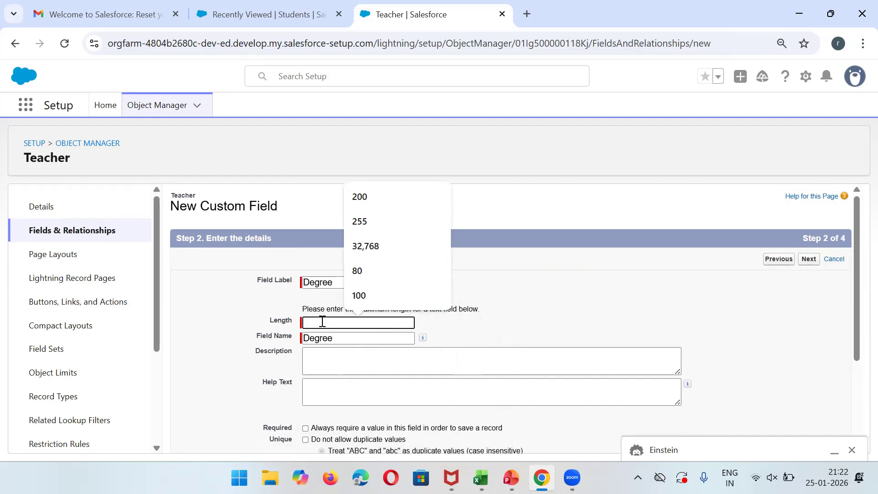
{"action": "type", "text": "400"}
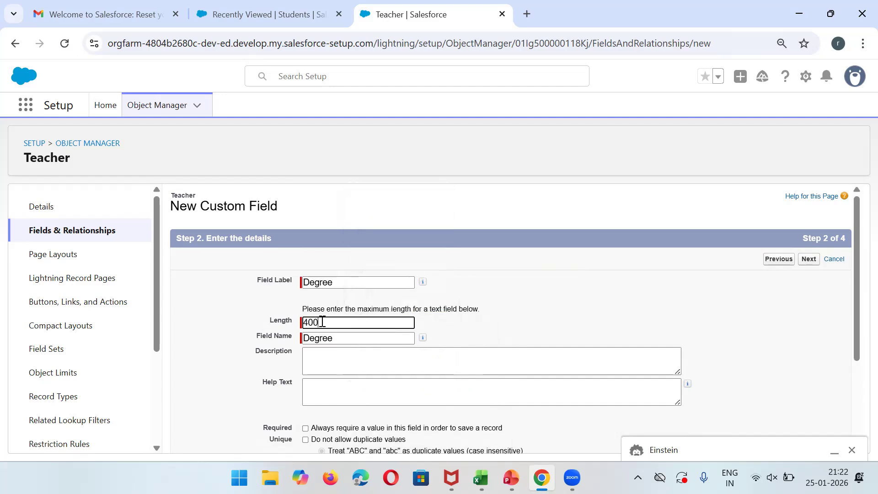
{"action": "left_click", "coordinate": [809, 258]}
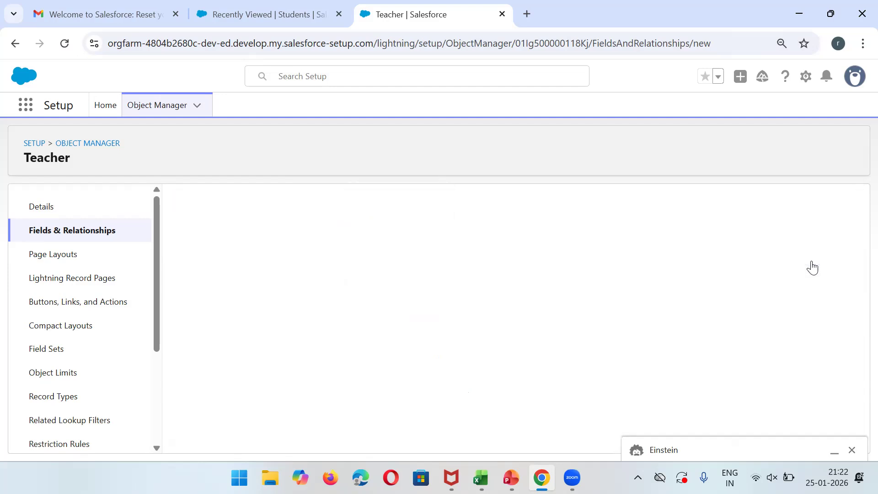
After the length-limit error, change the length to 255, then cancel the Degree field.
{"action": "triple_click", "coordinate": [393, 350]}
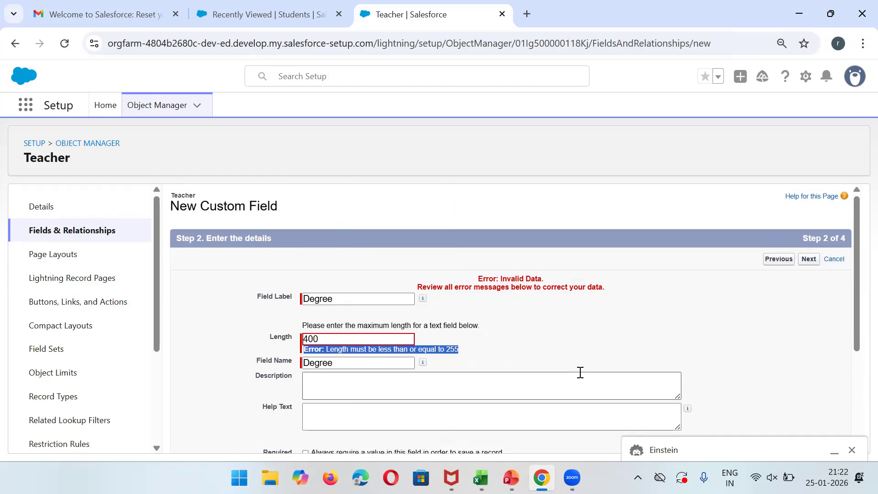
{"action": "double_click", "coordinate": [385, 335]}
{"action": "type", "text": "255"}
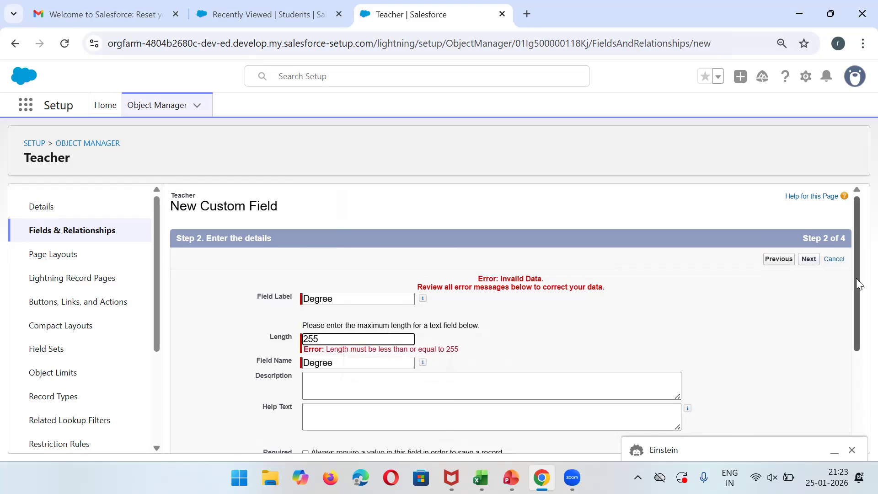
{"action": "left_click", "coordinate": [838, 259]}
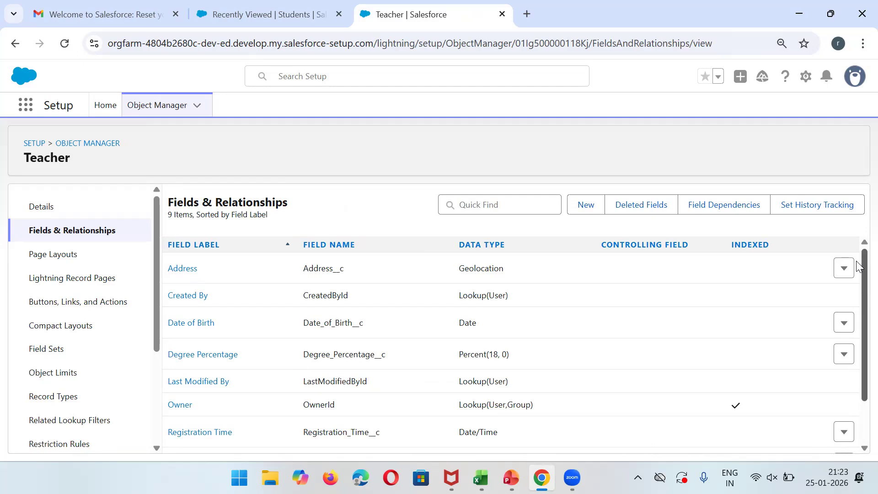
Begin a new Teacher field at the Text Area type, then open a blank New Student form.
{"action": "scroll", "coordinate": [859, 266], "scroll_direction": "down", "scroll_amount": 3}
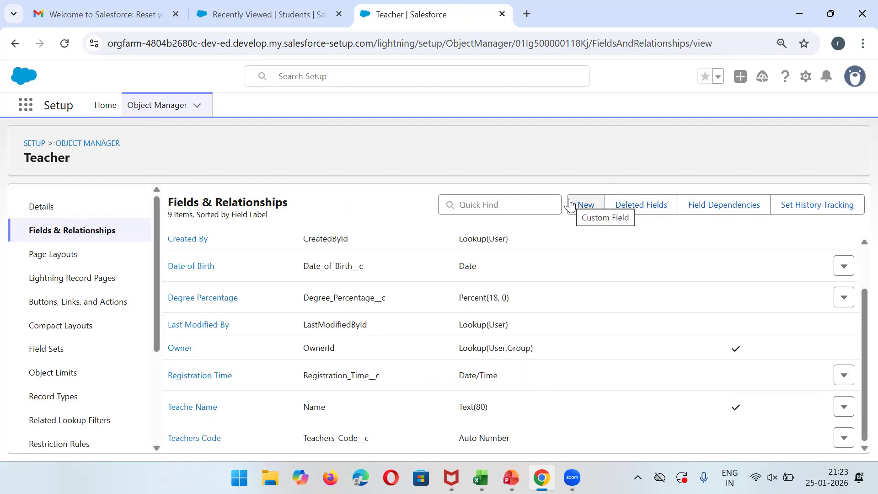
{"action": "left_click", "coordinate": [583, 208]}
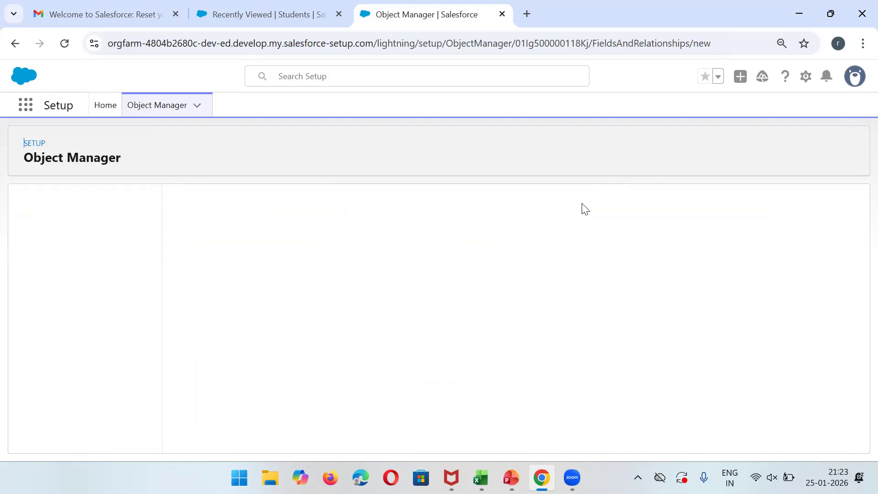
{"action": "left_click_drag", "start_coordinate": [855, 270], "coordinate": [856, 401]}
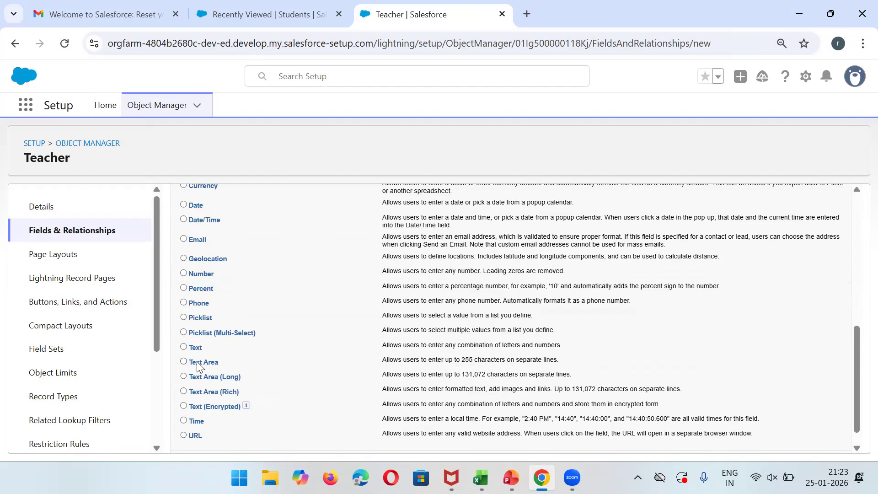
{"action": "triple_click", "coordinate": [391, 360]}
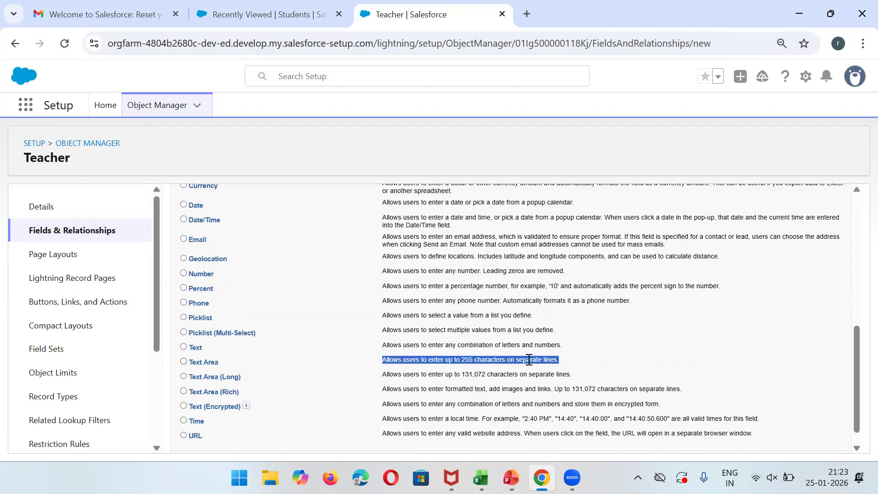
{"action": "left_click", "coordinate": [316, 14]}
{"action": "left_click", "coordinate": [567, 192]}
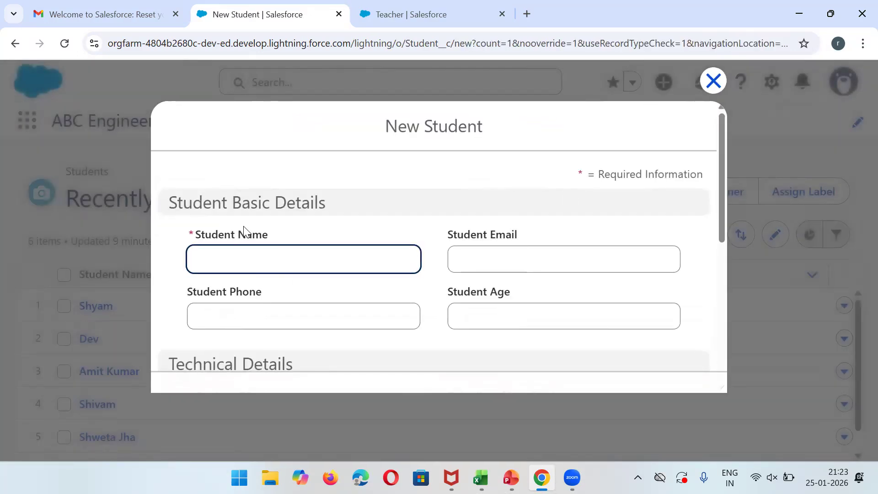
Discard the partly filled New Student form and return to the Teacher field setup tab.
{"action": "left_click", "coordinate": [241, 256]}
{"action": "type", "text": "hgjhjjhj jhghjhhj jhjhgh j"}
{"action": "type", "text": "hghjhjhj jhgjghhg"}
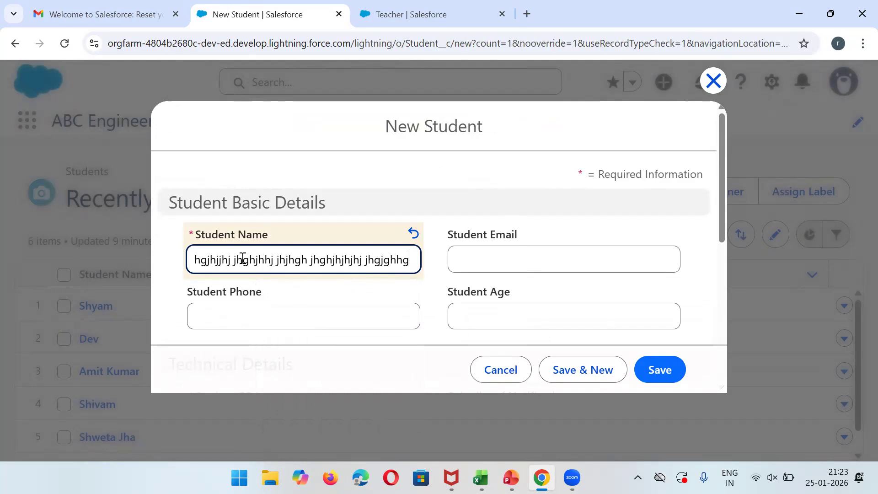
{"action": "mouse_move", "coordinate": [726, 187]}
{"action": "left_mouse_down"}
{"action": "mouse_move", "coordinate": [739, 311]}
{"action": "mouse_move", "coordinate": [730, 191]}
{"action": "left_mouse_up"}
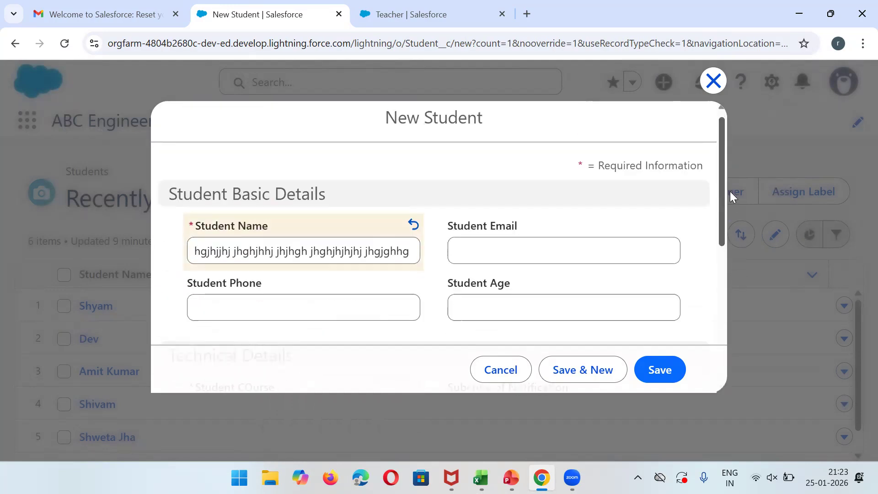
{"action": "left_click", "coordinate": [714, 82]}
{"action": "left_click", "coordinate": [429, 13]}
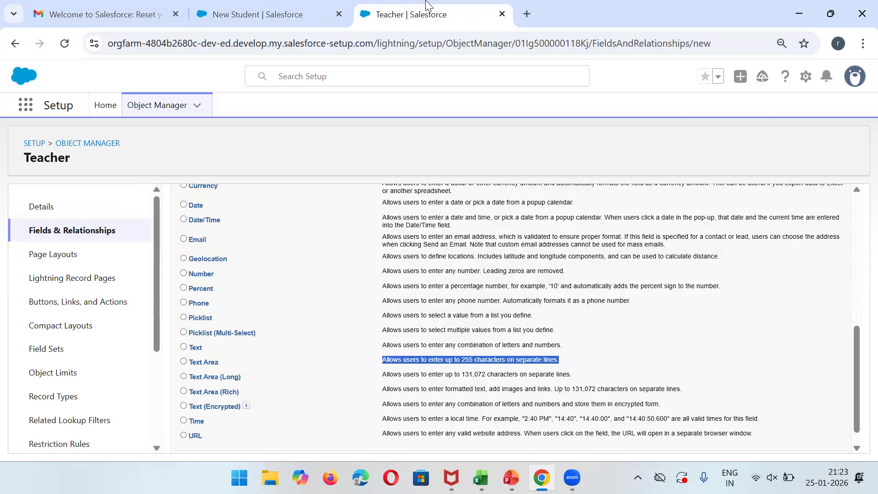
Compare the Text Area options and choose Text (Encrypted) as the new Teacher field's data type.
{"action": "left_click", "coordinate": [212, 360]}
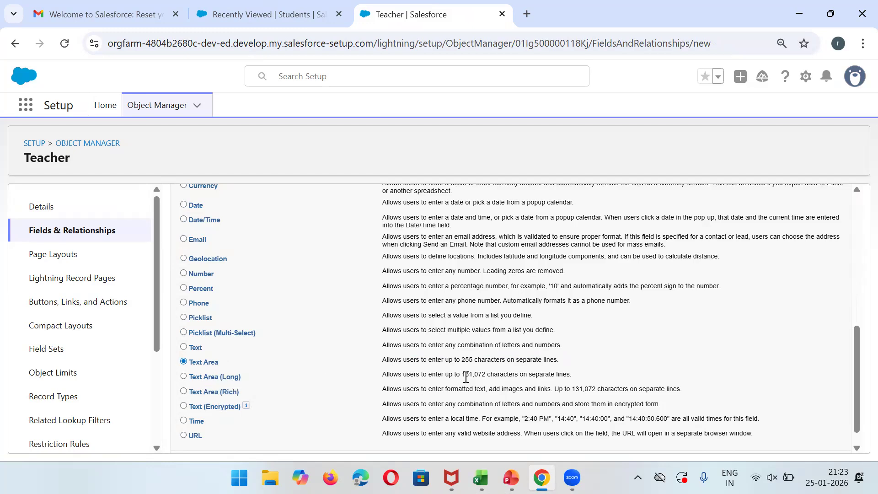
{"action": "triple_click", "coordinate": [488, 378]}
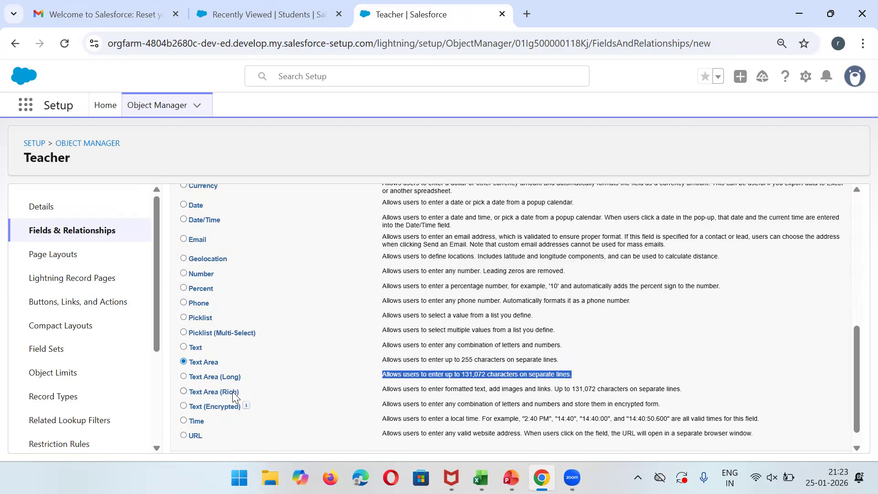
{"action": "triple_click", "coordinate": [621, 388]}
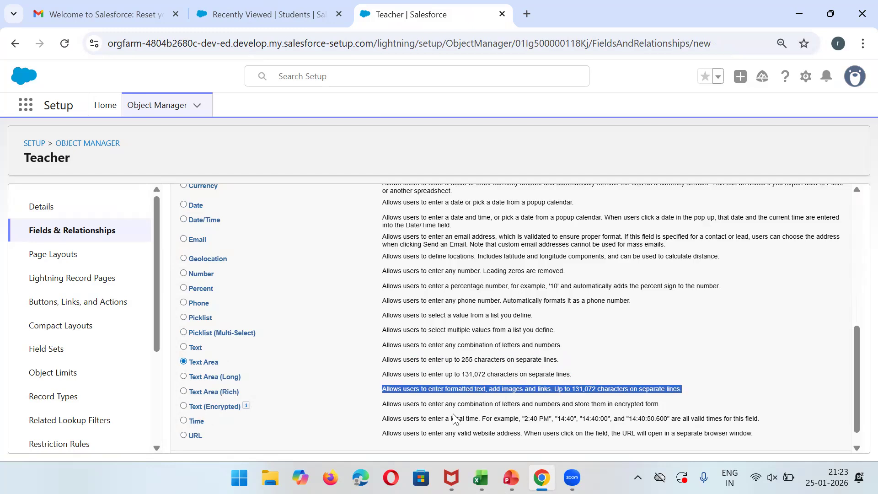
{"action": "triple_click", "coordinate": [421, 405]}
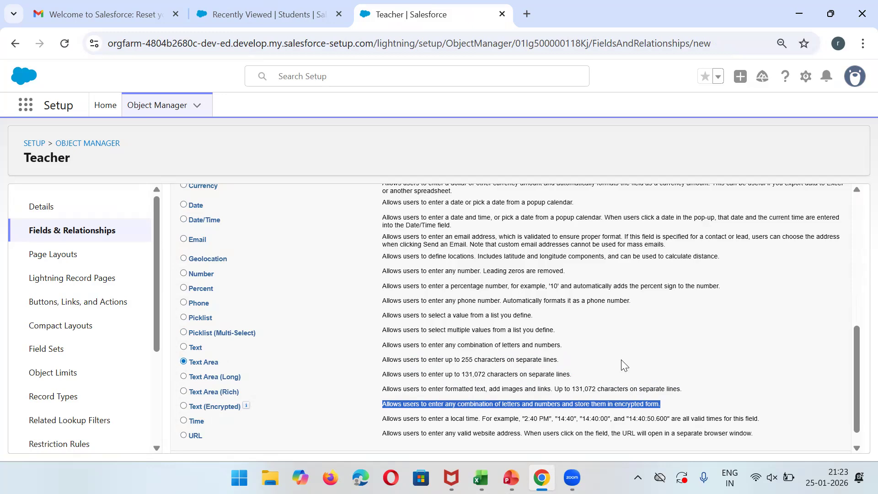
{"action": "left_click", "coordinate": [184, 407]}
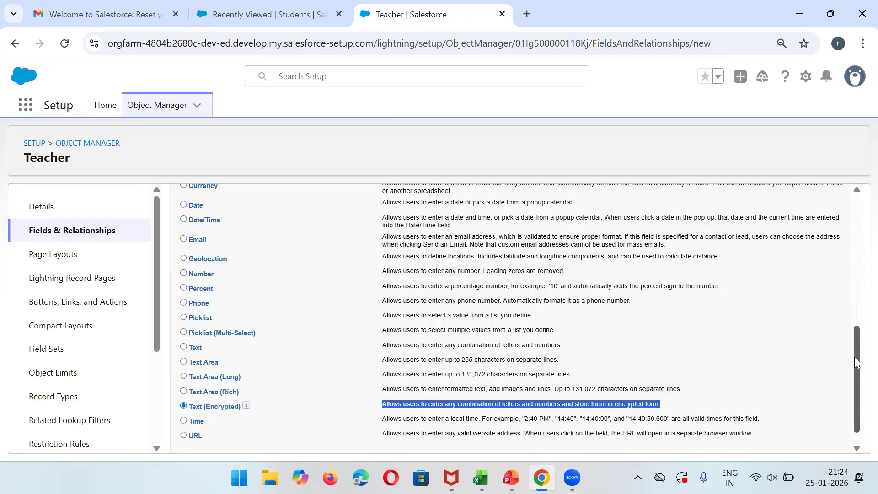
{"action": "scroll", "coordinate": [855, 388], "scroll_direction": "down", "scroll_amount": 1}
{"action": "left_click", "coordinate": [809, 442]}
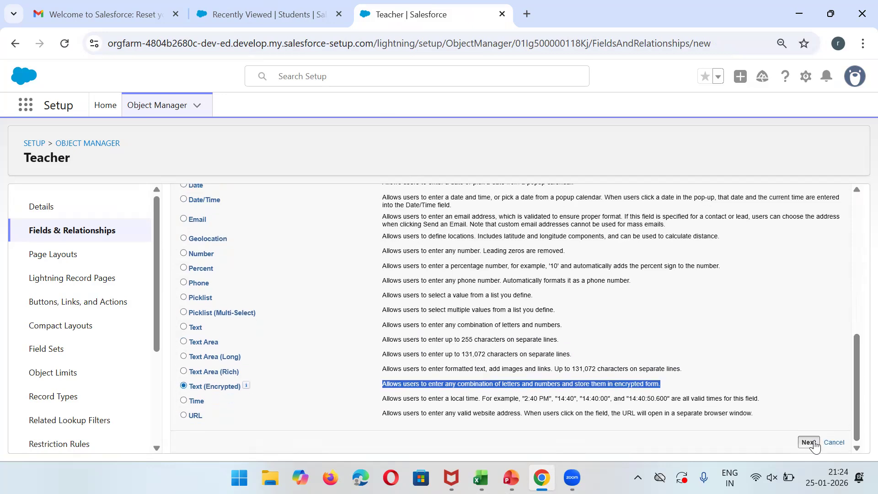
Label the encrypted field Password and give it a length of 100.
{"action": "type", "text": "Password"}
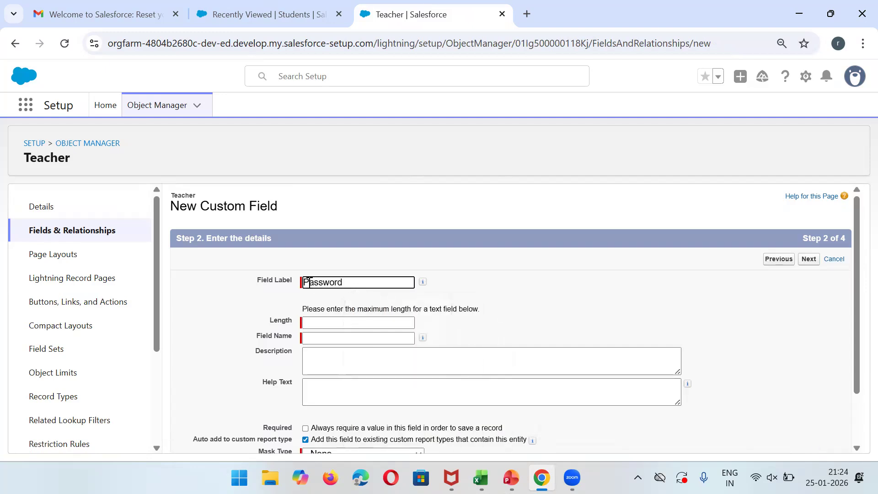
{"action": "double_click", "coordinate": [334, 284]}
{"action": "left_click", "coordinate": [321, 338]}
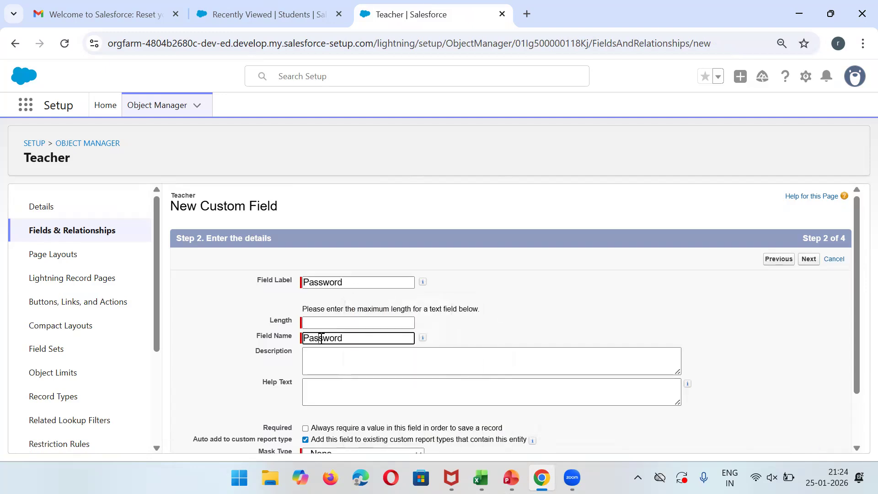
{"action": "left_click", "coordinate": [319, 321]}
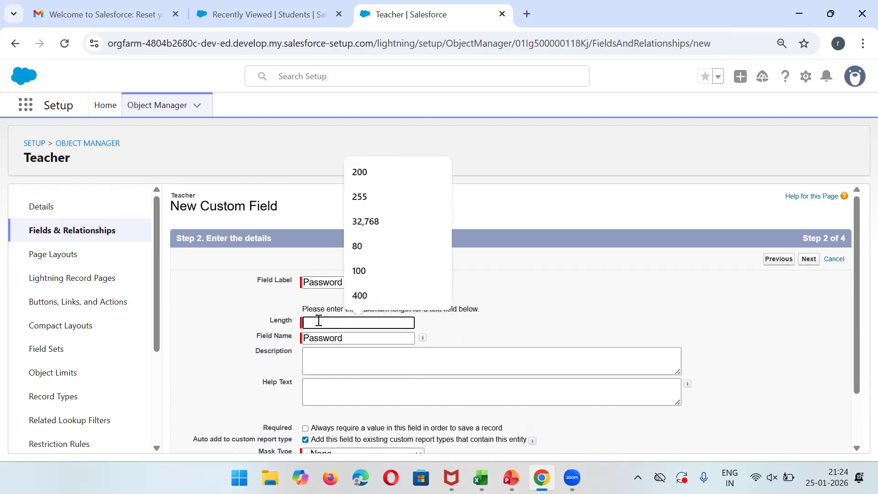
{"action": "type", "text": "100"}
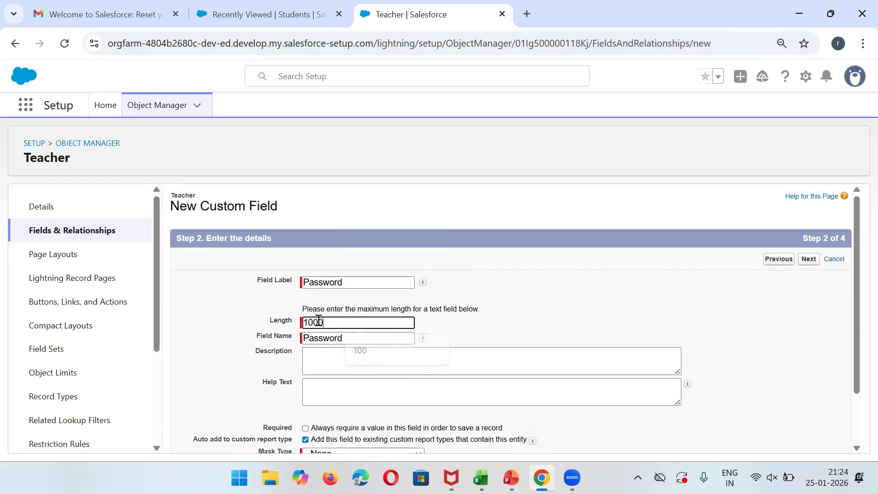
{"action": "left_click", "coordinate": [526, 303]}
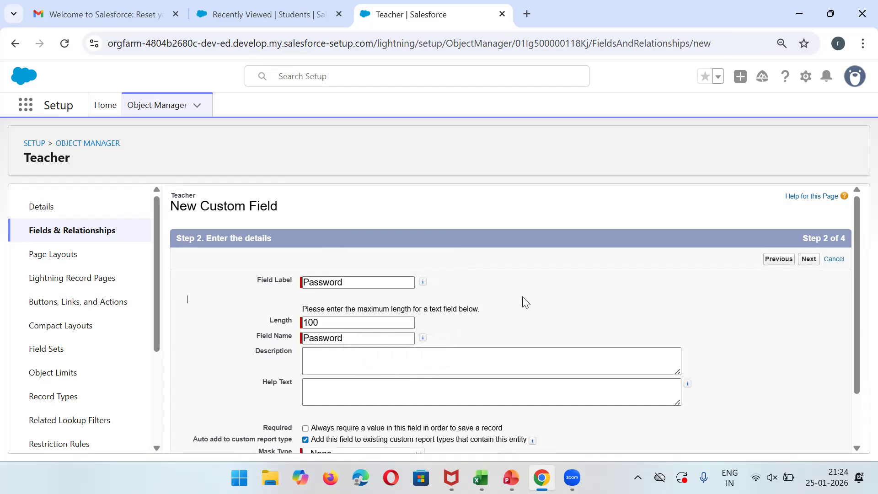
{"action": "left_click", "coordinate": [804, 269]}
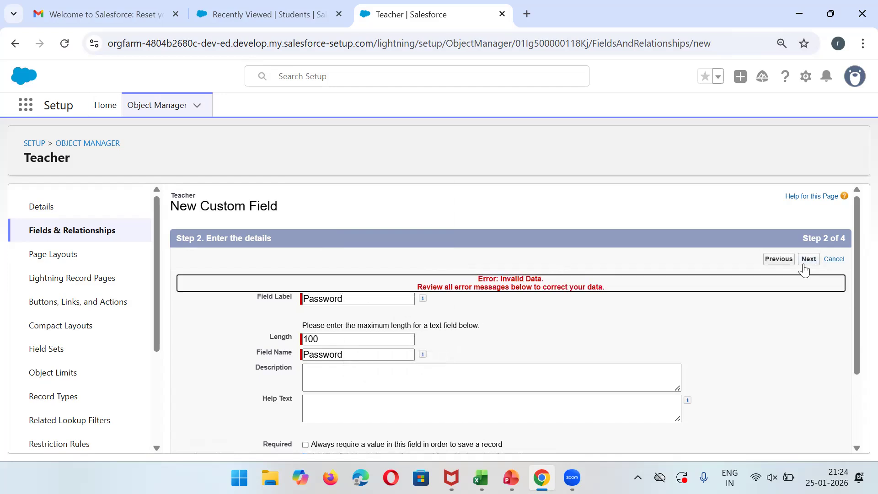
{"action": "left_click_drag", "start_coordinate": [855, 284], "coordinate": [857, 417]}
Set Mask Type to Mask All Characters with * as mask character and continue.
{"action": "left_click", "coordinate": [390, 367]}
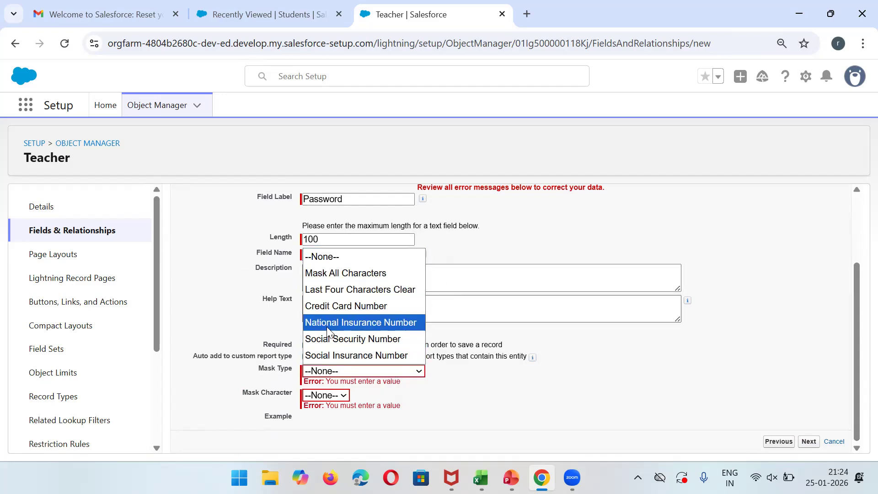
{"action": "left_click", "coordinate": [346, 273]}
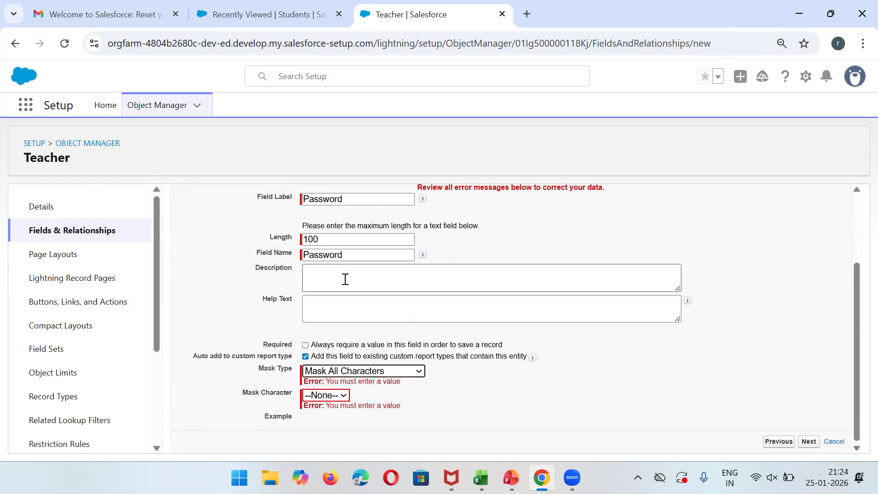
{"action": "left_click", "coordinate": [336, 395]}
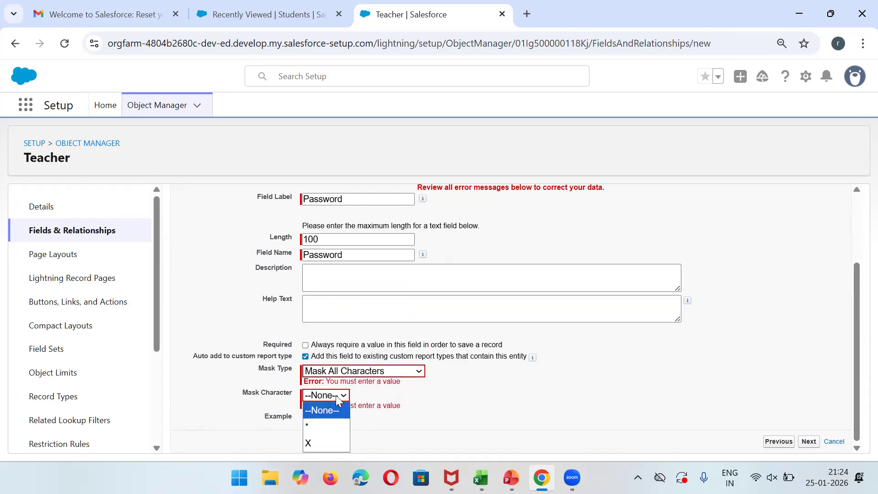
{"action": "left_click", "coordinate": [333, 426]}
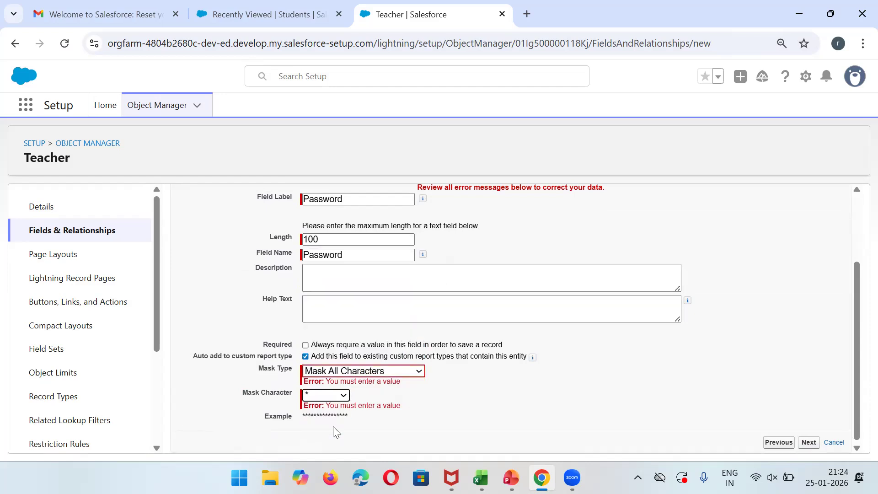
{"action": "left_click", "coordinate": [316, 396]}
{"action": "left_click", "coordinate": [316, 396]}
{"action": "left_click", "coordinate": [810, 443]}
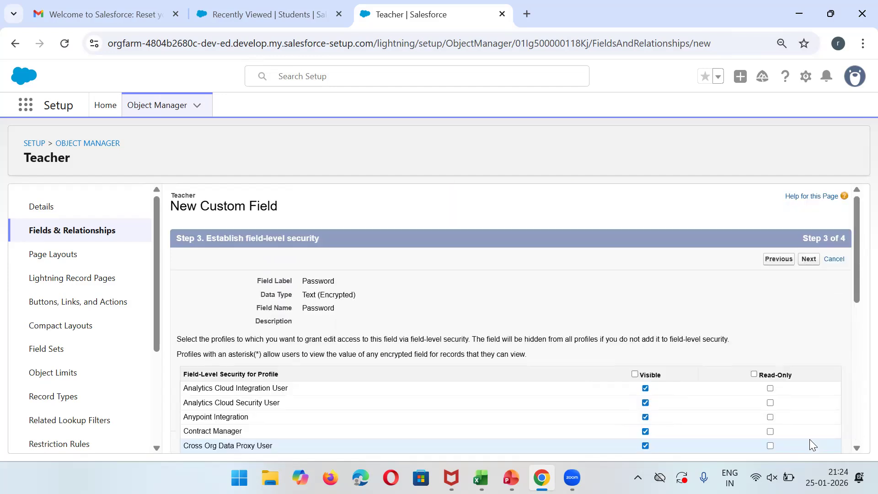
Save the Password field and pick Text Area as the next field's data type.
{"action": "left_click", "coordinate": [807, 259]}
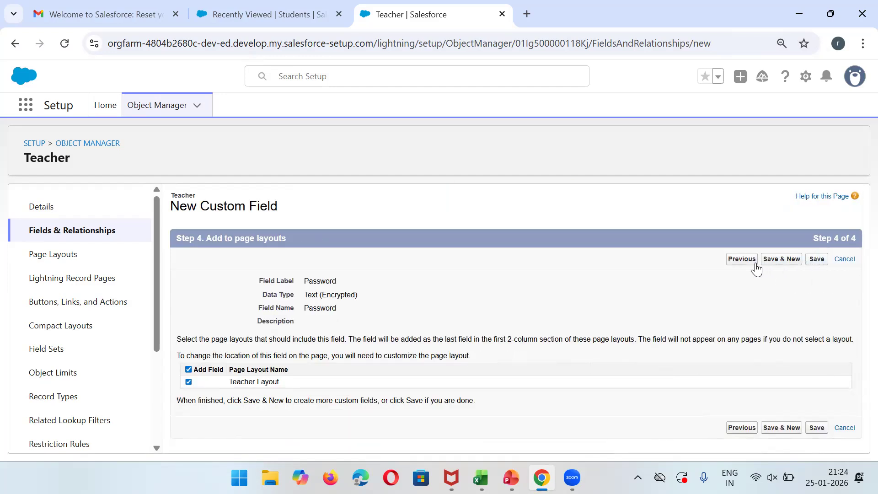
{"action": "left_click", "coordinate": [775, 262]}
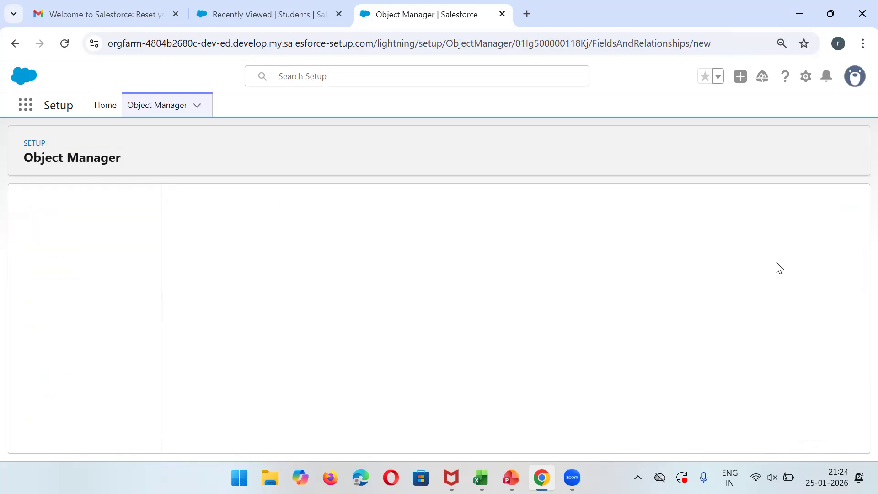
{"action": "scroll", "coordinate": [859, 420], "scroll_direction": "down", "scroll_amount": 3}
{"action": "scroll", "coordinate": [859, 420], "scroll_direction": "down", "scroll_amount": 4}
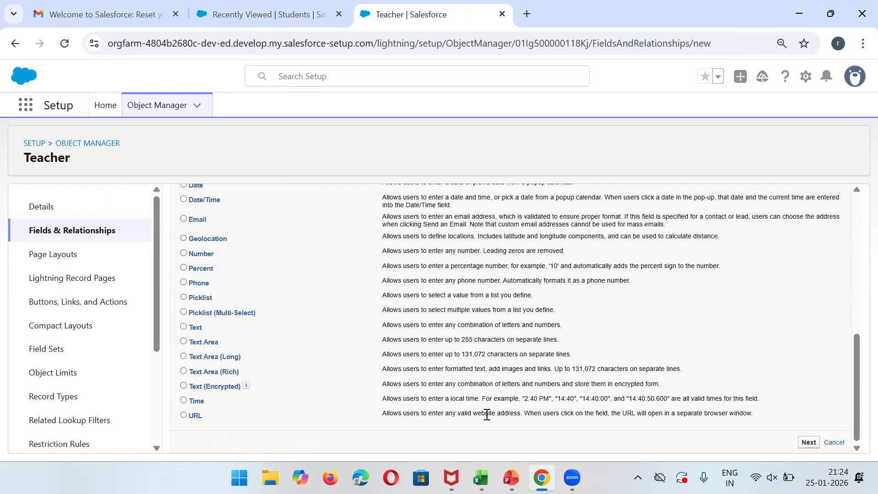
{"action": "left_click", "coordinate": [204, 342]}
{"action": "left_click", "coordinate": [809, 442]}
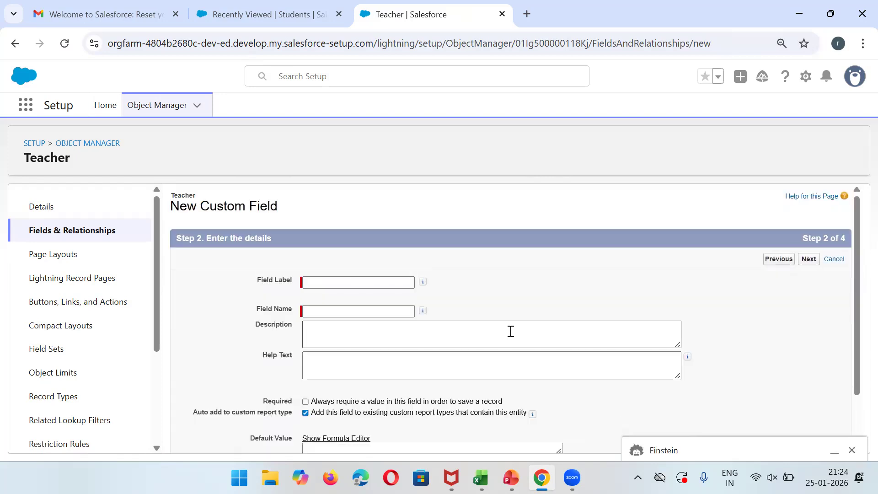
Label the Text Area field Work Details (name Work_Details) and advance to page layouts.
{"action": "left_click", "coordinate": [363, 281]}
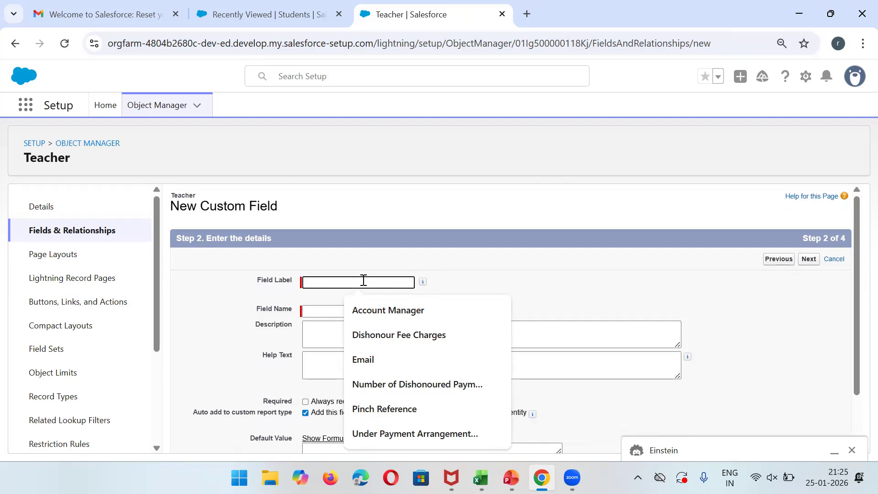
{"action": "type", "text": "Tot"}
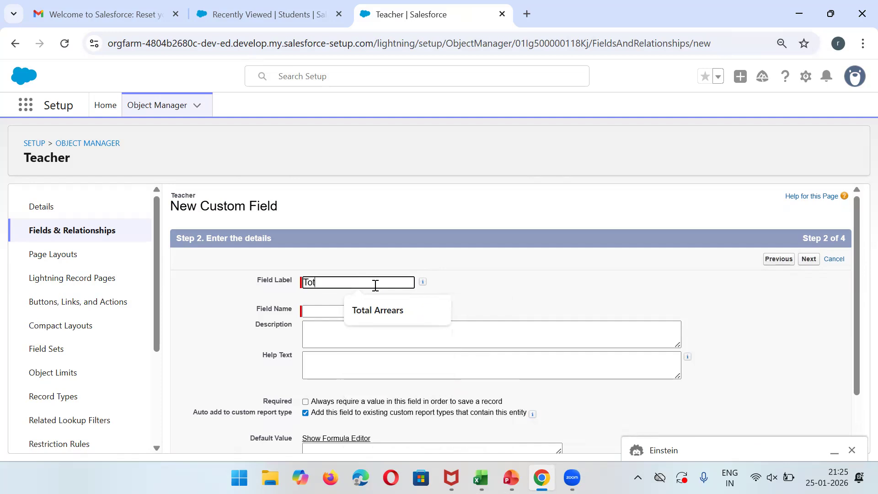
{"action": "key", "text": "BackSpace"}
{"action": "key", "text": "BackSpace"}
{"action": "key", "text": "BackSpace"}
{"action": "type", "text": "Wo"}
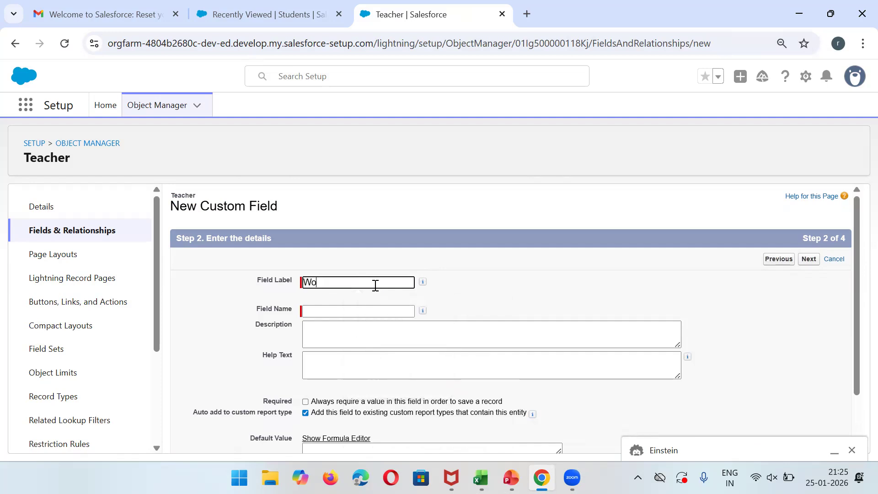
{"action": "type", "text": "rk Details"}
{"action": "left_click", "coordinate": [323, 310]}
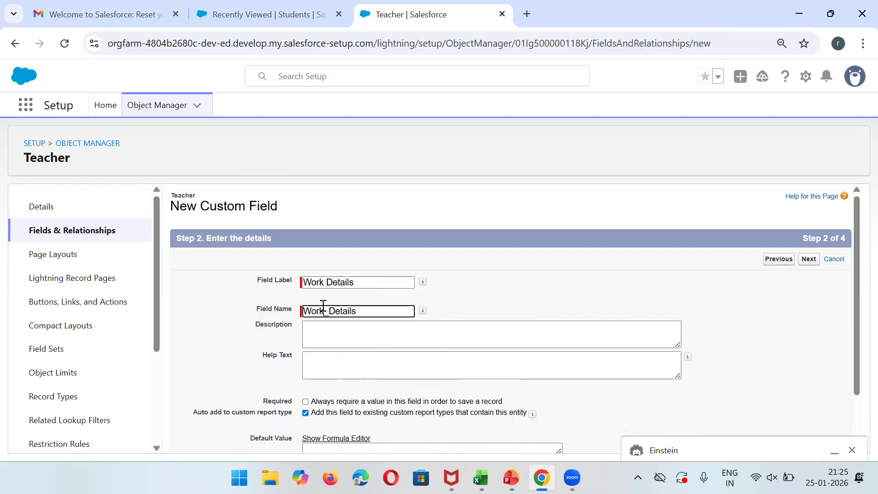
{"action": "left_click", "coordinate": [807, 261]}
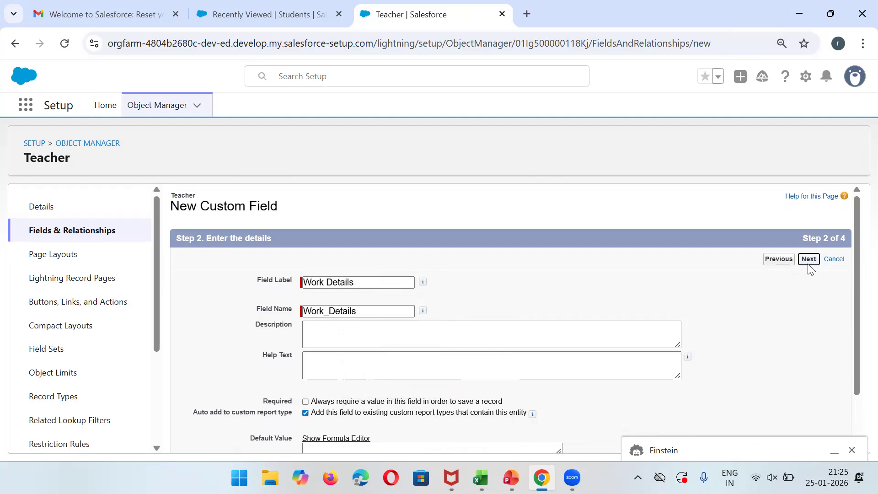
{"action": "left_click", "coordinate": [808, 260]}
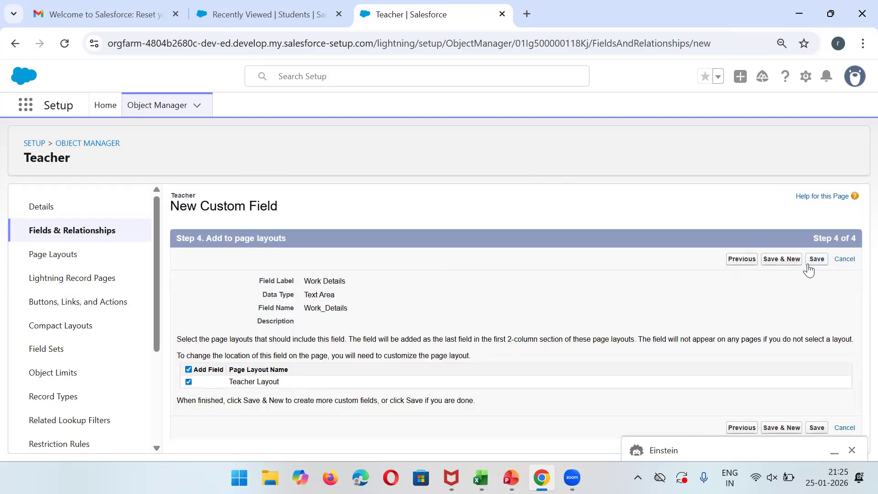
Save Work Details and choose URL as the next field's data type.
{"action": "left_click", "coordinate": [780, 261]}
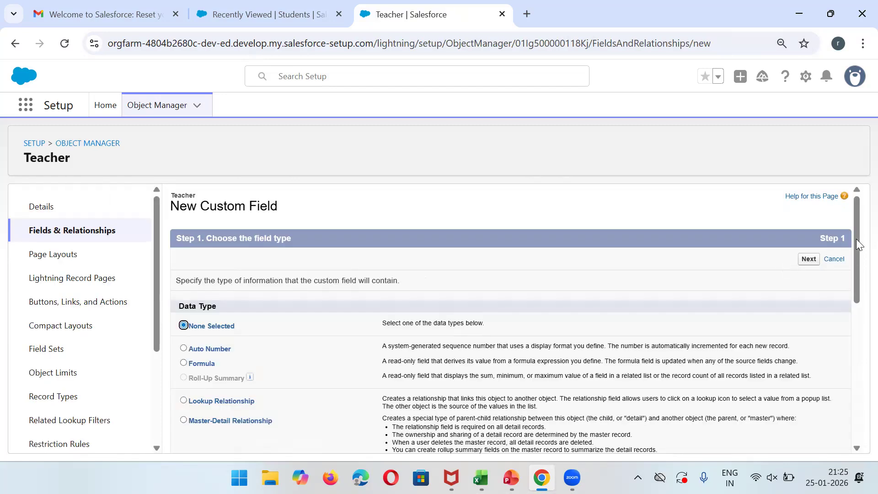
{"action": "scroll", "coordinate": [856, 229], "scroll_direction": "down", "scroll_amount": 8}
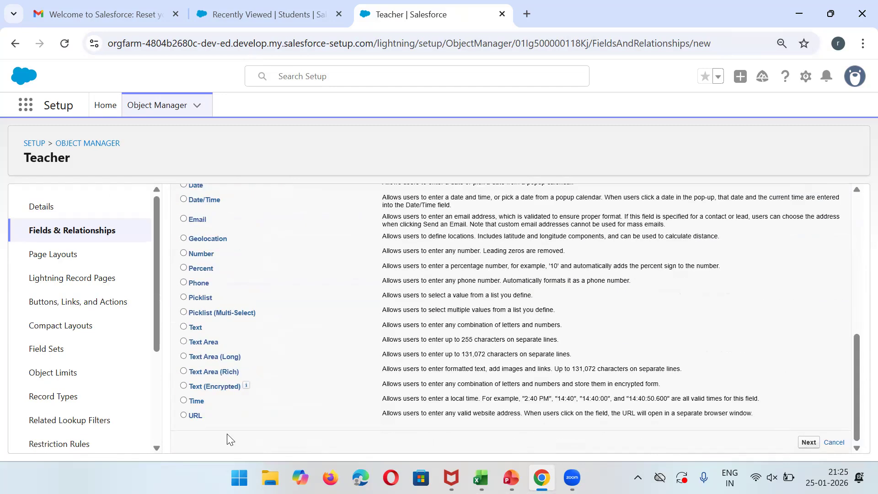
{"action": "triple_click", "coordinate": [564, 401]}
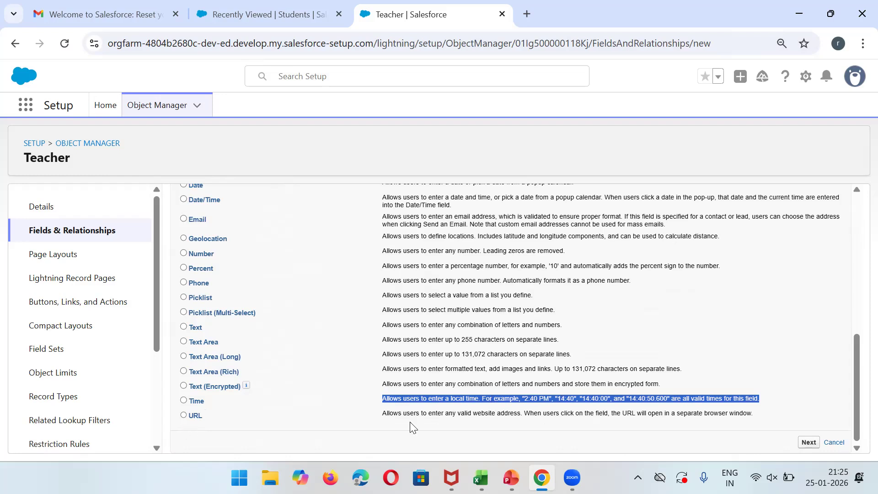
{"action": "triple_click", "coordinate": [394, 413]}
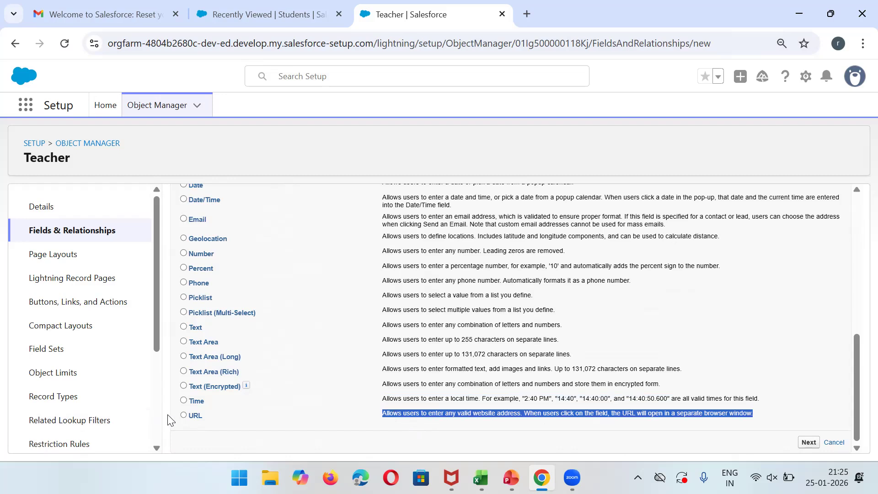
{"action": "left_click", "coordinate": [182, 418]}
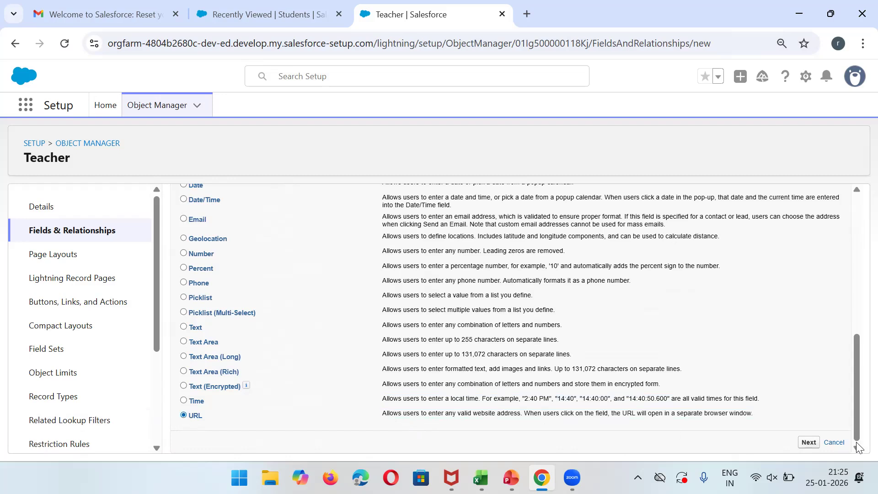
{"action": "left_click", "coordinate": [808, 441]}
Create the URL field labelled 'Public Website Url', save it, and return to the Students tab.
{"action": "left_click", "coordinate": [349, 280]}
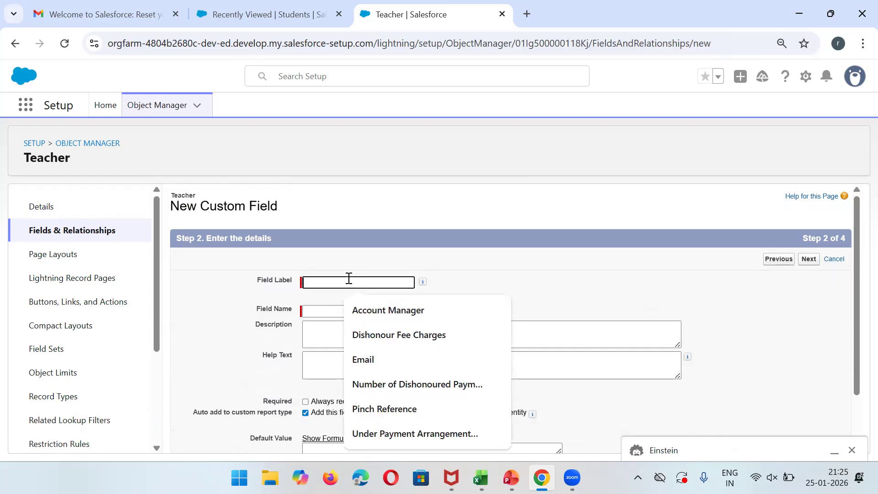
{"action": "type", "text": "Public Website Url"}
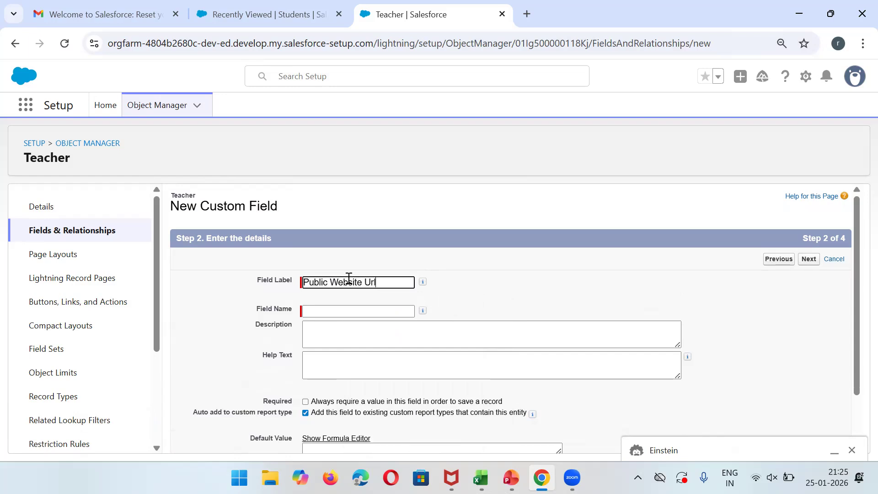
{"action": "key", "text": "Tab"}
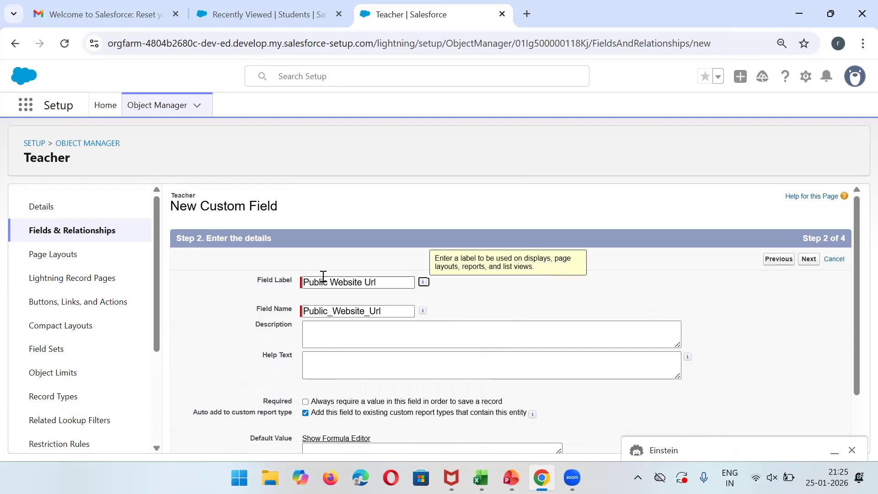
{"action": "left_click", "coordinate": [808, 259]}
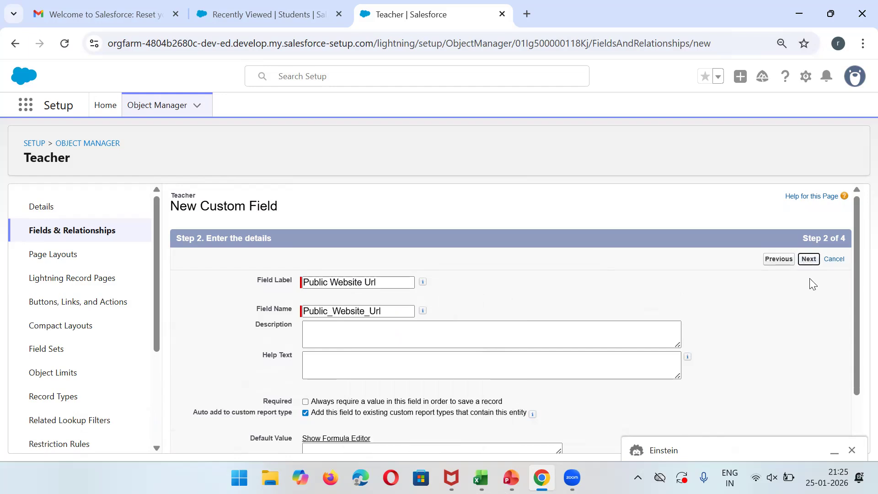
{"action": "left_click", "coordinate": [808, 260]}
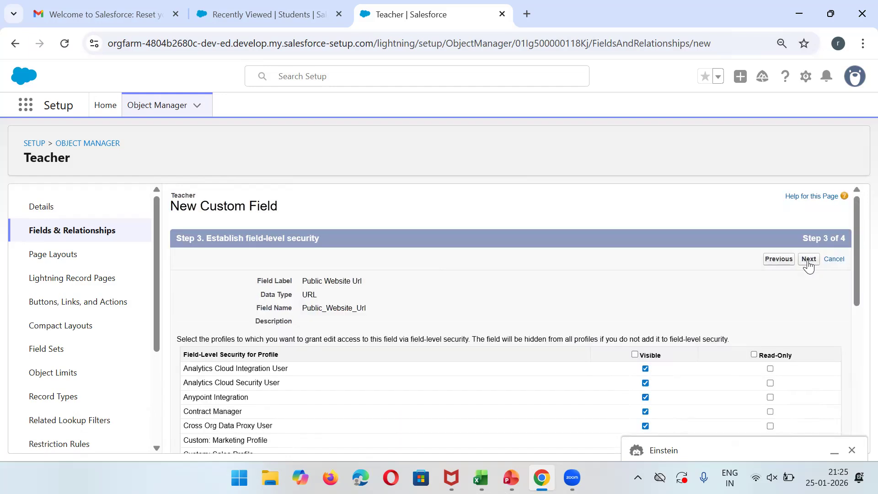
{"action": "left_click", "coordinate": [808, 261]}
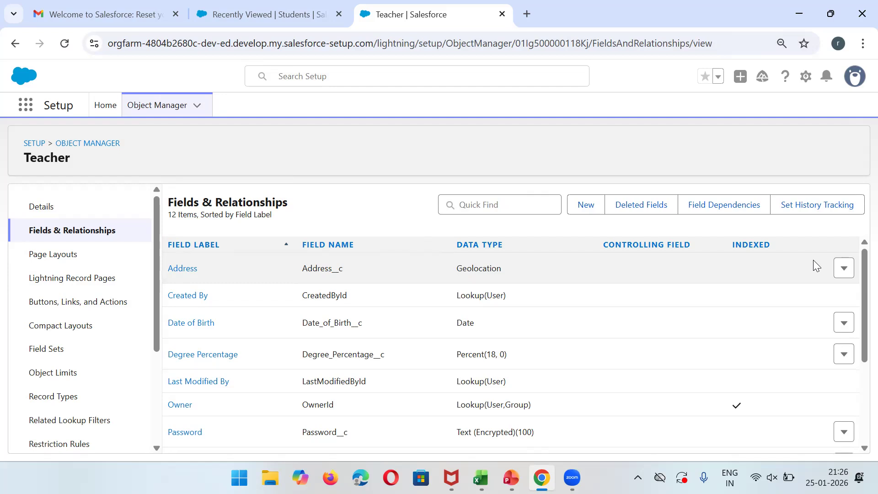
{"action": "left_click", "coordinate": [305, 6]}
Move the Students browser tab last, reload the app, and zoom the page to 75%.
{"action": "left_click_drag", "start_coordinate": [305, 7], "coordinate": [458, 10]}
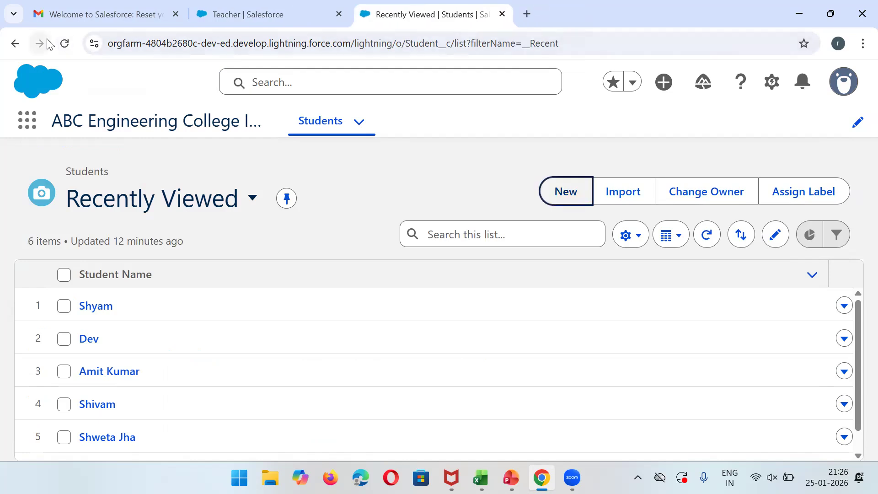
{"action": "left_click", "coordinate": [65, 44]}
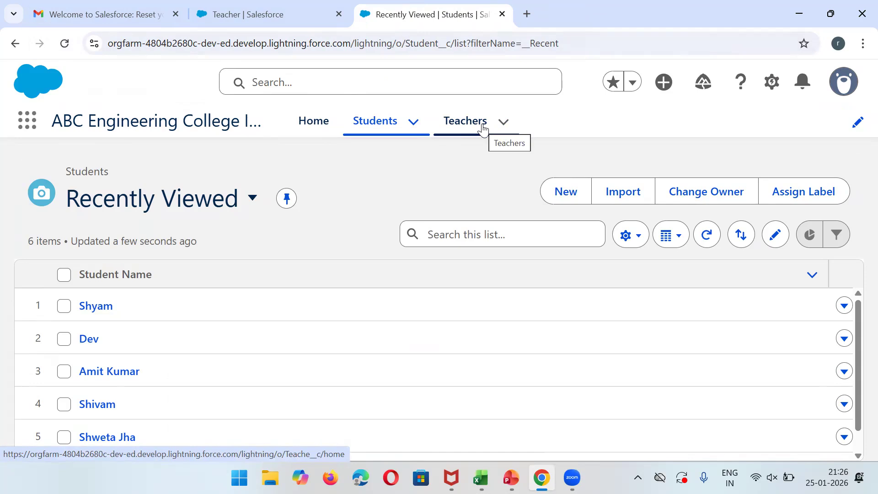
{"action": "left_click", "coordinate": [862, 43]}
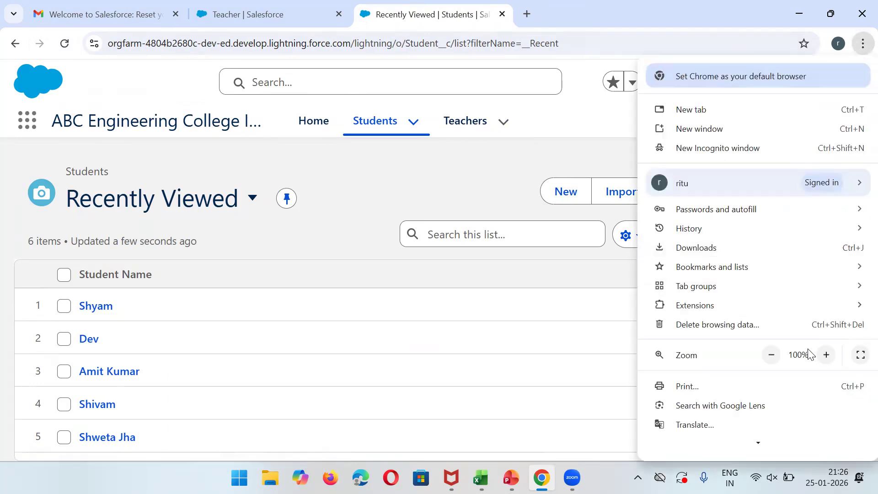
{"action": "left_click", "coordinate": [772, 355]}
{"action": "left_click", "coordinate": [772, 356]}
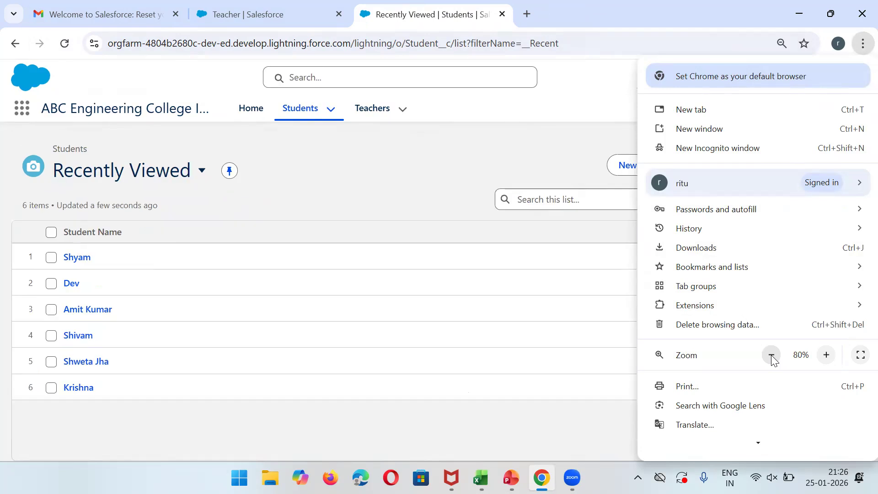
{"action": "left_click", "coordinate": [771, 356]}
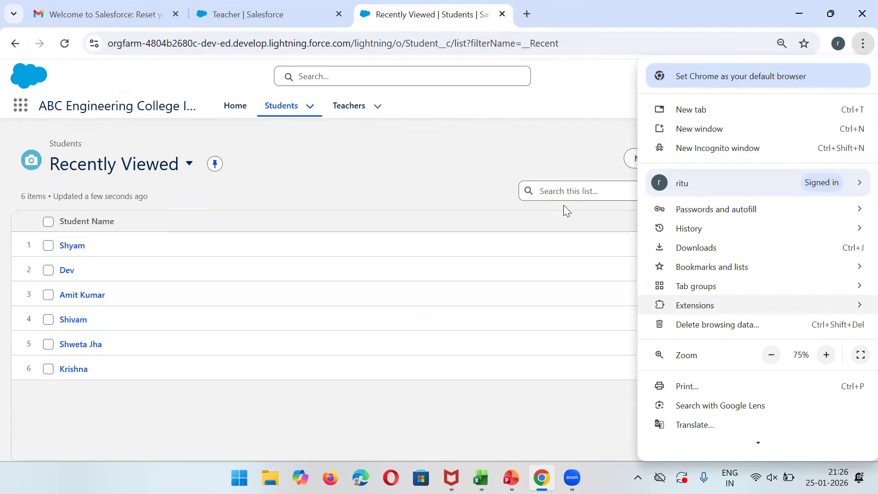
{"action": "left_click", "coordinate": [425, 149]}
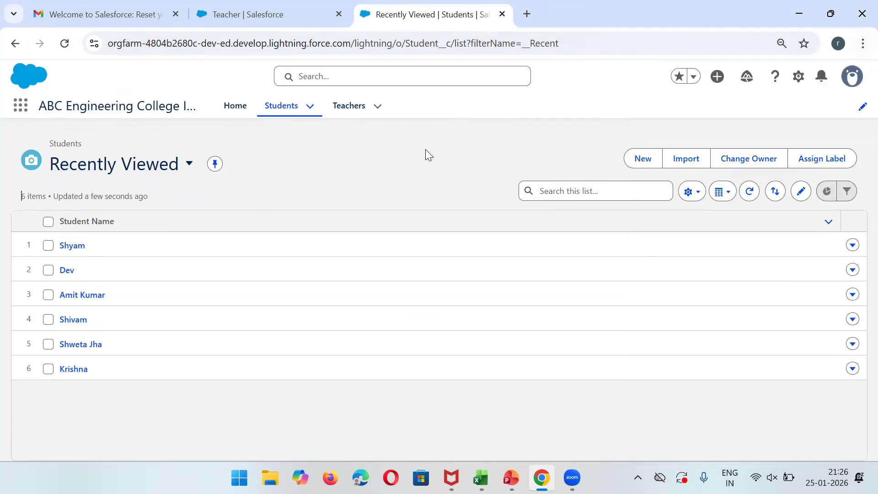
Check the app's Home page, now showing a Teachers tab, then go back to Students.
{"action": "left_click", "coordinate": [236, 109]}
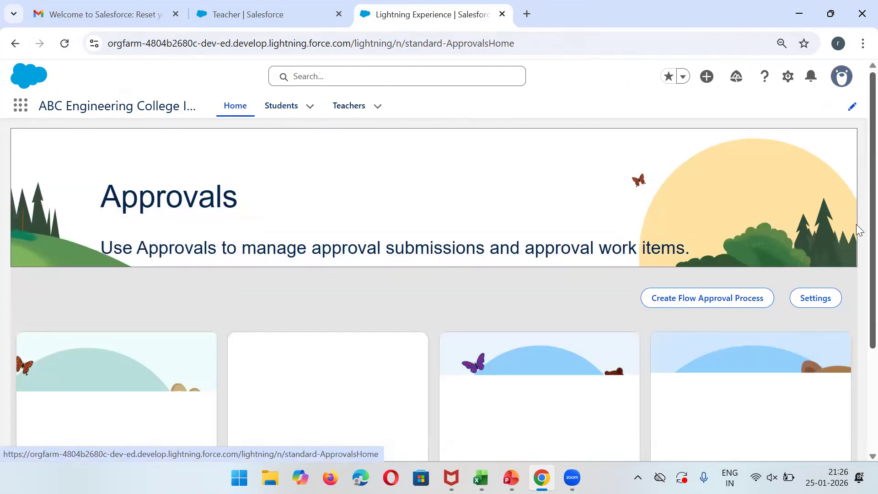
{"action": "scroll", "coordinate": [860, 231], "scroll_direction": "down", "scroll_amount": 3}
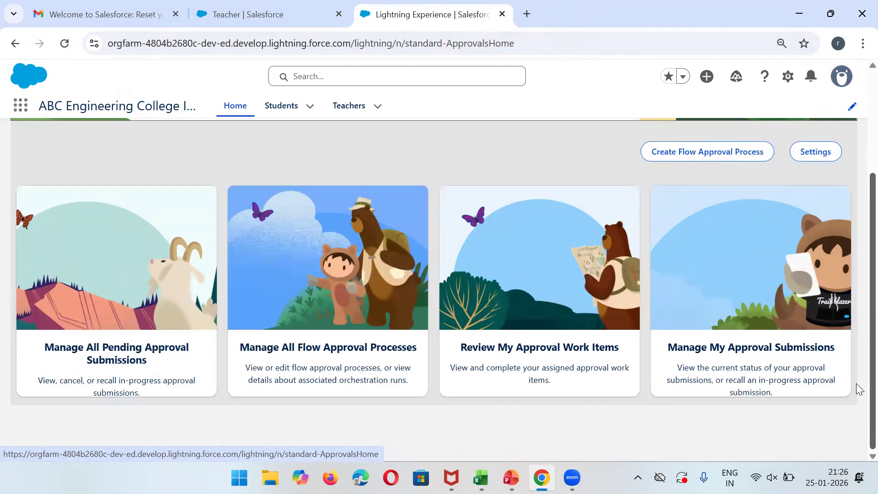
{"action": "scroll", "coordinate": [856, 151], "scroll_direction": "up", "scroll_amount": 3}
{"action": "scroll", "coordinate": [856, 153], "scroll_direction": "down", "scroll_amount": 3}
{"action": "scroll", "coordinate": [857, 260], "scroll_direction": "up", "scroll_amount": 3}
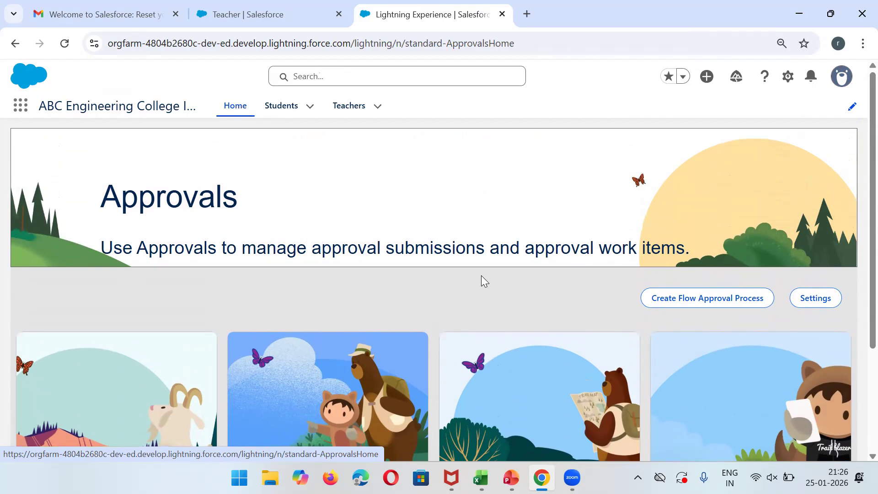
{"action": "left_click", "coordinate": [280, 114]}
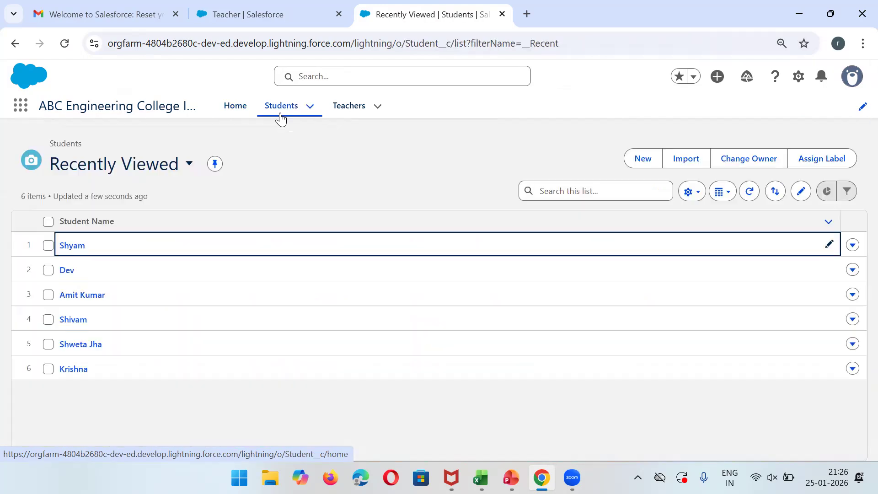
Switch the Teachers list to the All view and start a new Teacher record.
{"action": "left_click", "coordinate": [351, 116]}
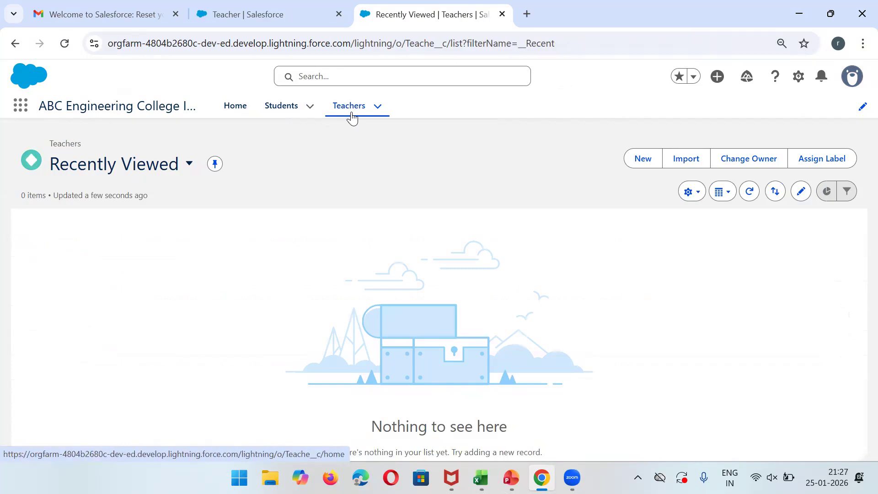
{"action": "left_click", "coordinate": [193, 169]}
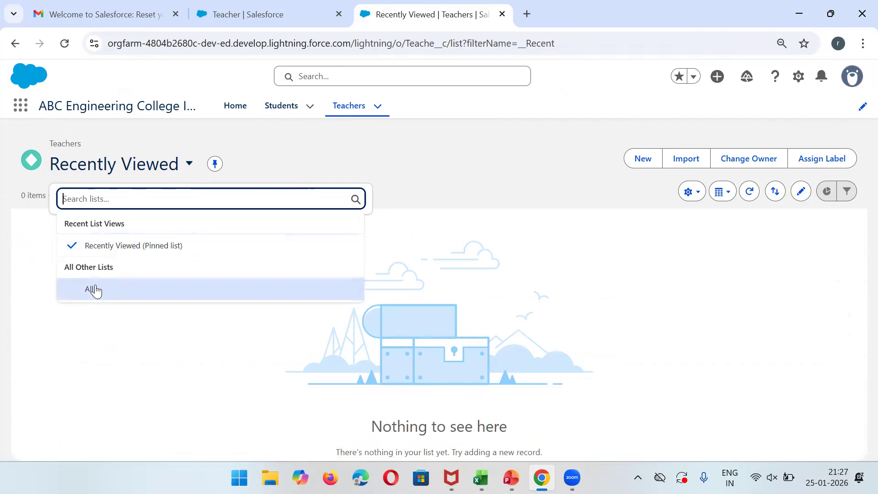
{"action": "left_click", "coordinate": [95, 290]}
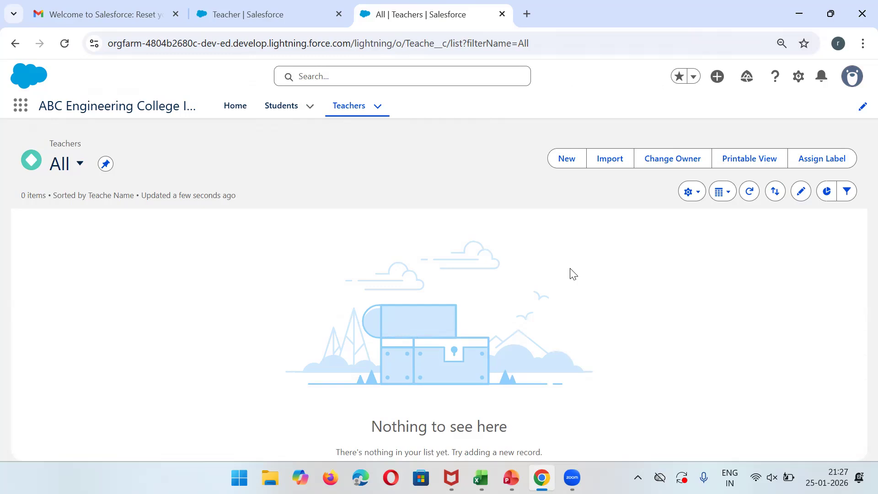
{"action": "left_click", "coordinate": [574, 166]}
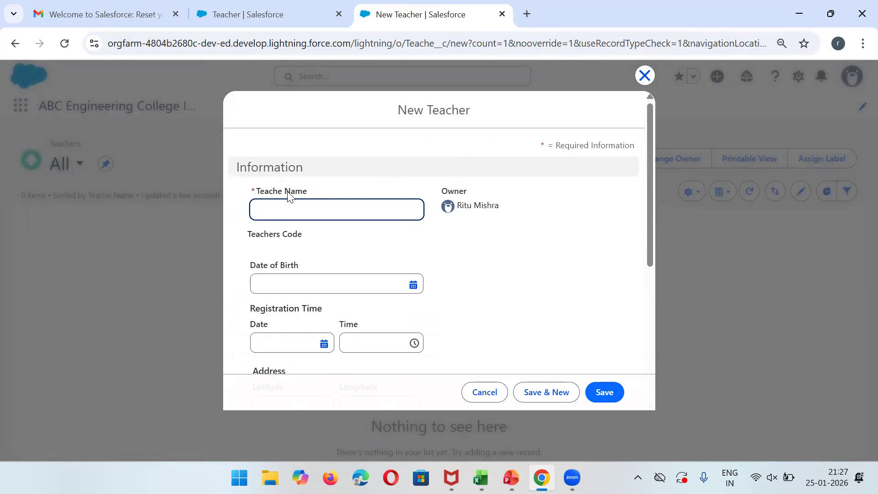
Enter the teacher's full name in the Teache Name field.
{"action": "left_click", "coordinate": [325, 215]}
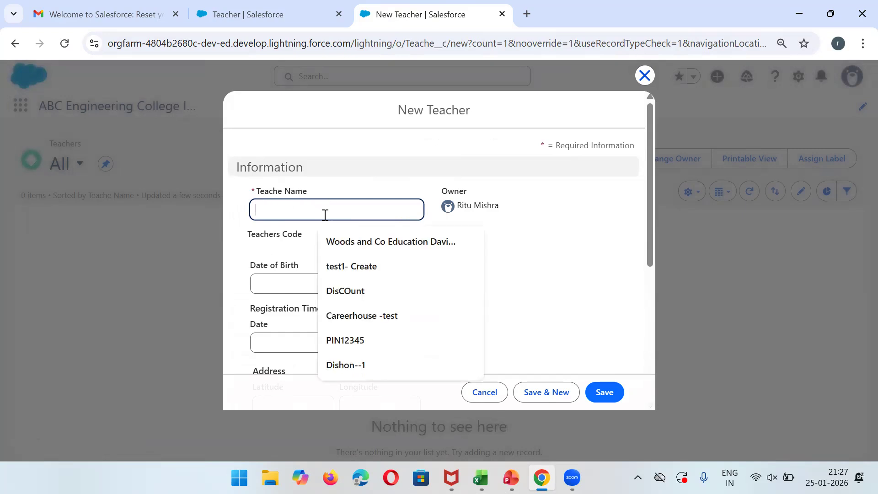
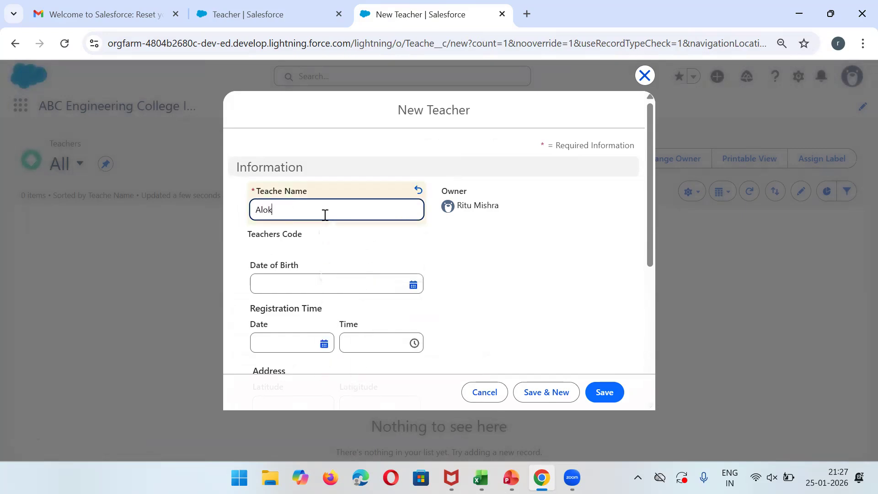
{"action": "triple_click", "coordinate": [280, 231]}
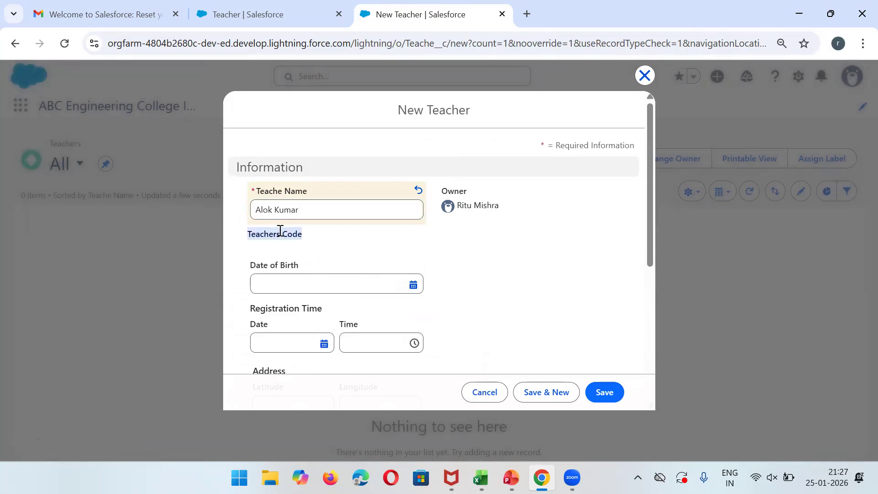
{"action": "left_click", "coordinate": [383, 235]}
Set the Date of Birth to 1/30/2008 using the calendar picker.
{"action": "left_click", "coordinate": [314, 284]}
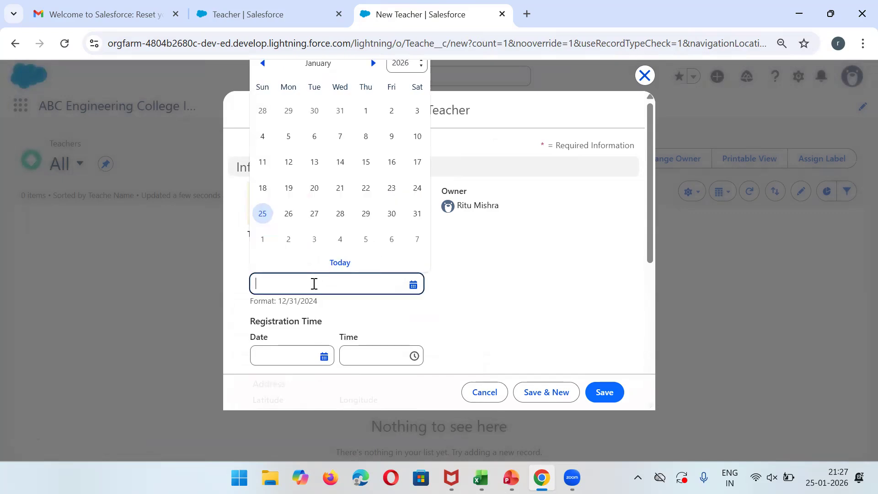
{"action": "left_click", "coordinate": [415, 65]}
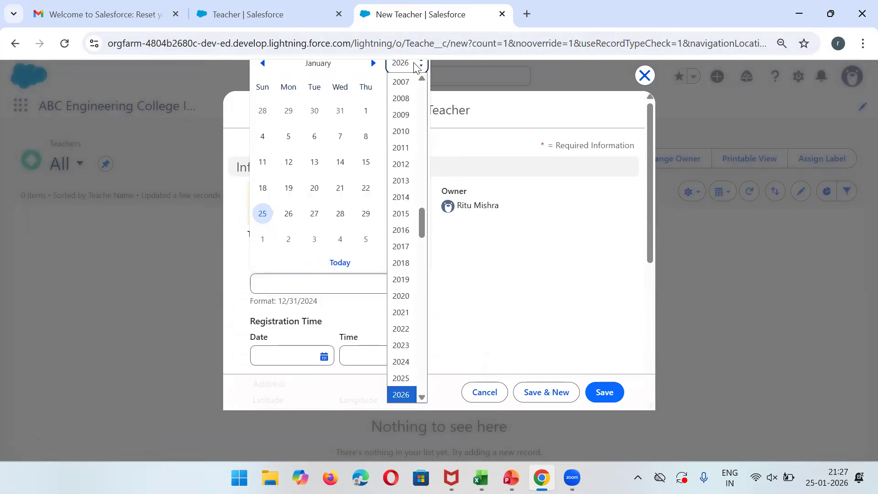
{"action": "left_click", "coordinate": [413, 98]}
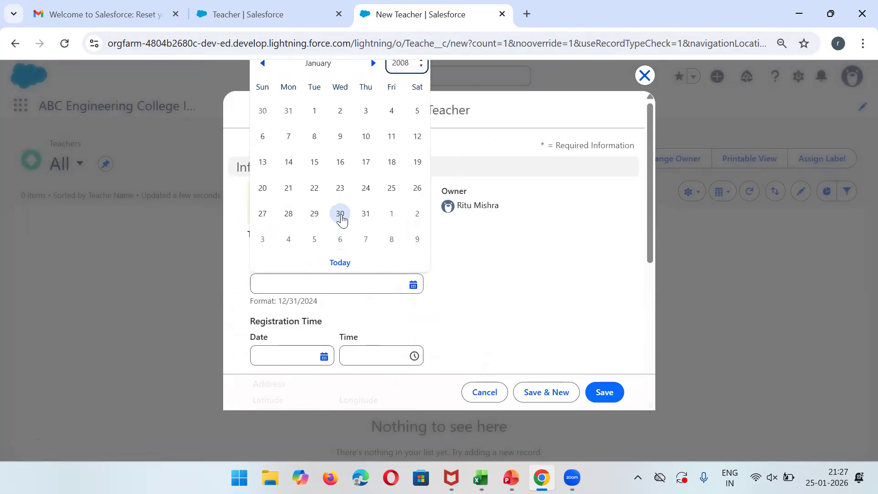
{"action": "left_click", "coordinate": [341, 213]}
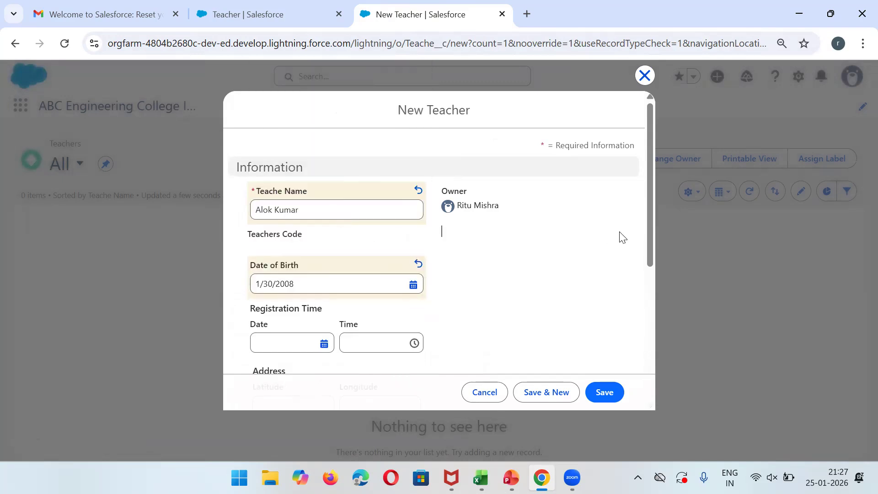
{"action": "left_click_drag", "start_coordinate": [651, 116], "coordinate": [660, 308]}
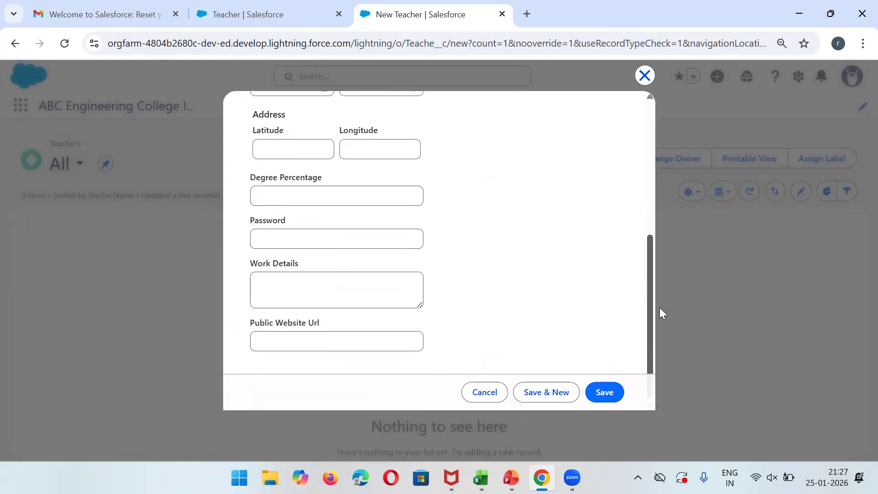
{"action": "scroll", "coordinate": [643, 155], "scroll_direction": "up", "scroll_amount": 6}
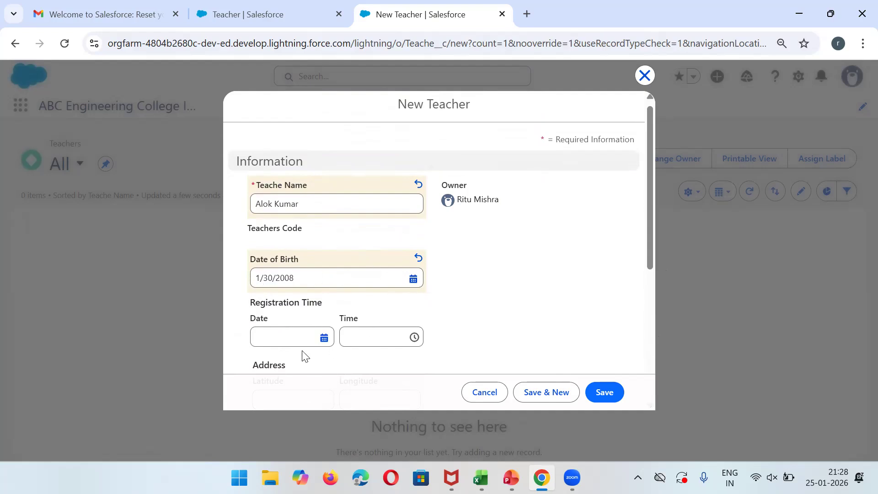
Set the registration date to 1/27/2026 and the registration time to 10:45 AM.
{"action": "left_click", "coordinate": [324, 339]}
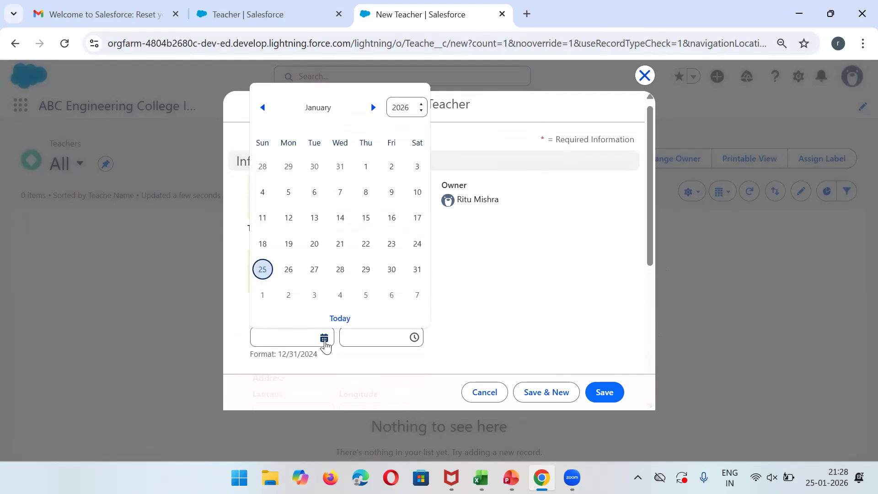
{"action": "left_click", "coordinate": [315, 270]}
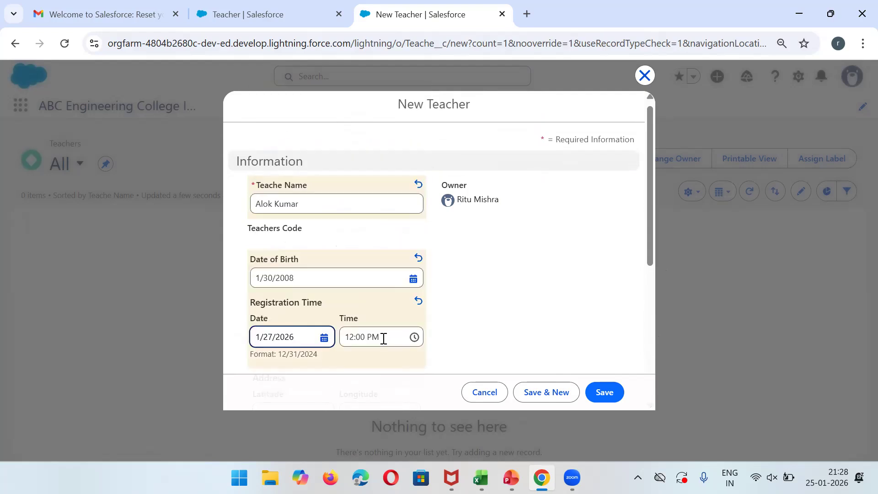
{"action": "left_click", "coordinate": [382, 338]}
{"action": "type", "text": "9:"}
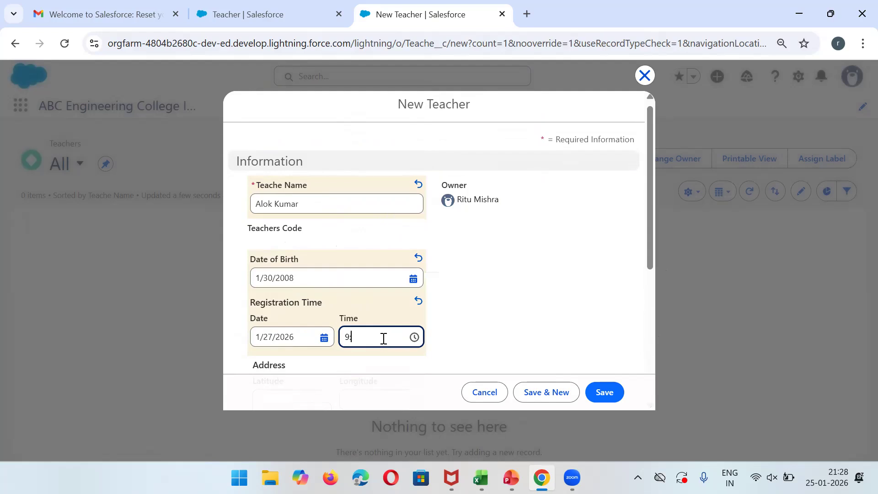
{"action": "type", "text": "00 AM"}
{"action": "left_click", "coordinate": [414, 337]}
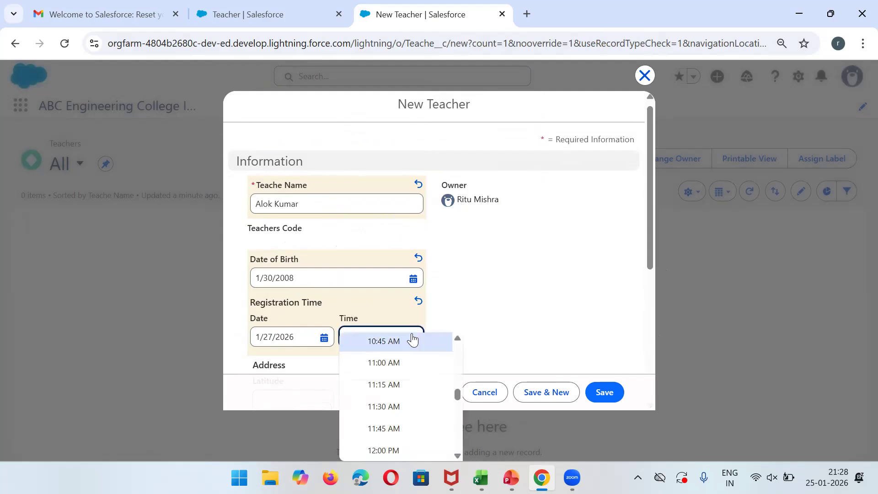
{"action": "left_click", "coordinate": [404, 341]}
{"action": "left_click_drag", "start_coordinate": [648, 210], "coordinate": [667, 289]}
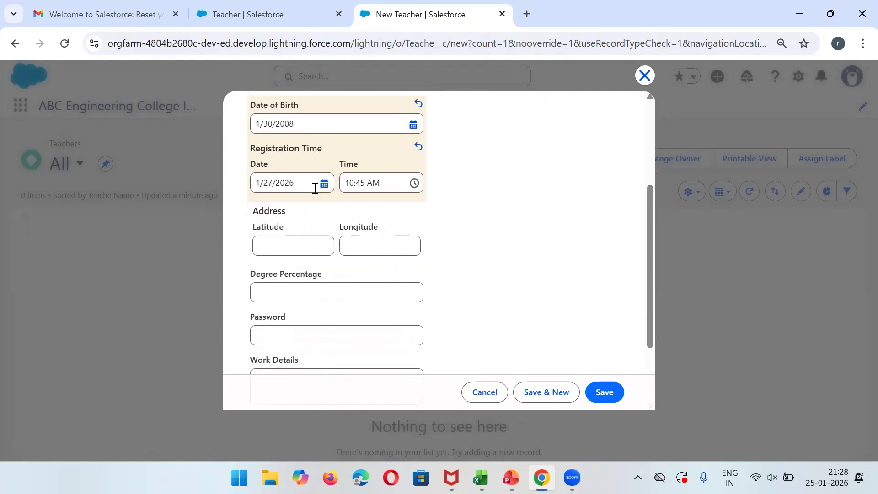
Try out-of-range coordinates: latitude 140.00, then -1400.00, and longitude 150.00. This triggers the range error.
{"action": "left_click", "coordinate": [286, 243]}
{"action": "type", "text": "140"}
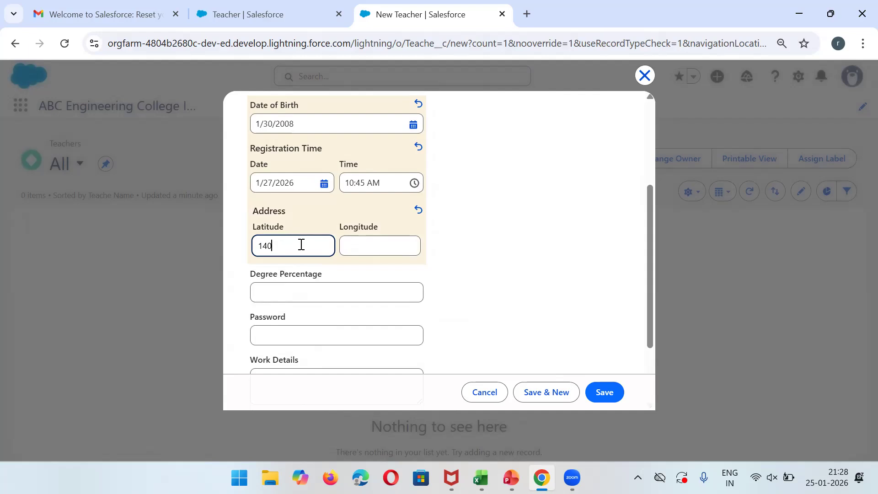
{"action": "left_click", "coordinate": [374, 250]}
{"action": "type", "text": "150"}
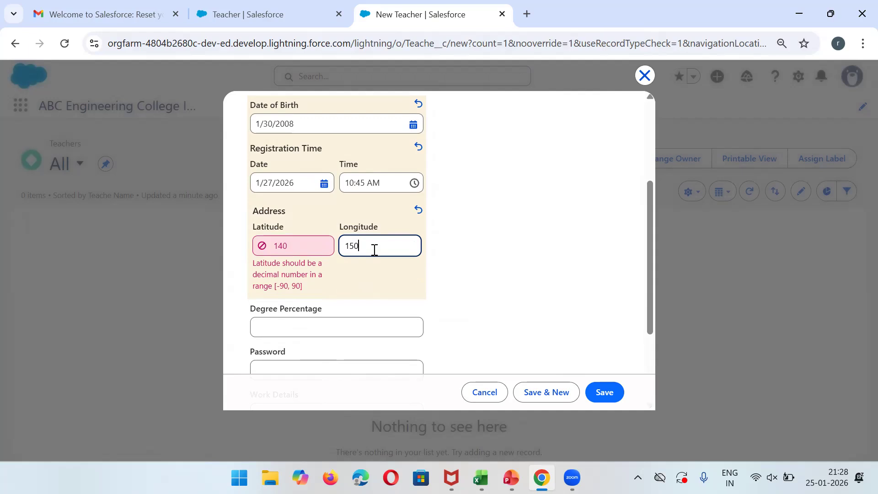
{"action": "left_click", "coordinate": [315, 248]}
{"action": "type", "text": ".0"}
{"action": "left_click", "coordinate": [386, 242]}
{"action": "type", "text": ".00"}
{"action": "left_click", "coordinate": [310, 250]}
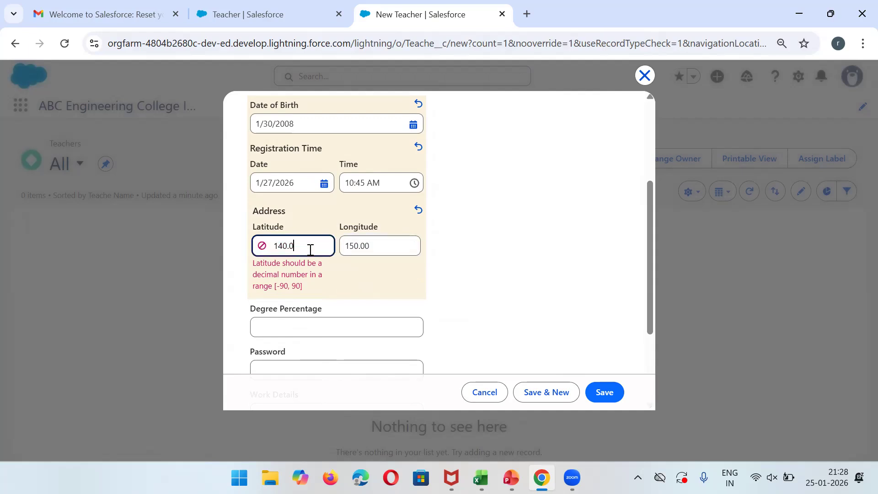
{"action": "type", "text": "0"}
{"action": "left_click", "coordinate": [496, 243]}
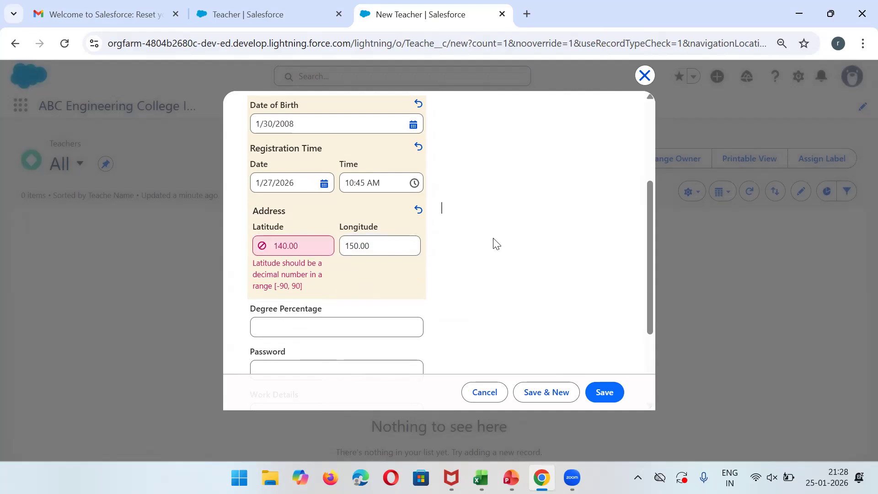
{"action": "double_click", "coordinate": [308, 244]}
{"action": "type", "text": "-140"}
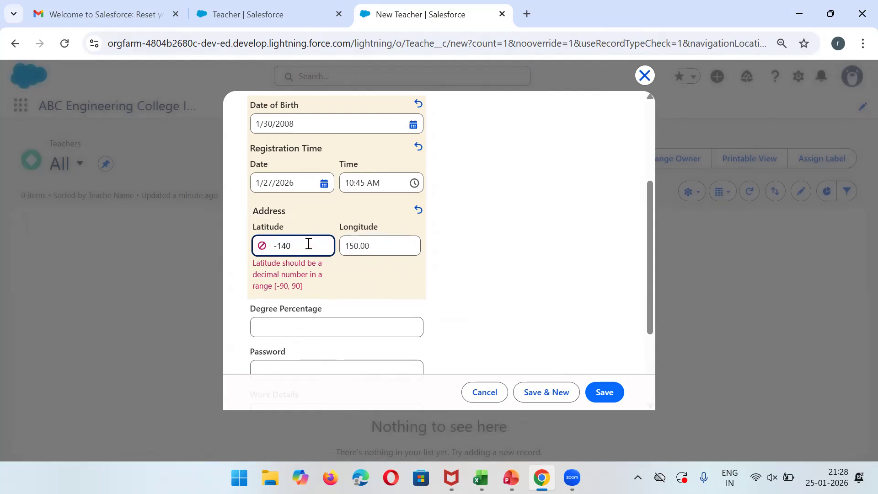
{"action": "type", "text": "0.00"}
{"action": "left_click", "coordinate": [566, 219]}
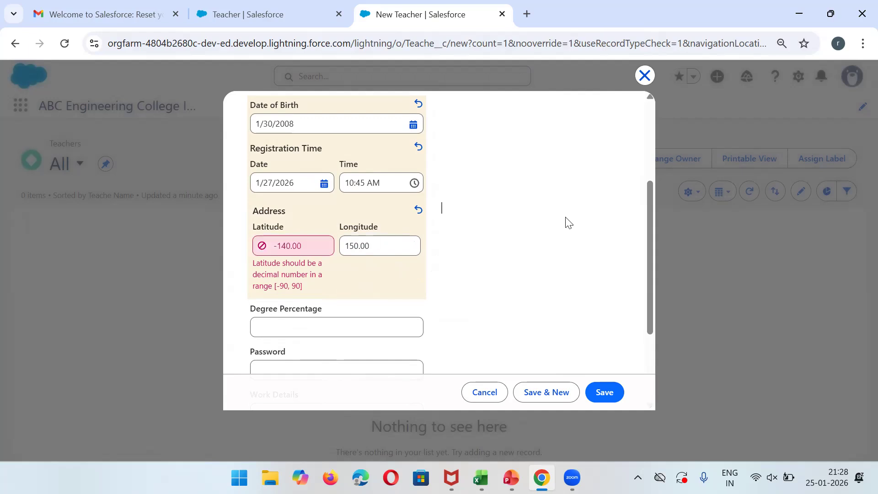
Correct the address location to latitude -90 and longitude 80.
{"action": "triple_click", "coordinate": [315, 248]}
{"action": "type", "text": "-"}
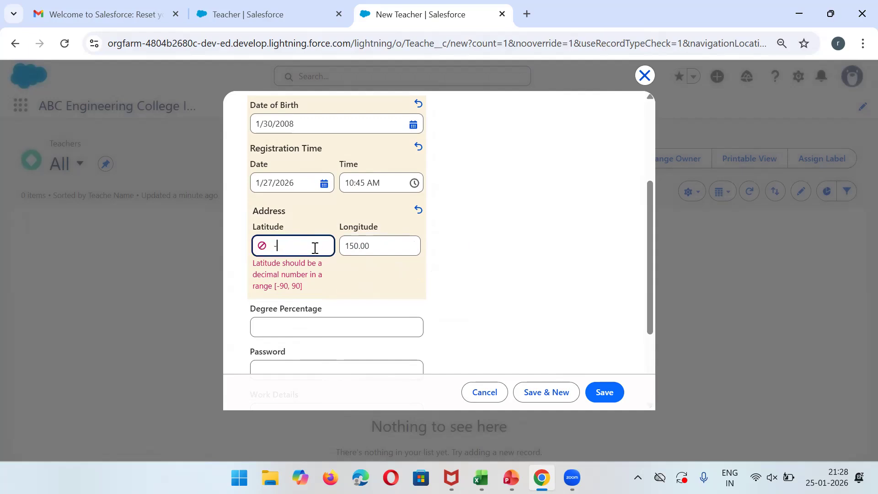
{"action": "type", "text": "90"}
{"action": "left_click", "coordinate": [378, 246]}
{"action": "double_click", "coordinate": [378, 246]}
{"action": "type", "text": "80"}
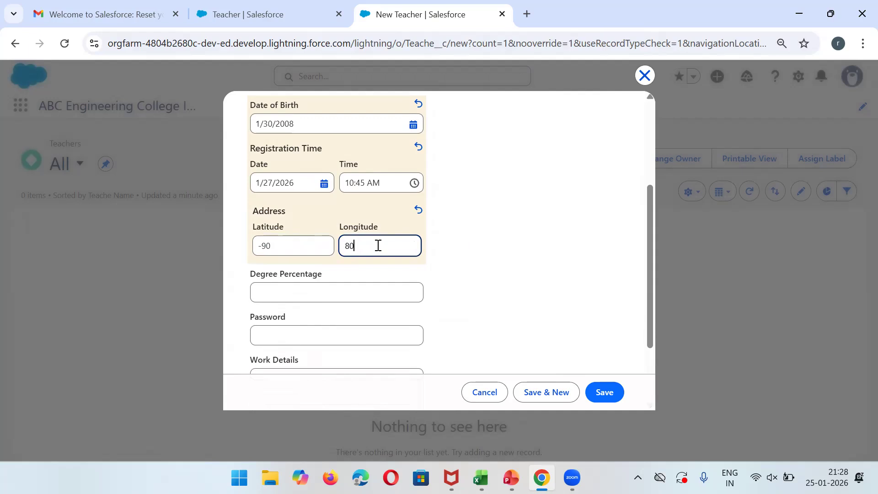
{"action": "left_click", "coordinate": [523, 252]}
{"action": "left_click_drag", "start_coordinate": [651, 203], "coordinate": [656, 276]}
Set Degree Percentage to 80 and enter the account password.
{"action": "left_click", "coordinate": [283, 200]}
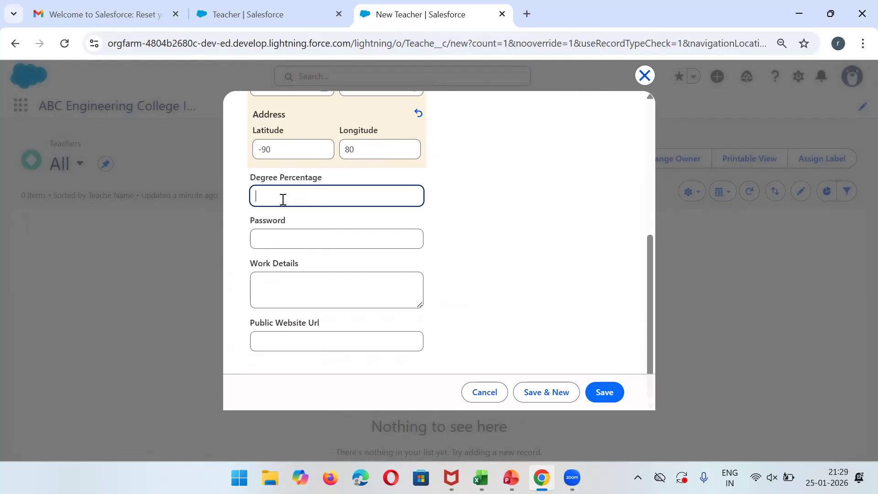
{"action": "type", "text": "80"}
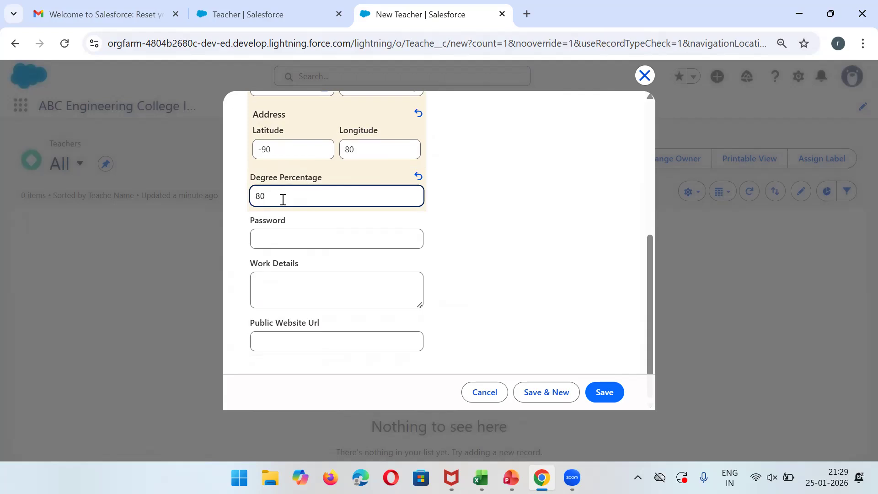
{"action": "left_click", "coordinate": [305, 241]}
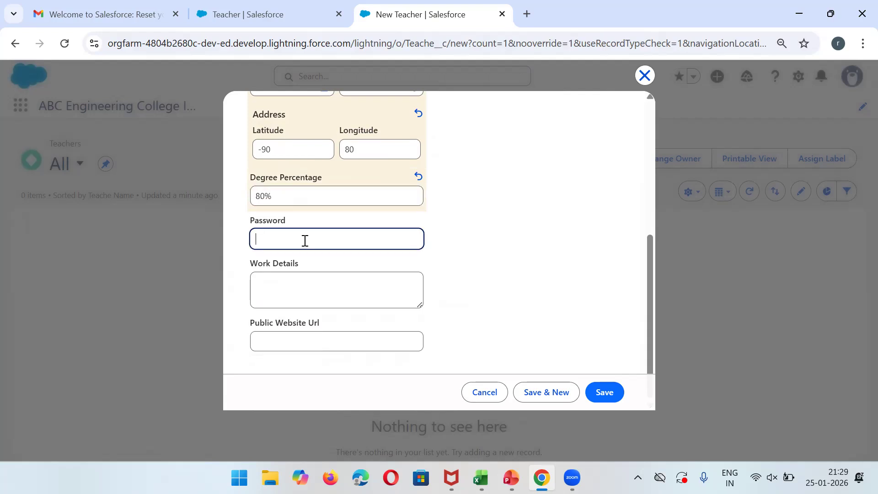
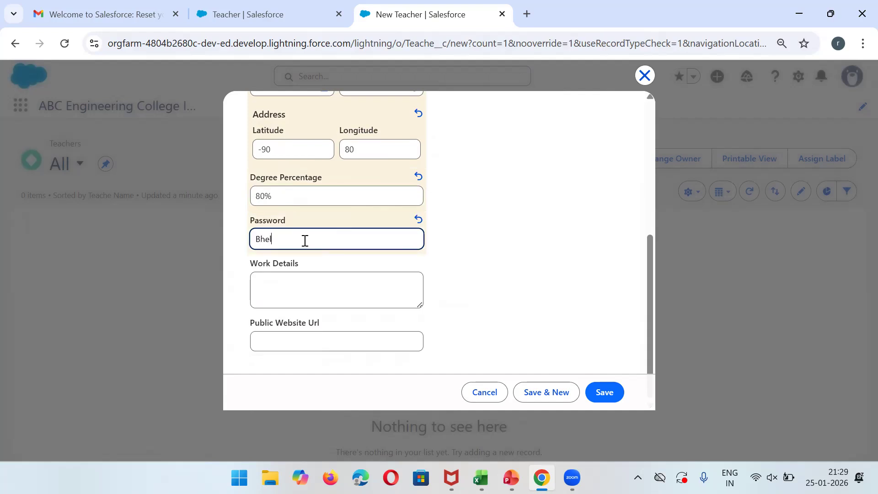
Enter work details lines Test, Web Image, phone and Image, confirm the website URL, and save the record.
{"action": "left_click", "coordinate": [341, 289]}
{"action": "type", "text": "Test"}
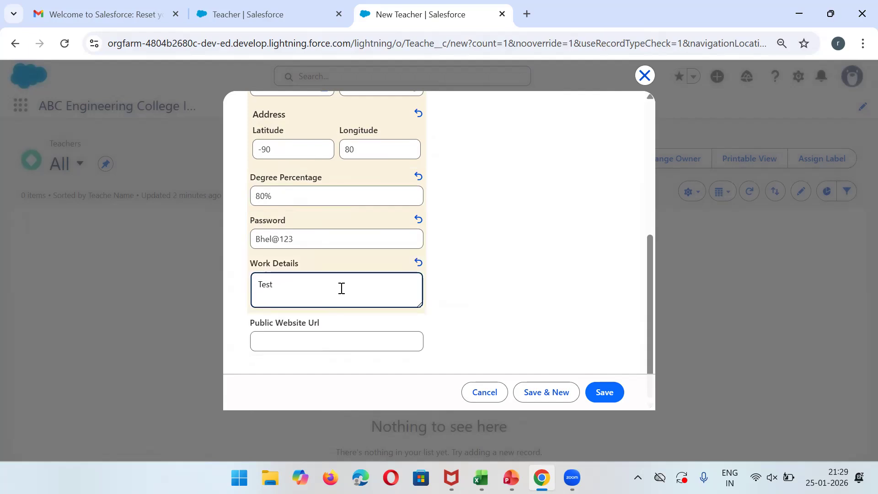
{"action": "key", "text": "Return"}
{"action": "type", "text": "Web Image"}
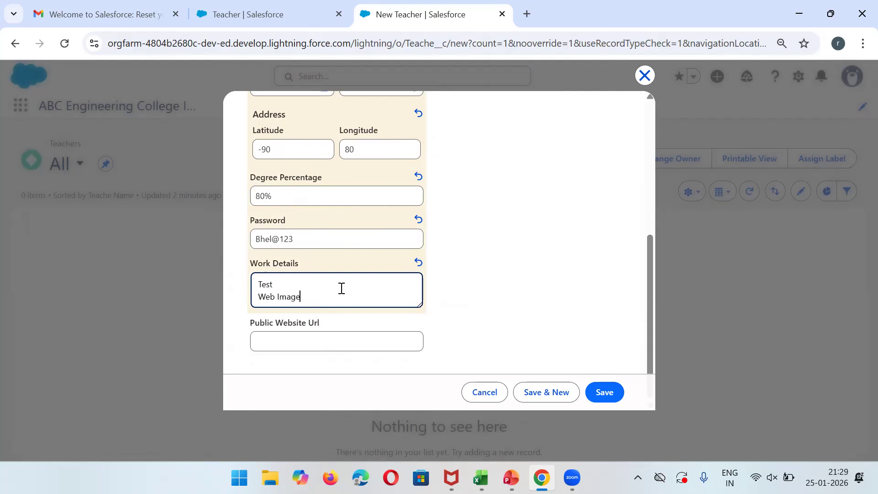
{"action": "key", "text": "Return"}
{"action": "type", "text": "phone"}
{"action": "key", "text": "Return"}
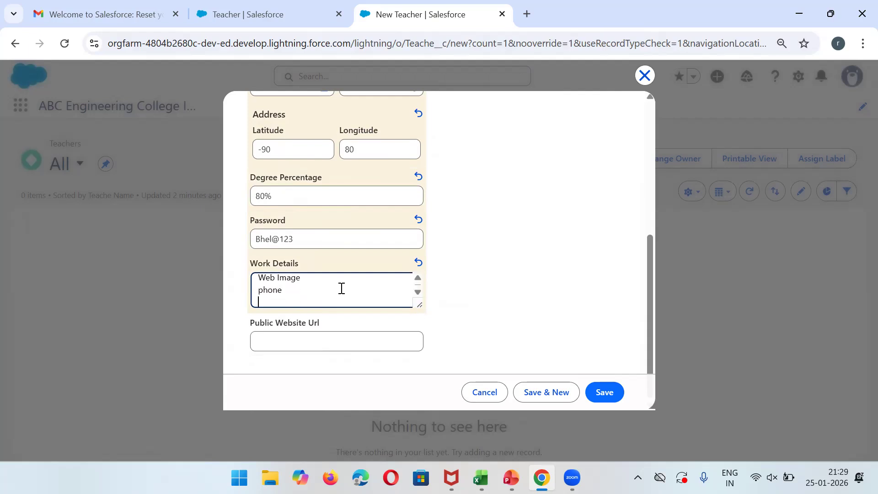
{"action": "type", "text": "Image"}
{"action": "left_click", "coordinate": [417, 292]}
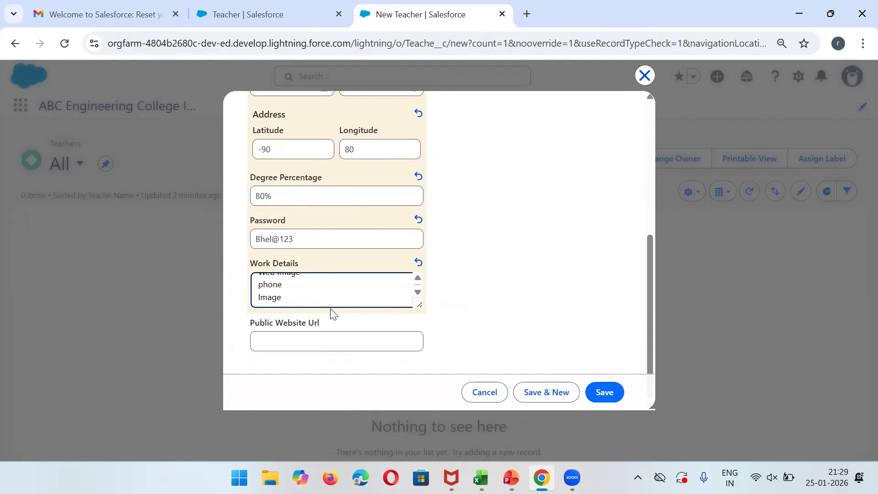
{"action": "left_click", "coordinate": [313, 330]}
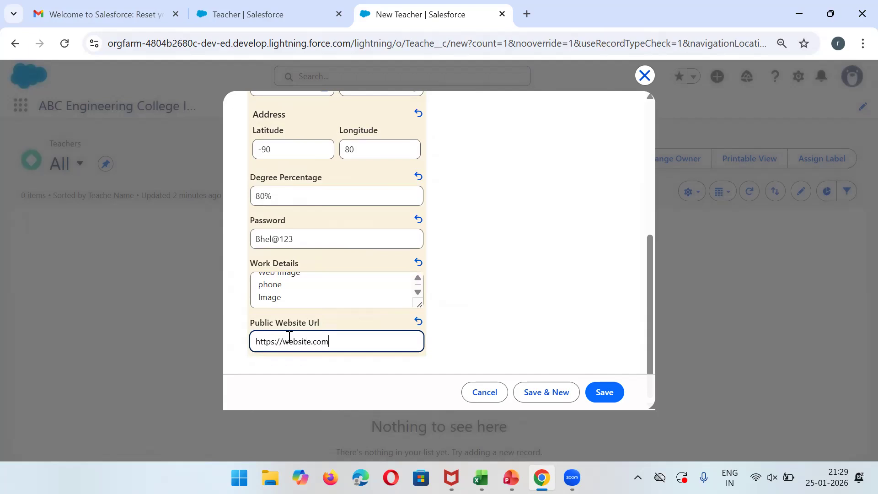
{"action": "left_click", "coordinate": [562, 294]}
{"action": "left_click", "coordinate": [614, 394]}
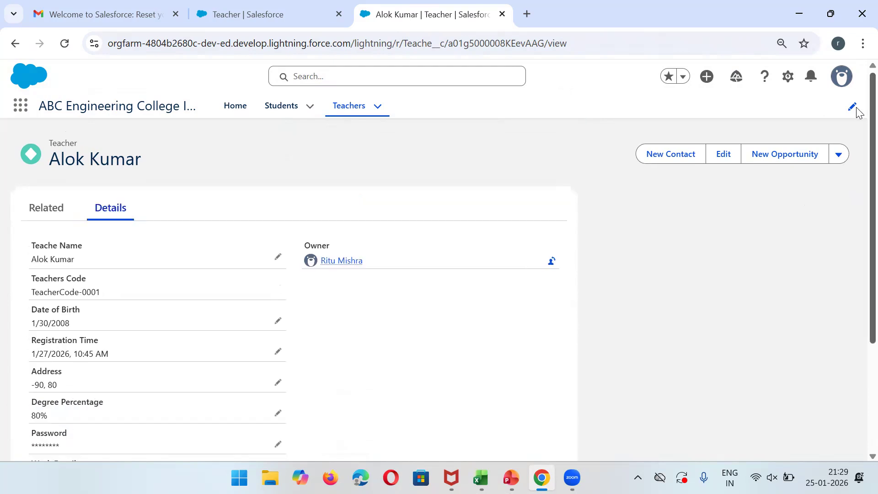
Scroll through the saved record's details and select its Teachers Code value, TeacherCode-0001.
{"action": "scroll", "coordinate": [856, 188], "scroll_direction": "down", "scroll_amount": 3}
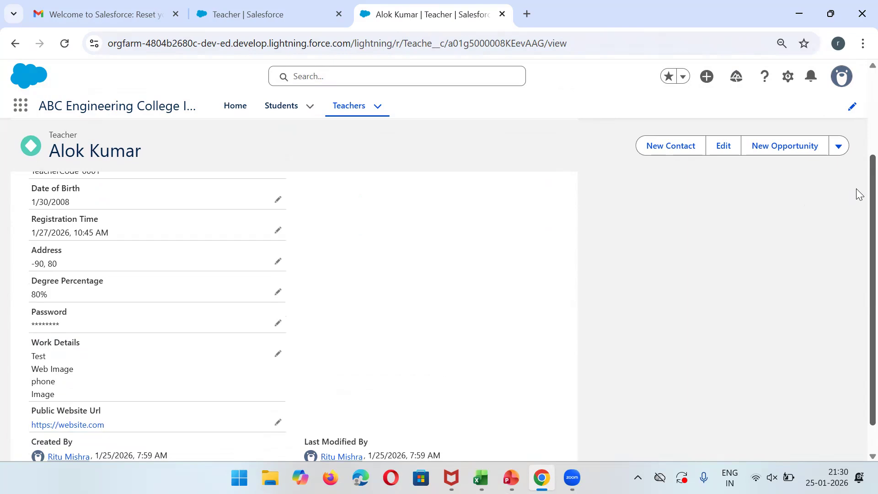
{"action": "scroll", "coordinate": [856, 189], "scroll_direction": "up", "scroll_amount": 3}
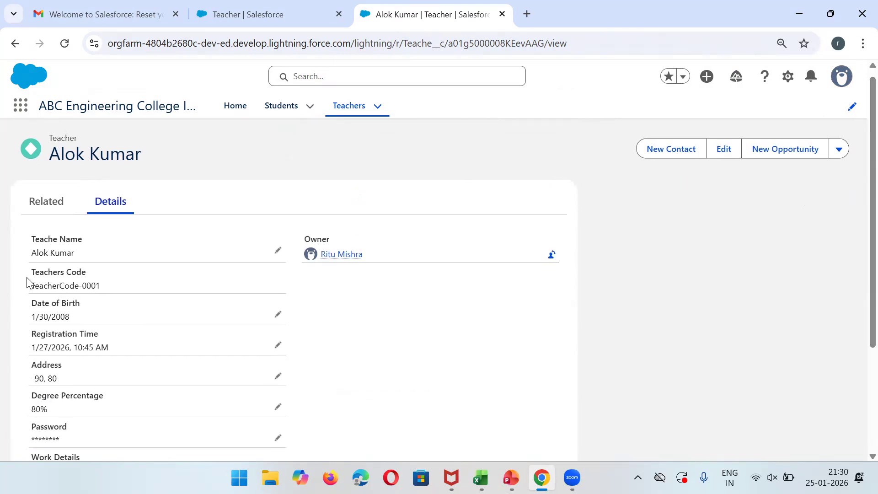
{"action": "triple_click", "coordinate": [40, 284]}
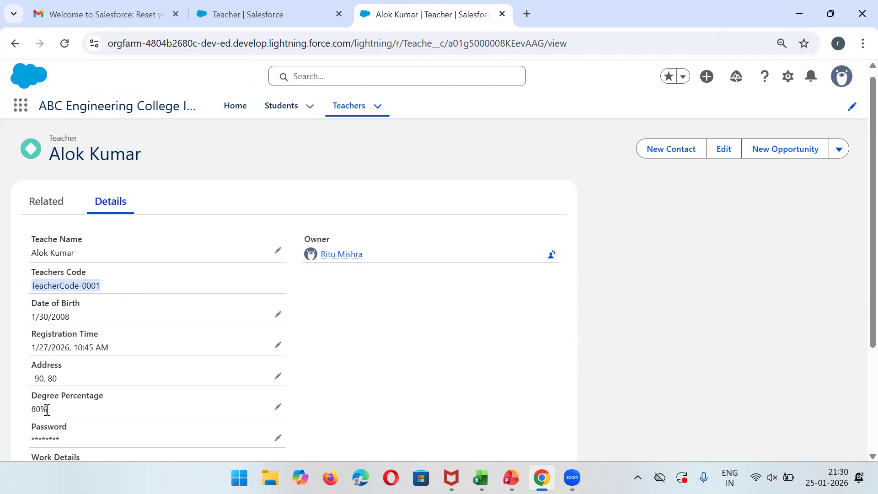
{"action": "scroll", "coordinate": [859, 257], "scroll_direction": "down", "scroll_amount": 3}
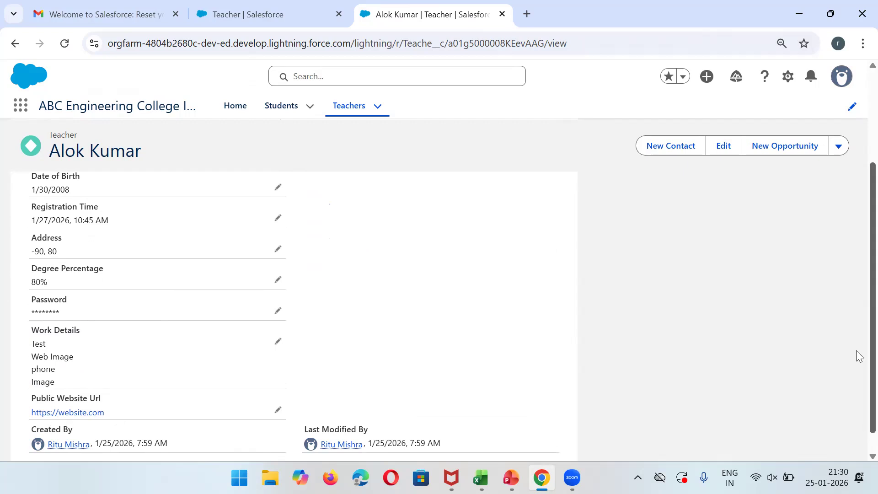
{"action": "scroll", "coordinate": [859, 356], "scroll_direction": "up", "scroll_amount": 3}
Open the newly created teacher's record from the Teachers list and show its more-actions menu.
{"action": "left_click", "coordinate": [344, 104]}
{"action": "left_click", "coordinate": [283, 105]}
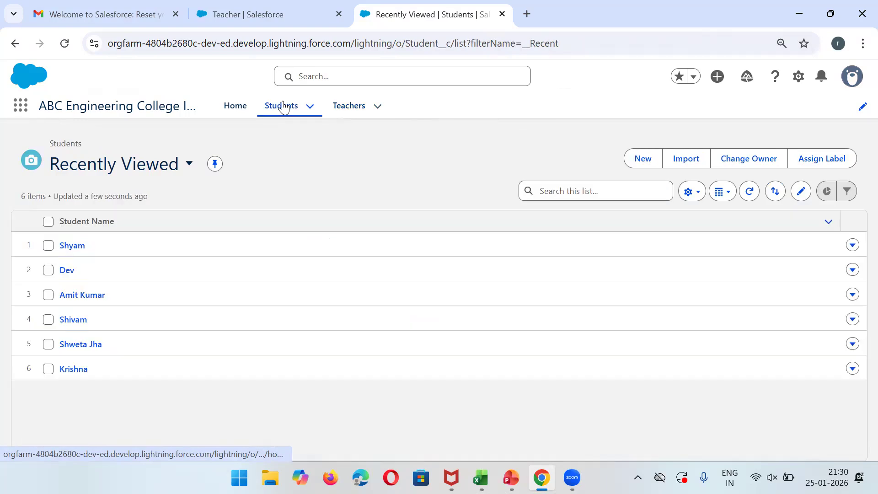
{"action": "left_click", "coordinate": [344, 105]}
{"action": "left_click", "coordinate": [75, 245]}
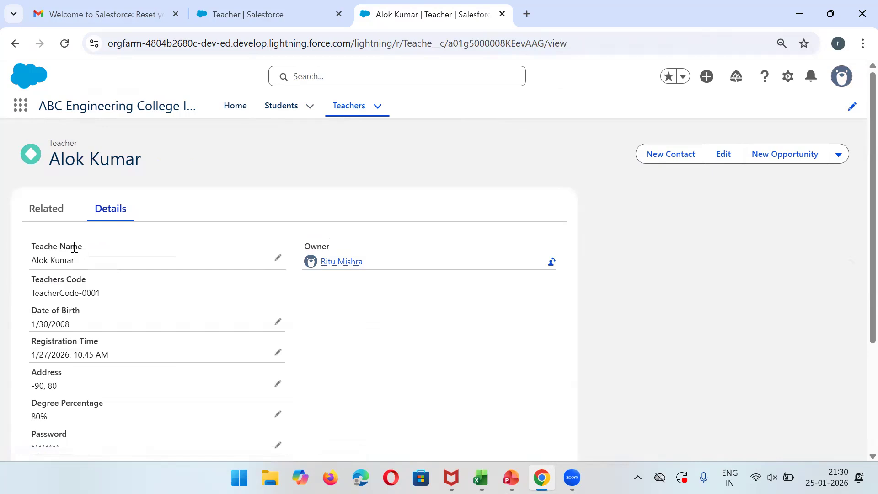
{"action": "left_click", "coordinate": [837, 155]}
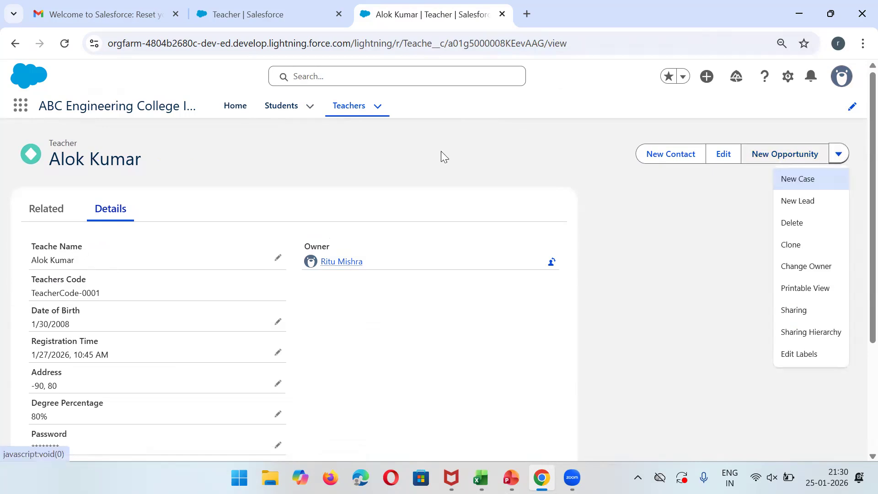
Go back, cancel a stray New Student form, and reopen the TeacherCode-0001 record's actions menu.
{"action": "left_click", "coordinate": [15, 44]}
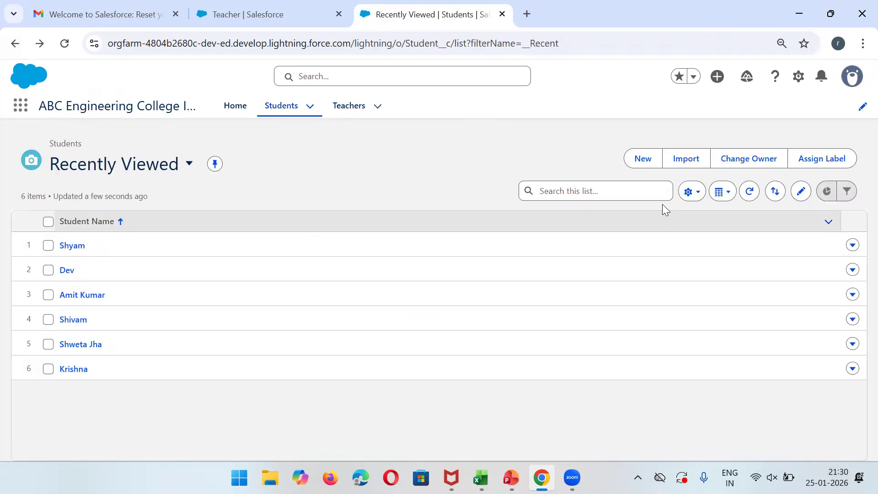
{"action": "left_click", "coordinate": [644, 160]}
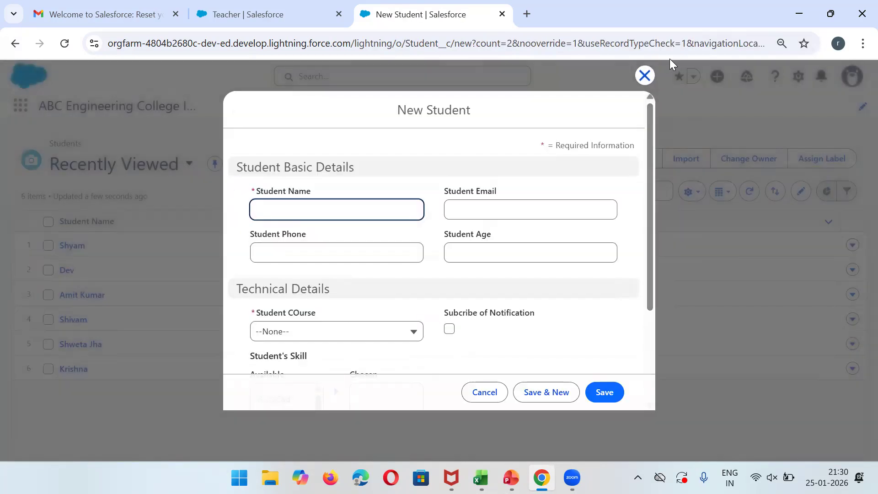
{"action": "left_click", "coordinate": [645, 75]}
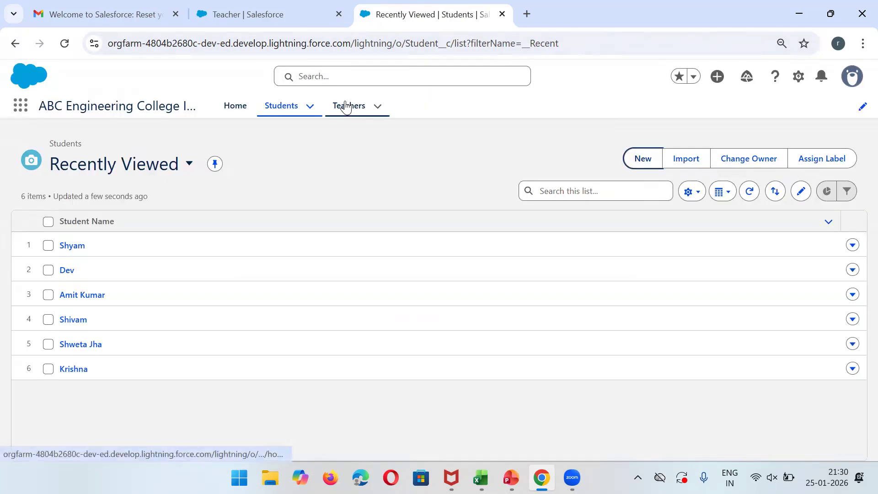
{"action": "left_click", "coordinate": [347, 106]}
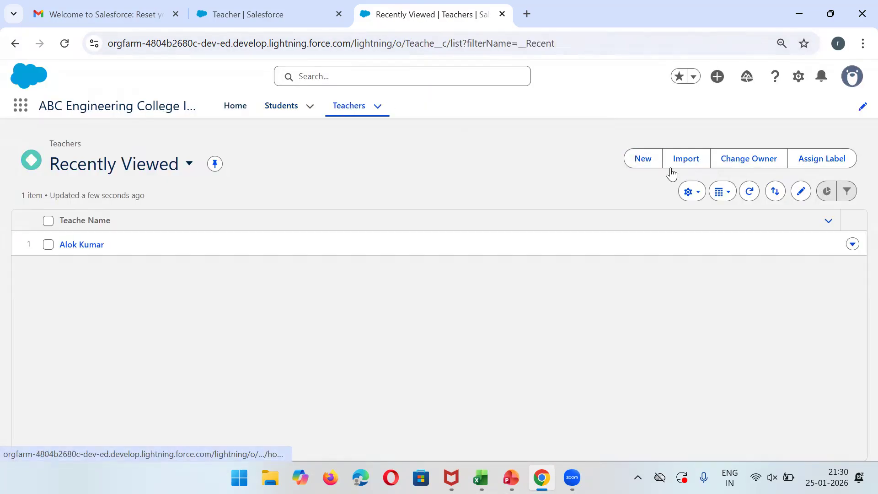
{"action": "left_click", "coordinate": [80, 245]}
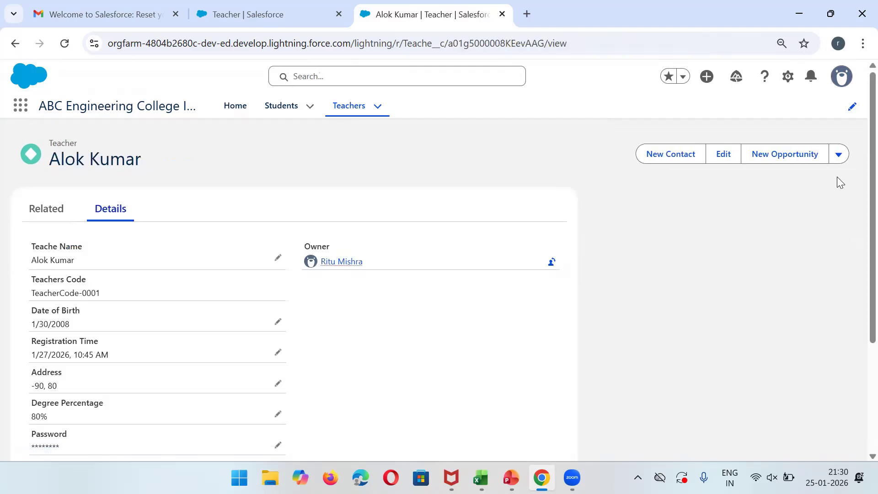
{"action": "left_click", "coordinate": [839, 155]}
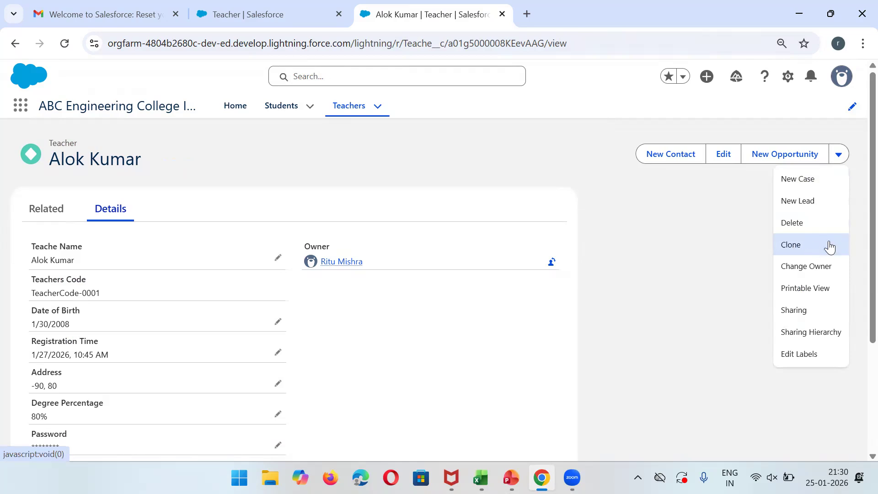
Clone the teacher record and replace the copied name with the new teacher's full name.
{"action": "left_click", "coordinate": [803, 250]}
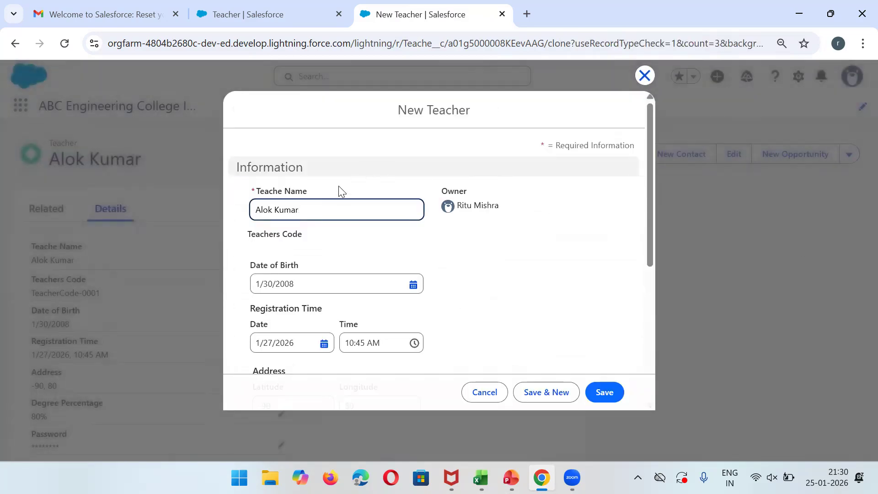
{"action": "key", "text": "ctrl+shift+Left"}
{"action": "key", "text": "ctrl+shift+Left"}
{"action": "type", "text": "Shi"}
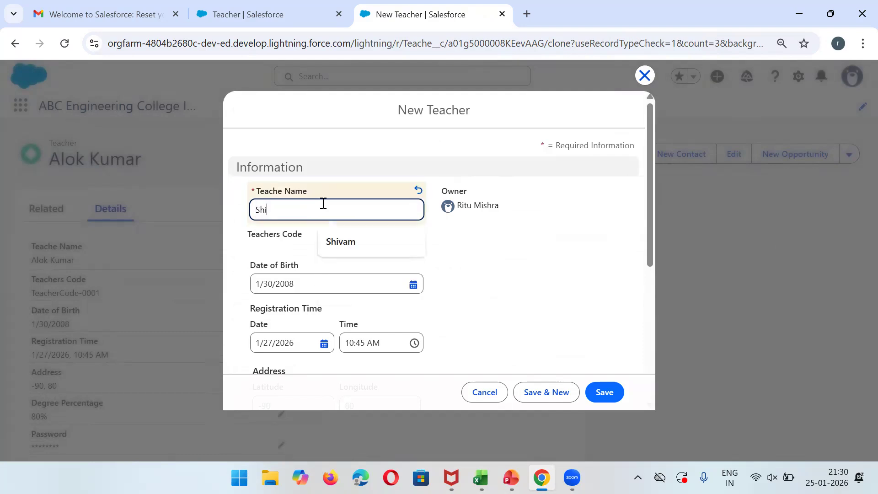
{"action": "type", "text": "vam"}
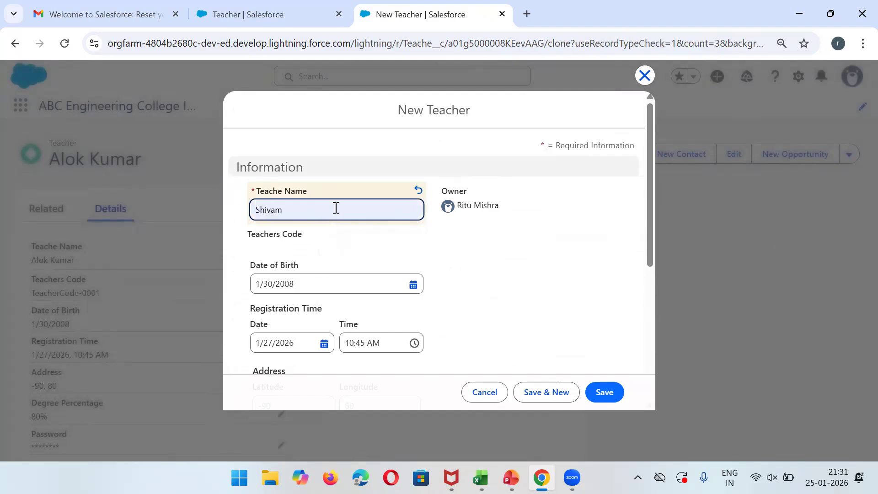
{"action": "key", "text": "BackSpace"}
{"action": "key", "text": "BackSpace"}
{"action": "key", "text": "BackSpace"}
{"action": "key", "text": "BackSpace"}
{"action": "key", "text": "BackSpace"}
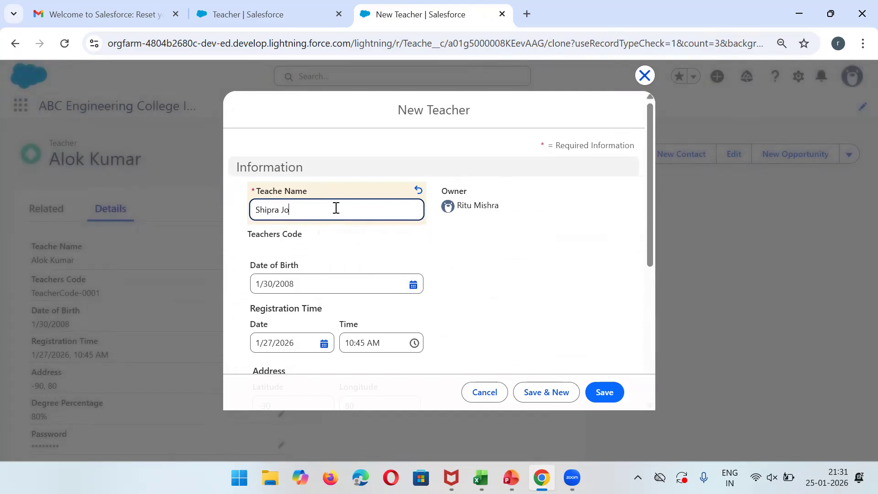
Set the clone's date of birth to 2/9/2008 and save it as TeacherCode-0002.
{"action": "left_click", "coordinate": [413, 284]}
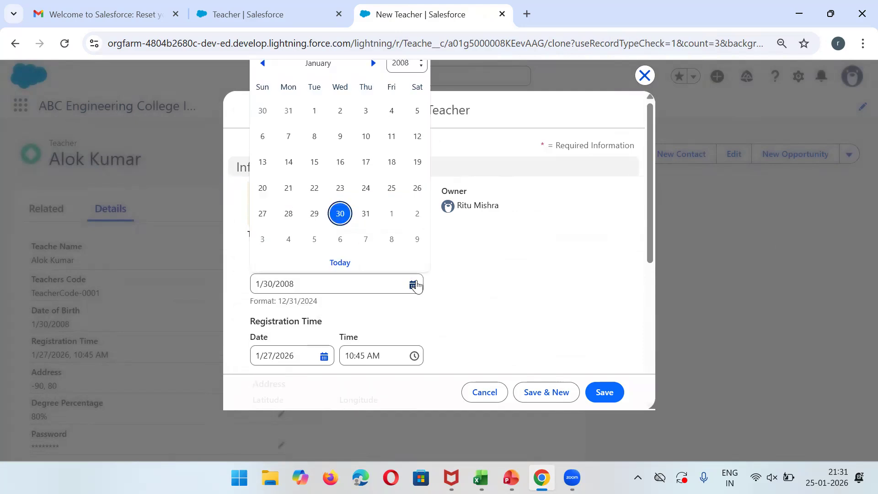
{"action": "left_click", "coordinate": [417, 240]}
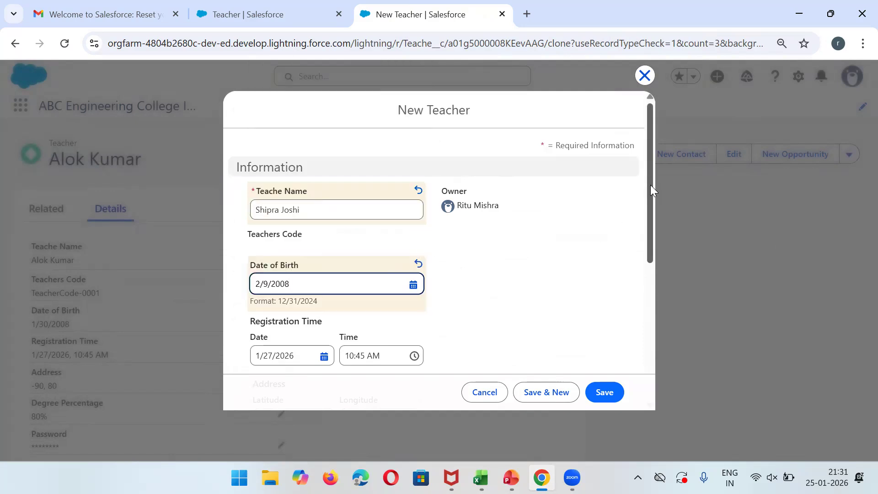
{"action": "scroll", "coordinate": [654, 229], "scroll_direction": "down", "scroll_amount": 2}
{"action": "scroll", "coordinate": [658, 275], "scroll_direction": "down", "scroll_amount": 4}
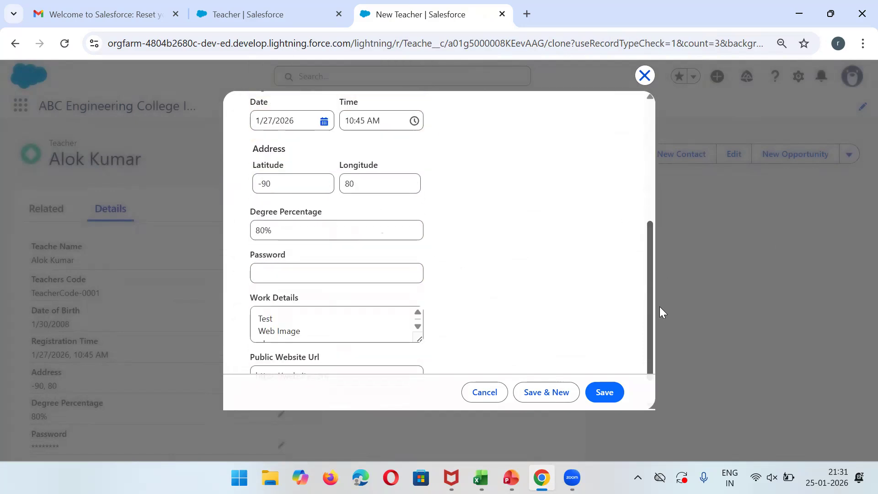
{"action": "left_click", "coordinate": [594, 394]}
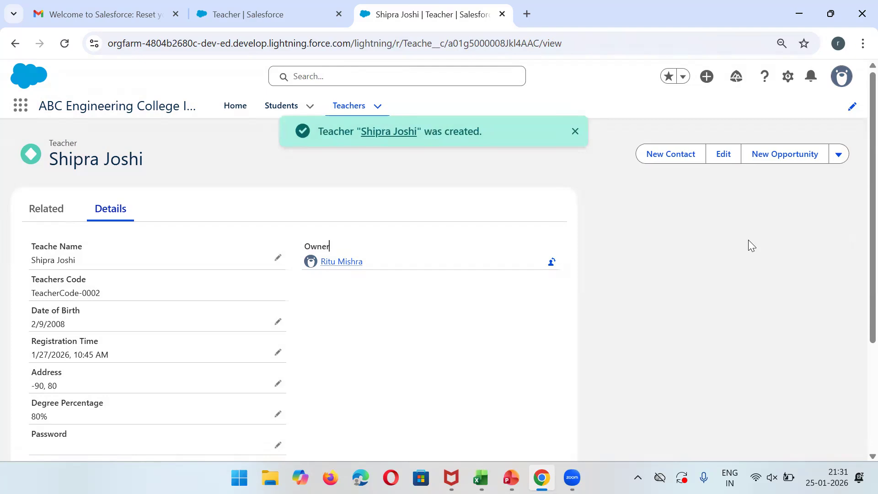
{"action": "left_click", "coordinate": [836, 157]}
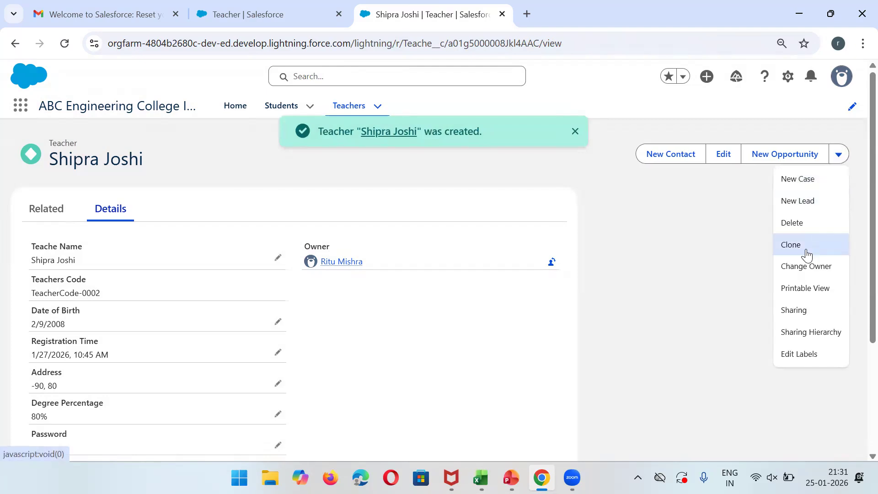
Clone the second teacher with a new name and birth date 3/8/2008, saving it as TeacherCode-0003.
{"action": "left_click", "coordinate": [805, 248]}
{"action": "key", "text": "ctrl+shift+Left"}
{"action": "key", "text": "ctrl+shift+Left"}
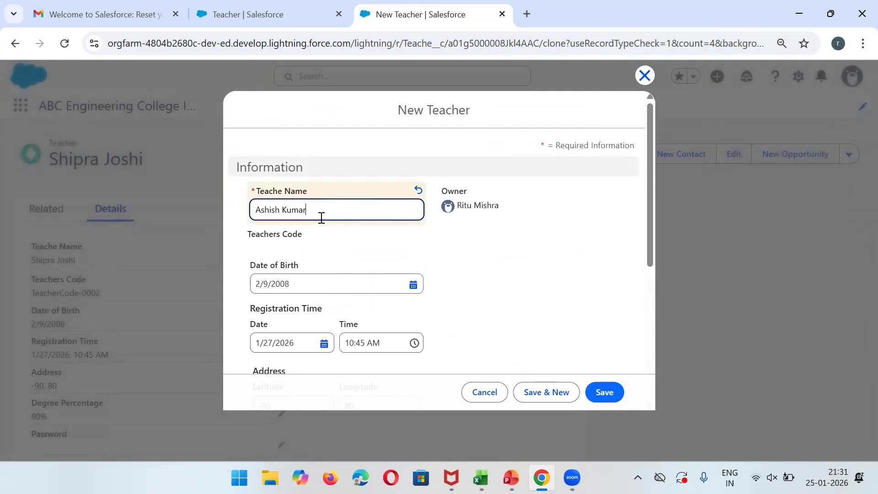
{"action": "left_click", "coordinate": [388, 284]}
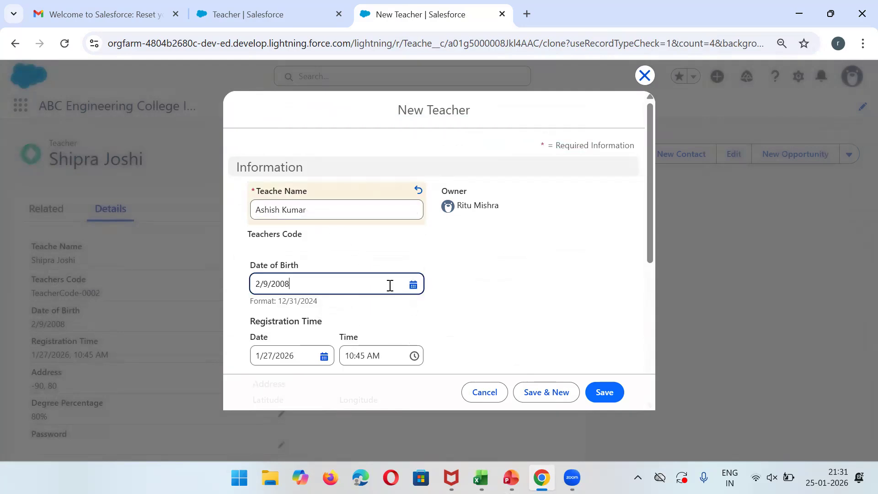
{"action": "left_click", "coordinate": [417, 240]}
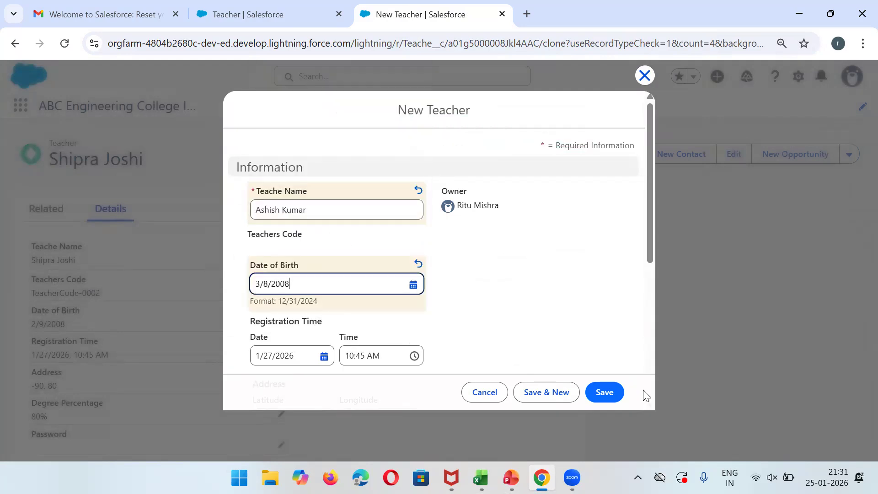
{"action": "left_click", "coordinate": [608, 392]}
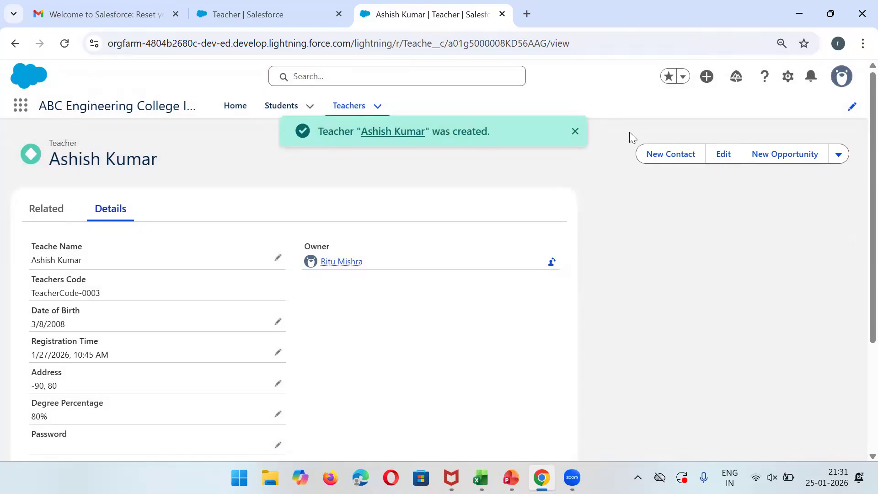
{"action": "left_click", "coordinate": [574, 133]}
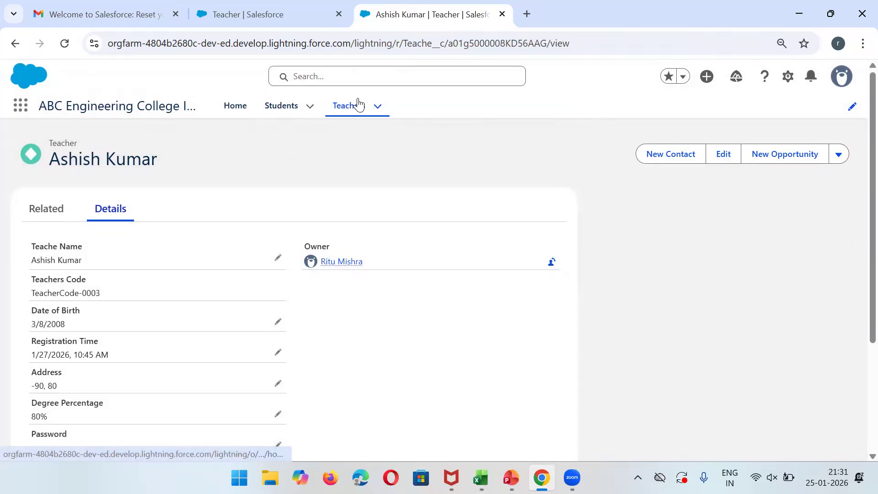
Open each of the three teacher records from the Teachers list, ending on TeacherCode-0001's code field.
{"action": "left_click", "coordinate": [358, 105]}
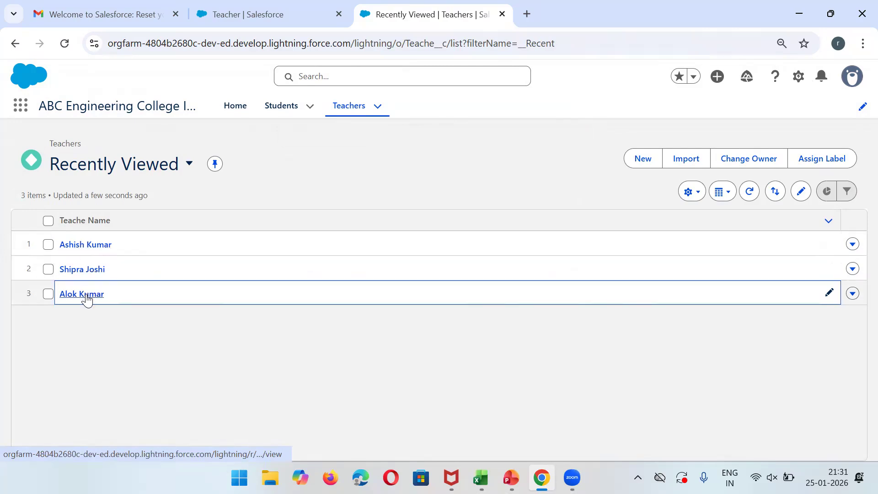
{"action": "left_click", "coordinate": [86, 245]}
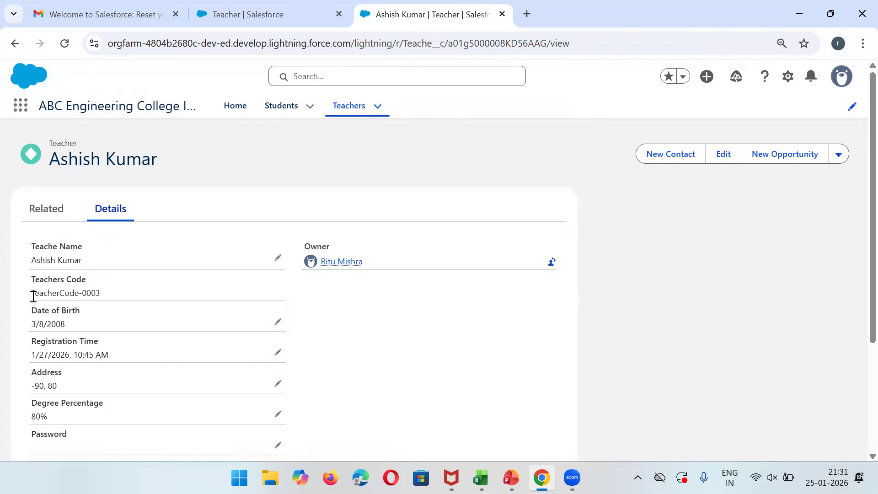
{"action": "left_click", "coordinate": [15, 43]}
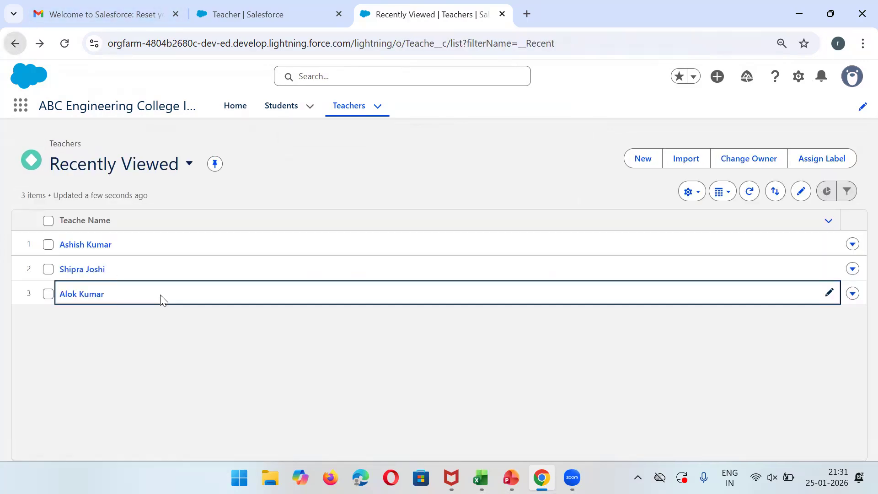
{"action": "left_click", "coordinate": [89, 272]}
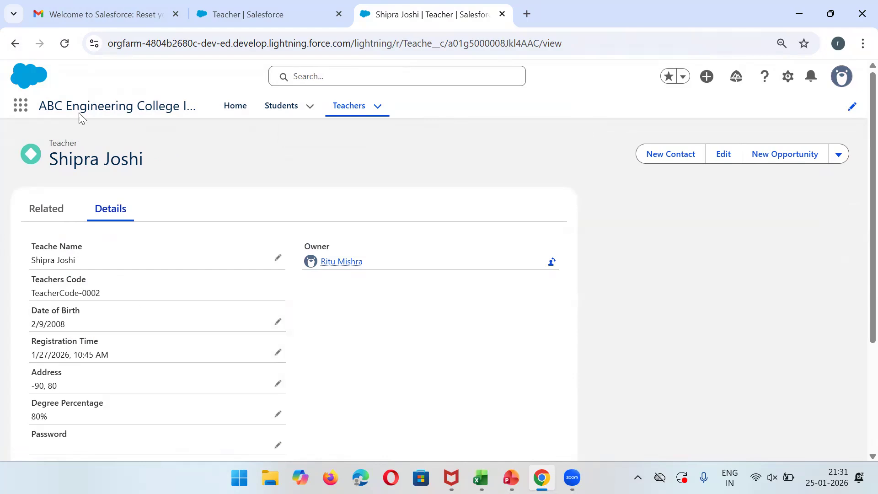
{"action": "left_click", "coordinate": [12, 45]}
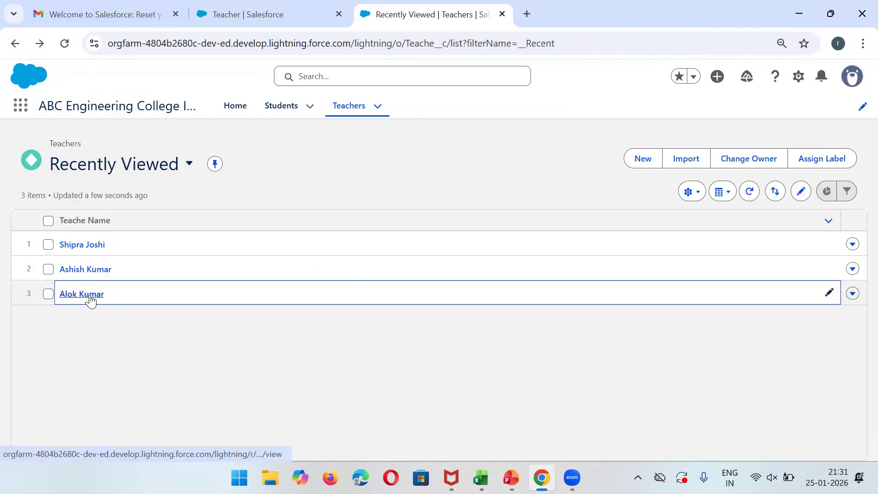
{"action": "left_click", "coordinate": [91, 294]}
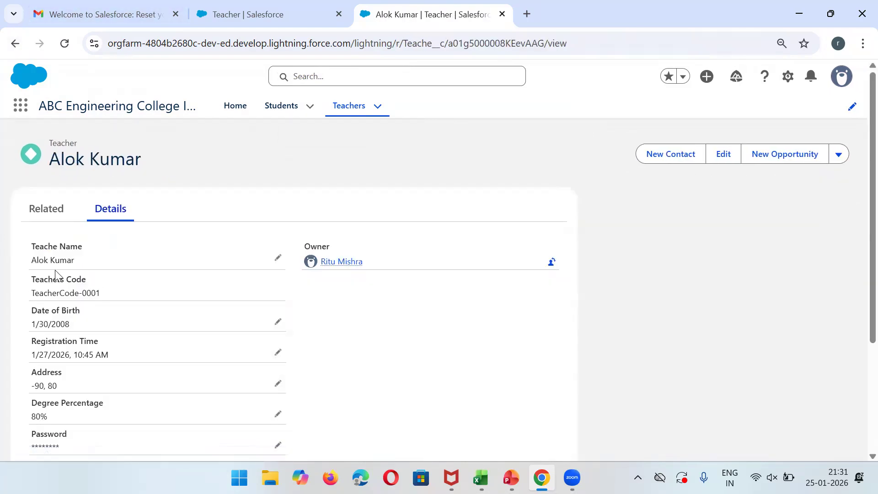
{"action": "triple_click", "coordinate": [46, 294]}
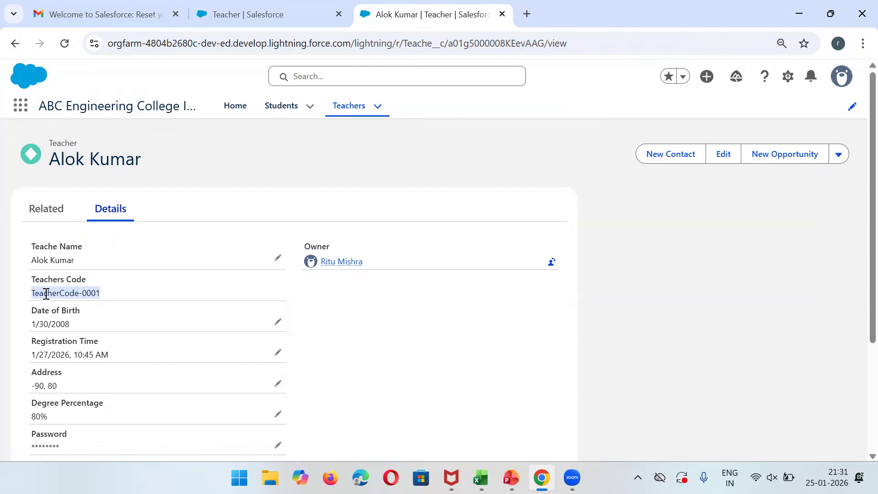
{"action": "left_click", "coordinate": [336, 179]}
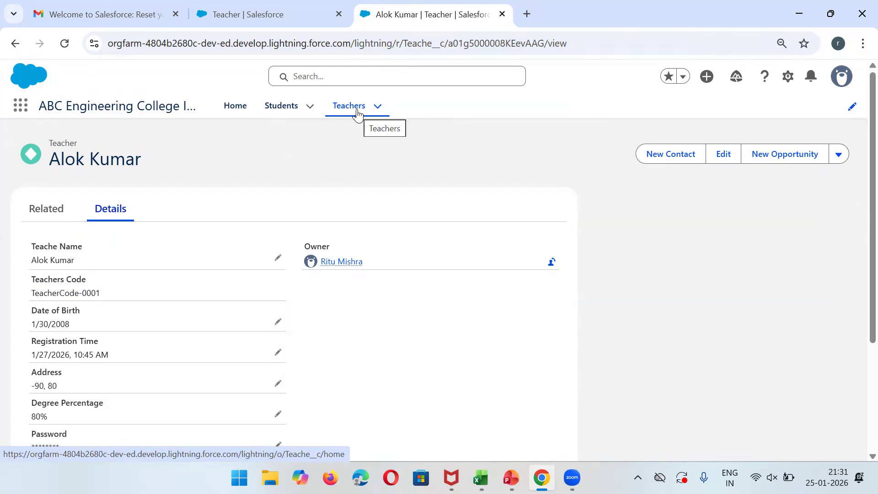
{"action": "scroll", "coordinate": [857, 275], "scroll_direction": "down", "scroll_amount": 4}
{"action": "scroll", "coordinate": [857, 183], "scroll_direction": "up", "scroll_amount": 5}
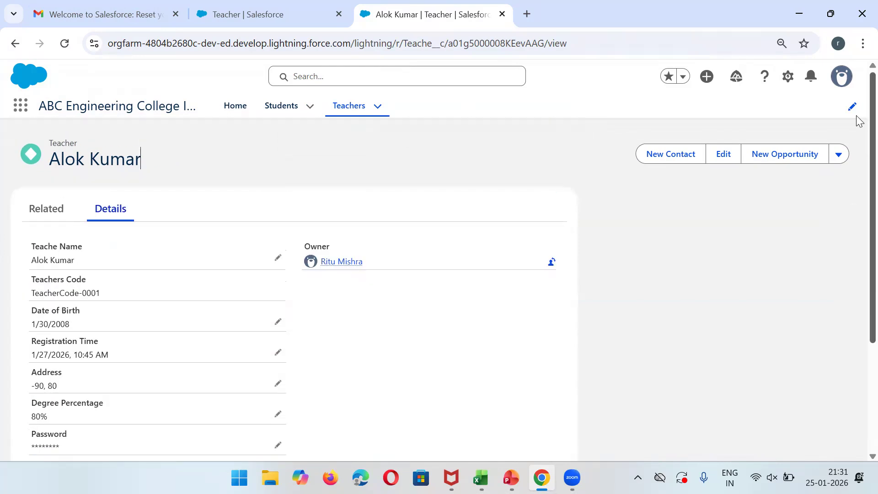
Go through Setup to the Teacher object's Page Layouts and open Teacher Layout in the editor.
{"action": "left_click", "coordinate": [789, 77]}
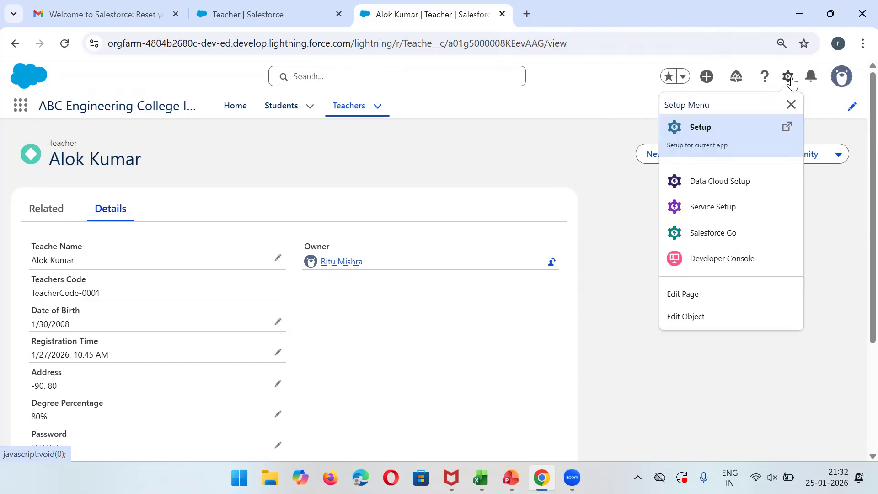
{"action": "left_click", "coordinate": [270, 4]}
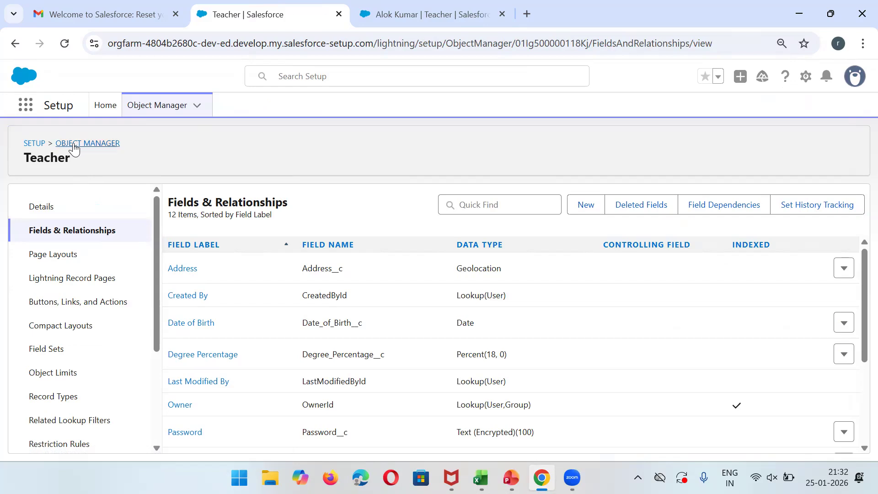
{"action": "left_click", "coordinate": [47, 257]}
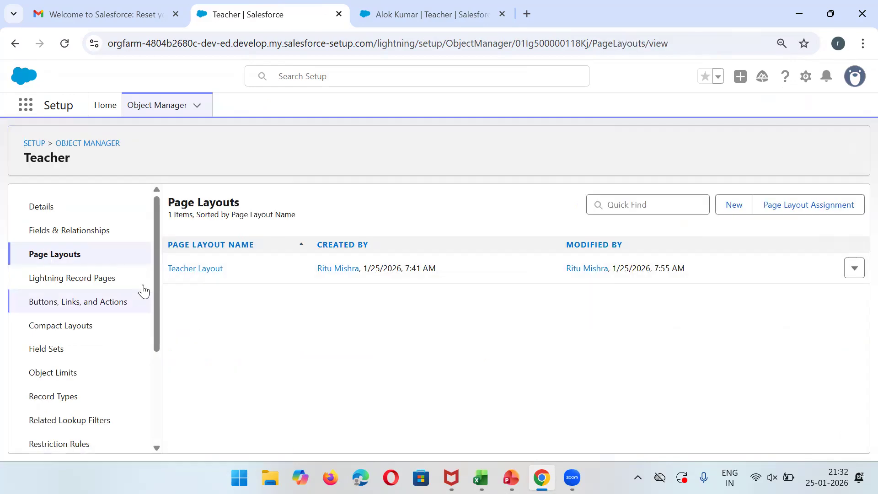
{"action": "left_click", "coordinate": [178, 271]}
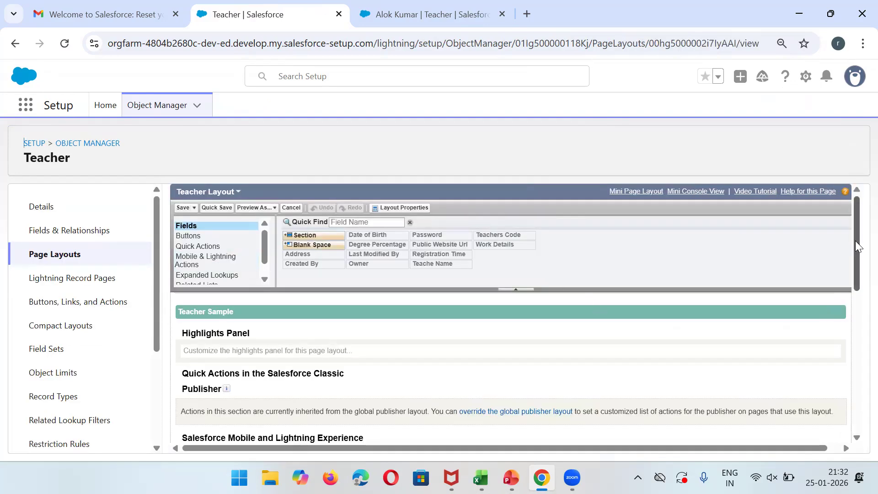
Place Date of Birth, Address, Password and Public Website Url under Owner in the right column, then save.
{"action": "left_click_drag", "start_coordinate": [858, 247], "coordinate": [856, 337]}
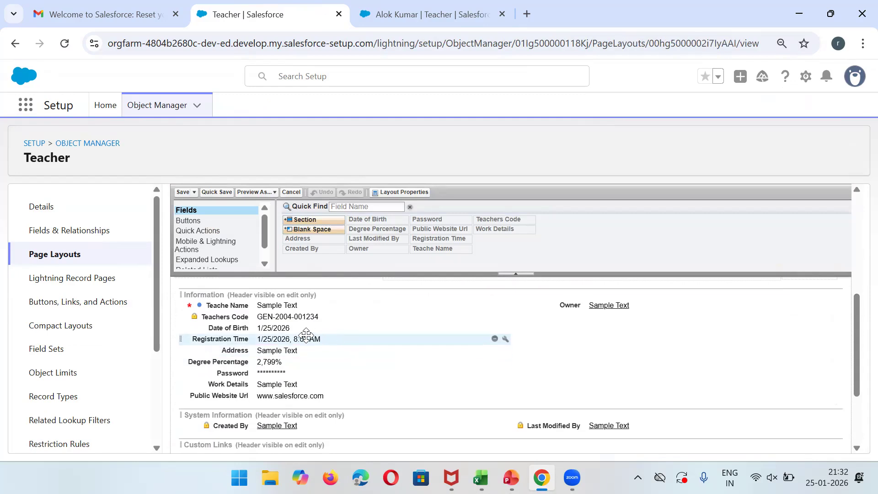
{"action": "left_click_drag", "start_coordinate": [288, 328], "coordinate": [559, 318]}
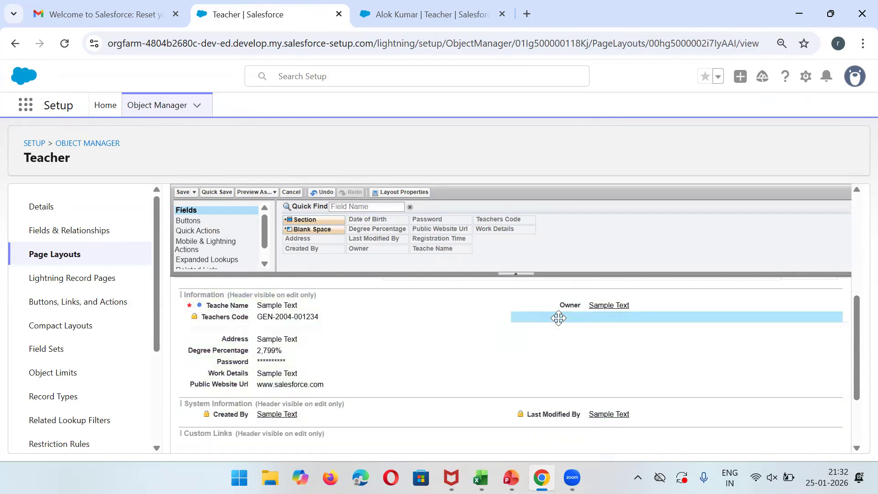
{"action": "left_click_drag", "start_coordinate": [227, 339], "coordinate": [569, 330]}
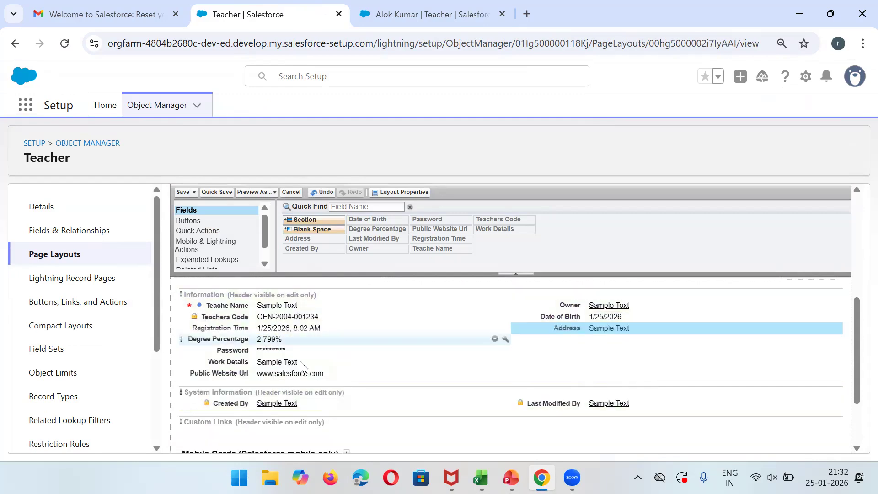
{"action": "left_click_drag", "start_coordinate": [234, 350], "coordinate": [549, 340]}
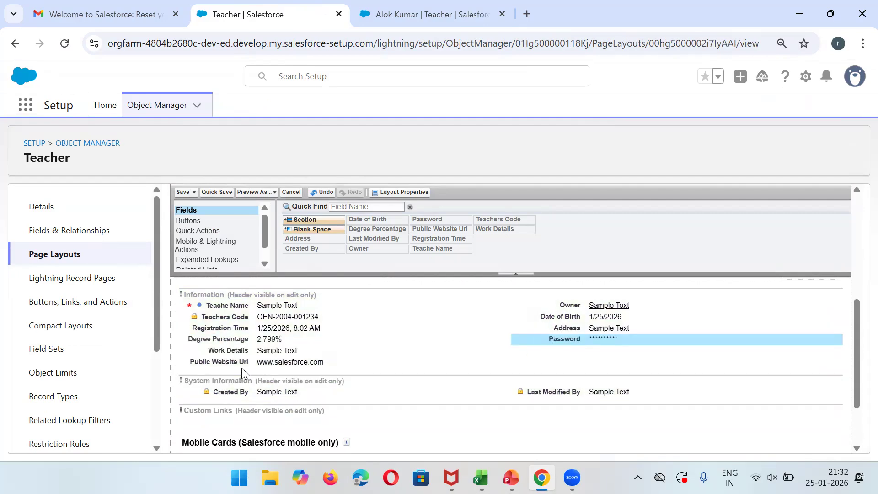
{"action": "left_click_drag", "start_coordinate": [237, 362], "coordinate": [551, 351]}
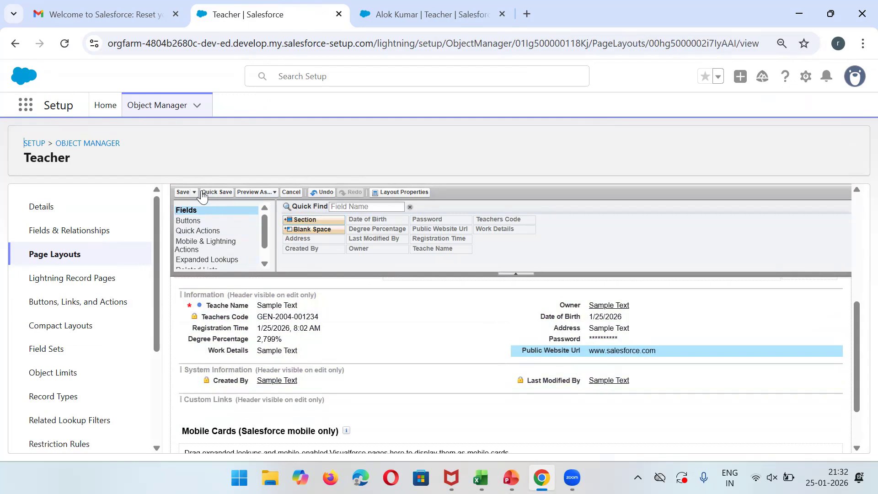
{"action": "left_click", "coordinate": [183, 193]}
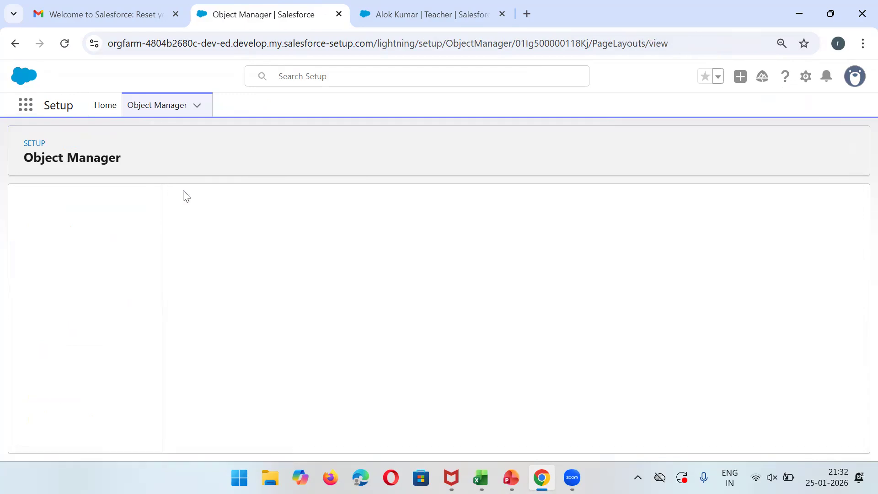
Reload the TeacherCode-0001 teacher record, retry after the connection error, and return to its Details.
{"action": "left_click", "coordinate": [440, 11]}
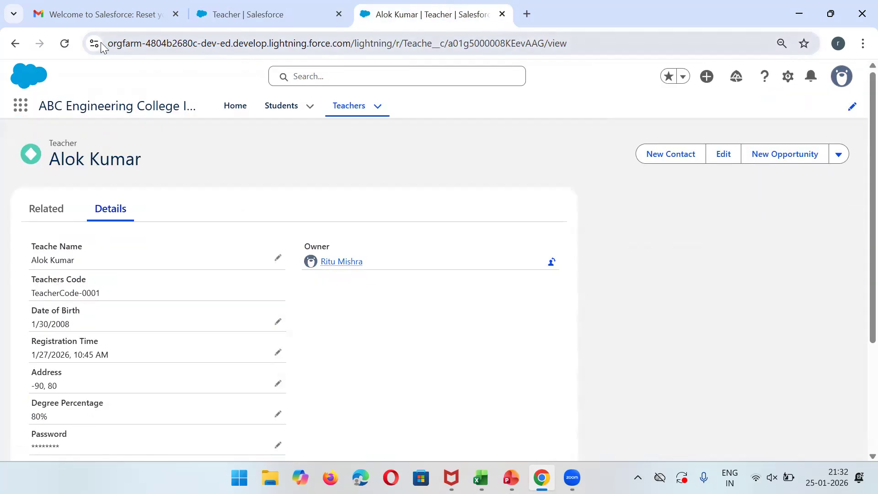
{"action": "left_click", "coordinate": [63, 44]}
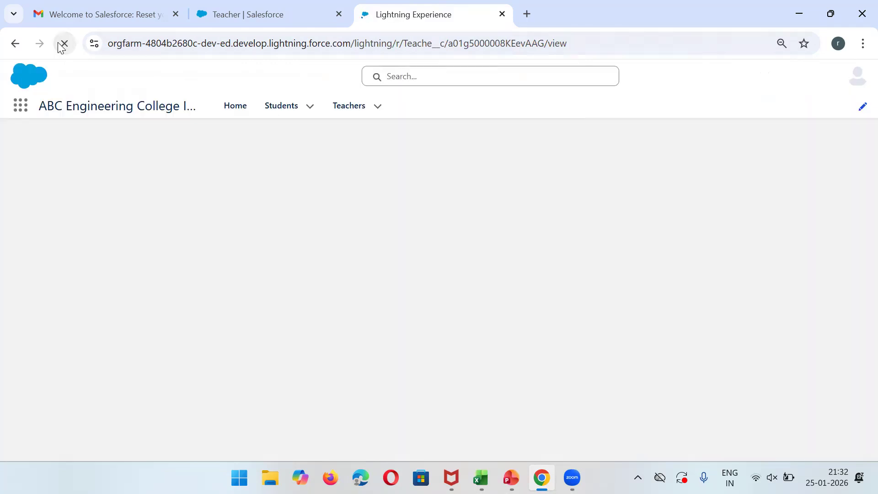
{"action": "left_click", "coordinate": [445, 323]}
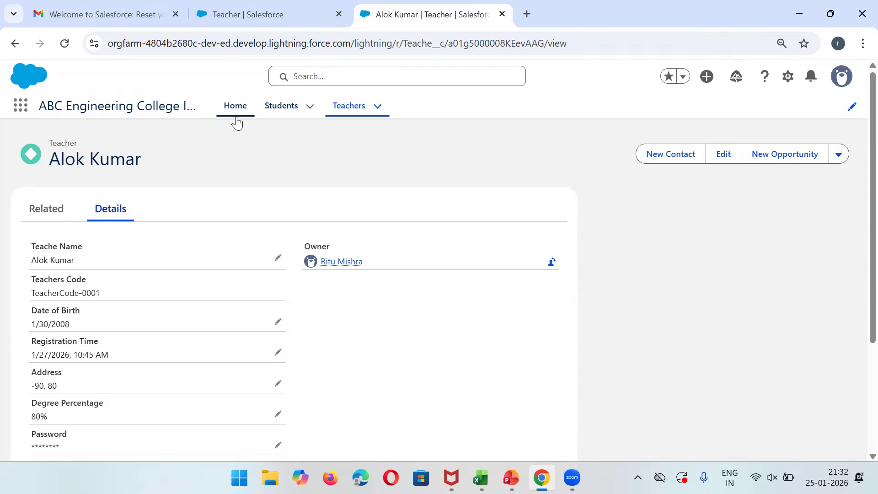
{"action": "left_click", "coordinate": [238, 7]}
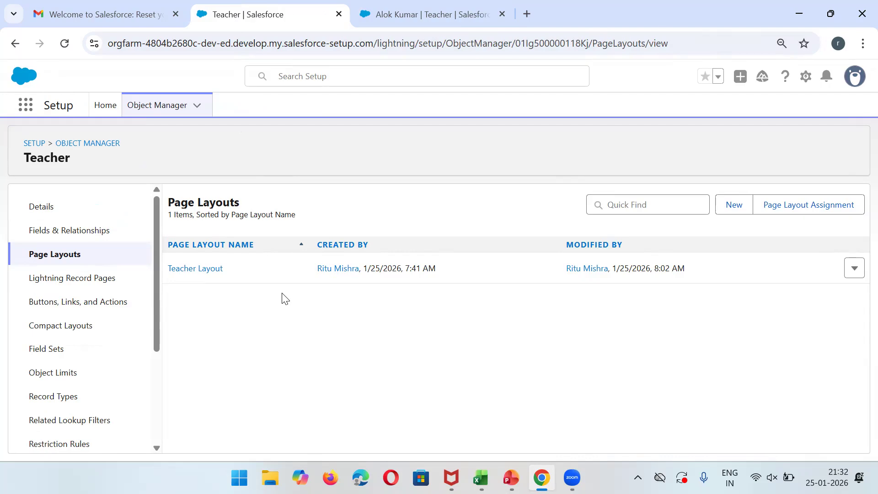
{"action": "left_click", "coordinate": [509, 7]}
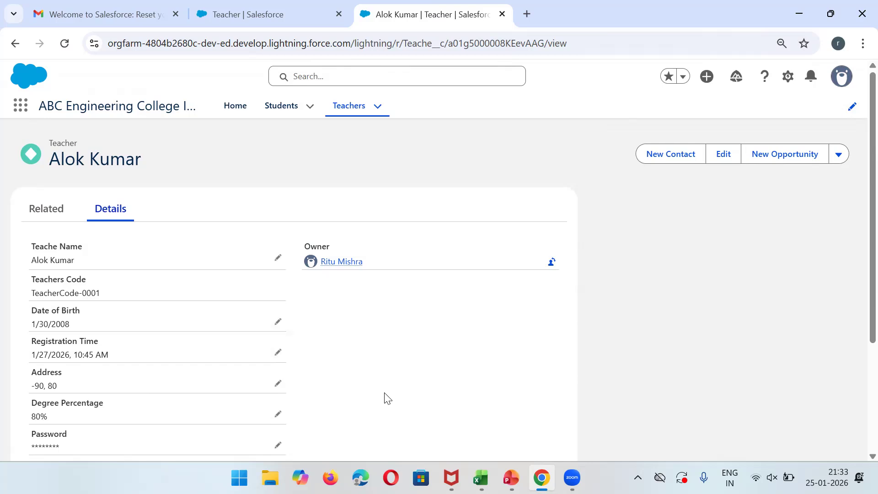
Start a new Formula custom field from the Teacher object's Fields & Relationships.
{"action": "left_click", "coordinate": [256, 15]}
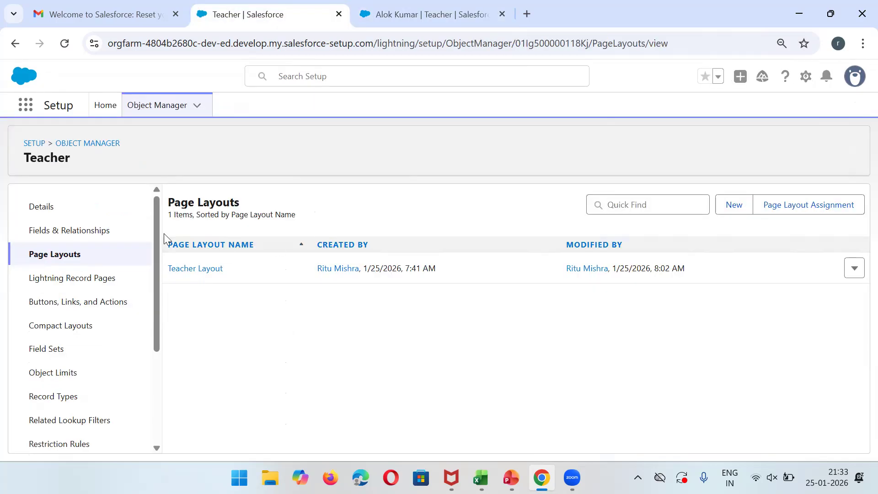
{"action": "left_click", "coordinate": [61, 235]}
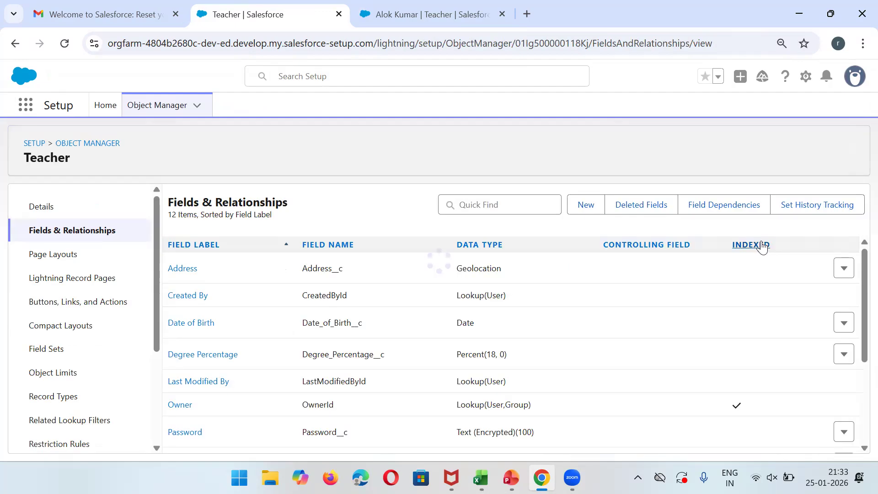
{"action": "left_click", "coordinate": [588, 216]}
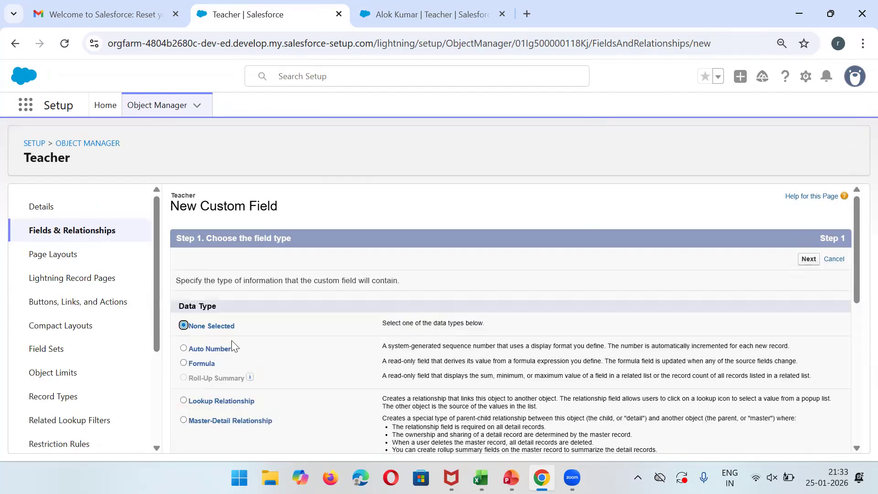
{"action": "left_click", "coordinate": [201, 365]}
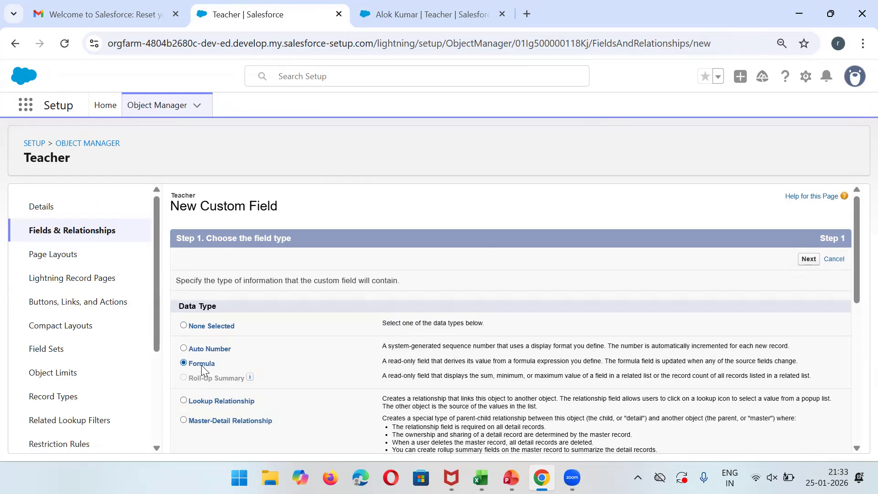
{"action": "left_click", "coordinate": [808, 259]}
Label the field Registration End Time, choose a Date/Time return type, and continue to formula entry.
{"action": "left_click", "coordinate": [388, 283]}
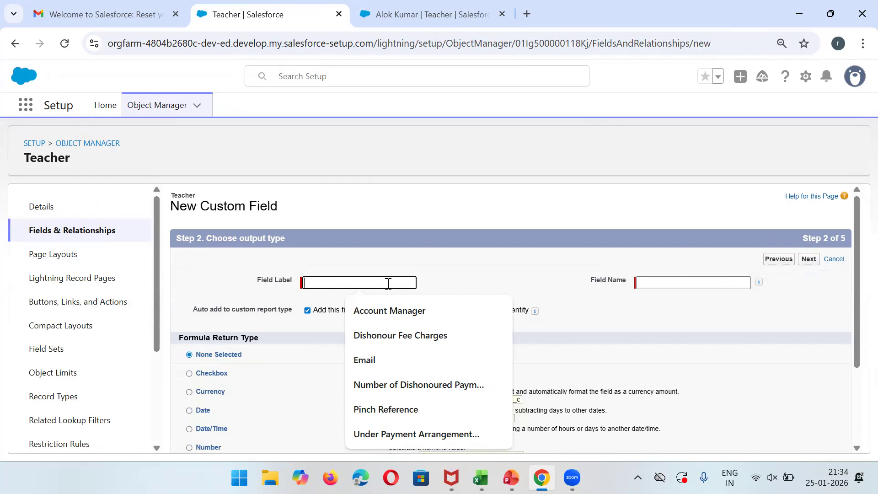
{"action": "type", "text": "Resi"}
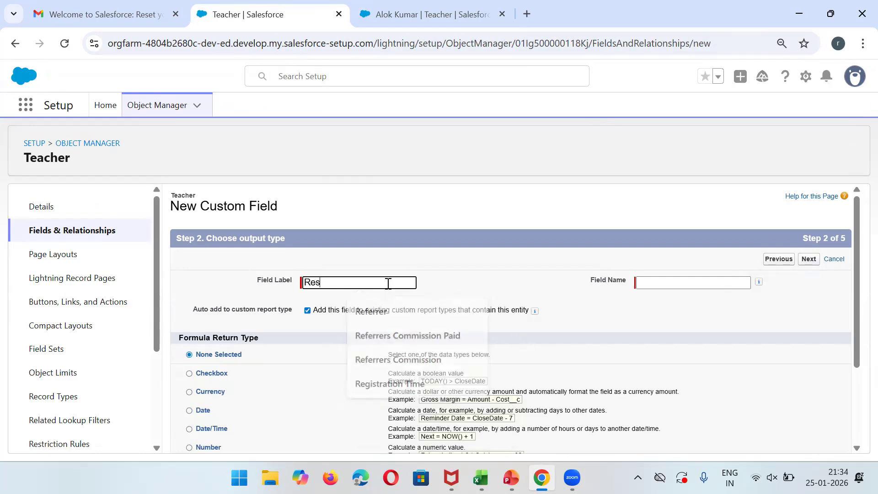
{"action": "key", "text": "BackSpace"}
{"action": "key", "text": "BackSpace"}
{"action": "type", "text": "g"}
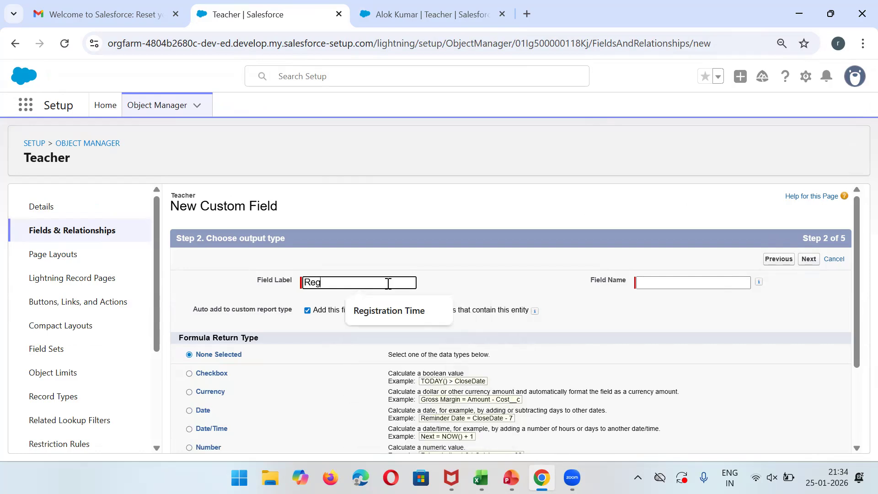
{"action": "type", "text": "istration End"}
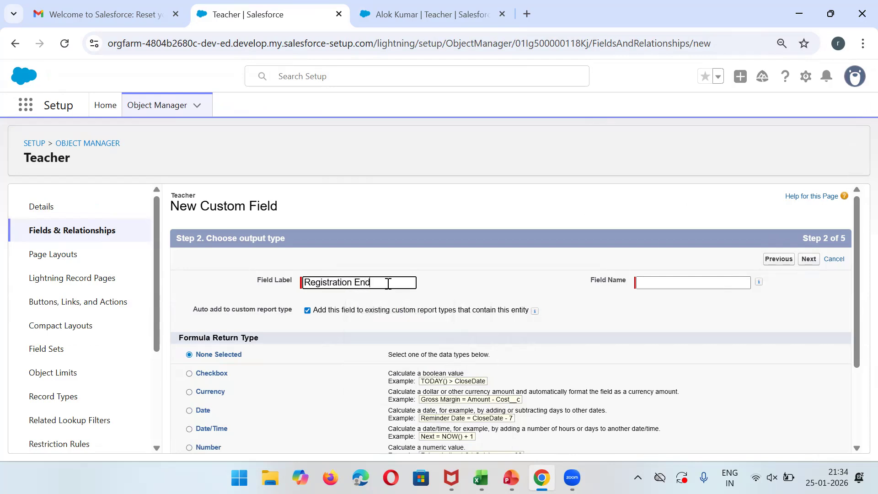
{"action": "type", "text": " Time"}
{"action": "left_click", "coordinate": [663, 283]}
{"action": "left_click_drag", "start_coordinate": [859, 304], "coordinate": [859, 369]}
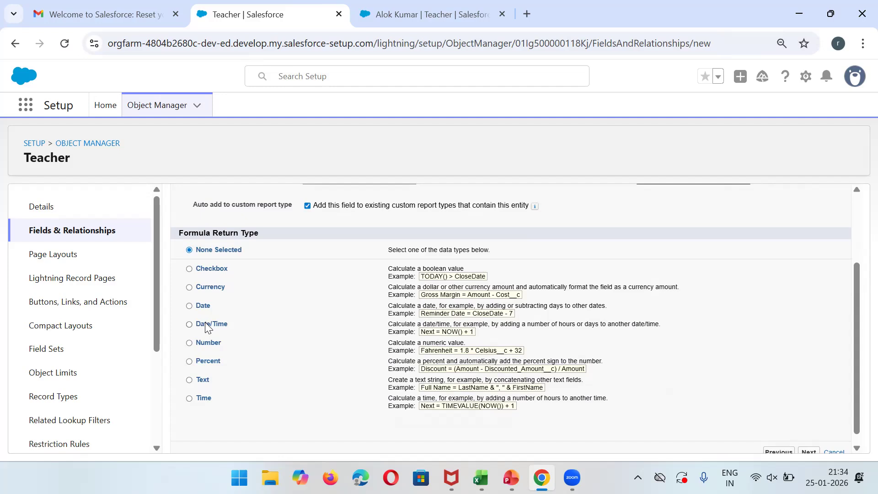
{"action": "left_click", "coordinate": [189, 324]}
{"action": "left_click_drag", "start_coordinate": [857, 337], "coordinate": [858, 301]}
{"action": "left_click", "coordinate": [808, 216]}
{"action": "left_click_drag", "start_coordinate": [856, 250], "coordinate": [856, 268]}
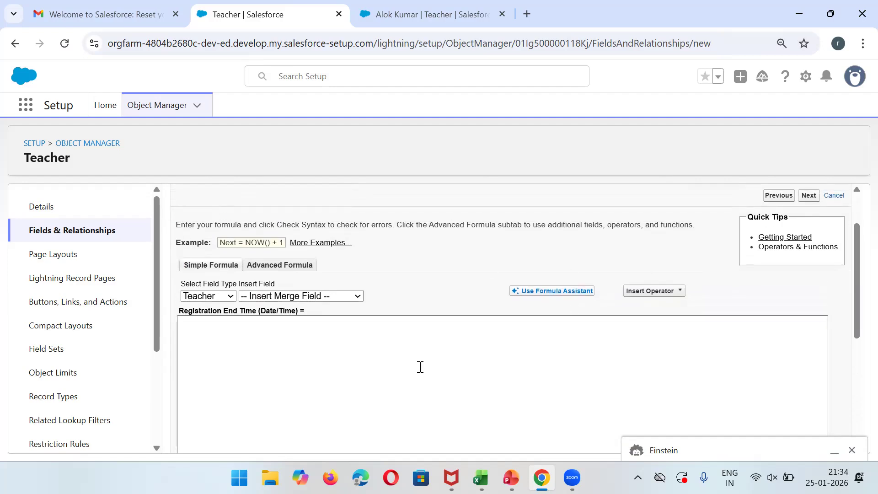
{"action": "left_click", "coordinate": [536, 292]}
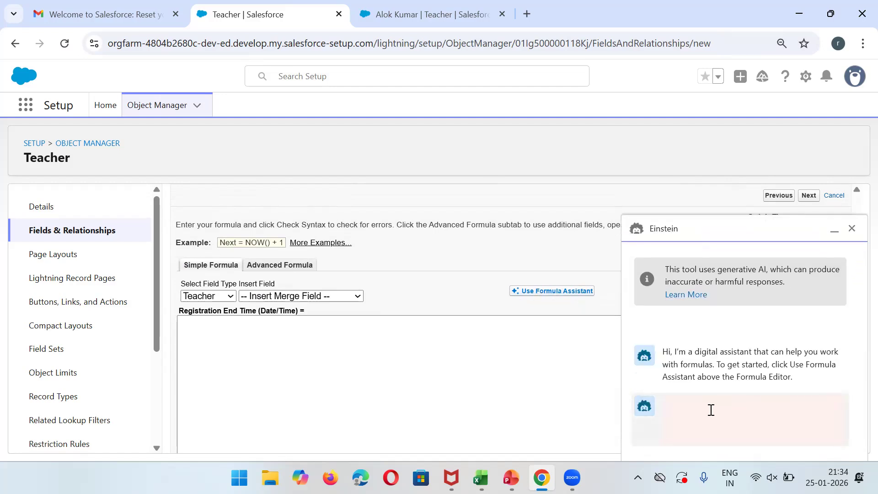
{"action": "left_click", "coordinate": [854, 229]}
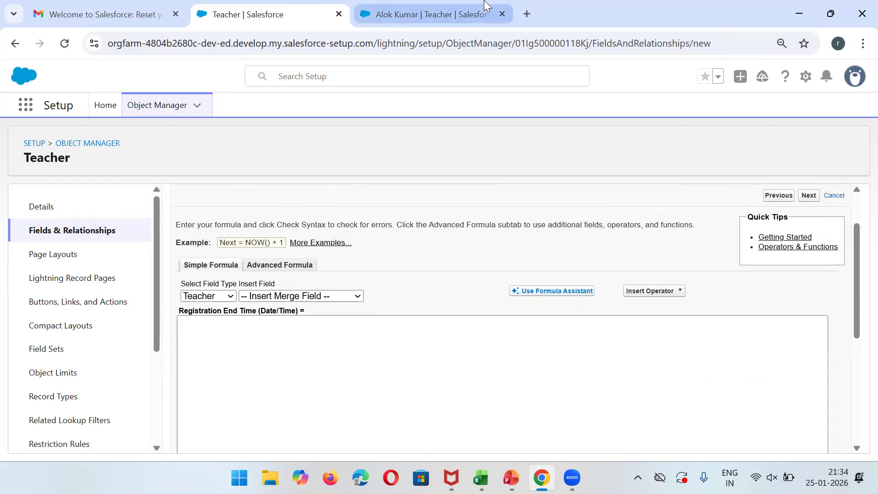
{"action": "left_click", "coordinate": [425, 14]}
{"action": "left_click_drag", "start_coordinate": [27, 340], "coordinate": [106, 346]}
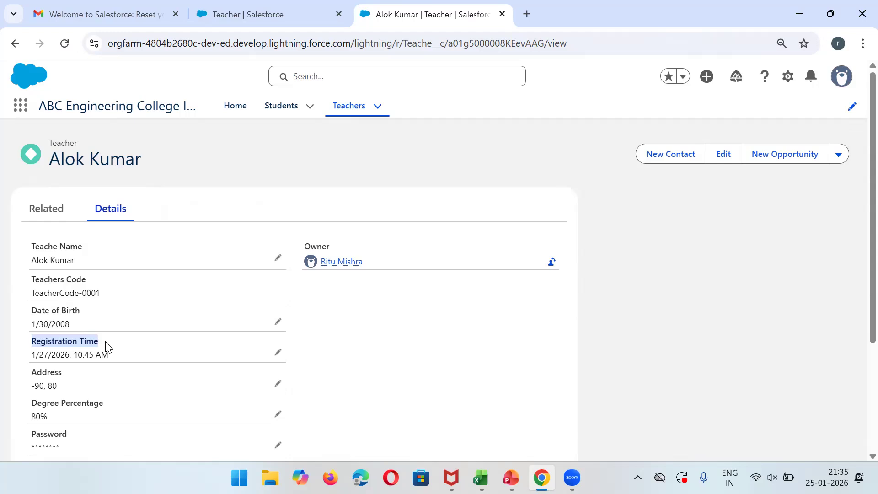
{"action": "left_click", "coordinate": [284, 5]}
{"action": "left_click", "coordinate": [276, 331]}
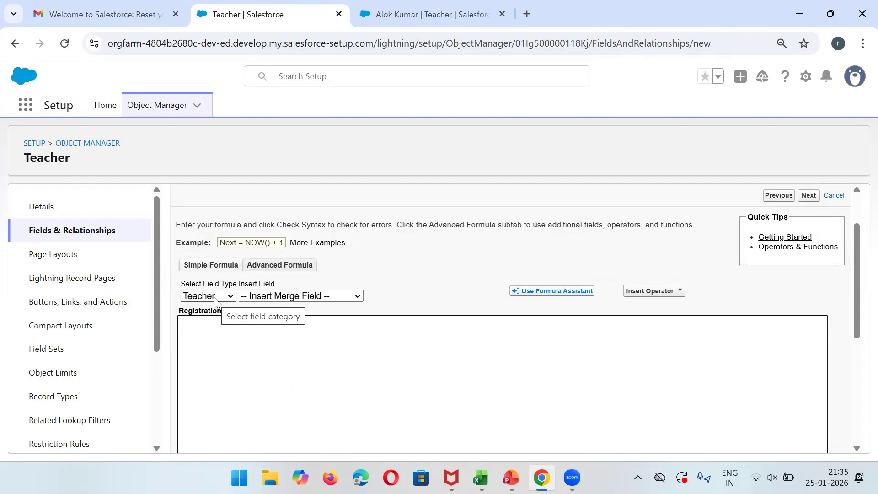
{"action": "left_click", "coordinate": [300, 296]}
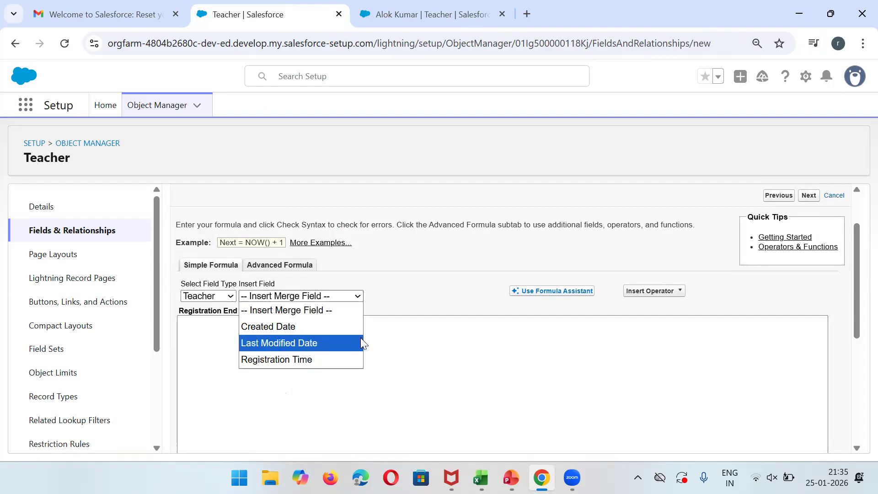
{"action": "left_click", "coordinate": [280, 269]}
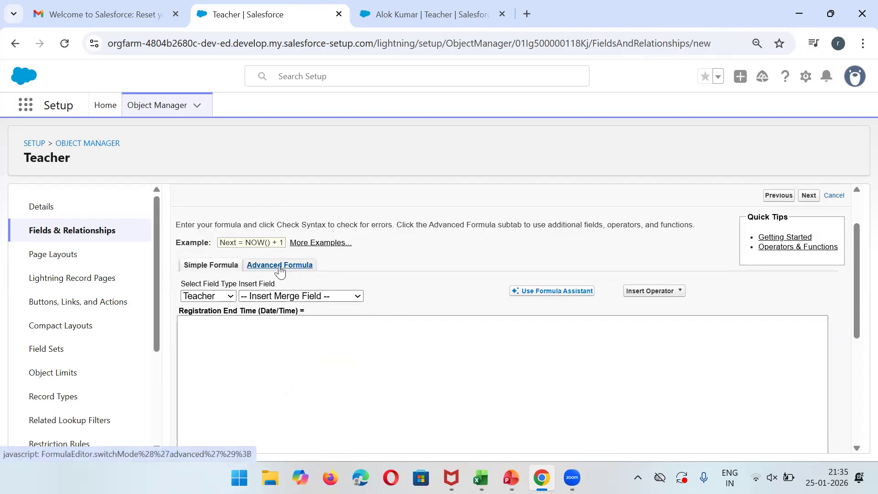
In the advanced formula editor, insert the Registration_Time__c field and remove its leading space.
{"action": "left_click", "coordinate": [280, 269]}
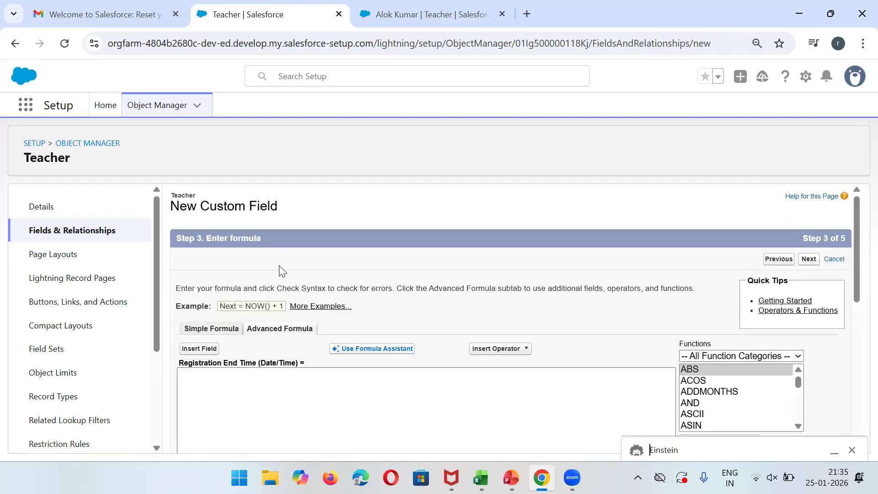
{"action": "left_click_drag", "start_coordinate": [858, 249], "coordinate": [858, 285]}
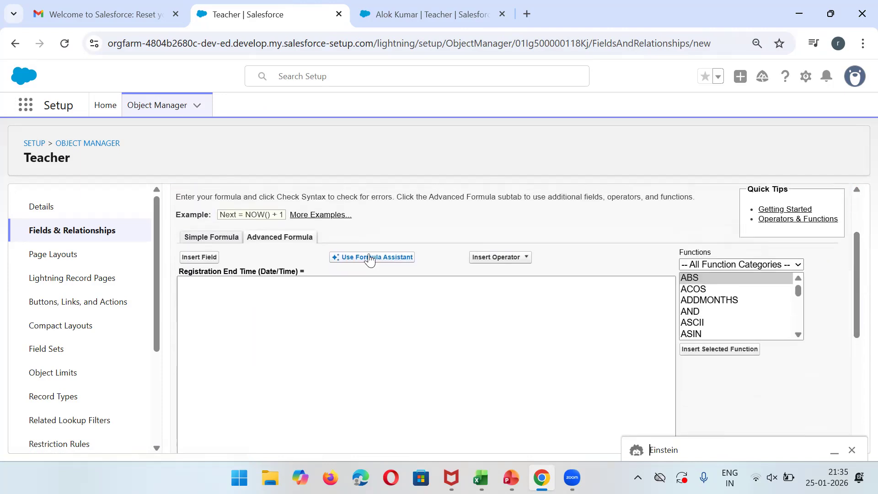
{"action": "left_click", "coordinate": [200, 258]}
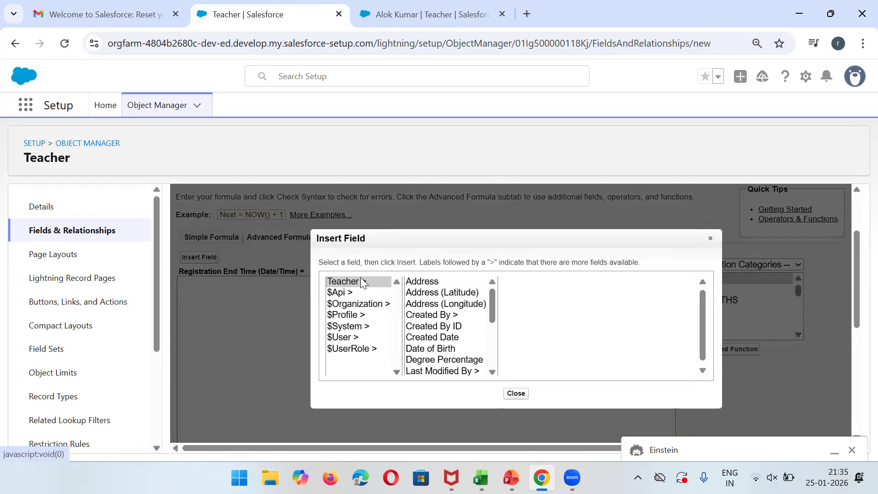
{"action": "left_click_drag", "start_coordinate": [491, 314], "coordinate": [498, 368]}
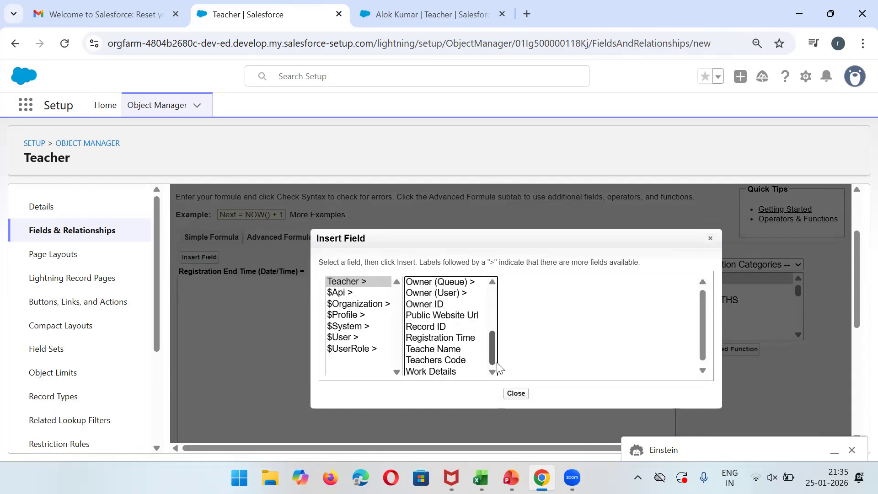
{"action": "left_click", "coordinate": [471, 340]}
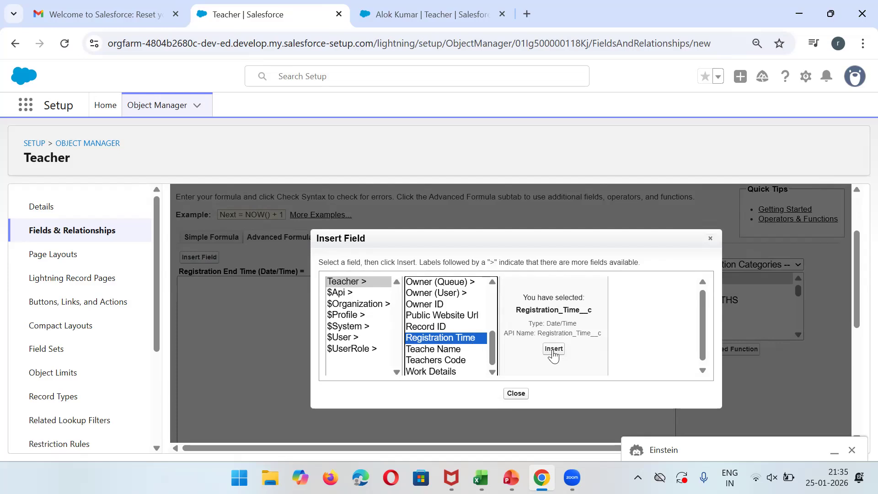
{"action": "left_click_drag", "start_coordinate": [495, 349], "coordinate": [492, 299]}
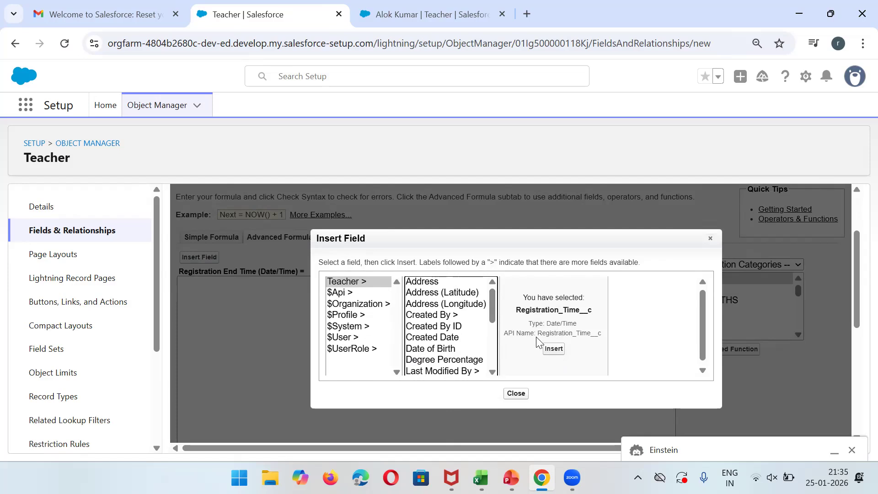
{"action": "left_click", "coordinate": [553, 349]}
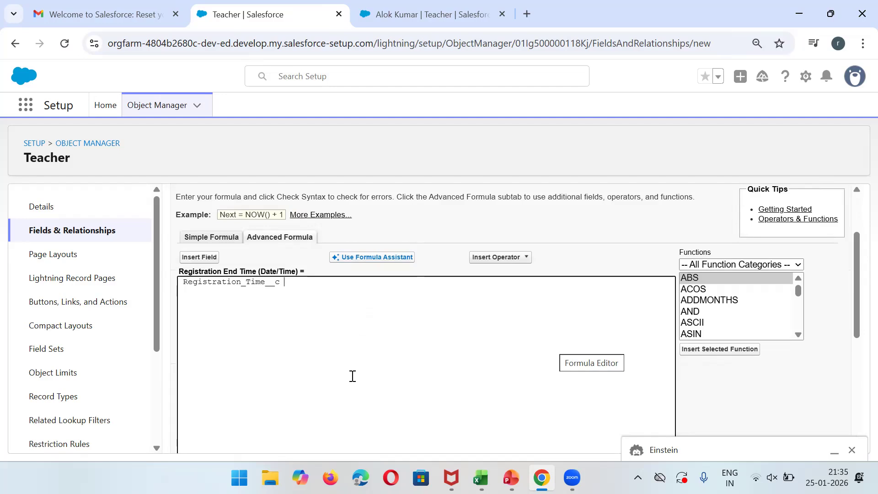
{"action": "left_click_drag", "start_coordinate": [856, 274], "coordinate": [857, 304]}
{"action": "scroll", "coordinate": [857, 274], "scroll_direction": "up", "scroll_amount": 2}
{"action": "left_click", "coordinate": [185, 259]}
{"action": "key", "text": "BackSpace"}
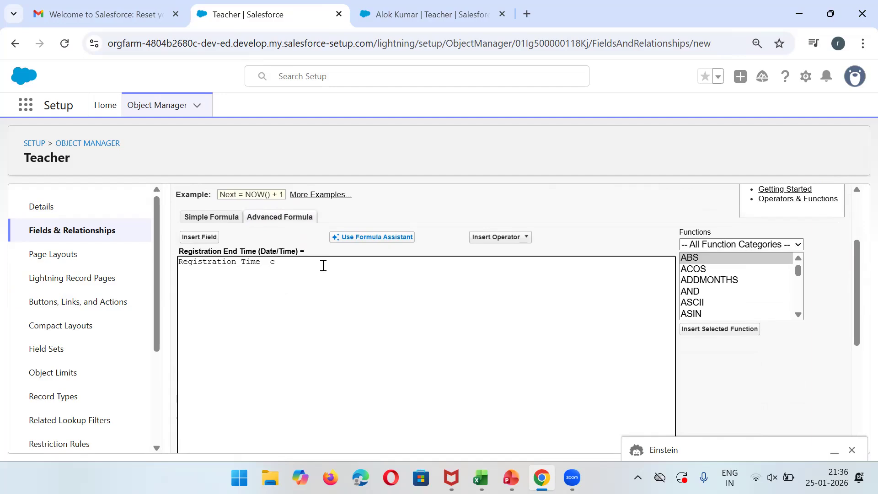
Add + 30 after Registration_Time__c and confirm the formula passes Check Syntax.
{"action": "left_click", "coordinate": [510, 238]}
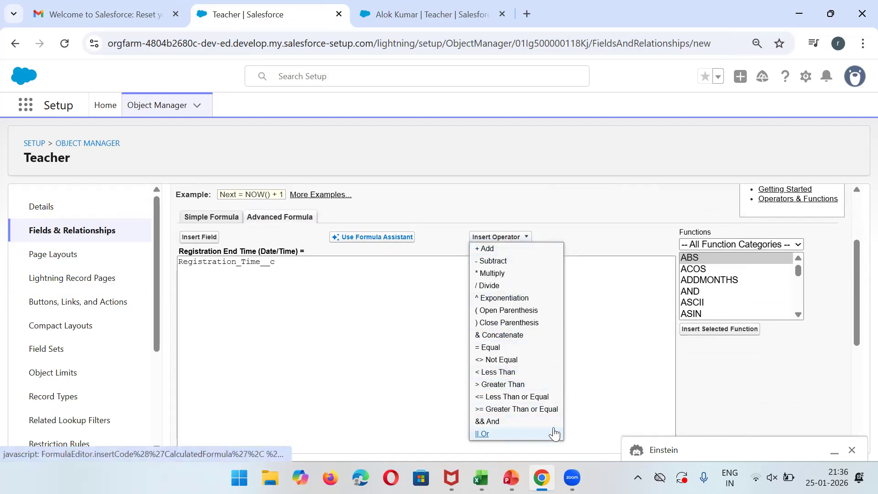
{"action": "left_click", "coordinate": [483, 248]}
{"action": "type", "text": "30"}
{"action": "left_click_drag", "start_coordinate": [857, 274], "coordinate": [857, 340]}
{"action": "left_click", "coordinate": [203, 387]}
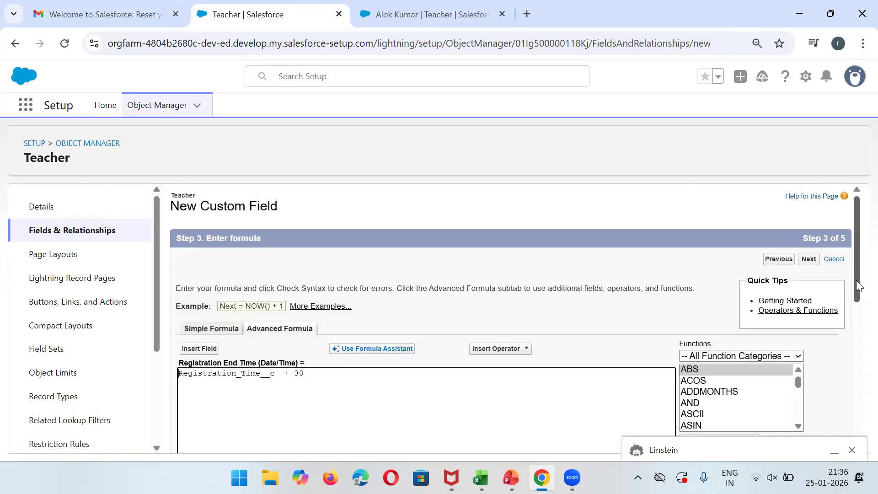
{"action": "scroll", "coordinate": [854, 284], "scroll_direction": "down", "scroll_amount": 3}
{"action": "scroll", "coordinate": [859, 366], "scroll_direction": "down", "scroll_amount": 3}
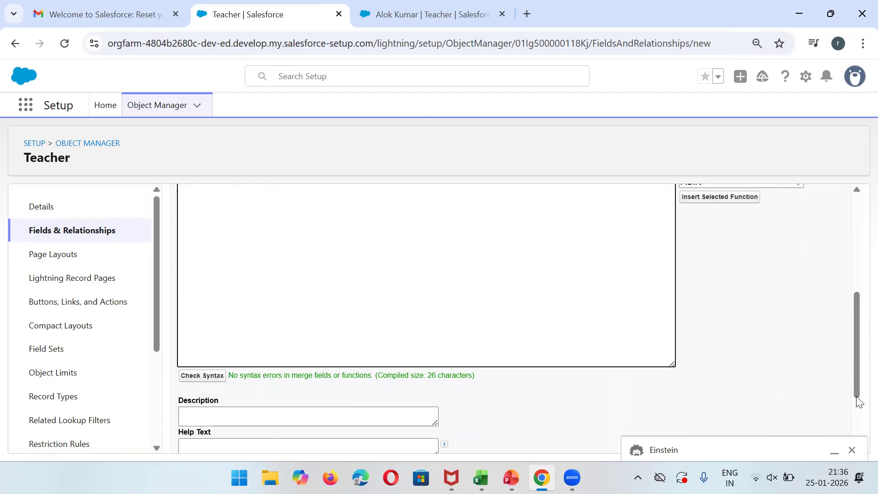
{"action": "scroll", "coordinate": [858, 386], "scroll_direction": "up", "scroll_amount": 5}
Test an invalid value after the plus, see the Field M syntax error, and restore 30.
{"action": "left_click", "coordinate": [315, 336]}
{"action": "key", "text": "BackSpace"}
{"action": "key", "text": "BackSpace"}
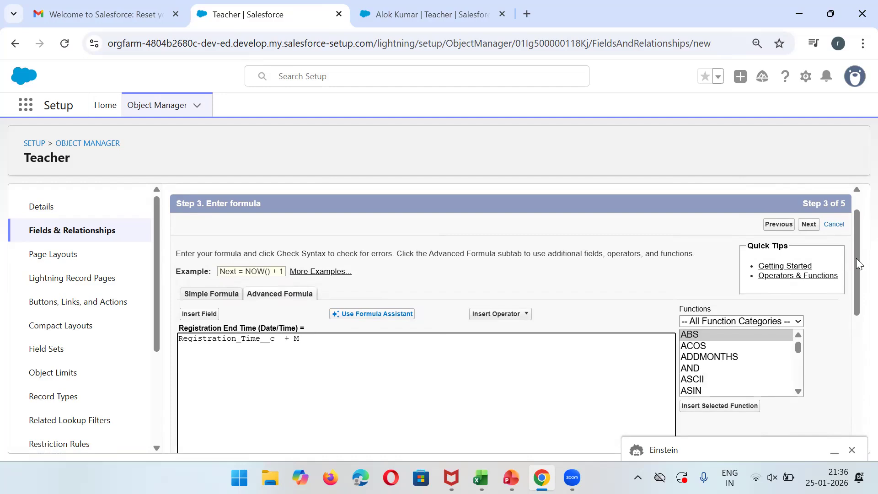
{"action": "left_click_drag", "start_coordinate": [856, 247], "coordinate": [857, 351]}
{"action": "left_click", "coordinate": [200, 322]}
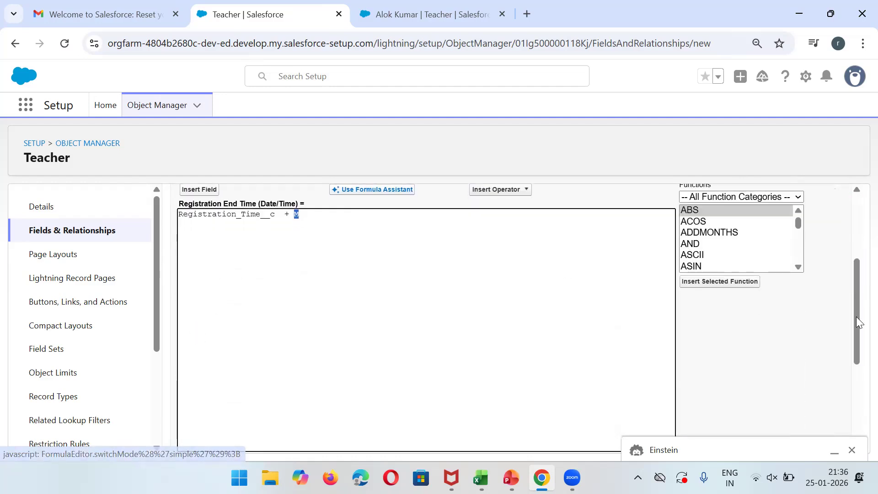
{"action": "left_click_drag", "start_coordinate": [858, 322], "coordinate": [857, 373]}
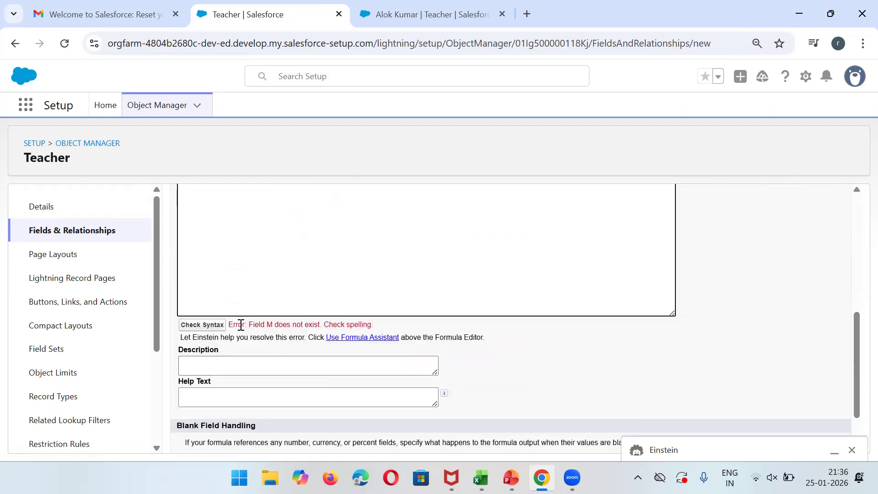
{"action": "triple_click", "coordinate": [265, 326]}
{"action": "left_click_drag", "start_coordinate": [857, 403], "coordinate": [856, 299]}
{"action": "left_click", "coordinate": [362, 299]}
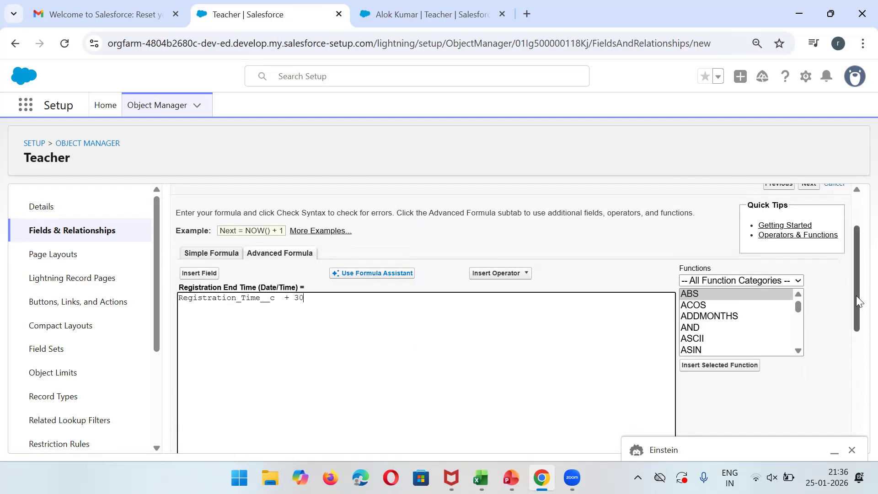
{"action": "mouse_move", "coordinate": [858, 299]}
{"action": "left_mouse_down"}
{"action": "mouse_move", "coordinate": [850, 264]}
{"action": "mouse_move", "coordinate": [858, 436]}
{"action": "mouse_move", "coordinate": [857, 295]}
{"action": "left_mouse_up"}
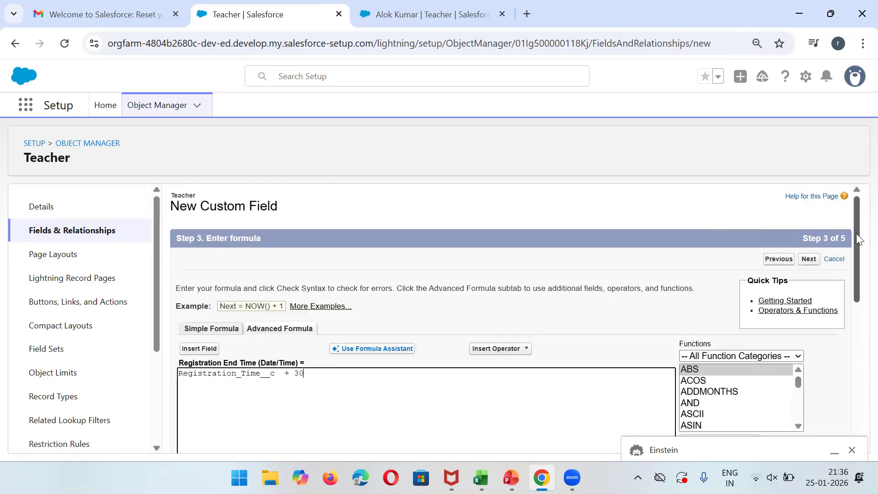
Finish the Registration End Time field onto Teacher Layout with Save & New, then view the teacher record.
{"action": "left_click", "coordinate": [811, 261]}
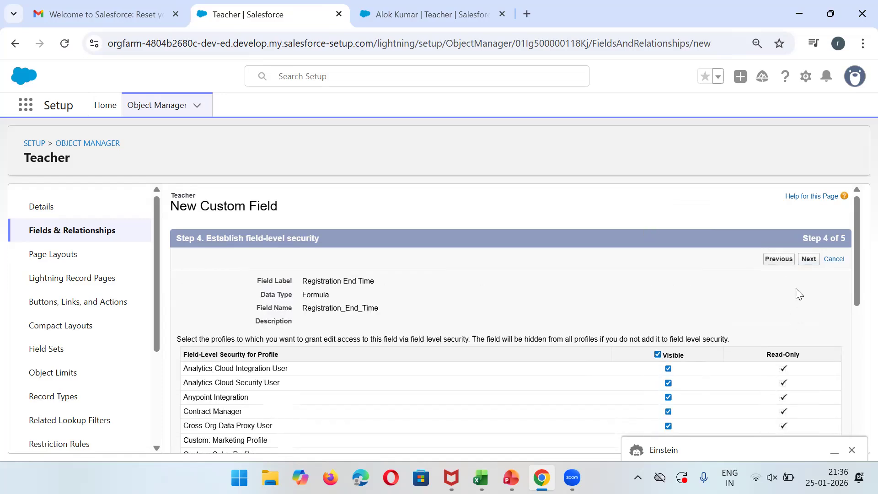
{"action": "left_click", "coordinate": [809, 258]}
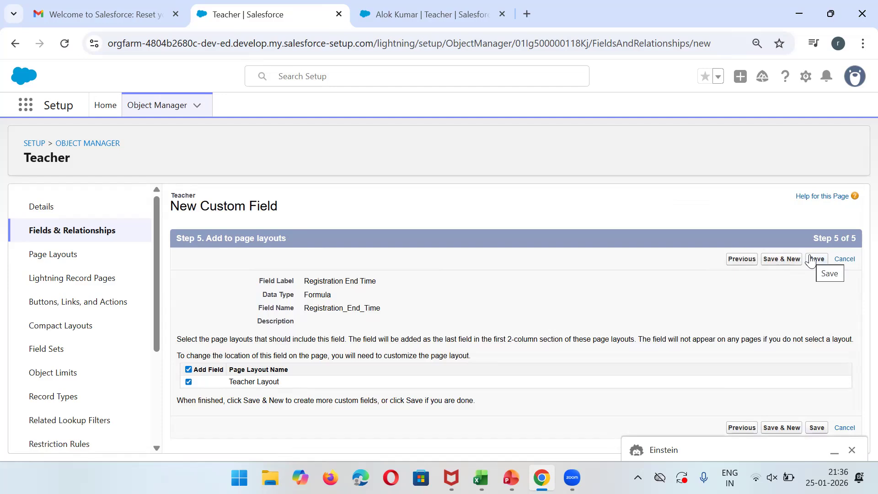
{"action": "left_click", "coordinate": [779, 259]}
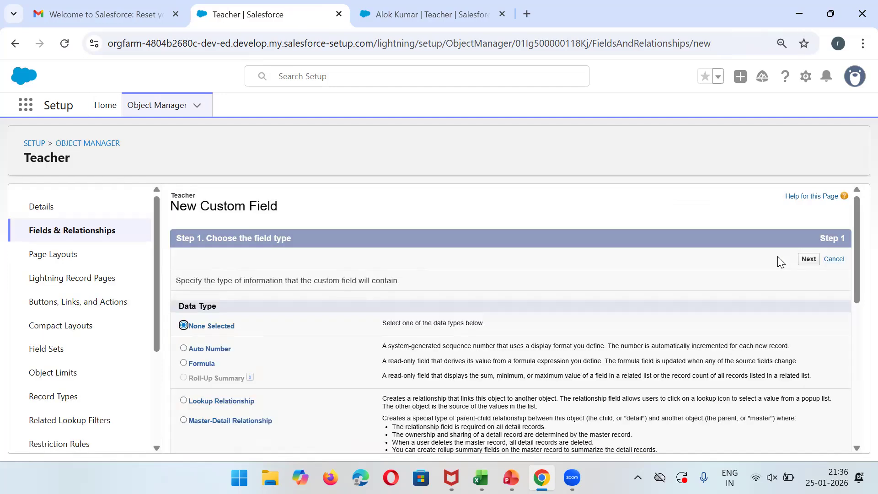
{"action": "left_click", "coordinate": [443, 7]}
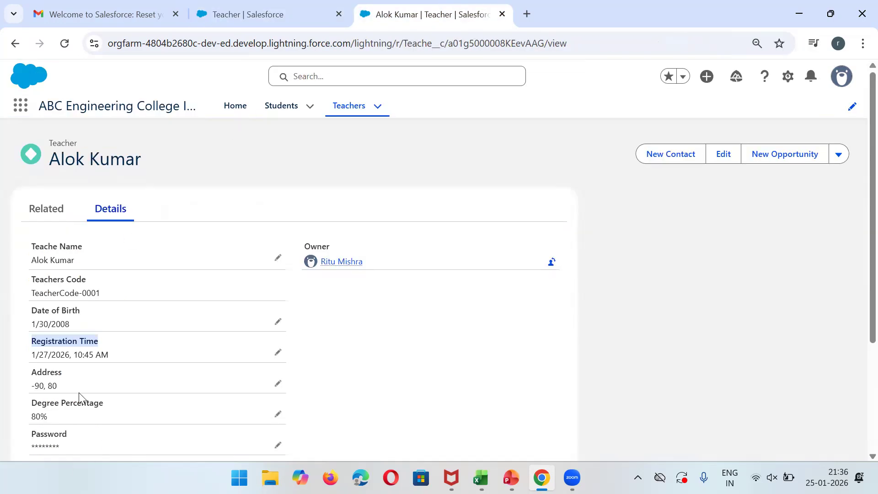
Create a Checkbox-returning formula field labelled Eligible For Higher Degree and advance to the formula step.
{"action": "left_click", "coordinate": [270, 13]}
{"action": "left_click", "coordinate": [202, 365]}
{"action": "left_click", "coordinate": [808, 259]}
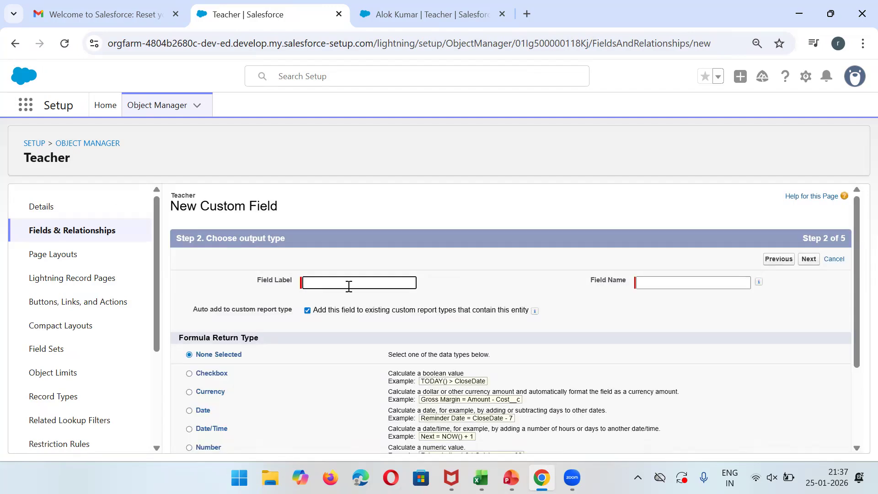
{"action": "left_click", "coordinate": [349, 286]}
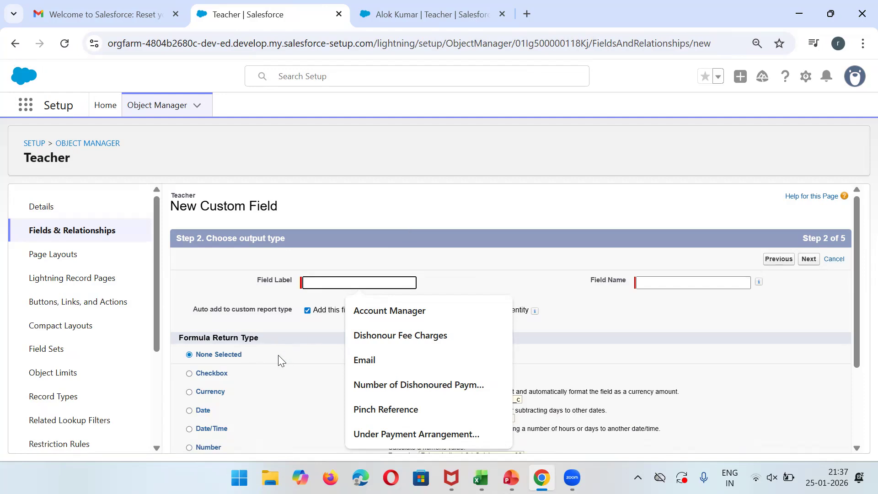
{"action": "left_click", "coordinate": [207, 376]}
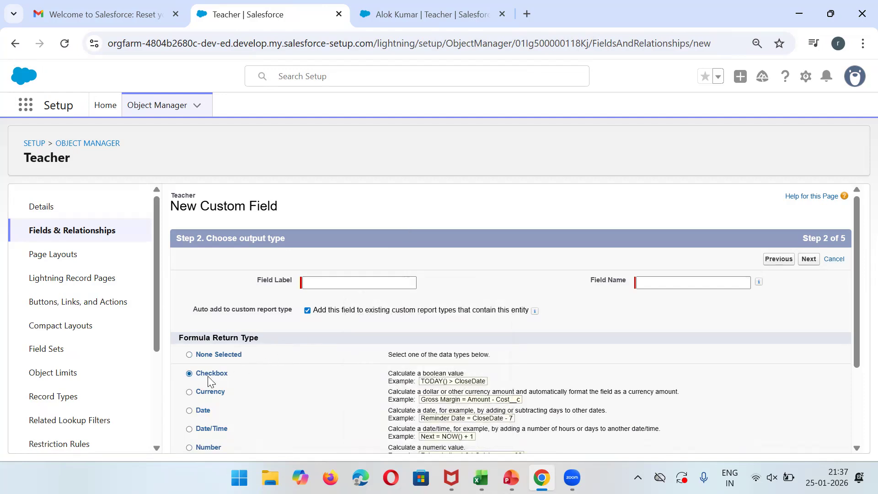
{"action": "left_click", "coordinate": [371, 283]}
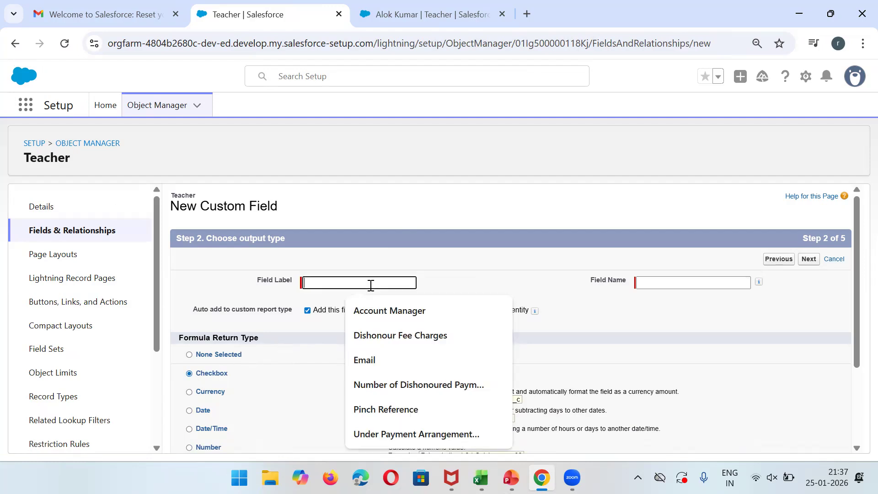
{"action": "type", "text": "El"}
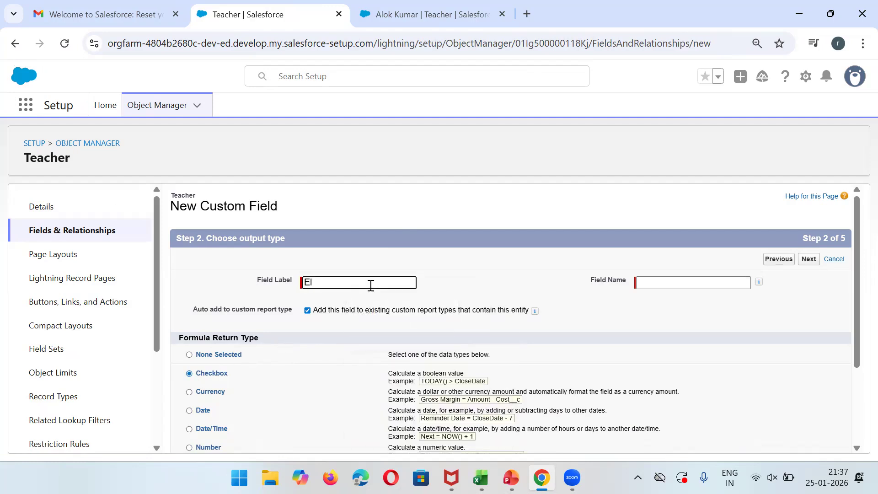
{"action": "type", "text": "liigible For Higher Degree"}
{"action": "left_click", "coordinate": [689, 279]}
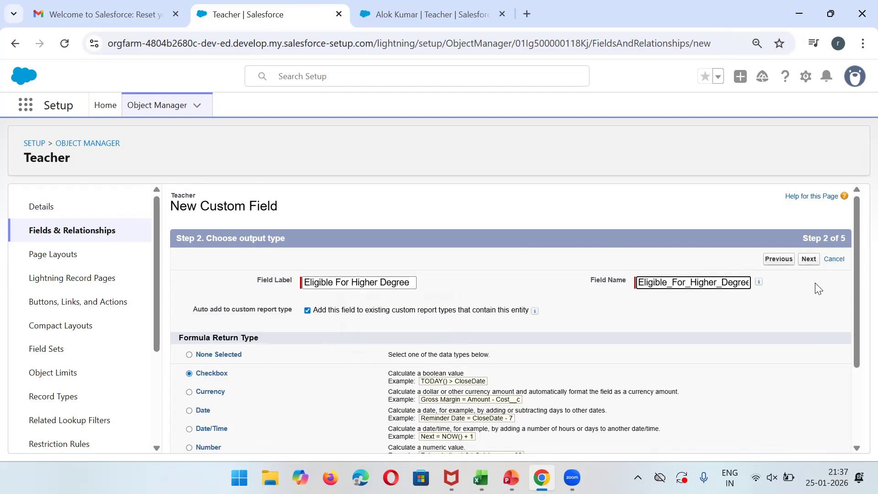
{"action": "left_click", "coordinate": [810, 260]}
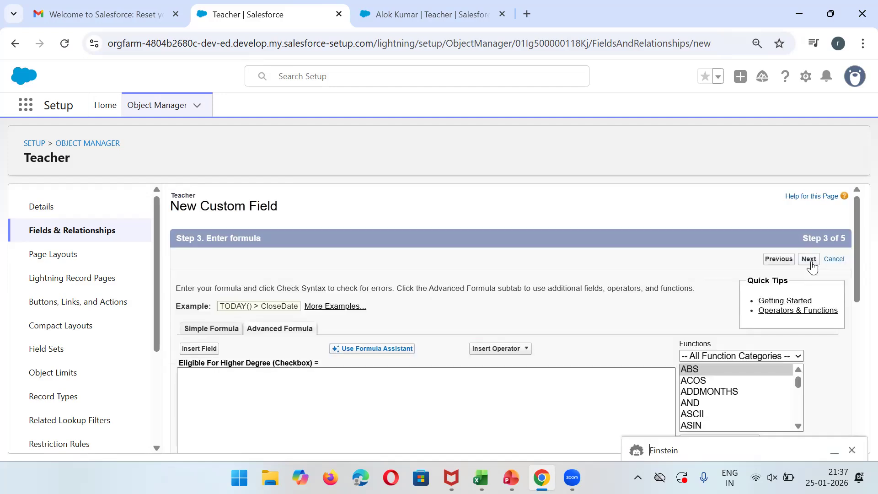
Check the Degree Percentage field on the teacher record, then insert Degree_Percentage__c into the formula.
{"action": "left_click_drag", "start_coordinate": [856, 249], "coordinate": [856, 278]}
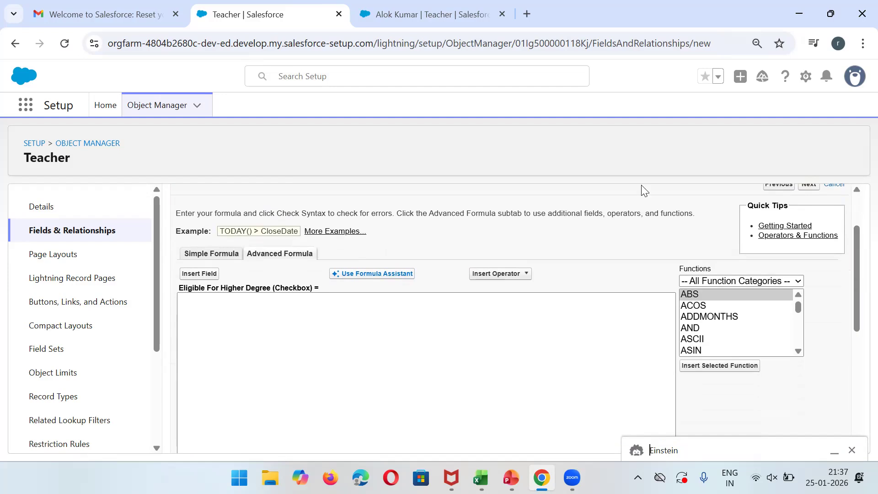
{"action": "left_click", "coordinate": [463, 9]}
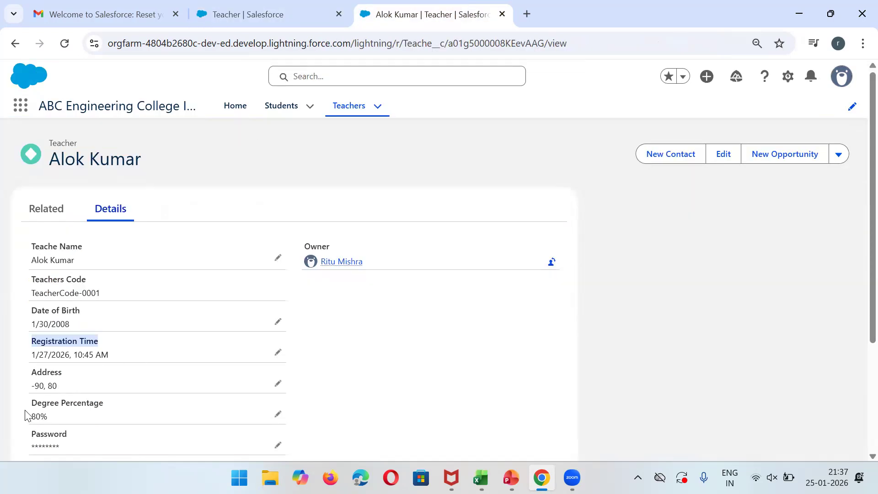
{"action": "left_click_drag", "start_coordinate": [30, 404], "coordinate": [114, 407]}
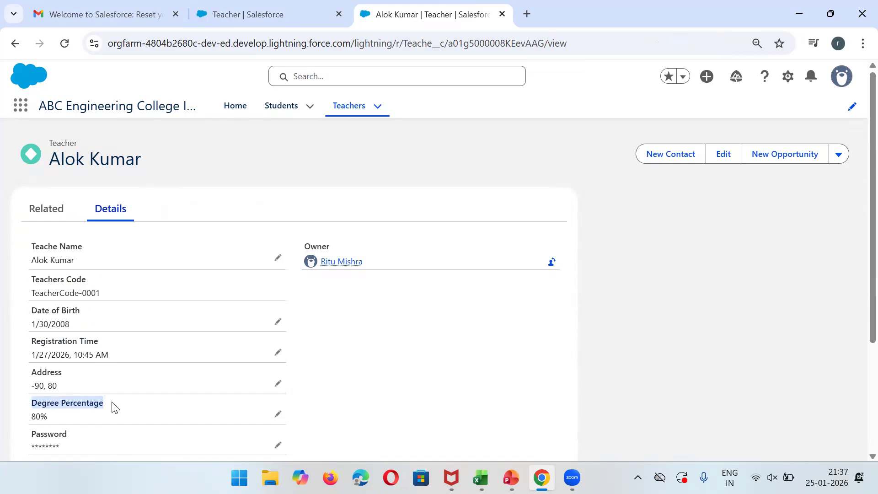
{"action": "left_click", "coordinate": [300, 7]}
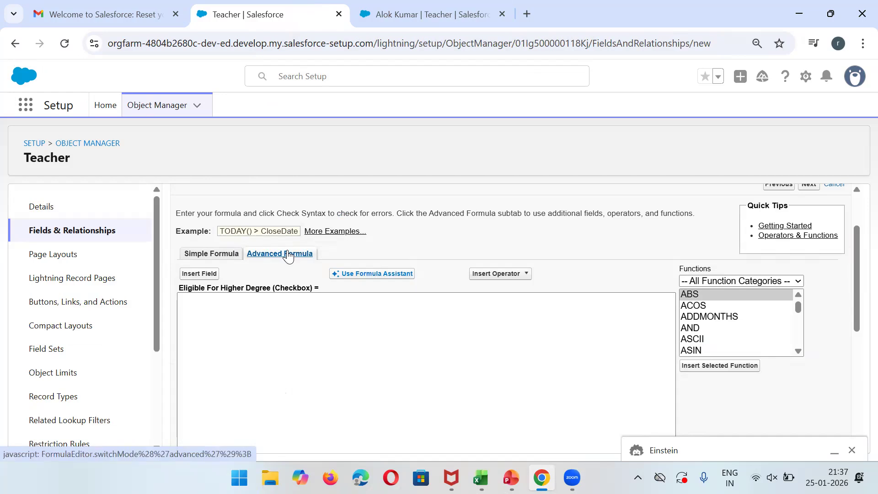
{"action": "left_click", "coordinate": [193, 274]}
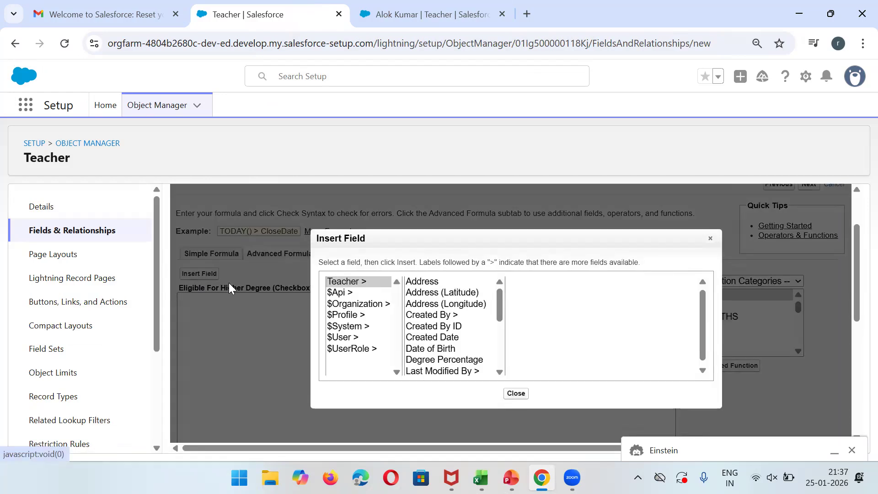
{"action": "left_click", "coordinate": [334, 283]}
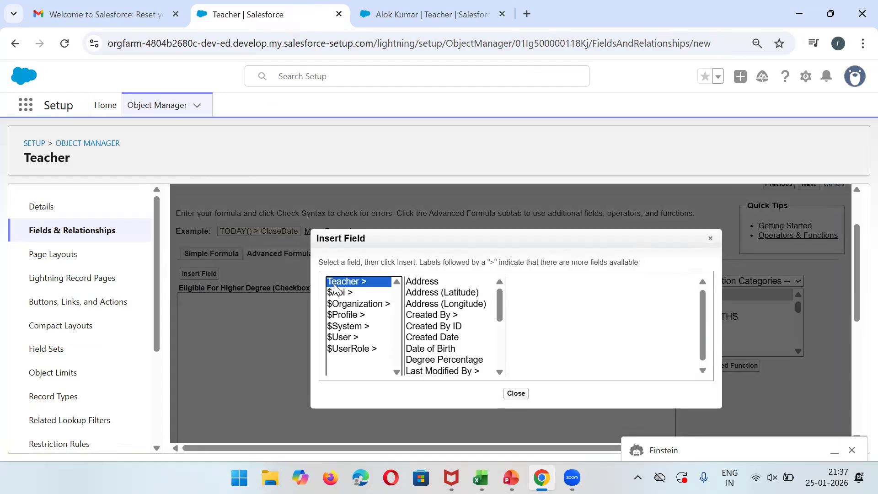
{"action": "mouse_move", "coordinate": [500, 300]}
{"action": "left_mouse_down"}
{"action": "mouse_move", "coordinate": [508, 363]}
{"action": "mouse_move", "coordinate": [510, 305]}
{"action": "left_mouse_up"}
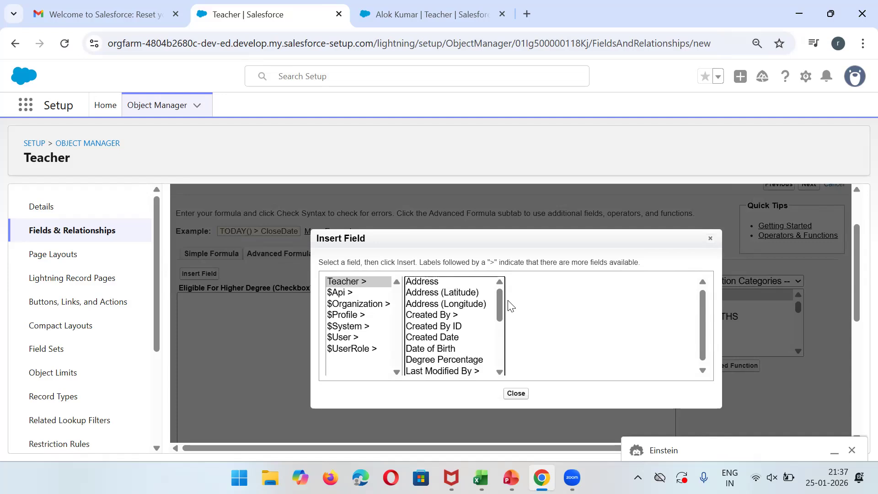
{"action": "left_click", "coordinate": [440, 361]}
{"action": "left_click", "coordinate": [563, 348]}
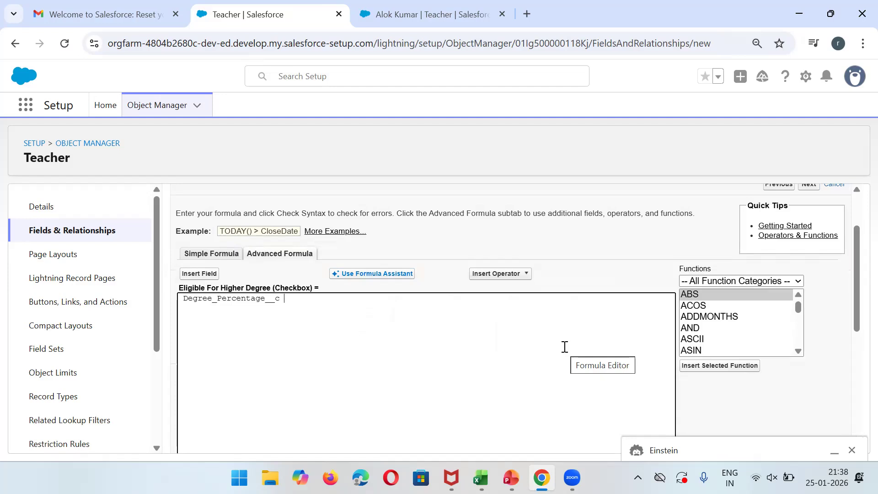
Complete the condition as Degree_Percentage__c >= 80 and advance to field-level security.
{"action": "left_click", "coordinate": [509, 275]}
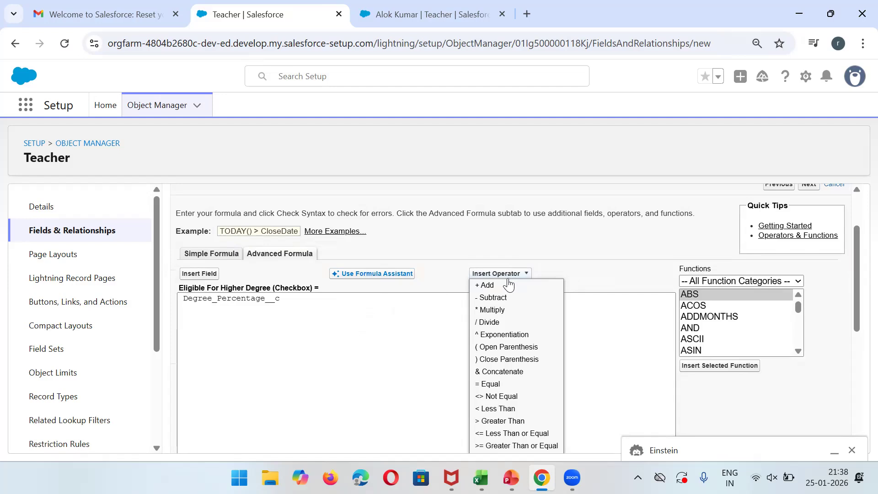
{"action": "left_click_drag", "start_coordinate": [857, 284], "coordinate": [856, 298]}
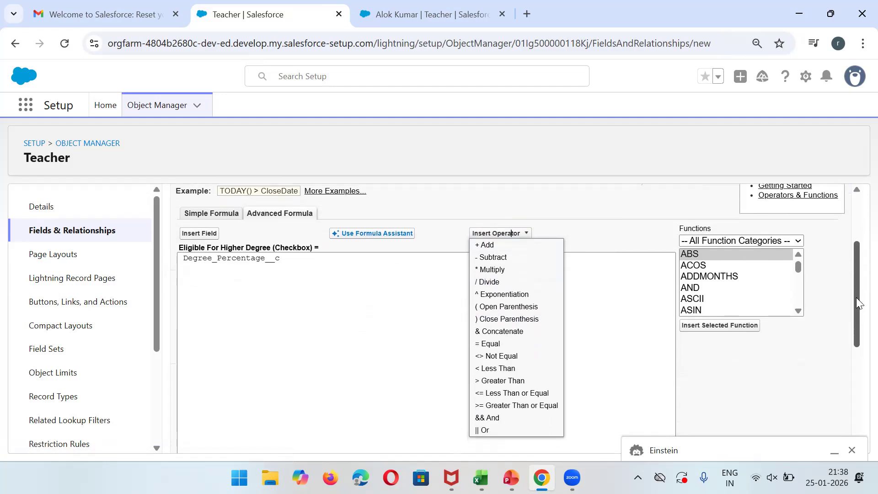
{"action": "left_click", "coordinate": [497, 407]}
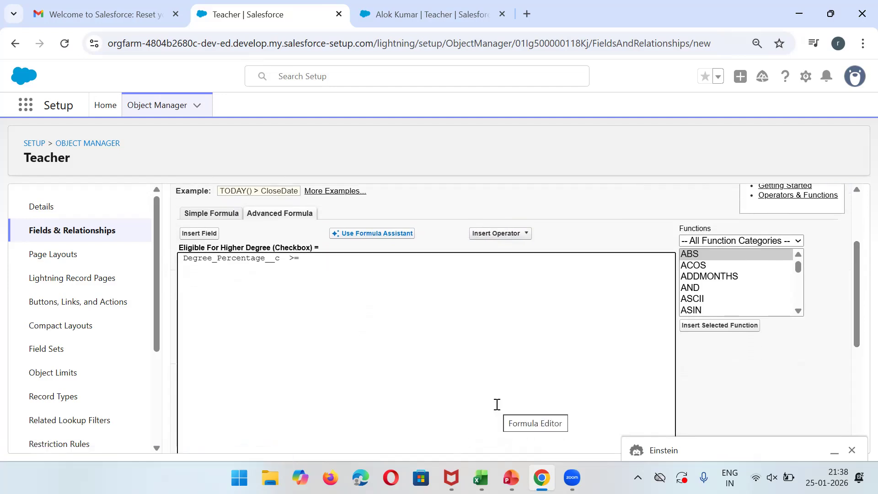
{"action": "type", "text": "80"}
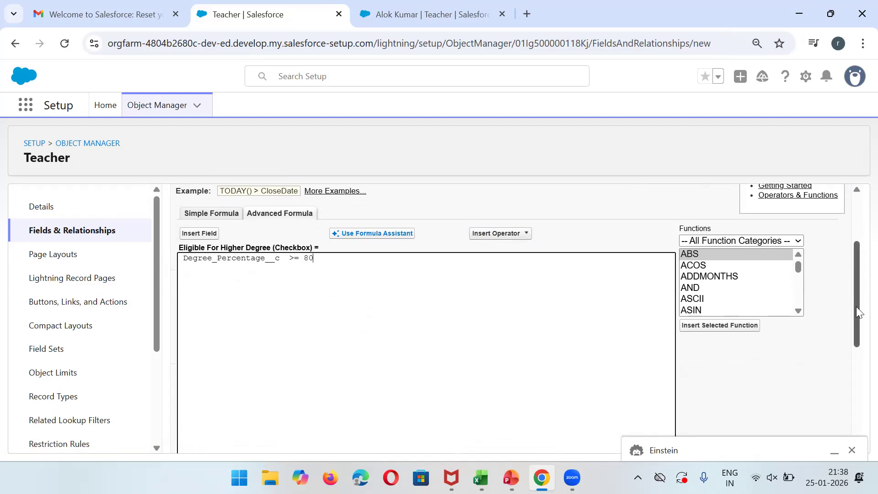
{"action": "left_click_drag", "start_coordinate": [856, 306], "coordinate": [856, 252]}
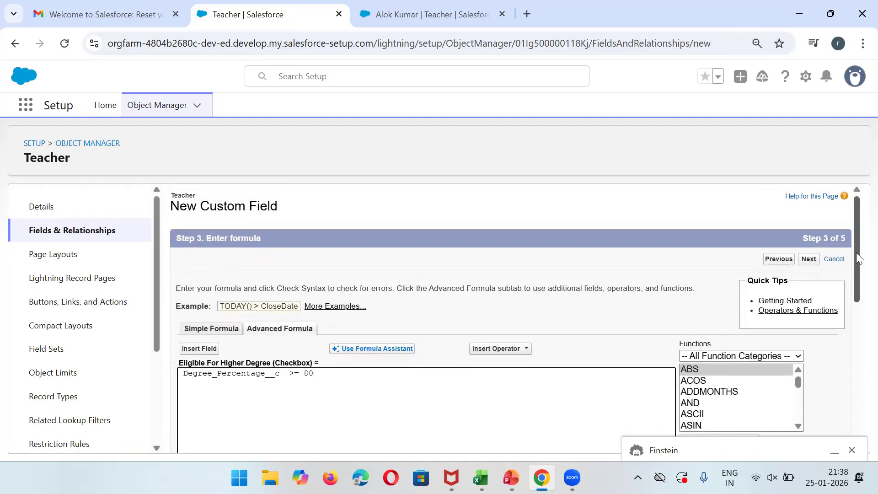
{"action": "left_click", "coordinate": [809, 259]}
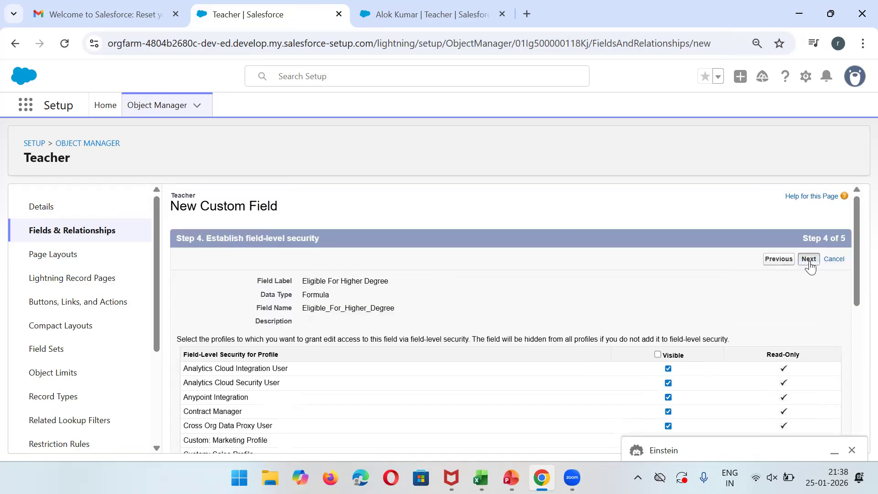
Save the Eligible For Higher Degree Formula (Checkbox) field and find it in the Teacher field list.
{"action": "left_click", "coordinate": [809, 260]}
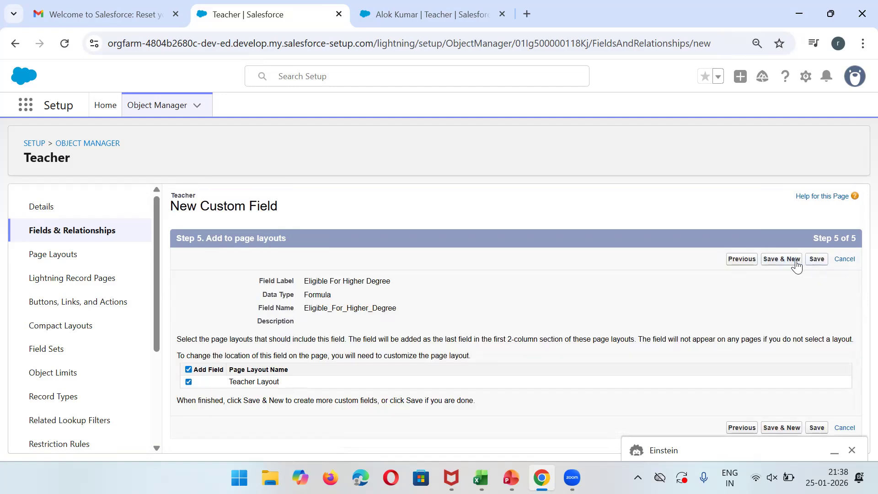
{"action": "left_click", "coordinate": [819, 263]}
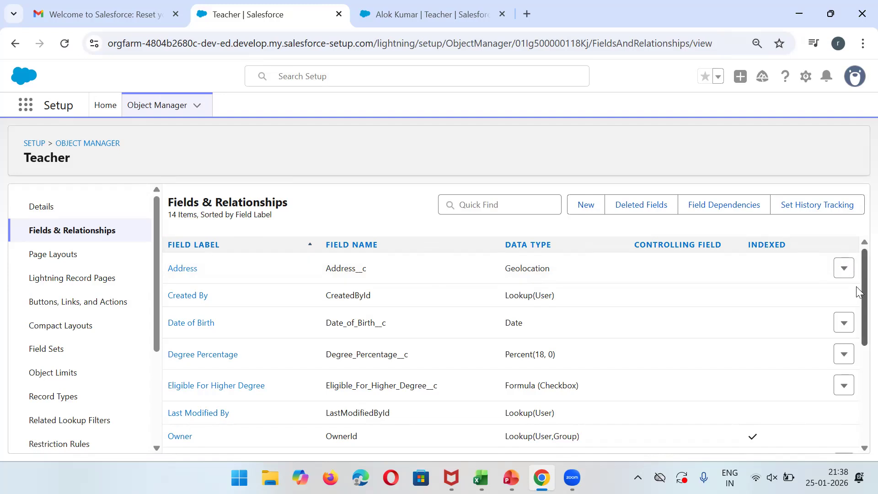
{"action": "scroll", "coordinate": [856, 302], "scroll_direction": "down", "scroll_amount": 2}
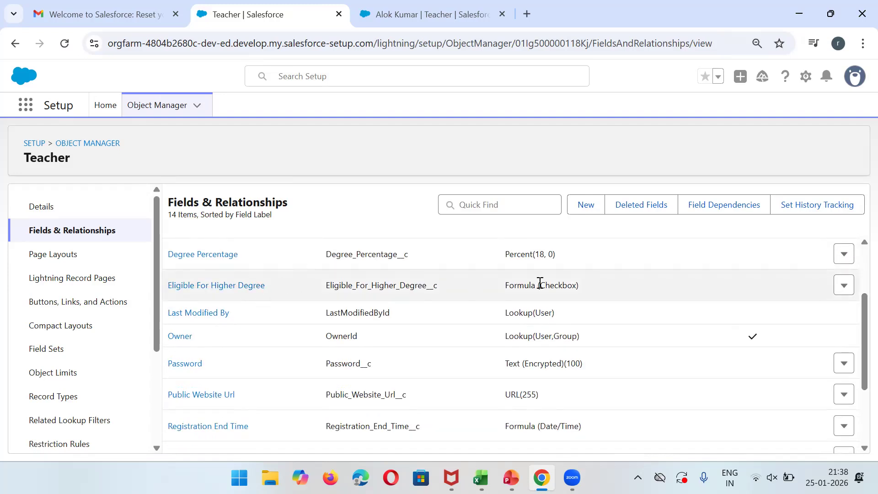
{"action": "left_click_drag", "start_coordinate": [574, 286], "coordinate": [504, 286]}
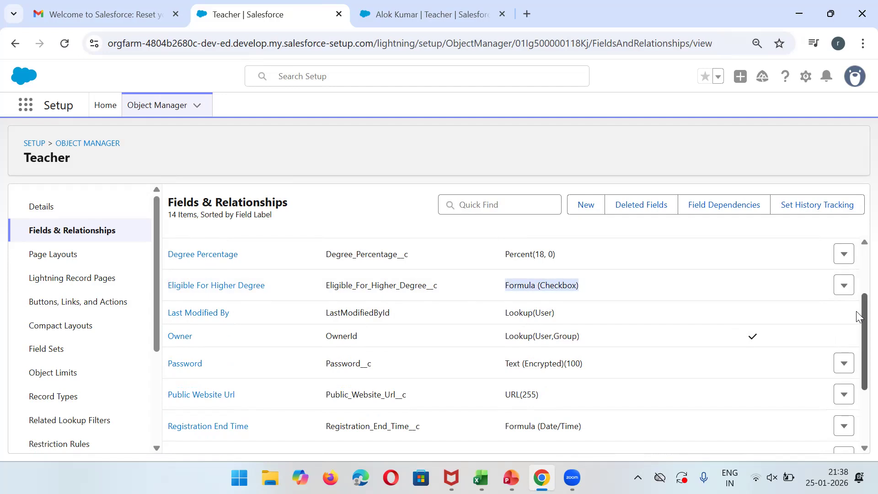
{"action": "scroll", "coordinate": [856, 322], "scroll_direction": "down", "scroll_amount": 2}
{"action": "triple_click", "coordinate": [553, 314]}
Reload the teacher record and scroll to the unticked Eligible For Higher Degree below Registration End Time.
{"action": "left_click", "coordinate": [428, 14]}
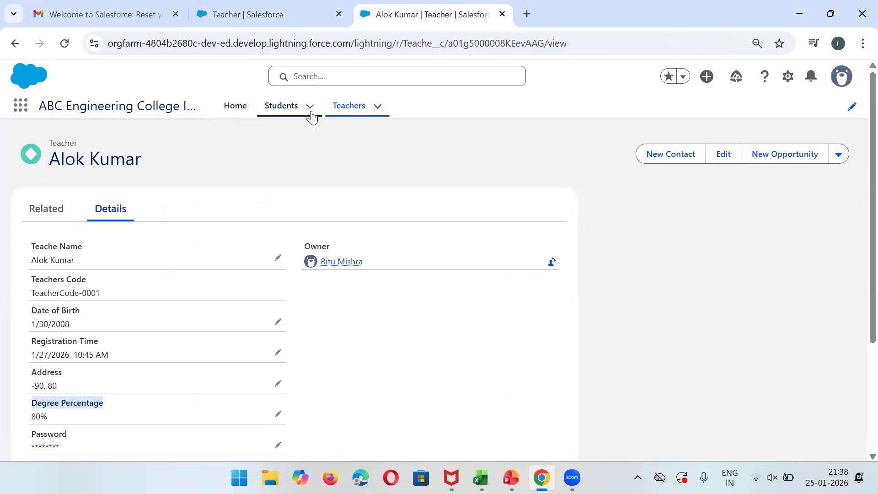
{"action": "left_click", "coordinate": [70, 40]}
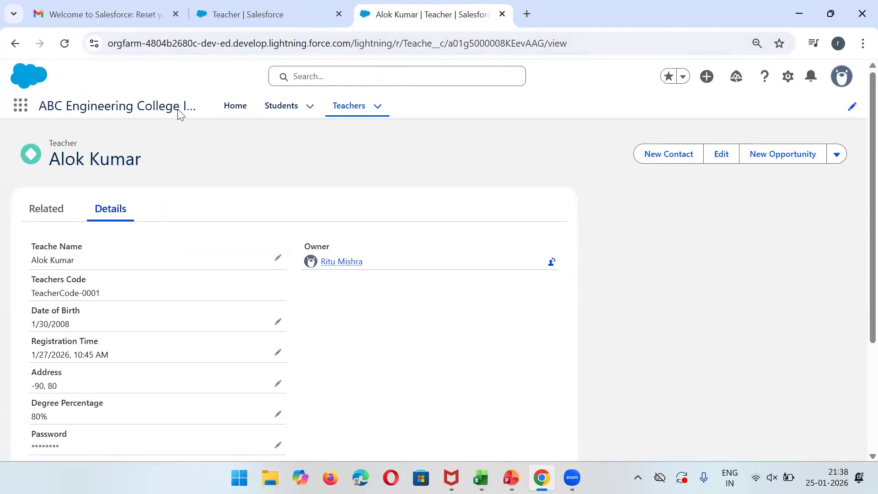
{"action": "left_click", "coordinate": [64, 42]}
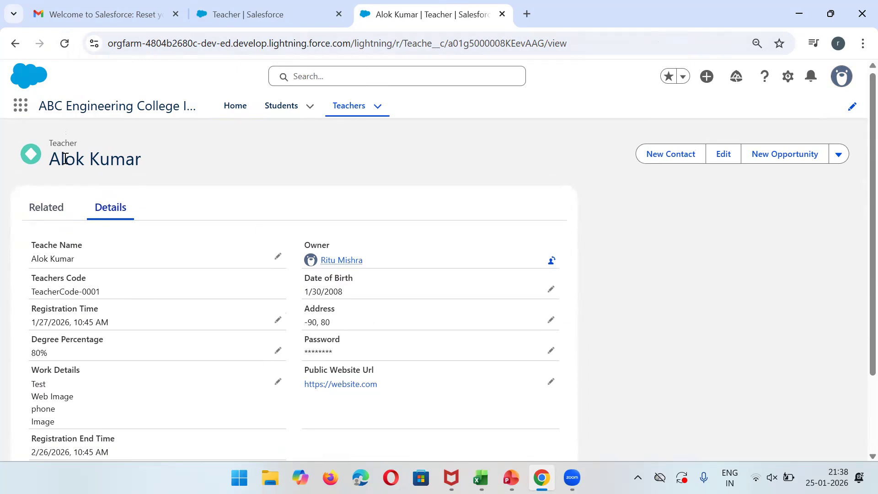
{"action": "left_click", "coordinate": [288, 9]}
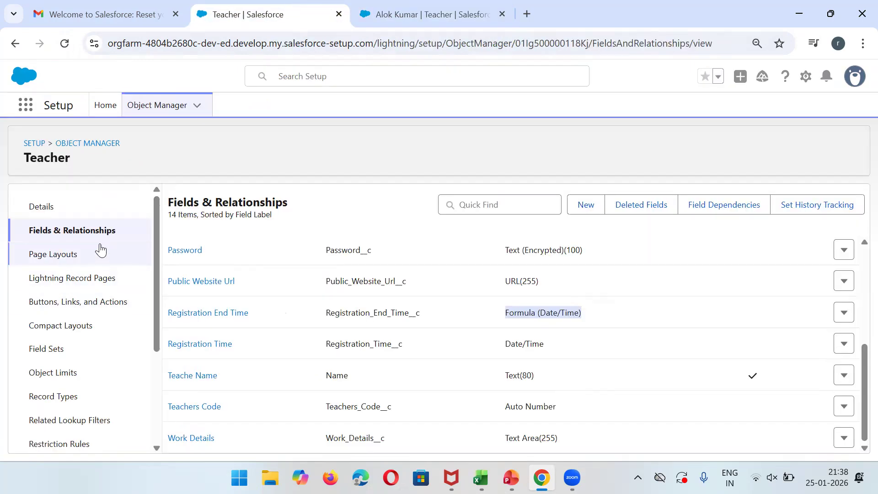
{"action": "left_click", "coordinate": [433, 5]}
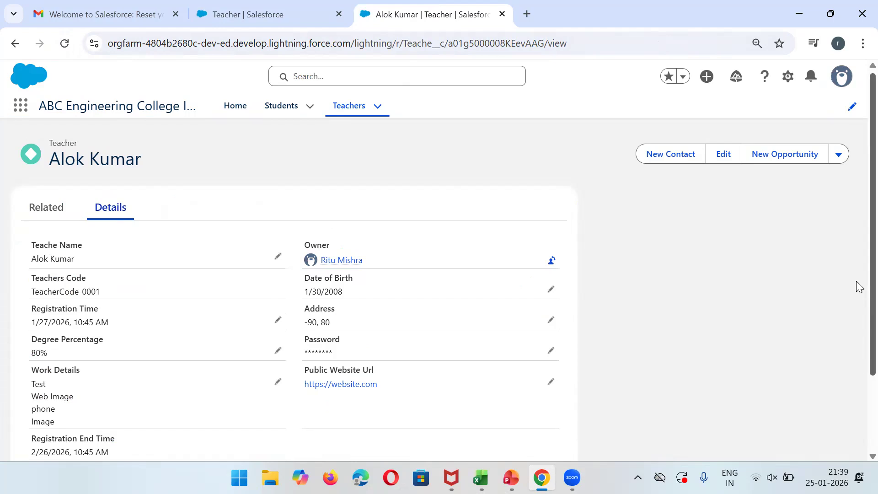
{"action": "key", "text": "ctrl+shift+Home"}
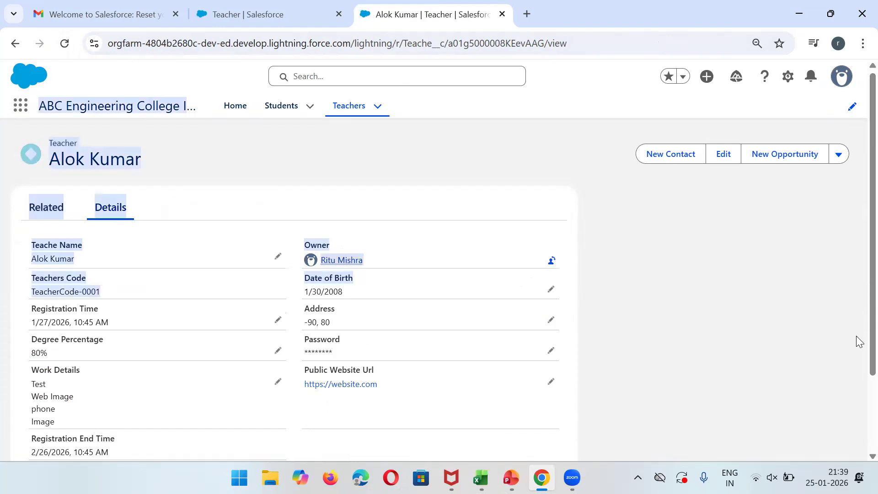
{"action": "left_click", "coordinate": [744, 273]}
{"action": "scroll", "coordinate": [859, 304], "scroll_direction": "down", "scroll_amount": 2}
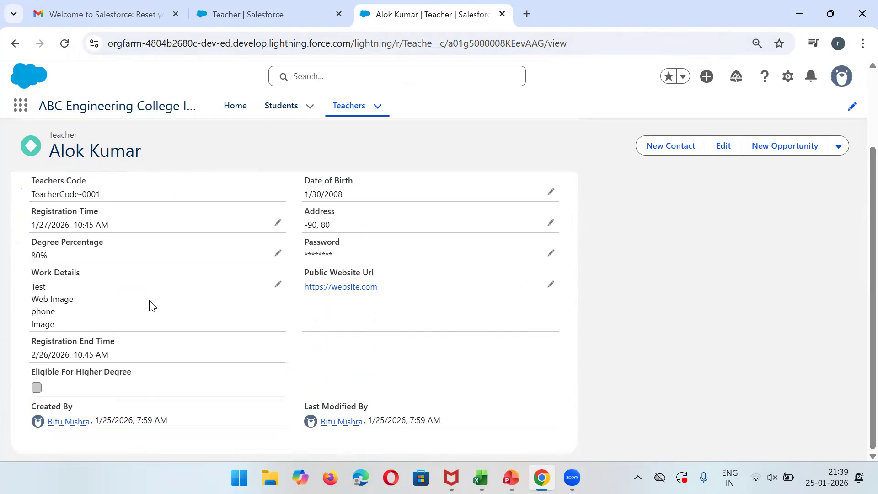
{"action": "left_click_drag", "start_coordinate": [32, 344], "coordinate": [117, 343]}
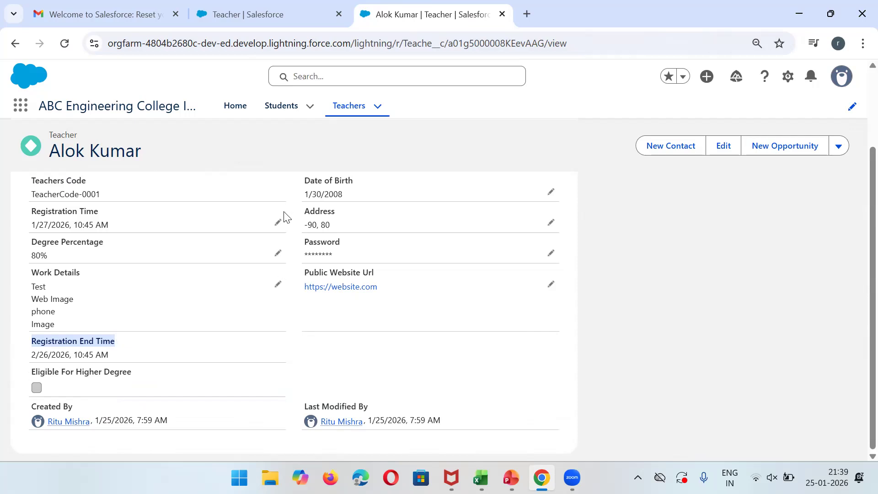
{"action": "left_click", "coordinate": [551, 195]}
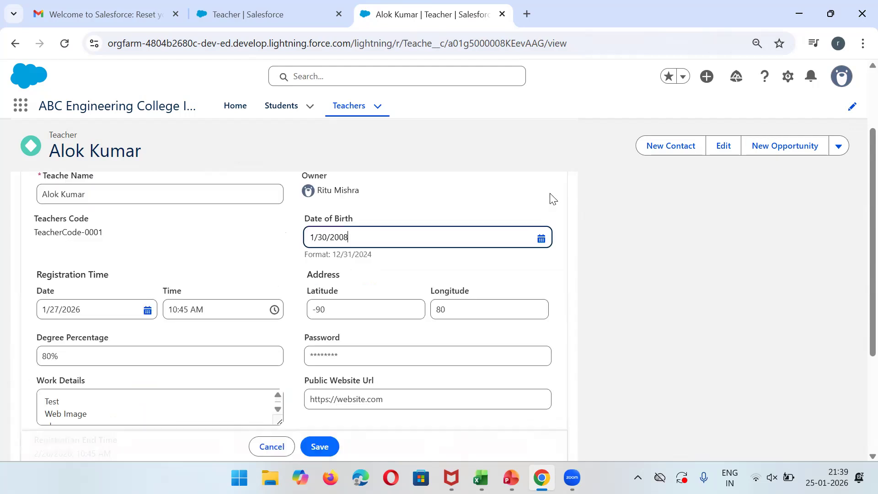
{"action": "left_click", "coordinate": [482, 234]}
{"action": "left_click", "coordinate": [514, 413]}
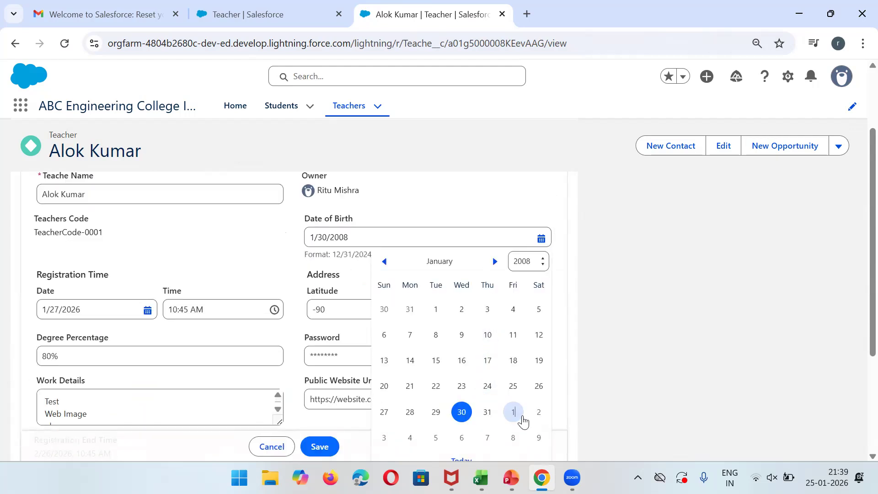
{"action": "left_click", "coordinate": [517, 237]}
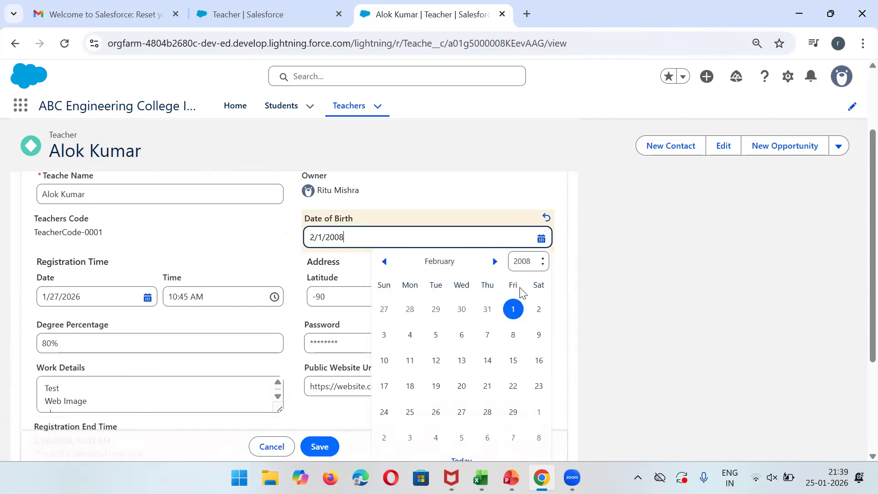
{"action": "left_click", "coordinate": [539, 413]}
{"action": "left_click", "coordinate": [320, 446]}
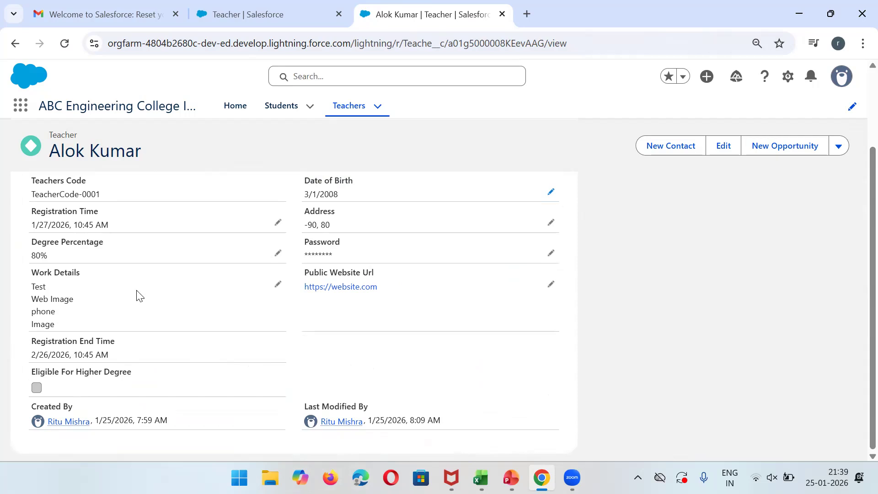
{"action": "key", "text": "Escape"}
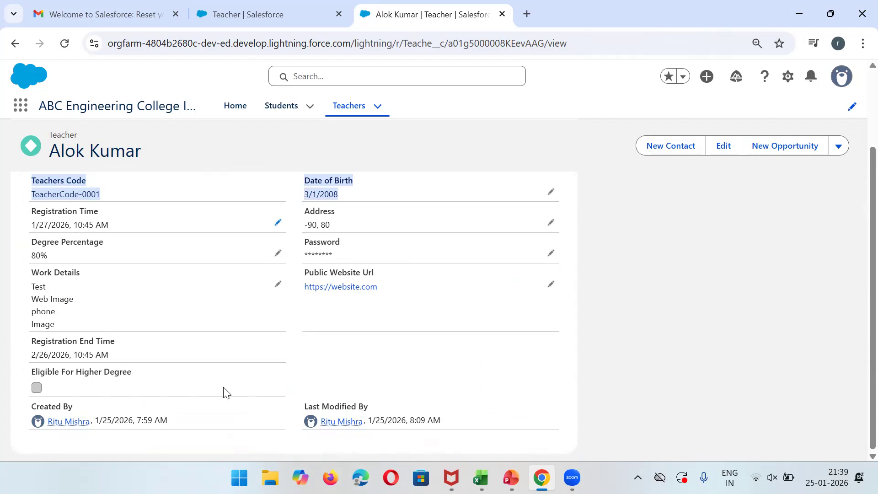
{"action": "left_click", "coordinate": [613, 326]}
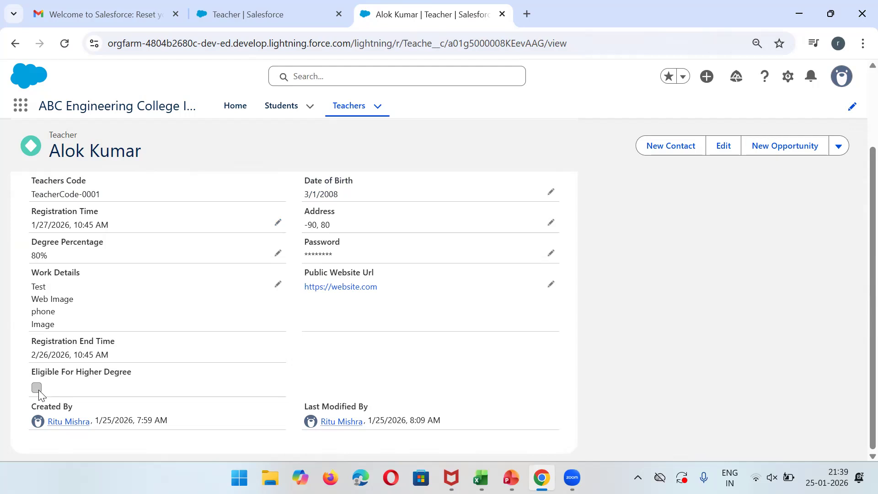
Open the Eligible For Higher Degree field for editing and dismiss the Einstein Formulas popup.
{"action": "left_click", "coordinate": [278, 8]}
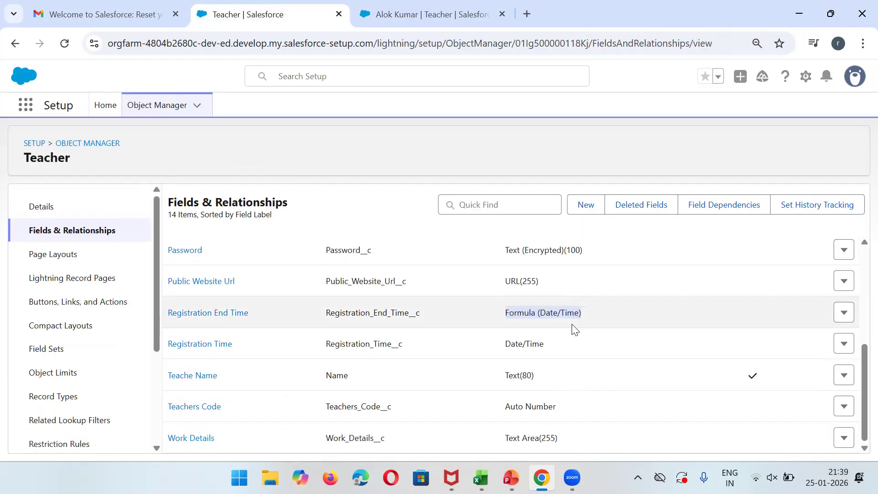
{"action": "left_click_drag", "start_coordinate": [860, 392], "coordinate": [857, 338]}
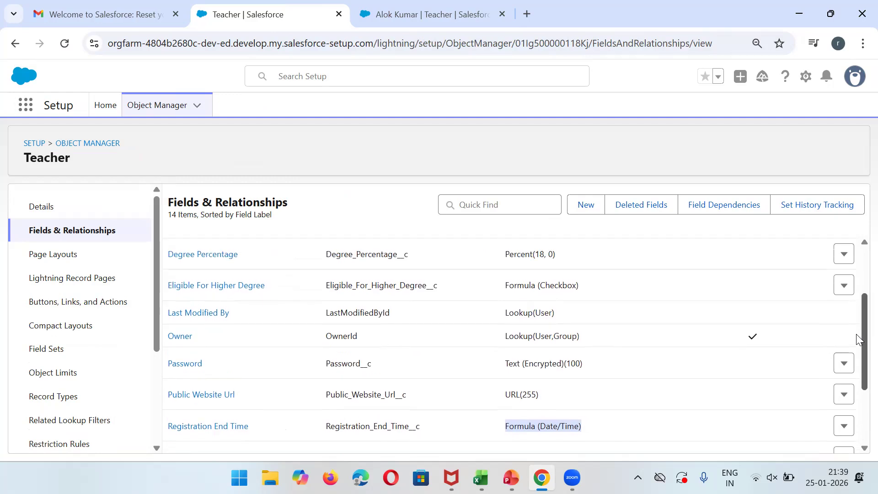
{"action": "left_click", "coordinate": [240, 284]}
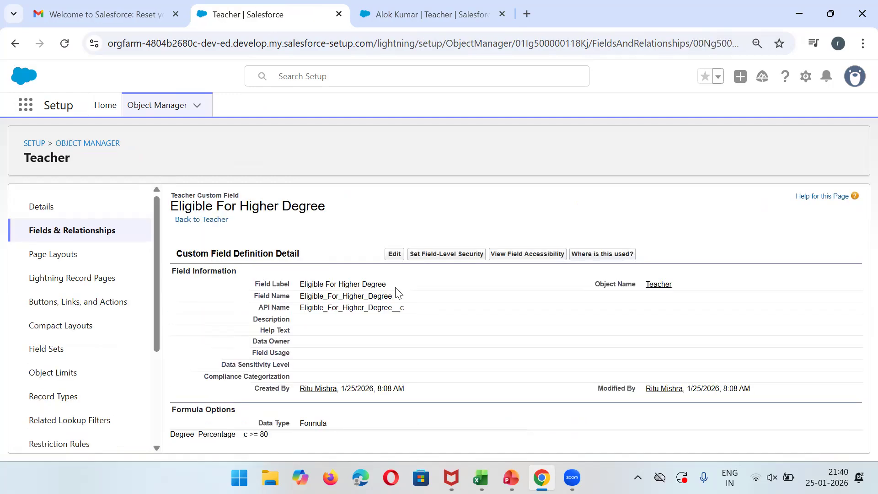
{"action": "left_click", "coordinate": [396, 254]}
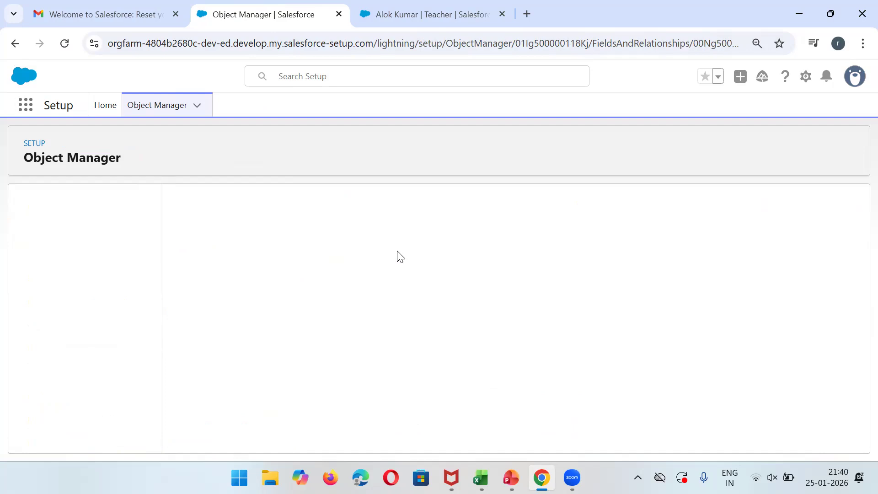
{"action": "key", "text": "ctrl+Tab"}
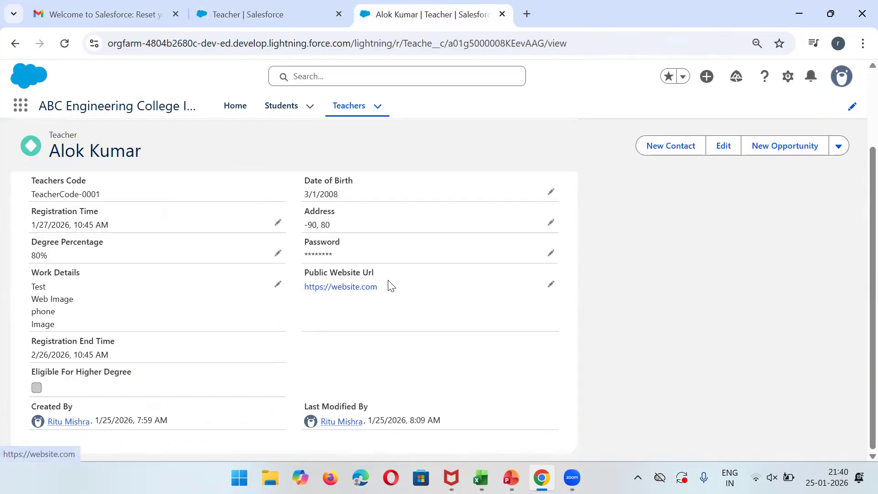
{"action": "left_click", "coordinate": [254, 6]}
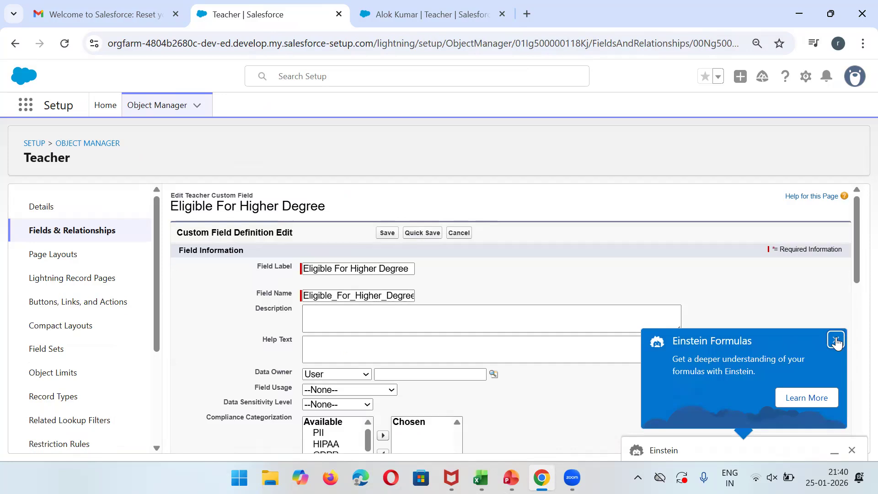
{"action": "left_click_drag", "start_coordinate": [856, 245], "coordinate": [857, 319]}
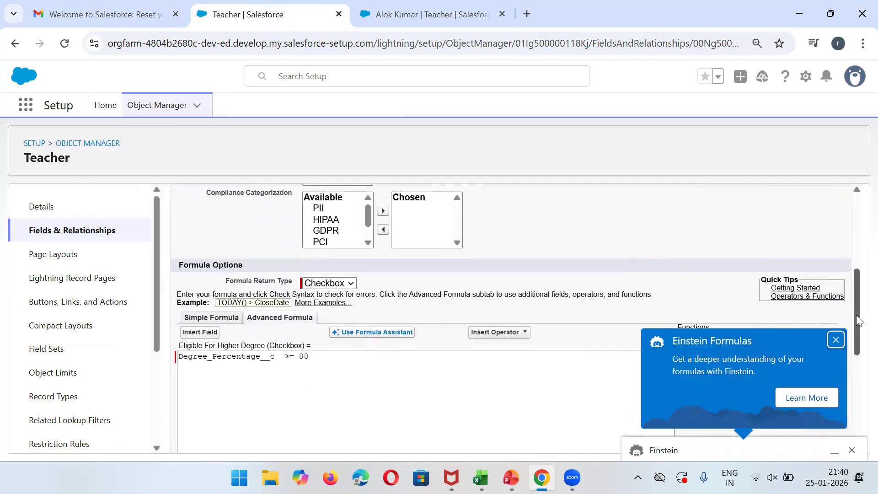
{"action": "left_click", "coordinate": [835, 340]}
{"action": "left_click", "coordinate": [250, 362]}
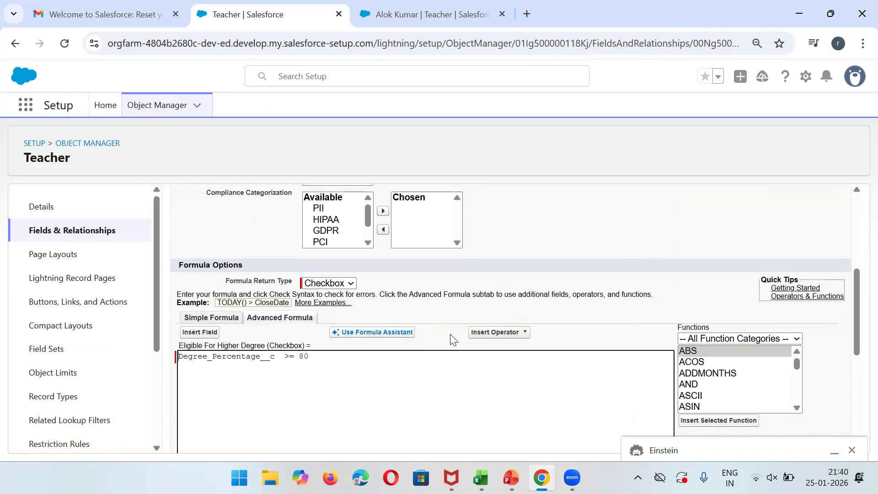
Open the formula examples and operators-and-functions help pages in separate tabs.
{"action": "left_click", "coordinate": [498, 335]}
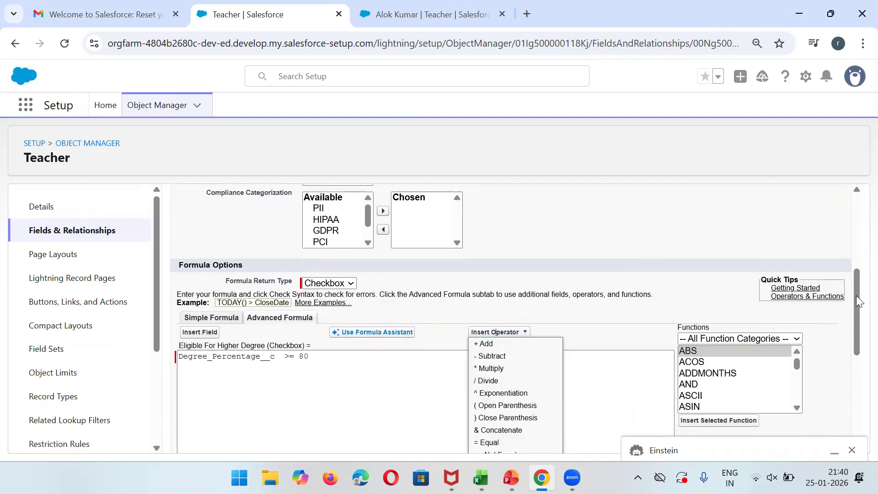
{"action": "scroll", "coordinate": [859, 320], "scroll_direction": "down", "scroll_amount": 1}
{"action": "scroll", "coordinate": [858, 320], "scroll_direction": "down", "scroll_amount": 2}
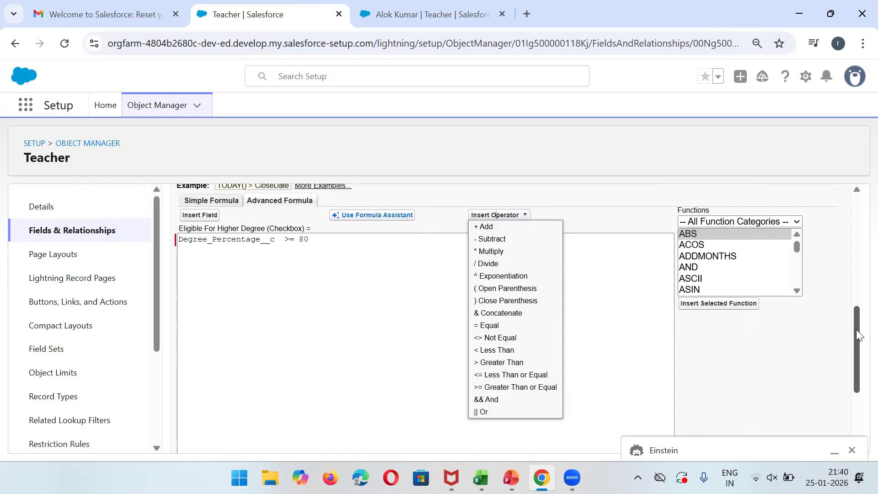
{"action": "left_click_drag", "start_coordinate": [857, 336], "coordinate": [859, 312]}
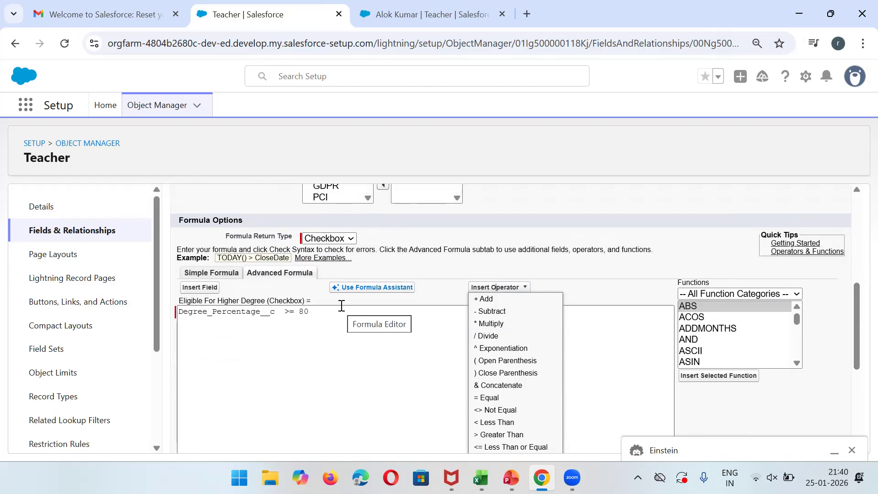
{"action": "right_click", "coordinate": [311, 261]}
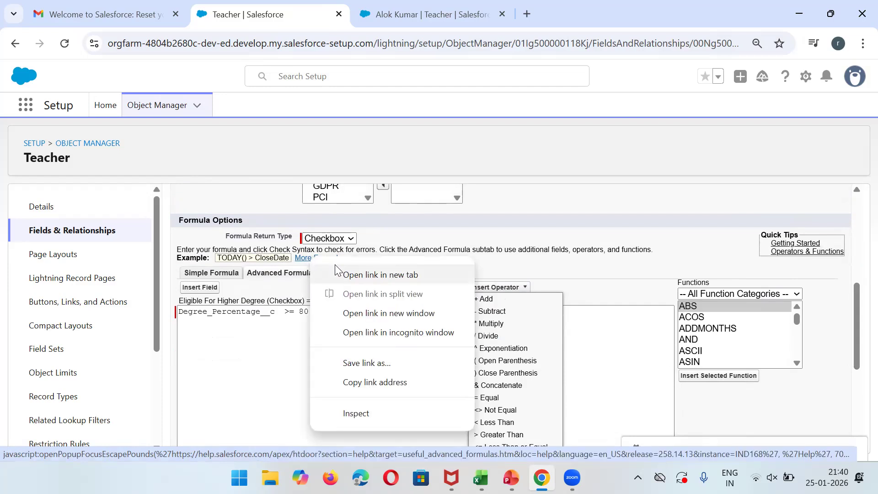
{"action": "left_click", "coordinate": [349, 274]}
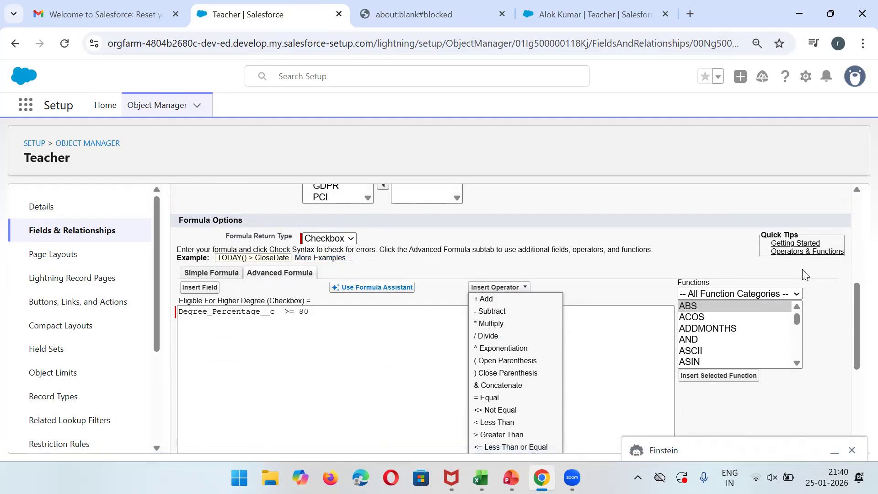
{"action": "right_click", "coordinate": [799, 256]}
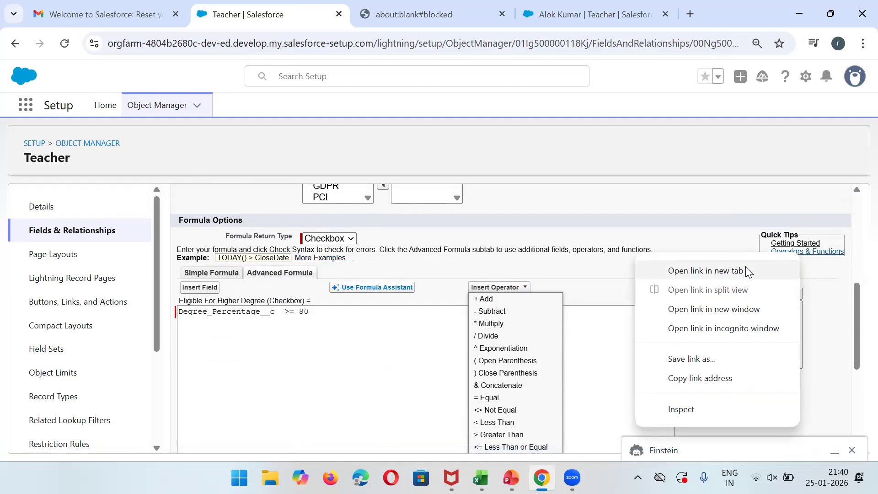
{"action": "left_click", "coordinate": [748, 271]}
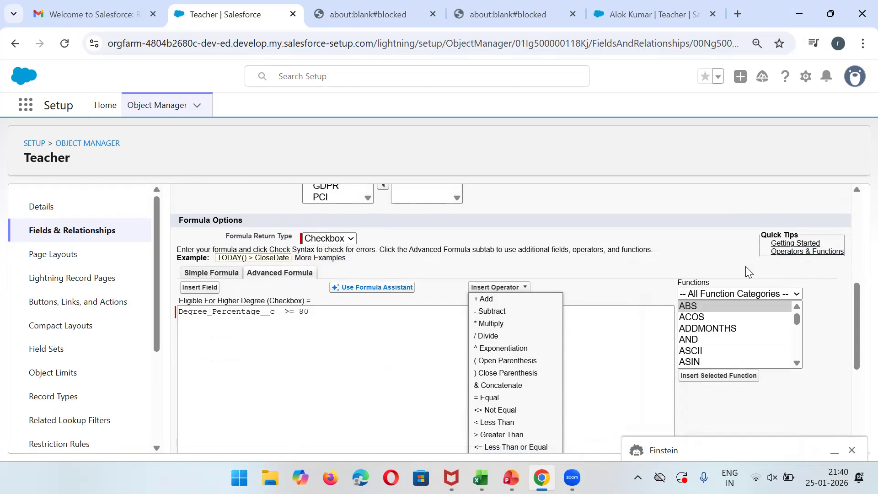
{"action": "left_click", "coordinate": [438, 12]}
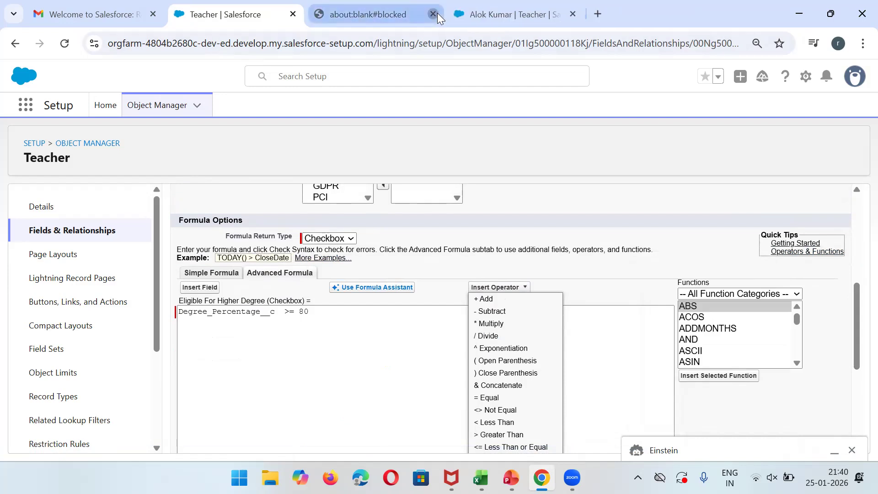
{"action": "left_click", "coordinate": [206, 315]}
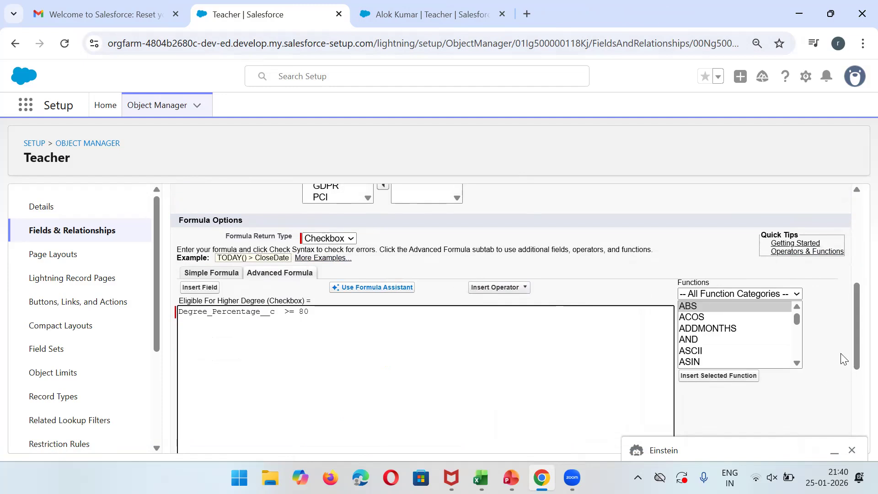
Insert the IF(logical_test, value_if_true, value_if_false) template before Degree_Percentage__c >= 80.
{"action": "double_click", "coordinate": [799, 343]}
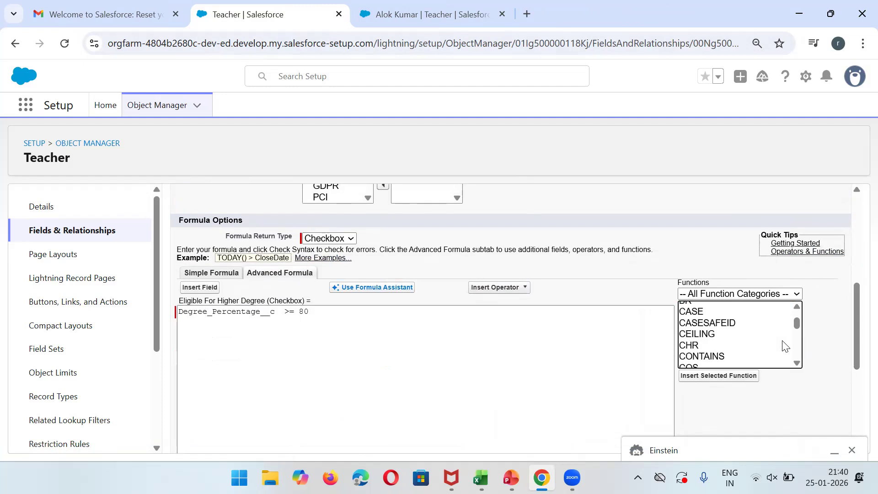
{"action": "left_click_drag", "start_coordinate": [797, 323], "coordinate": [800, 359]}
{"action": "left_click", "coordinate": [721, 327]}
{"action": "key", "text": "i"}
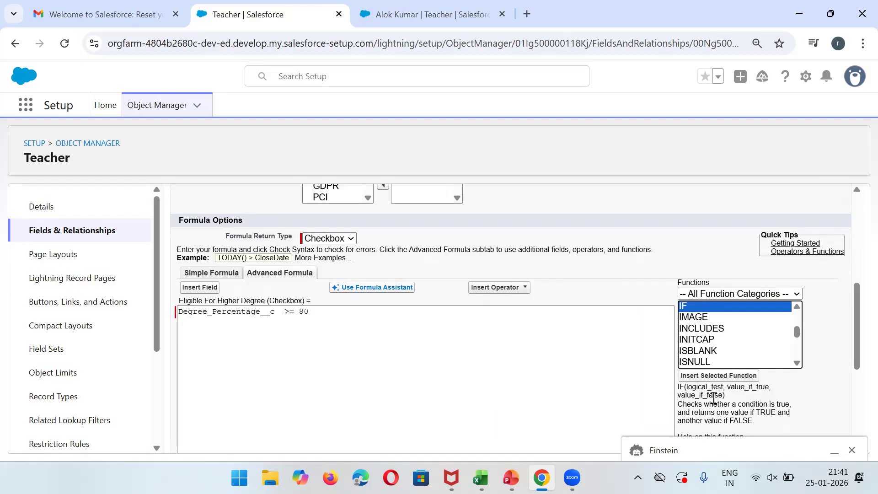
{"action": "left_click_drag", "start_coordinate": [857, 355], "coordinate": [856, 366]}
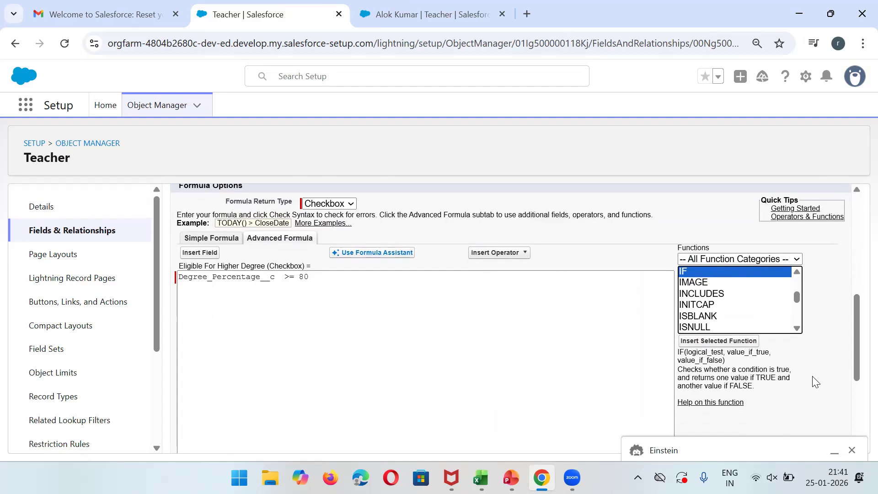
{"action": "left_click", "coordinate": [719, 346]}
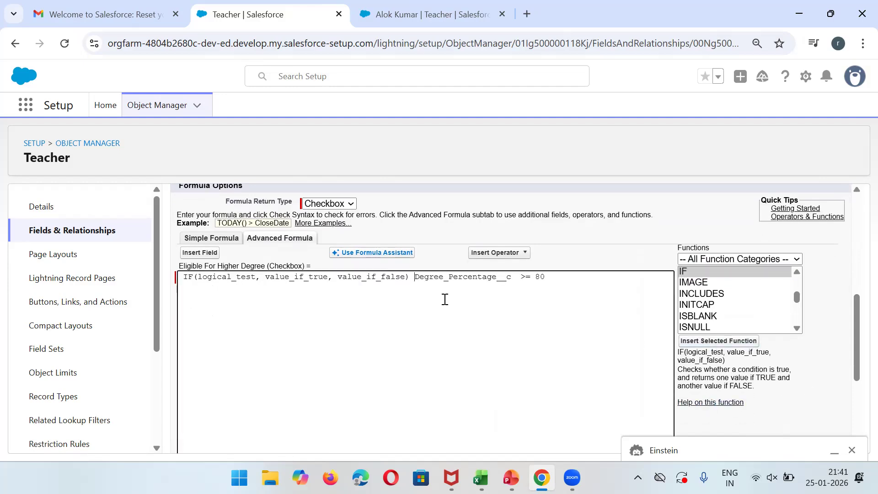
Move the Degree_Percentage__c >= 80 condition into the IF function's logical_test argument.
{"action": "key", "text": "Return"}
{"action": "key", "text": "Return"}
{"action": "key", "text": "Return"}
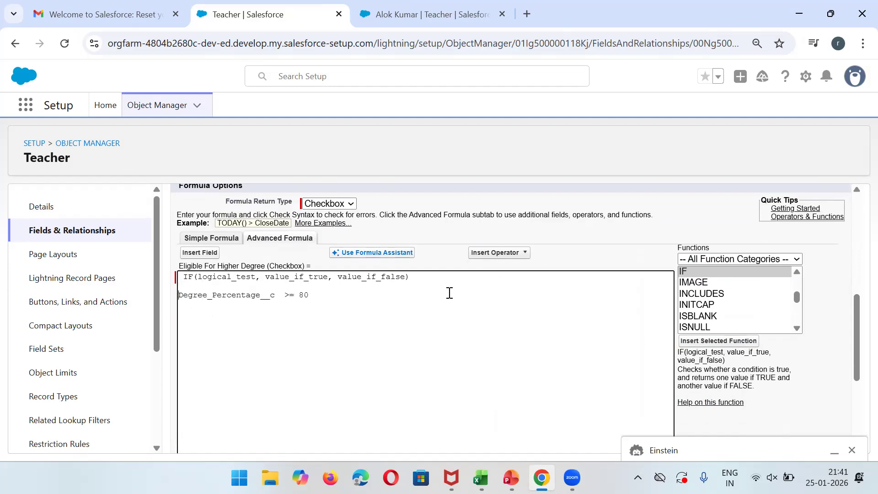
{"action": "double_click", "coordinate": [228, 276]}
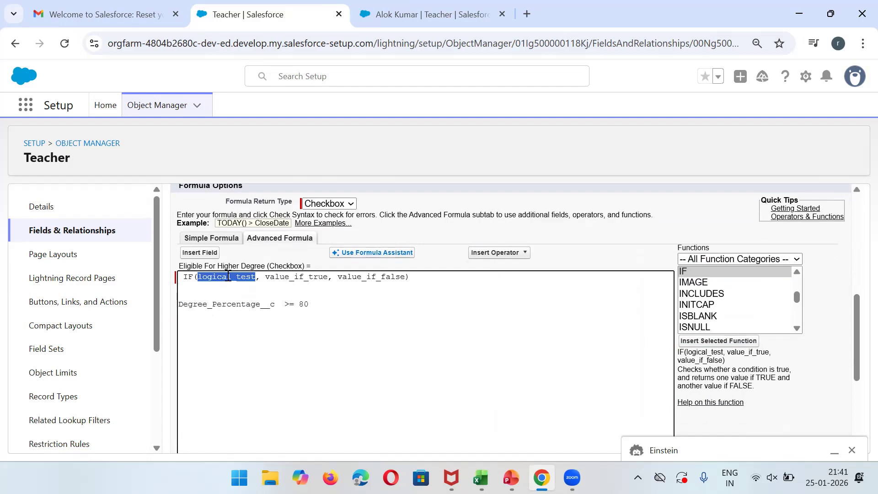
{"action": "double_click", "coordinate": [187, 300]}
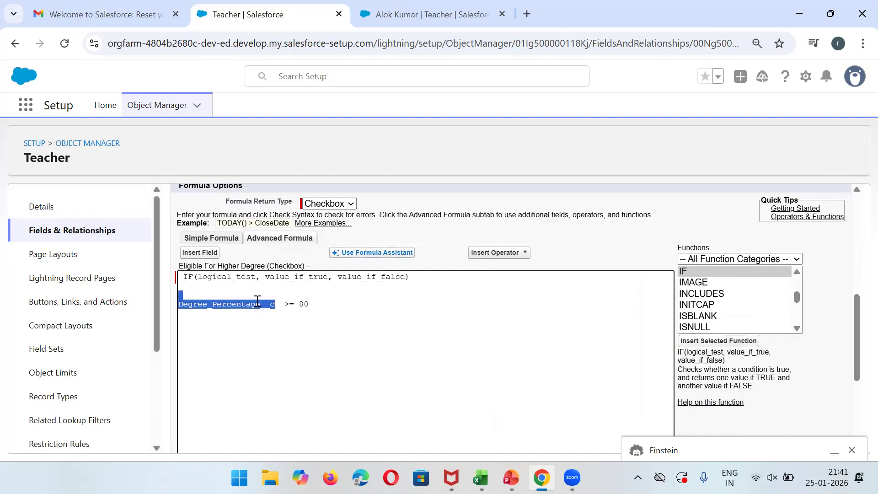
{"action": "triple_click", "coordinate": [338, 303]}
{"action": "key", "text": "ctrl+x"}
{"action": "double_click", "coordinate": [215, 277]}
{"action": "key", "text": "ctrl+v"}
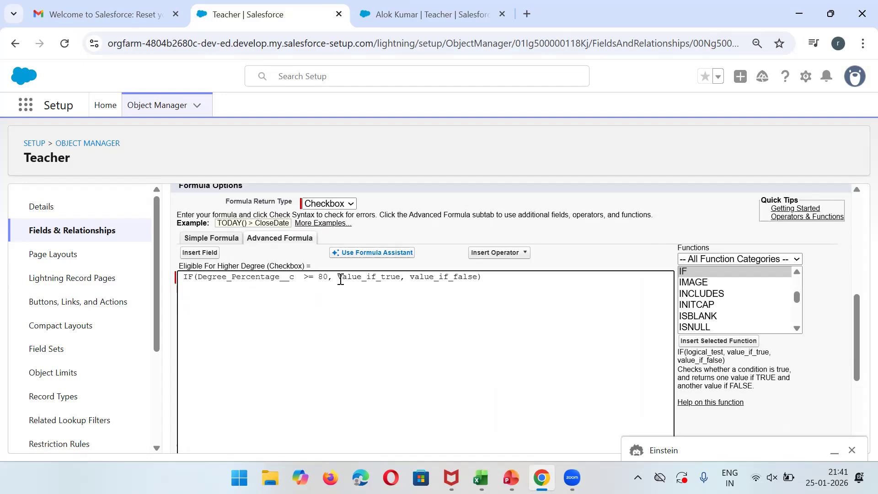
Set value_if_true to True and value_if_false to False, then save the field.
{"action": "double_click", "coordinate": [361, 277]}
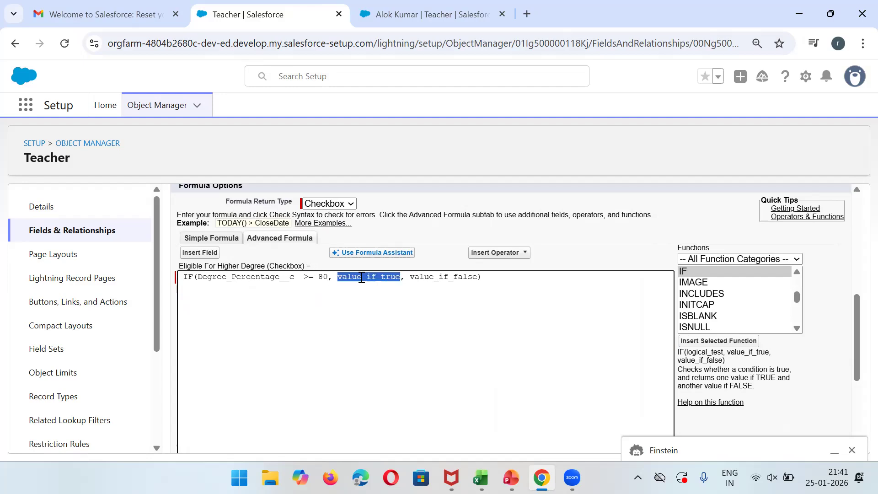
{"action": "type", "text": "True"}
{"action": "double_click", "coordinate": [407, 277]}
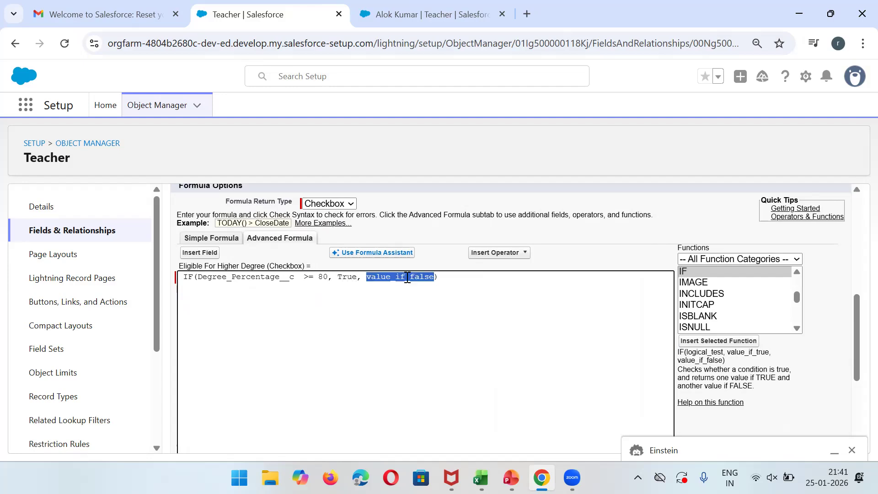
{"action": "type", "text": "F"}
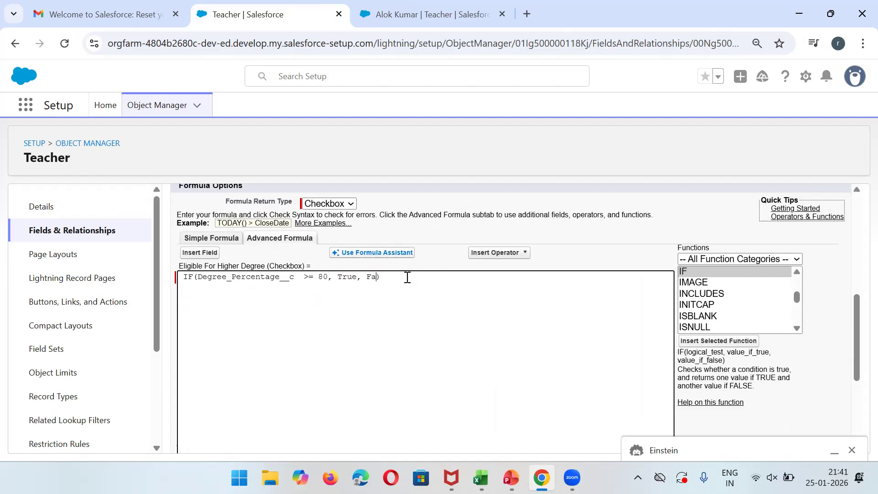
{"action": "left_click", "coordinate": [858, 245]}
{"action": "left_click_drag", "start_coordinate": [857, 251], "coordinate": [859, 322]}
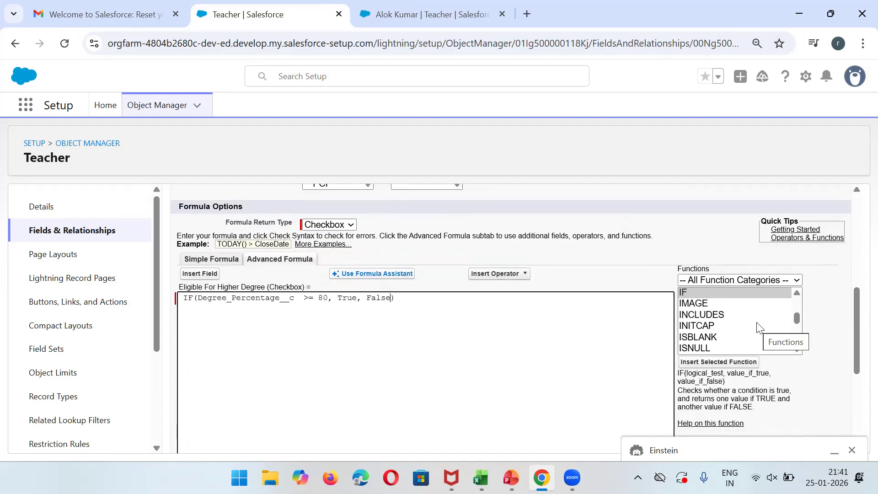
{"action": "left_click", "coordinate": [859, 254]}
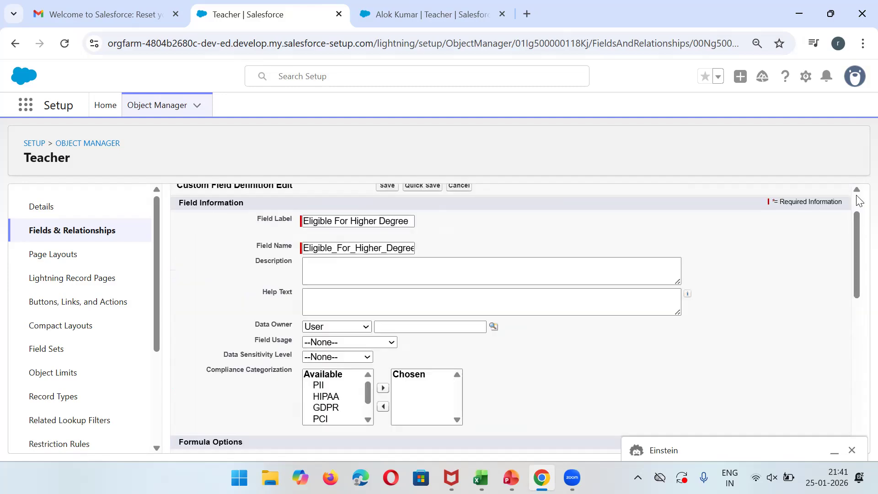
{"action": "scroll", "coordinate": [859, 201], "scroll_direction": "up", "scroll_amount": 1}
{"action": "left_click", "coordinate": [386, 232]}
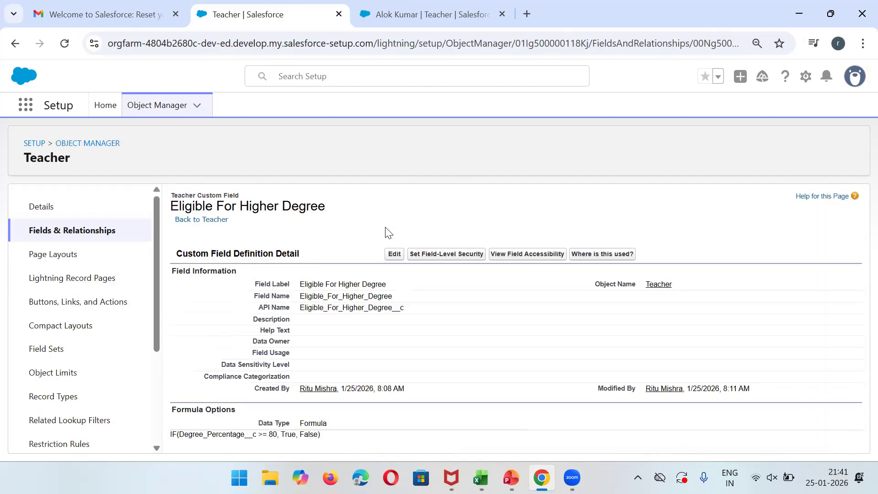
Reload the teacher record to check Eligible For Higher Degree, then go to the Teachers list.
{"action": "left_click", "coordinate": [446, 6]}
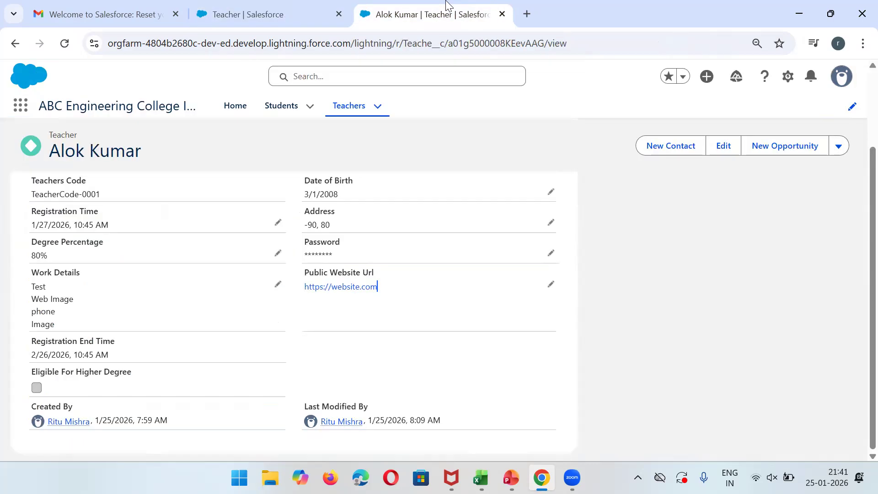
{"action": "left_click", "coordinate": [65, 44]}
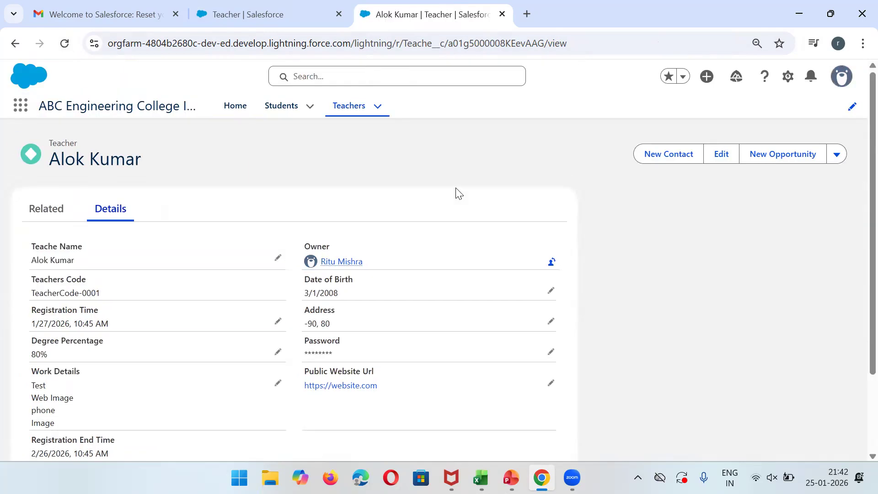
{"action": "scroll", "coordinate": [859, 286], "scroll_direction": "down", "scroll_amount": 3}
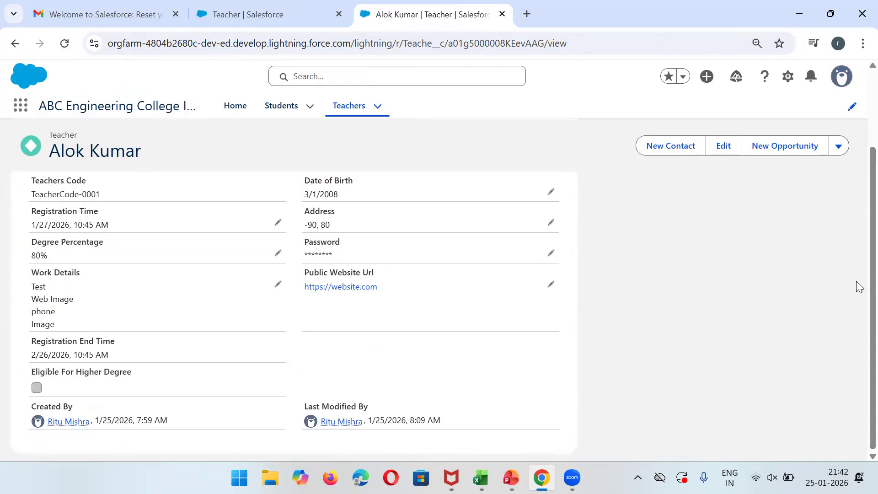
{"action": "left_click", "coordinate": [65, 44]}
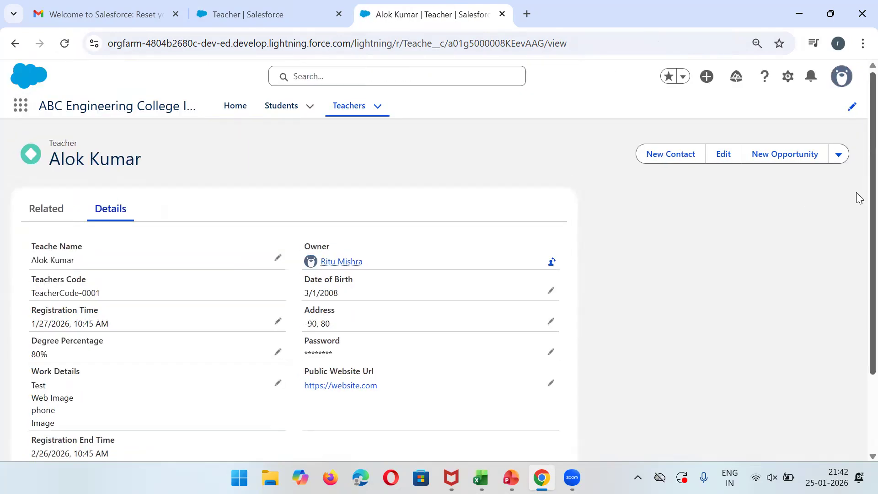
{"action": "scroll", "coordinate": [855, 275], "scroll_direction": "down", "scroll_amount": 2}
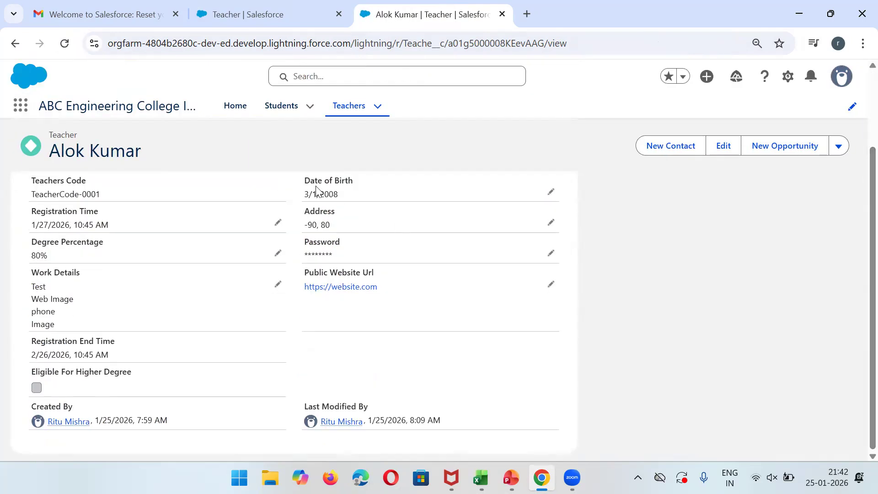
{"action": "left_click", "coordinate": [355, 108]}
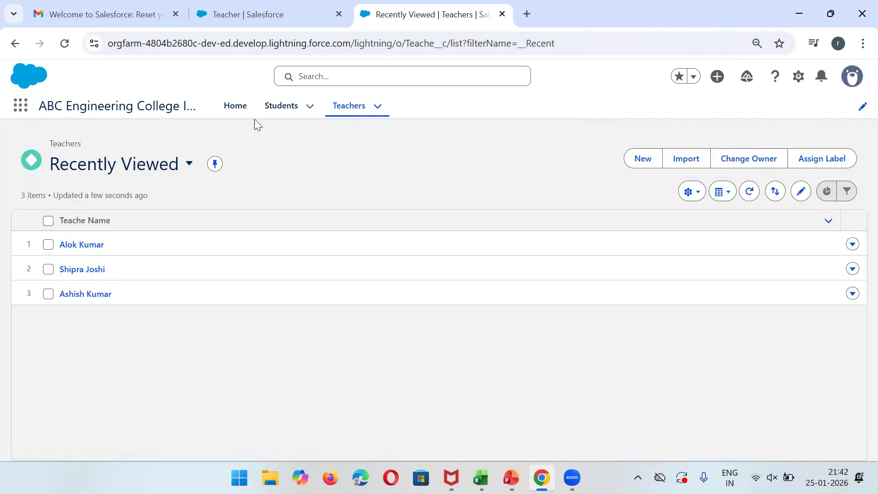
Open the Students tab and switch to the All list view.
{"action": "left_click", "coordinate": [287, 108]}
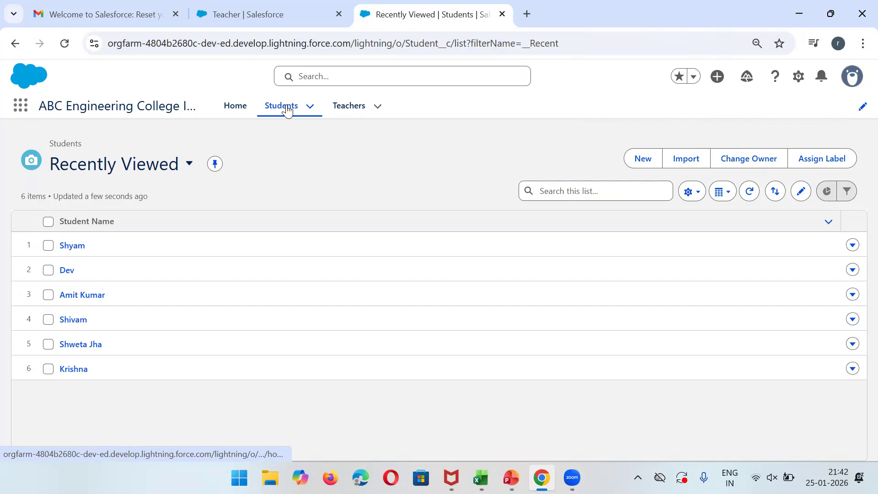
{"action": "left_click", "coordinate": [188, 163]}
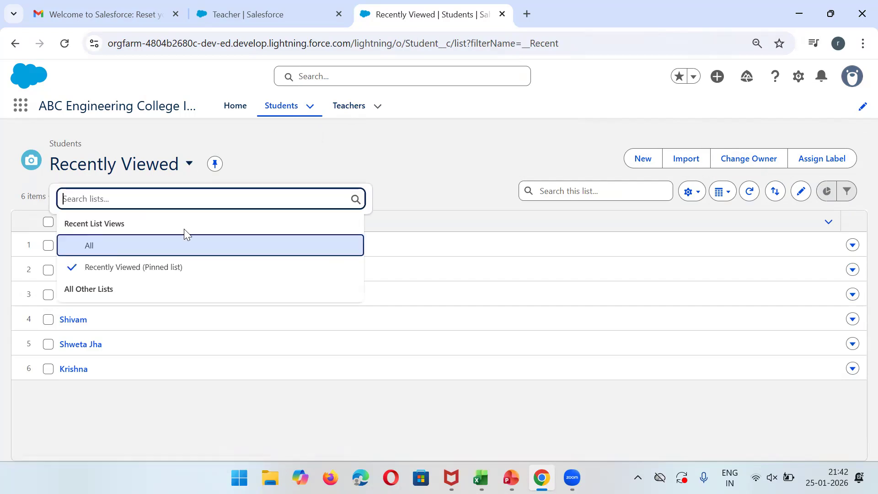
{"action": "left_click", "coordinate": [93, 246]}
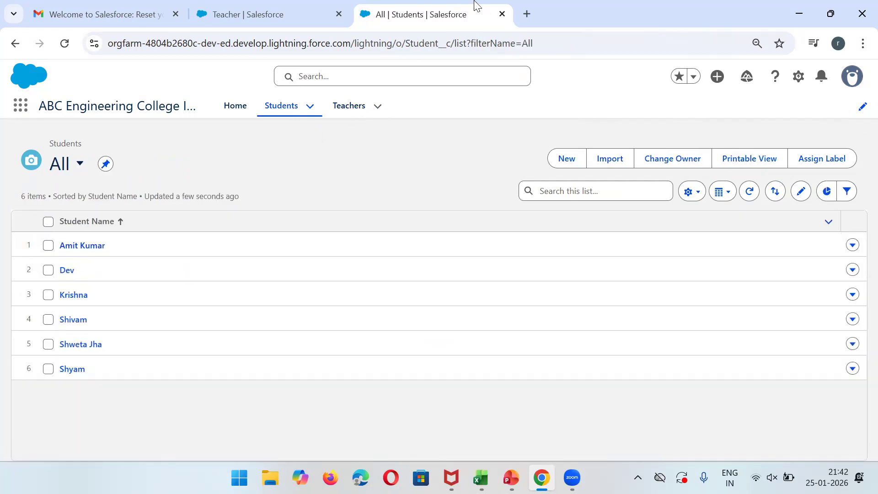
{"action": "left_click", "coordinate": [293, 14]}
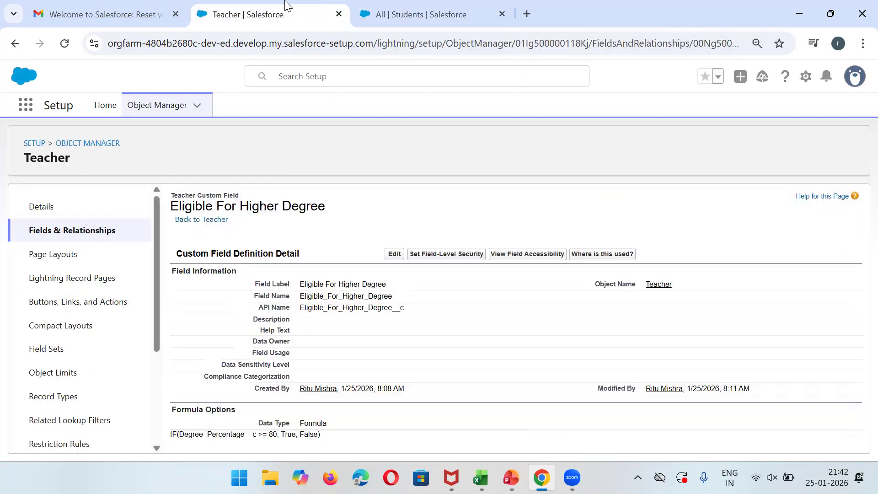
{"action": "left_click", "coordinate": [443, 12]}
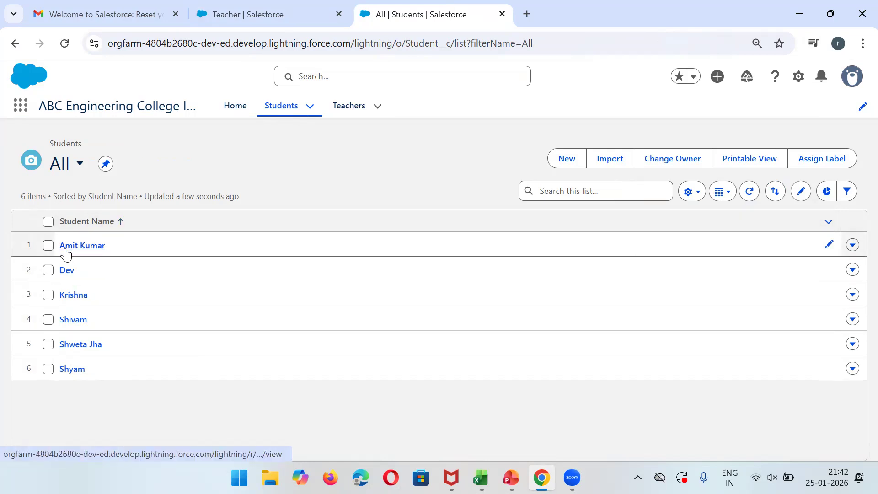
Look at a student's record, return to the All list, and bring up List View Controls.
{"action": "left_click", "coordinate": [66, 247]}
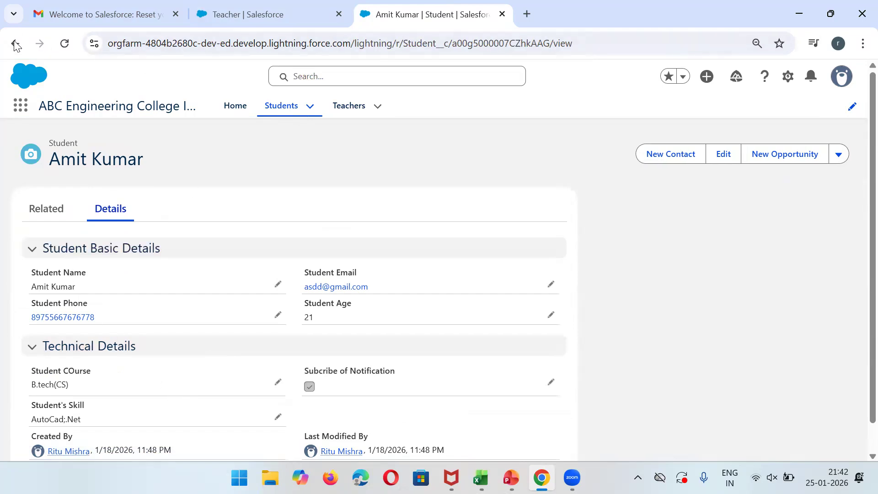
{"action": "left_click", "coordinate": [15, 45]}
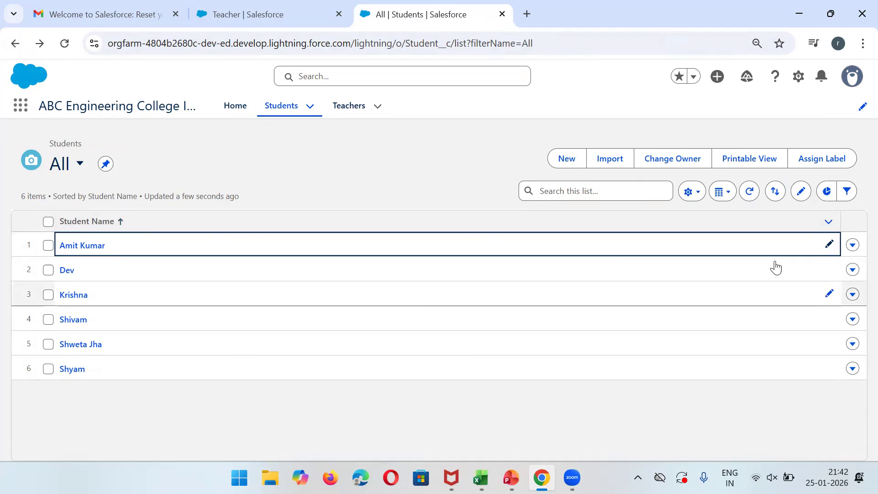
{"action": "left_click", "coordinate": [801, 192]}
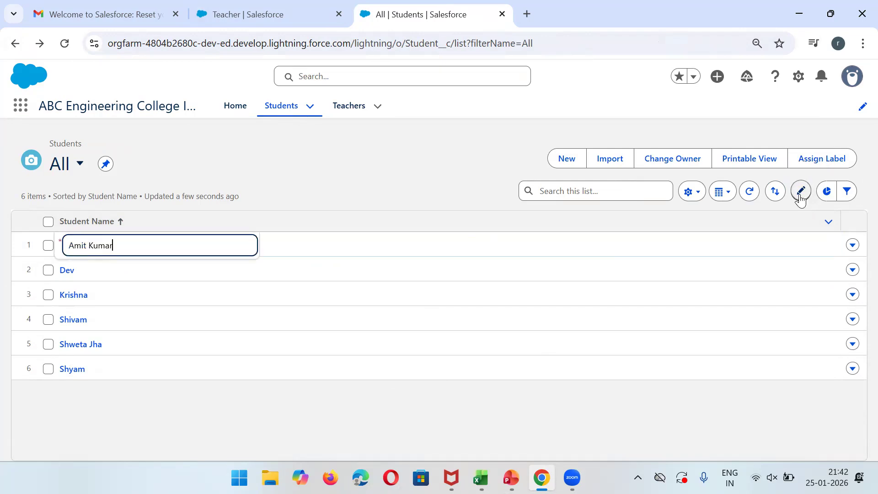
{"action": "left_click", "coordinate": [391, 177]}
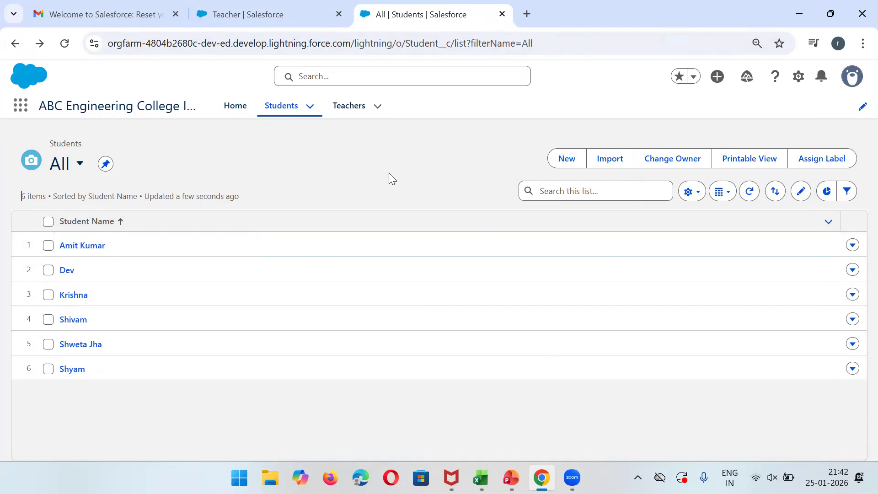
{"action": "left_click", "coordinate": [698, 198]}
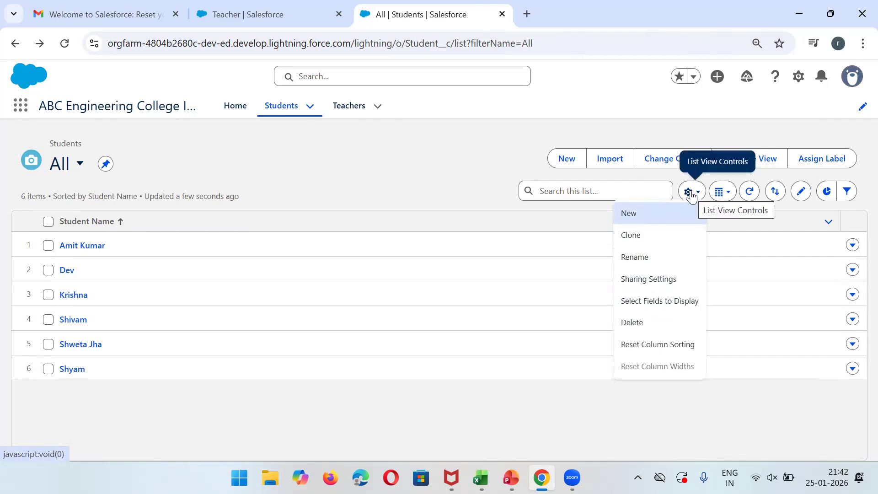
Move Student Email and Student Phone into Visible Fields for the All students view and save.
{"action": "left_click", "coordinate": [637, 301]}
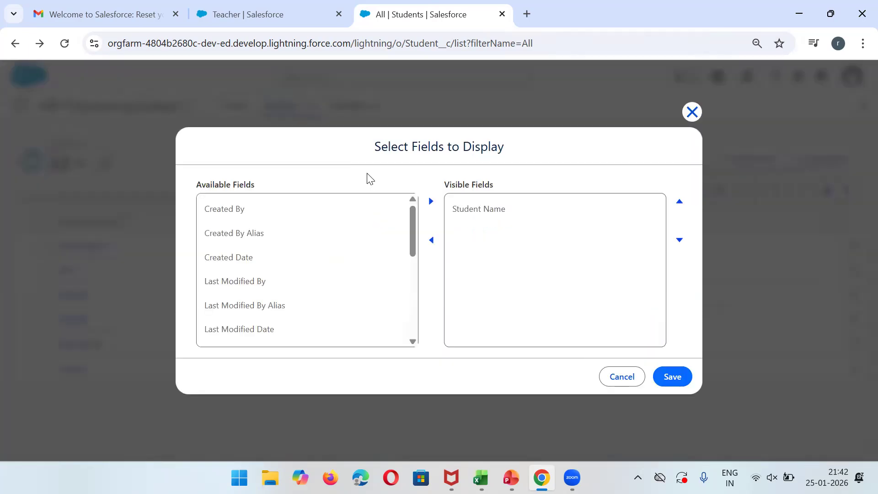
{"action": "left_click_drag", "start_coordinate": [416, 231], "coordinate": [423, 289]}
{"action": "left_click", "coordinate": [300, 303]}
{"action": "left_click", "coordinate": [431, 201]}
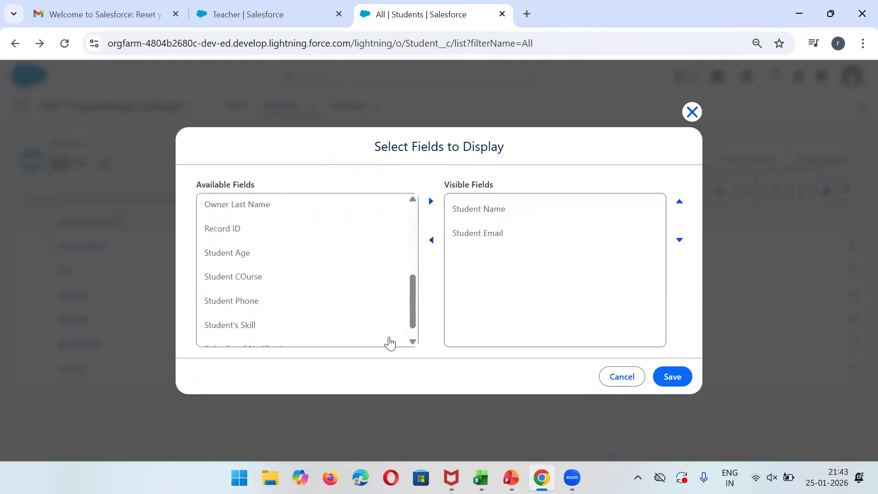
{"action": "left_click", "coordinate": [284, 333]}
{"action": "scroll", "coordinate": [413, 299], "scroll_direction": "down", "scroll_amount": 1}
{"action": "left_click", "coordinate": [229, 288]}
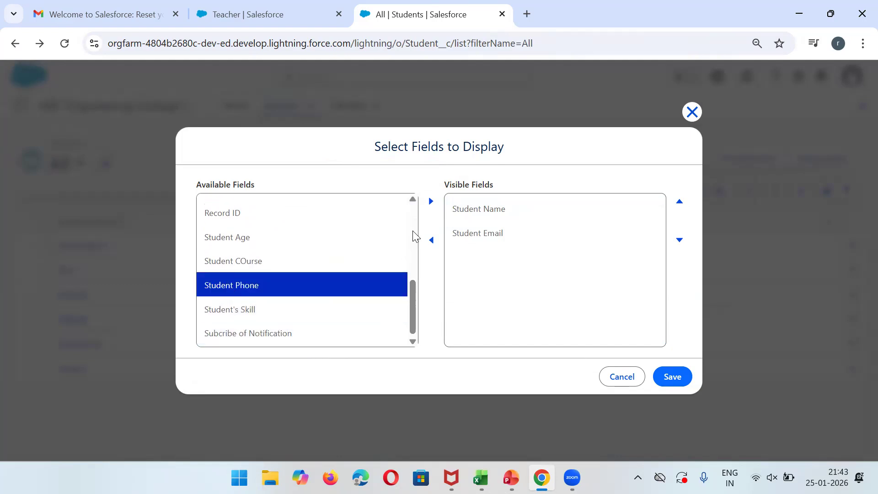
{"action": "left_click", "coordinate": [431, 201]}
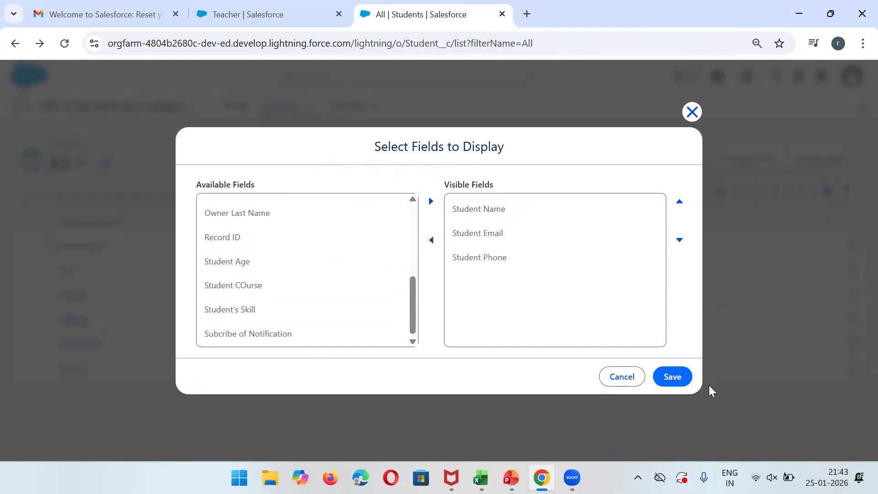
{"action": "left_click", "coordinate": [677, 379]}
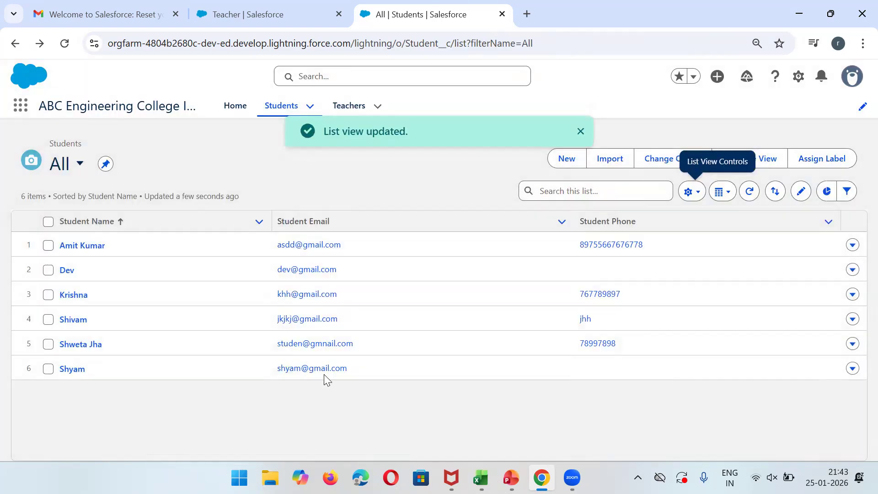
{"action": "left_click", "coordinate": [580, 132]}
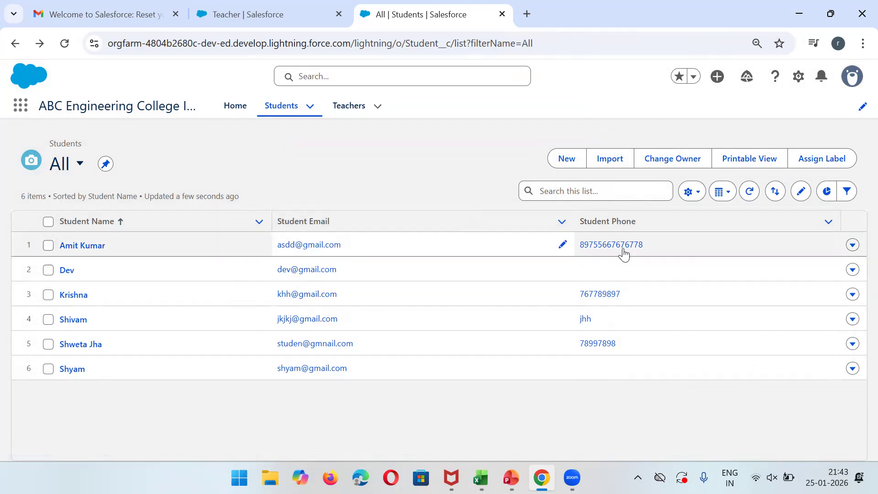
Switch the Teachers list to the All list view.
{"action": "left_click", "coordinate": [348, 107]}
{"action": "left_click", "coordinate": [184, 169]}
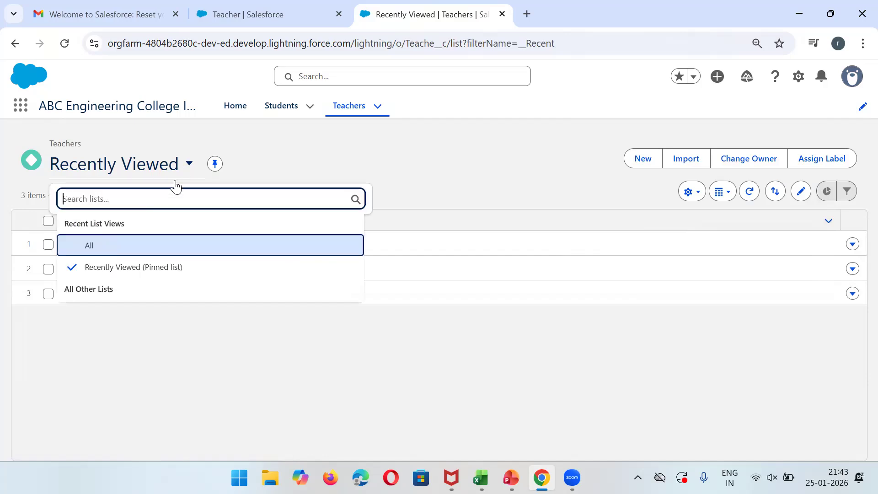
{"action": "left_click", "coordinate": [75, 243]}
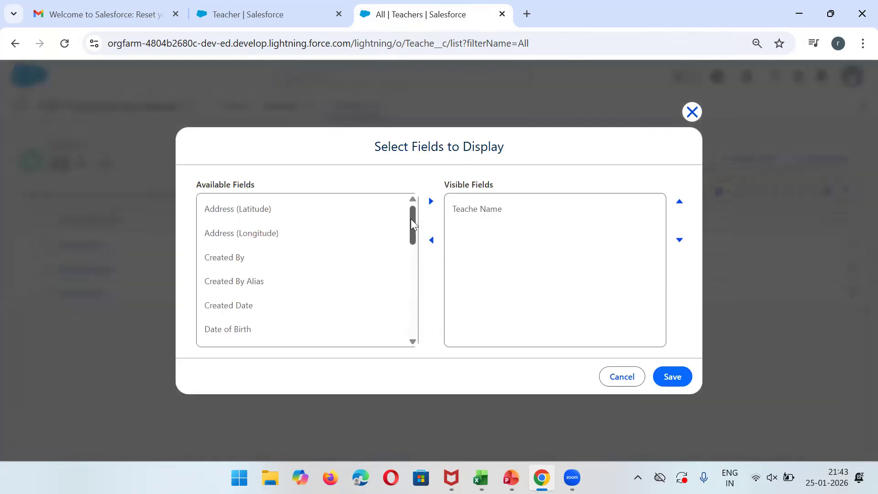
{"action": "scroll", "coordinate": [413, 241], "scroll_direction": "down", "scroll_amount": 1}
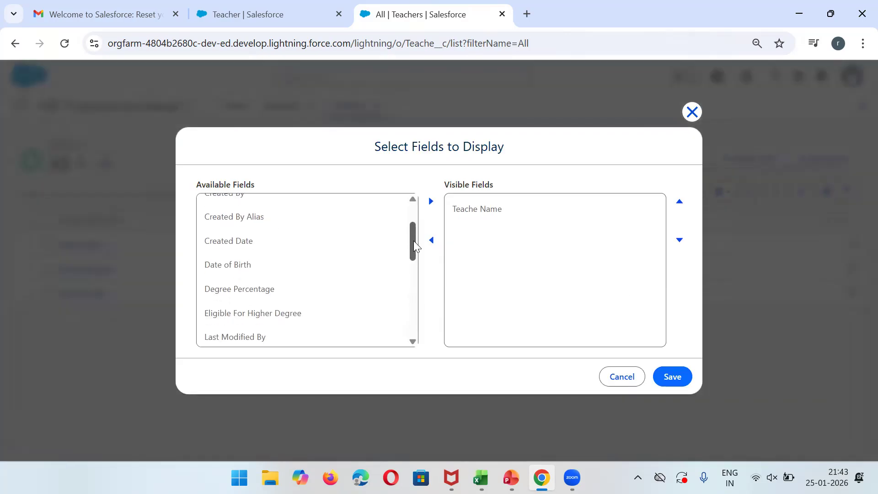
{"action": "scroll", "coordinate": [413, 241], "scroll_direction": "down", "scroll_amount": 1}
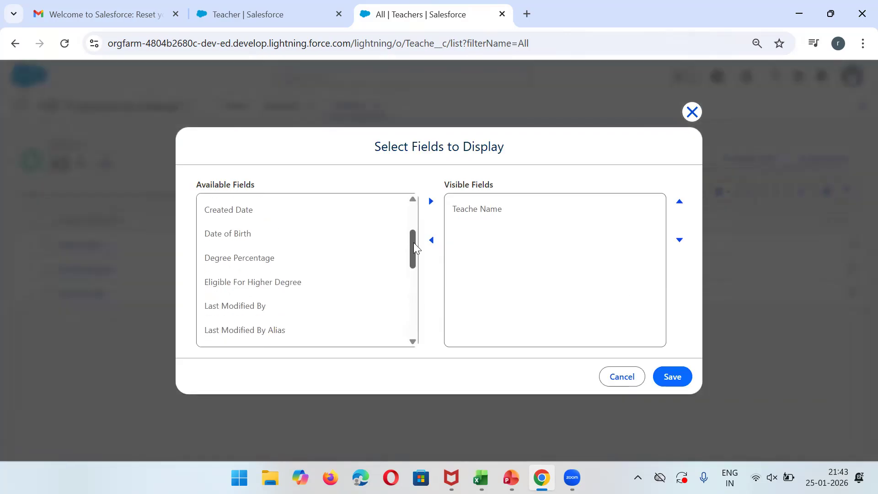
Add Eligible For Higher Degree and Teachers Code to the visible fields and save.
{"action": "left_click", "coordinate": [295, 283]}
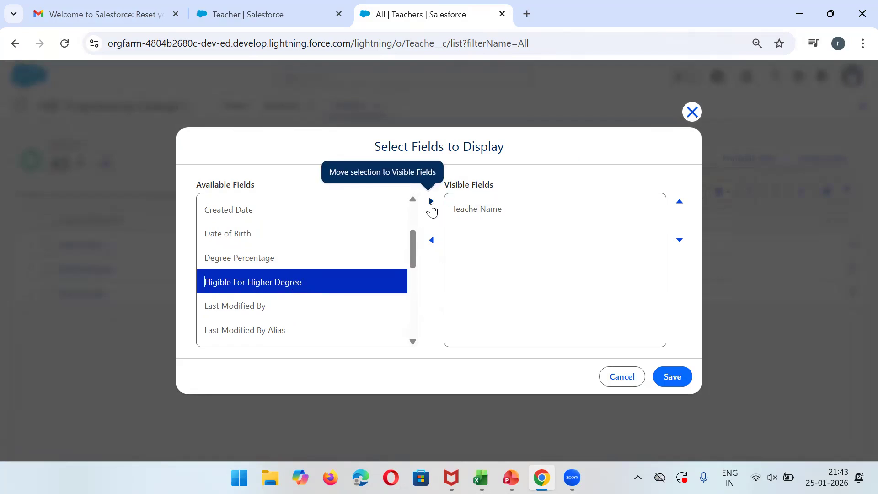
{"action": "left_click", "coordinate": [431, 202]}
{"action": "left_click_drag", "start_coordinate": [417, 260], "coordinate": [422, 318]}
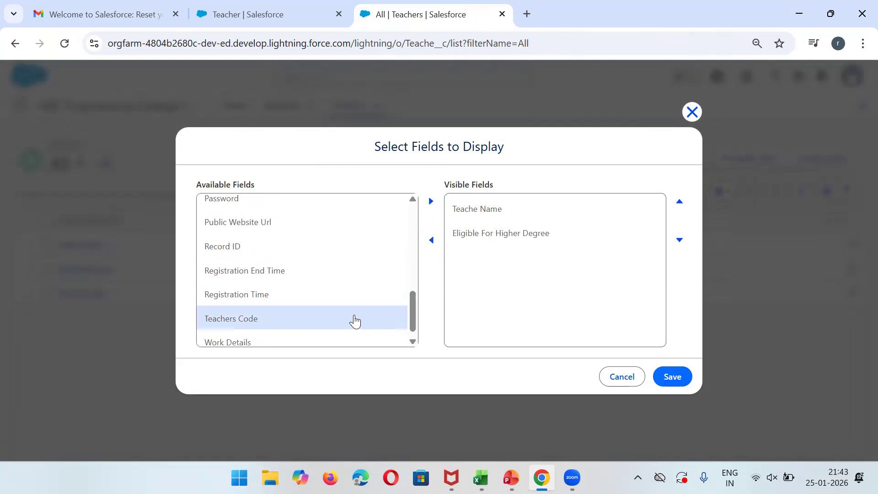
{"action": "left_click", "coordinate": [241, 320]}
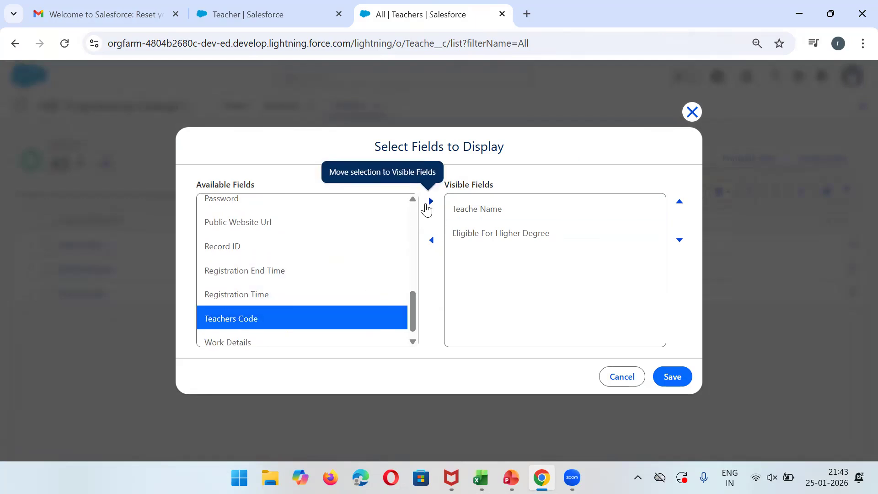
{"action": "left_click", "coordinate": [431, 202]}
{"action": "left_click", "coordinate": [666, 377]}
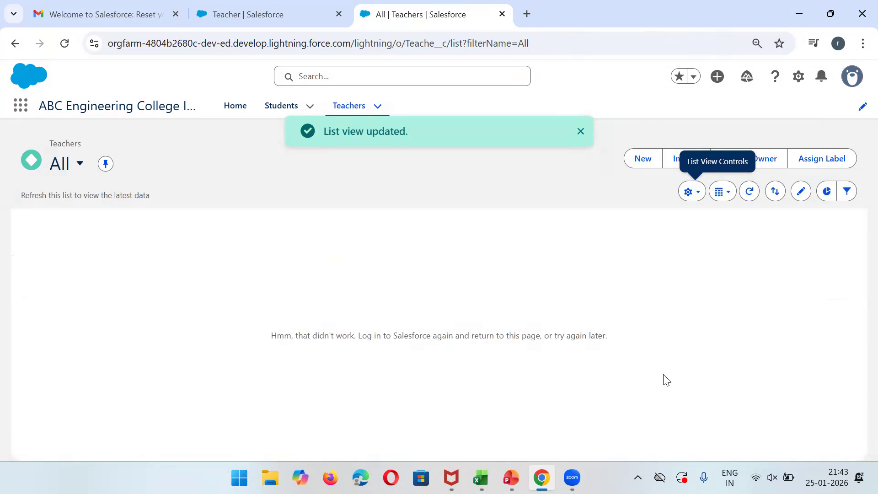
Reload the Teachers All list view to clear the list error.
{"action": "left_click", "coordinate": [369, 116]}
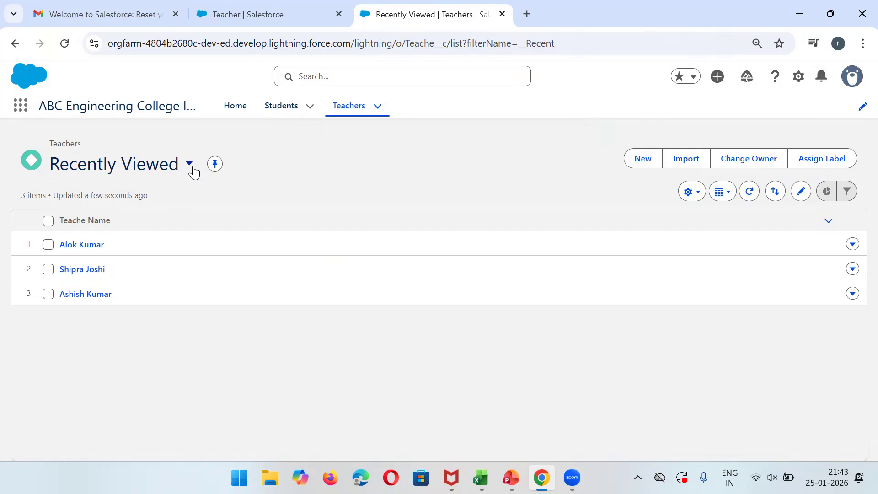
{"action": "left_click", "coordinate": [192, 168]}
{"action": "left_click", "coordinate": [117, 249]}
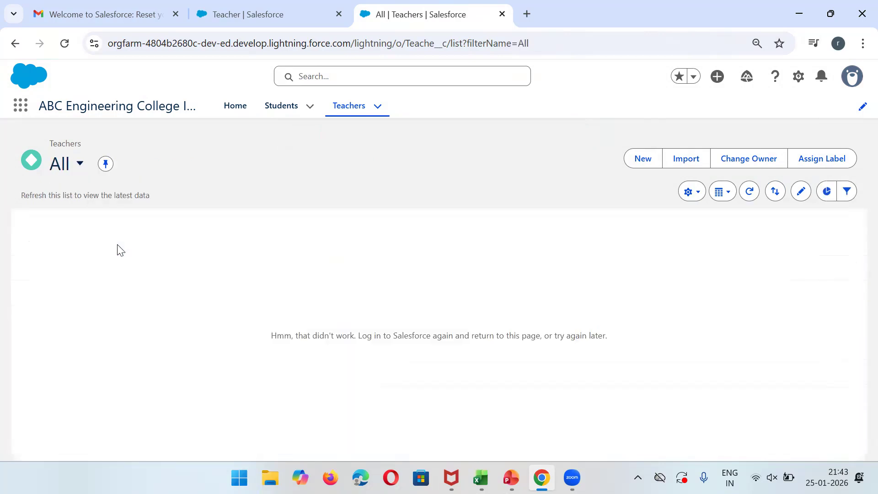
{"action": "triple_click", "coordinate": [344, 337]}
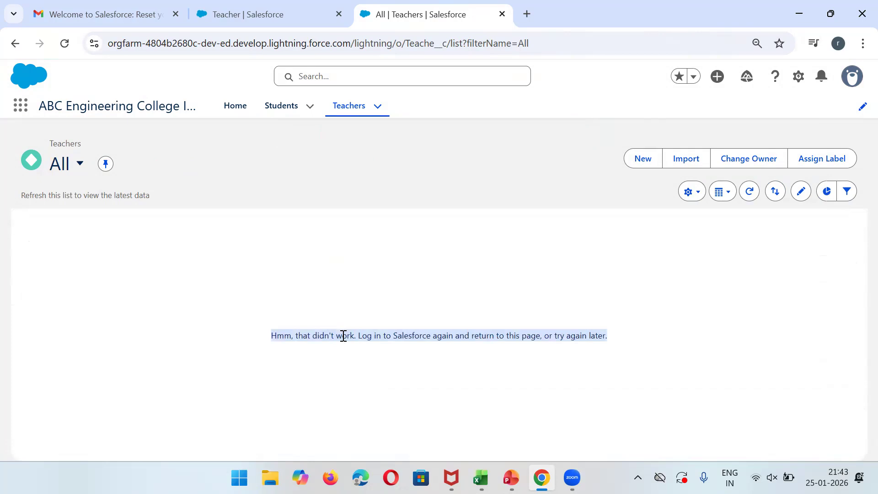
{"action": "left_click", "coordinate": [727, 186]}
{"action": "left_click", "coordinate": [694, 193]}
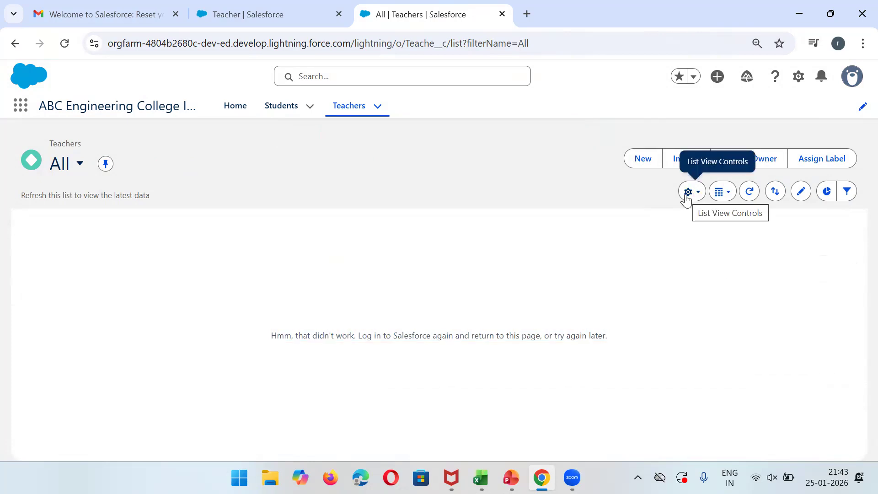
{"action": "left_click", "coordinate": [65, 43]}
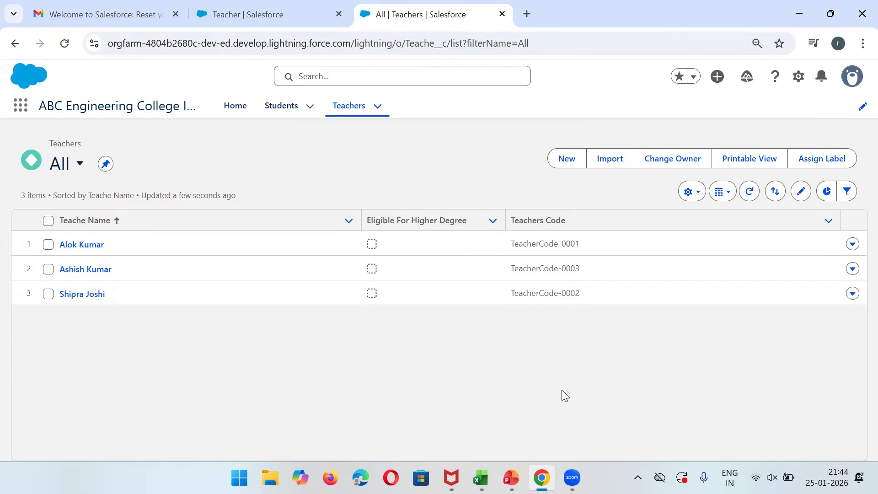
Change the TeacherCode-0001 record's Degree Percentage from 80 to 90 and save.
{"action": "left_click", "coordinate": [85, 244]}
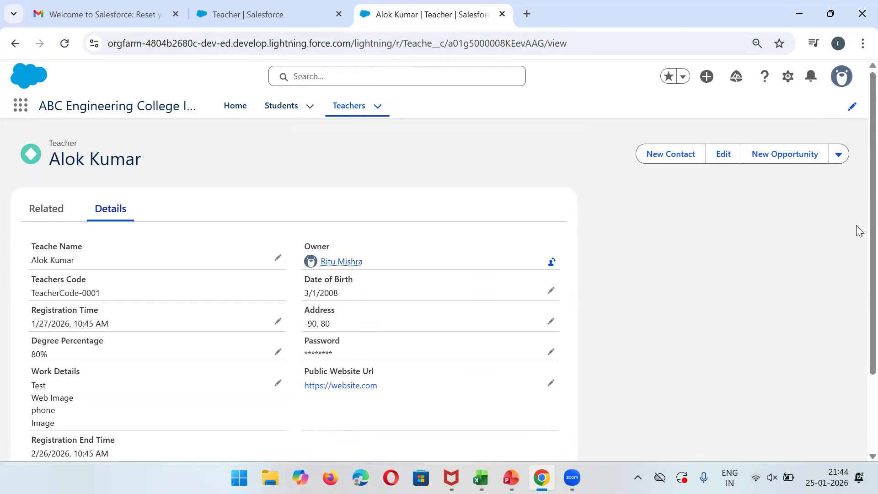
{"action": "scroll", "coordinate": [856, 261], "scroll_direction": "down", "scroll_amount": 1}
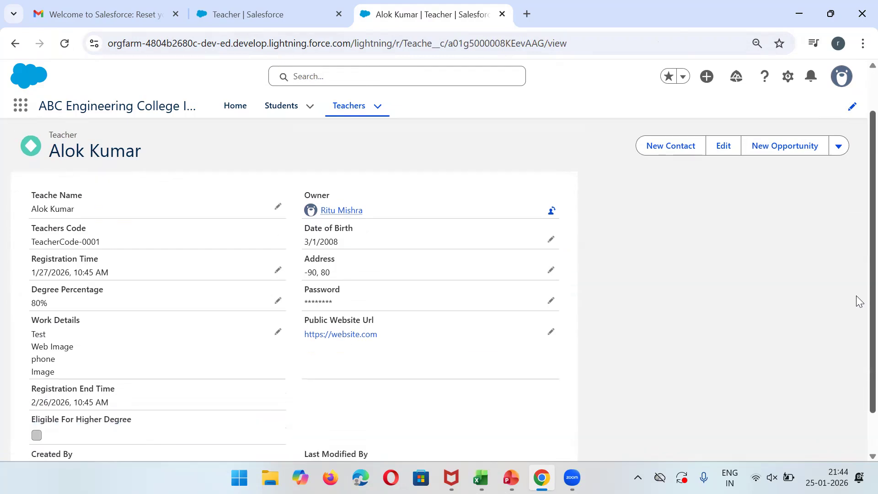
{"action": "left_click", "coordinate": [278, 302]}
{"action": "left_click", "coordinate": [192, 318]}
{"action": "double_click", "coordinate": [192, 318]}
{"action": "type", "text": "90"}
{"action": "left_click", "coordinate": [321, 444]}
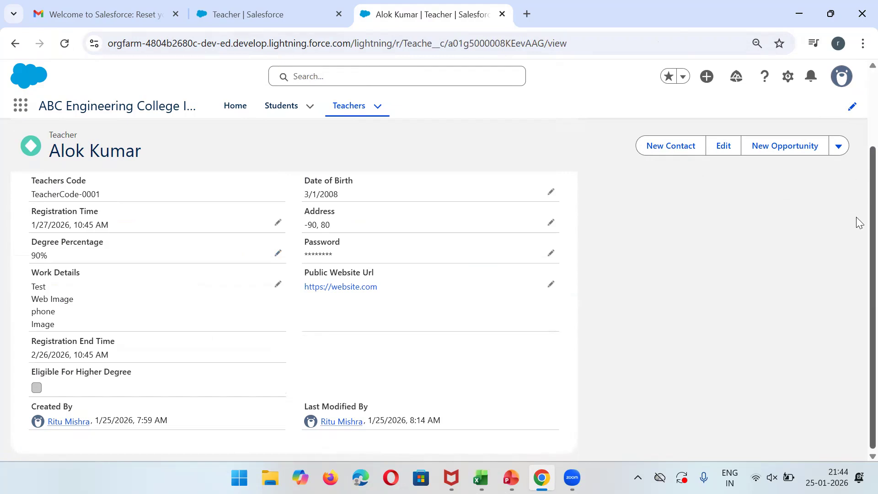
{"action": "scroll", "coordinate": [859, 222], "scroll_direction": "up", "scroll_amount": 2}
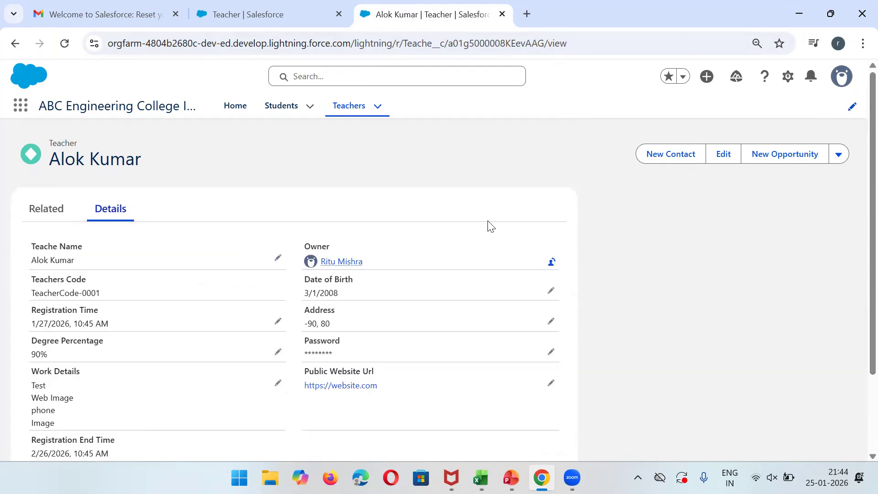
Edit the Eligible For Higher Degree field in Setup and open the Operators & Functions help.
{"action": "left_click", "coordinate": [283, 6]}
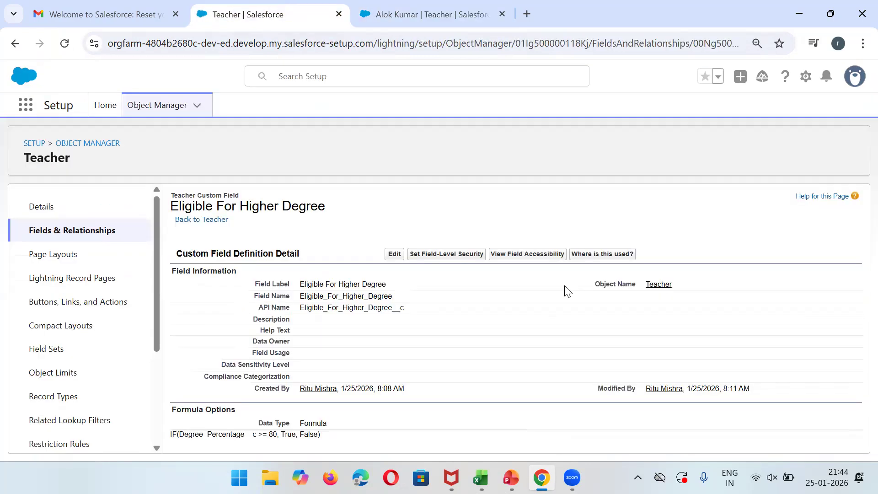
{"action": "left_click", "coordinate": [395, 254]}
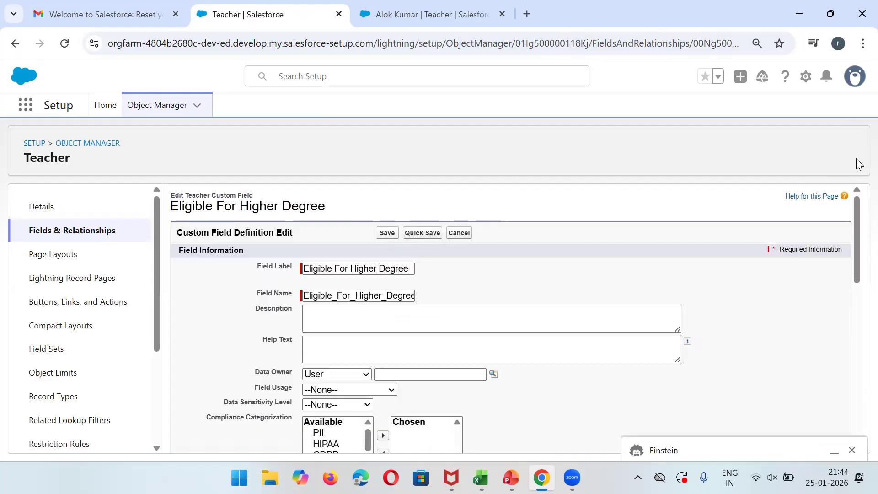
{"action": "left_click_drag", "start_coordinate": [857, 257], "coordinate": [856, 300]}
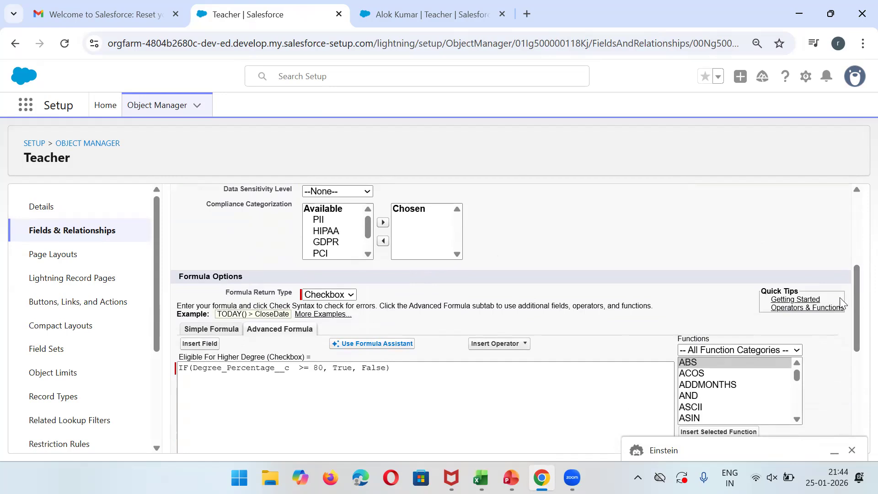
{"action": "left_click", "coordinate": [791, 308]}
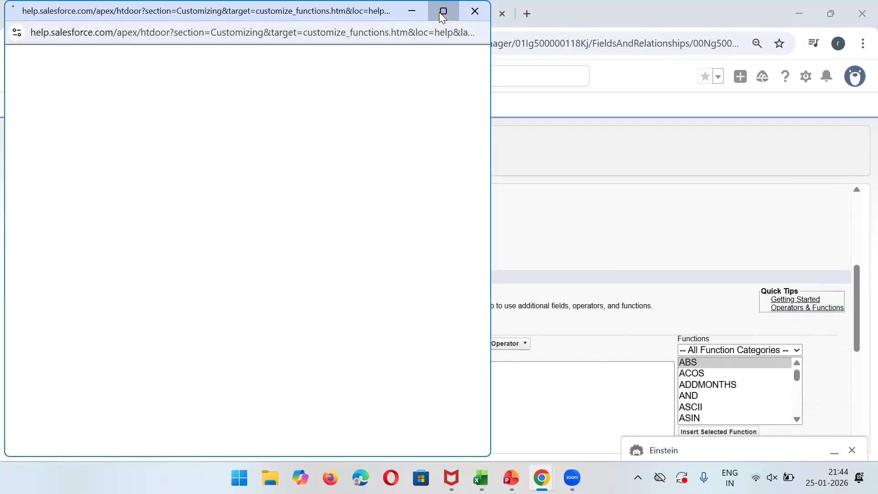
Maximize the help window, dismiss both notice banners, and browse the Math Operators section.
{"action": "left_click", "coordinate": [442, 13]}
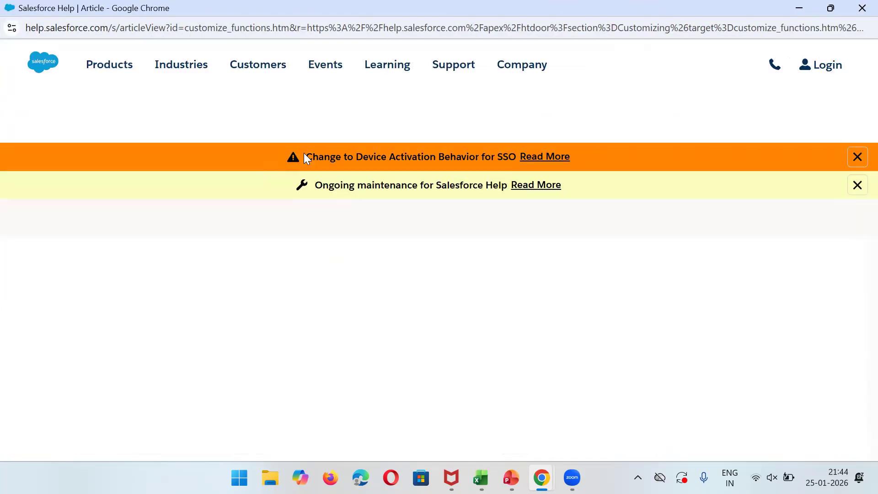
{"action": "left_click", "coordinate": [857, 157]}
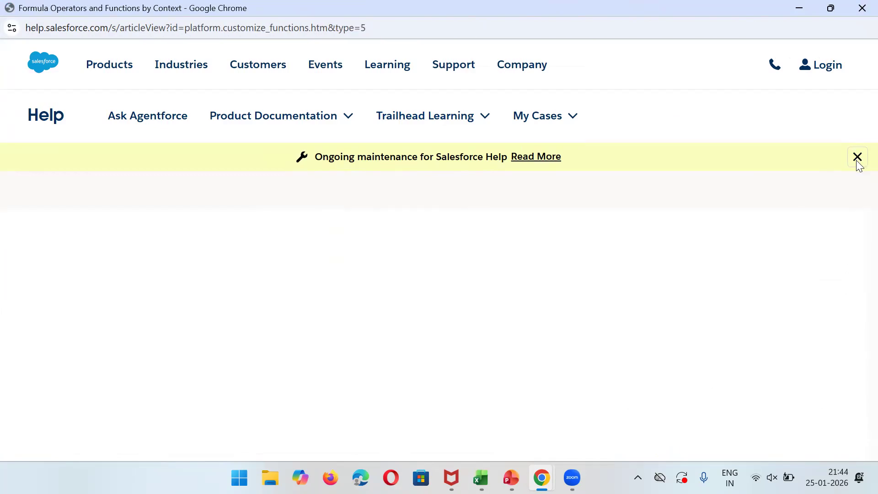
{"action": "left_click", "coordinate": [857, 163]}
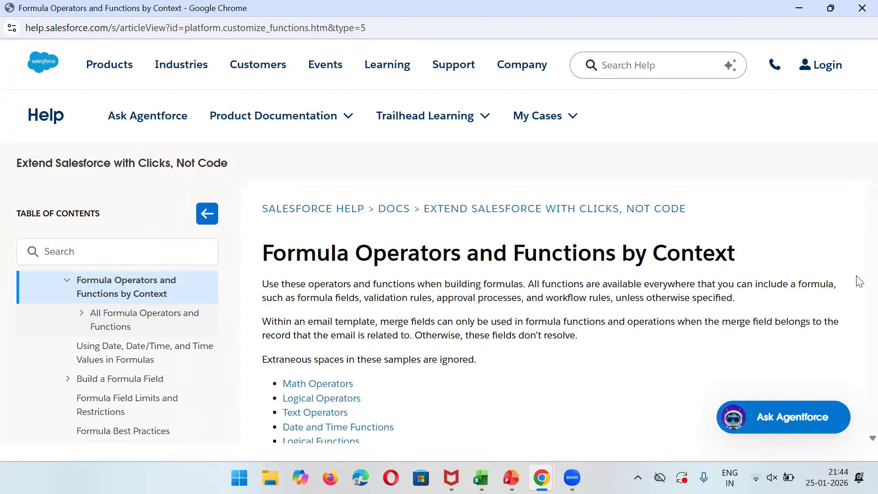
{"action": "left_click", "coordinate": [337, 384]}
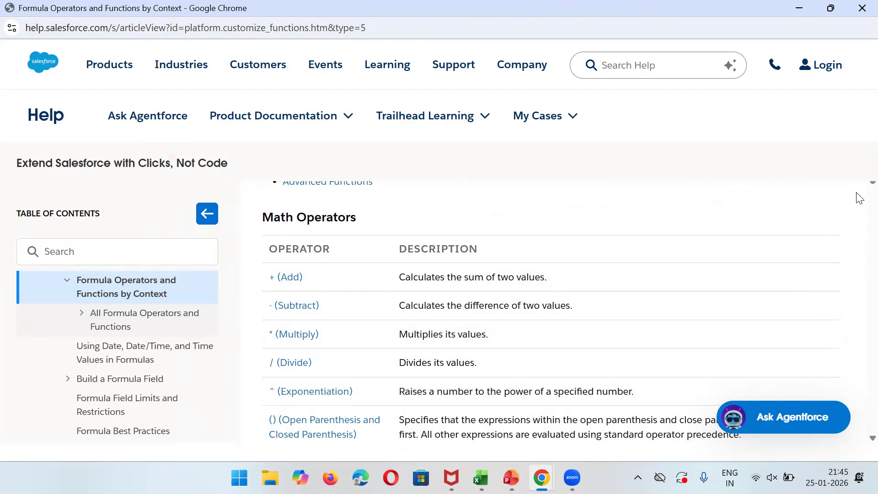
{"action": "scroll", "coordinate": [859, 198], "scroll_direction": "down", "scroll_amount": 8}
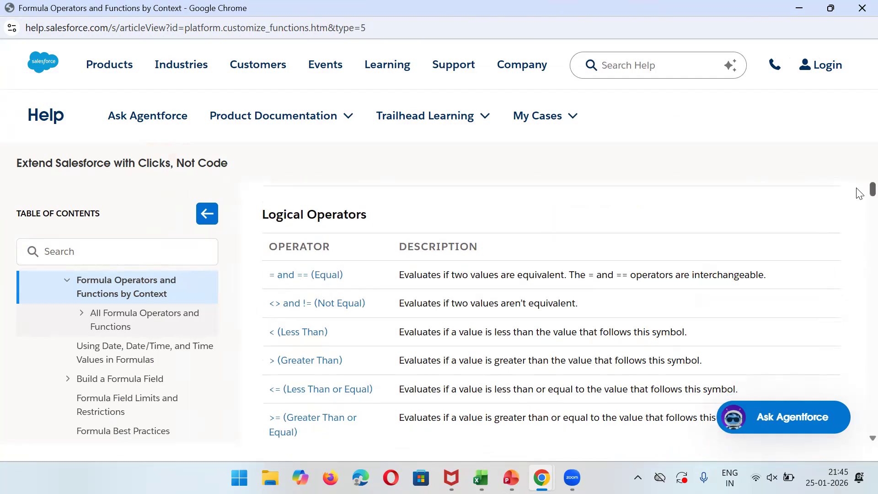
{"action": "left_click", "coordinate": [81, 313]}
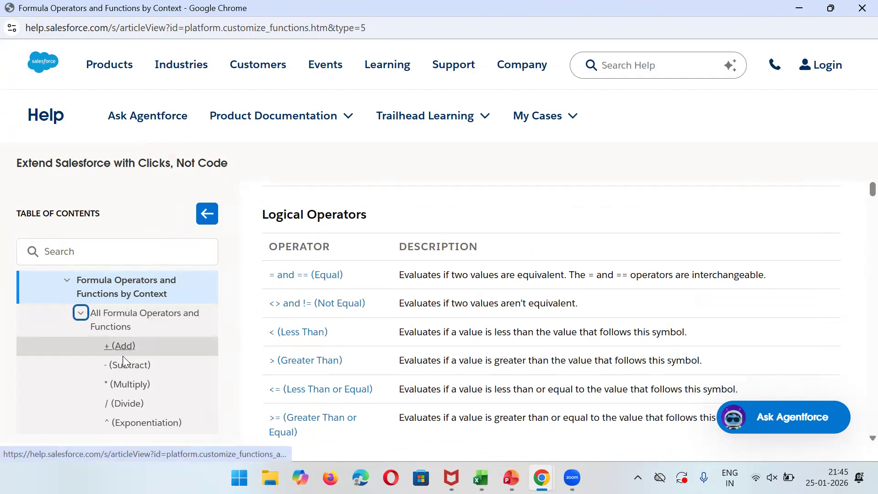
{"action": "left_click", "coordinate": [81, 313]}
Browse the date/time and Best Practices articles, ending on Examples of Advanced Formula Fields.
{"action": "left_click", "coordinate": [107, 352]}
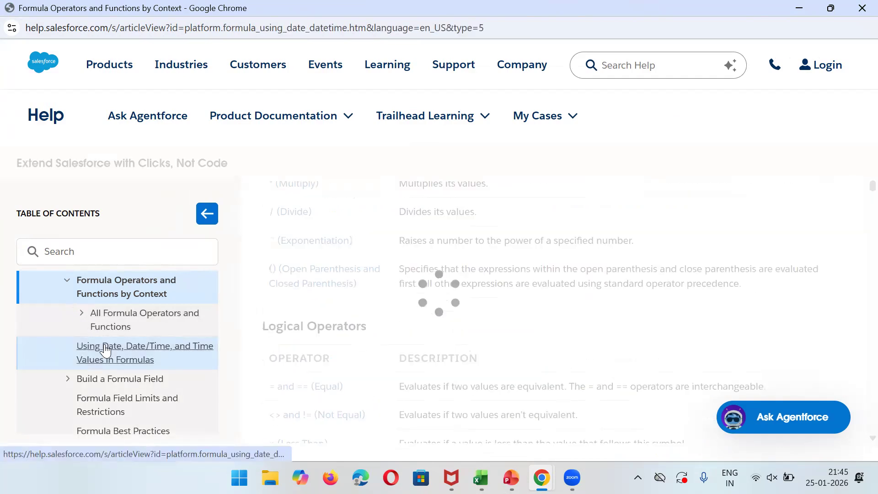
{"action": "left_click", "coordinate": [123, 398]}
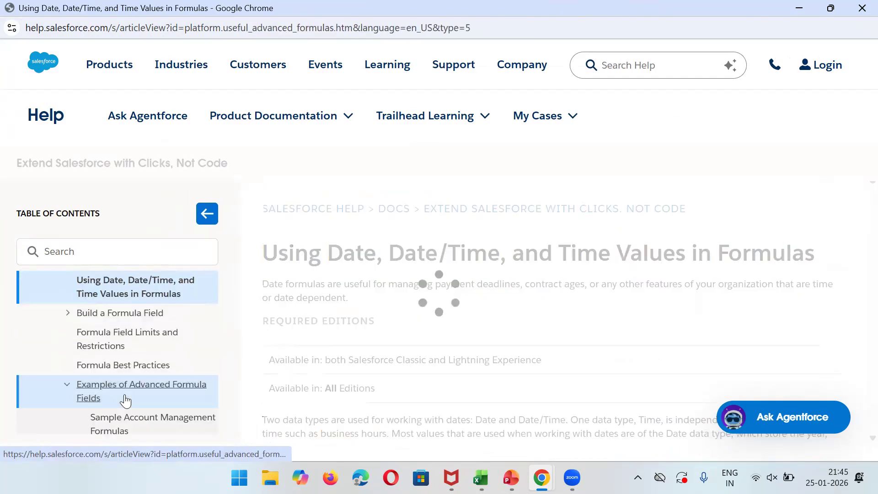
{"action": "left_click", "coordinate": [93, 340]}
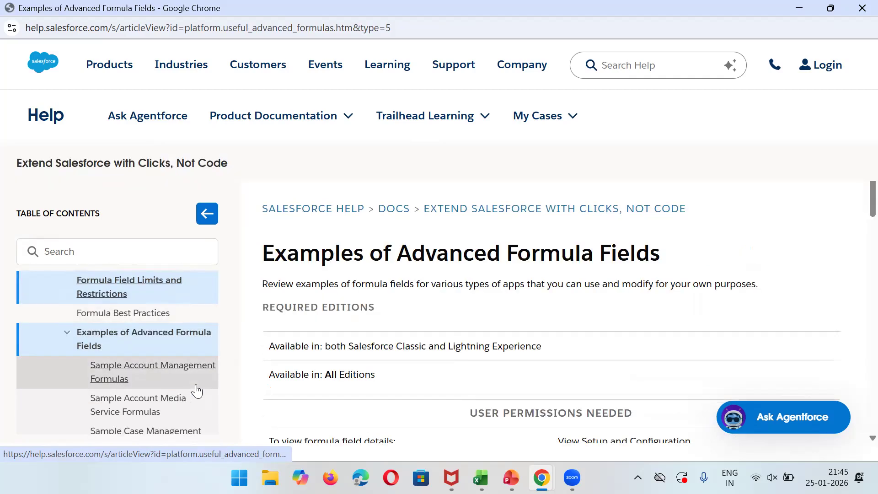
{"action": "left_click", "coordinate": [128, 315]}
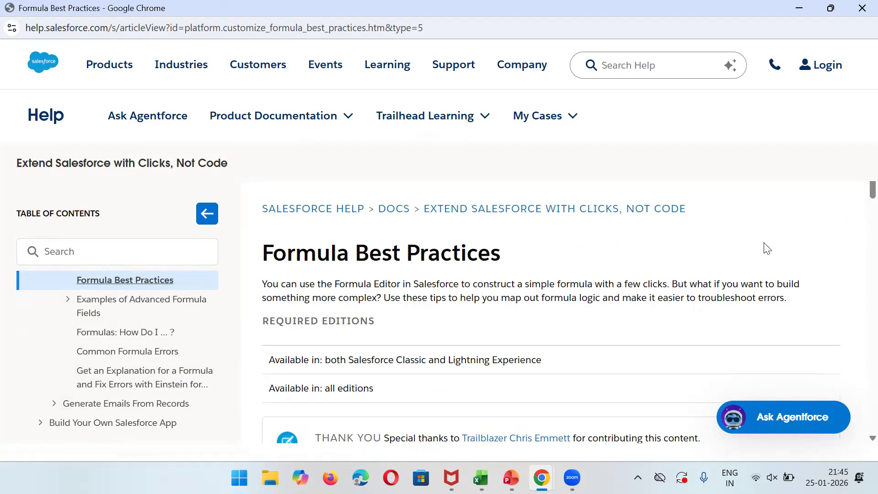
{"action": "left_click", "coordinate": [145, 314]}
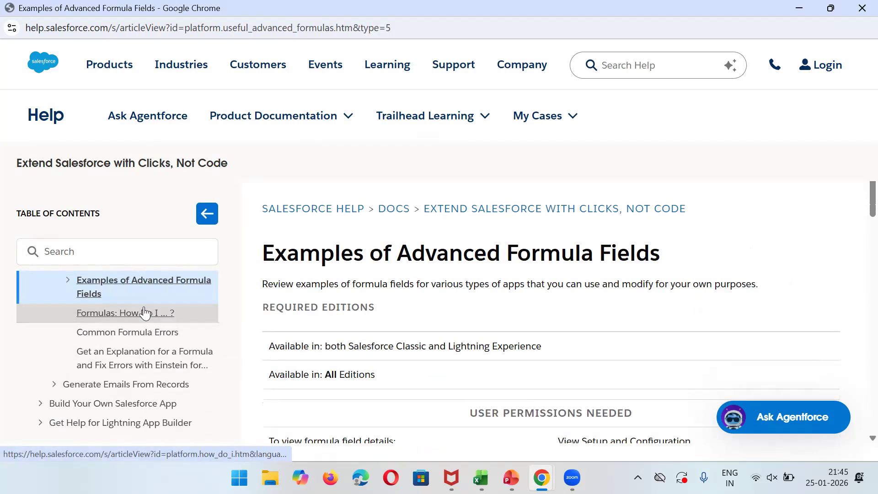
{"action": "scroll", "coordinate": [859, 208], "scroll_direction": "down", "scroll_amount": 7}
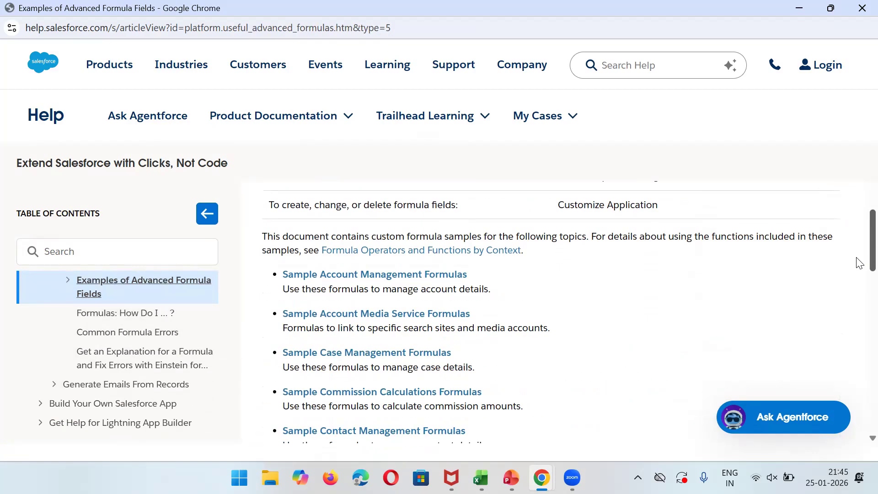
{"action": "scroll", "coordinate": [858, 288], "scroll_direction": "down", "scroll_amount": 3}
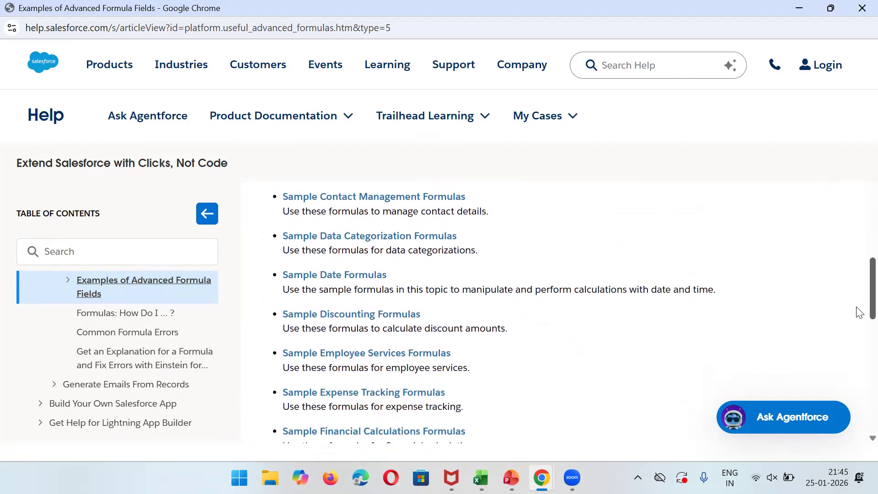
{"action": "scroll", "coordinate": [856, 306], "scroll_direction": "up", "scroll_amount": 5}
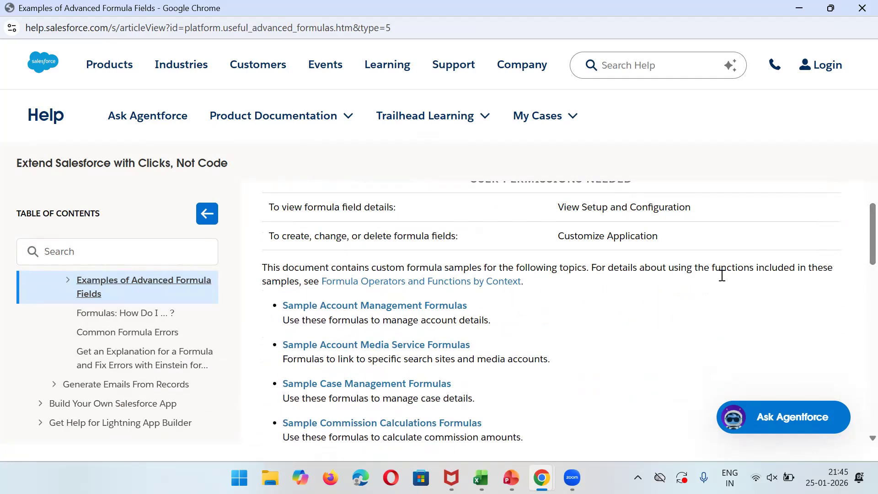
Open Sample Account Management Formulas and read the Account Rating formula's IF and AND logic.
{"action": "left_click", "coordinate": [301, 309]}
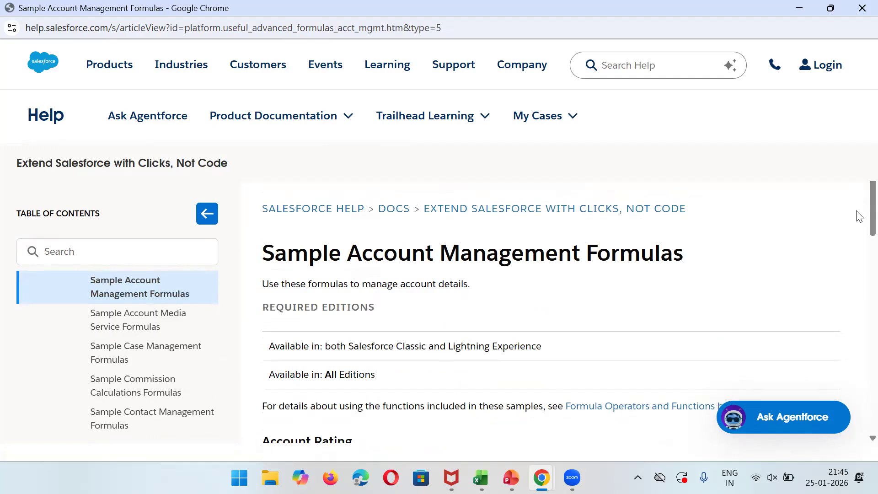
{"action": "scroll", "coordinate": [859, 266], "scroll_direction": "down", "scroll_amount": 3}
{"action": "scroll", "coordinate": [859, 270], "scroll_direction": "down", "scroll_amount": 1}
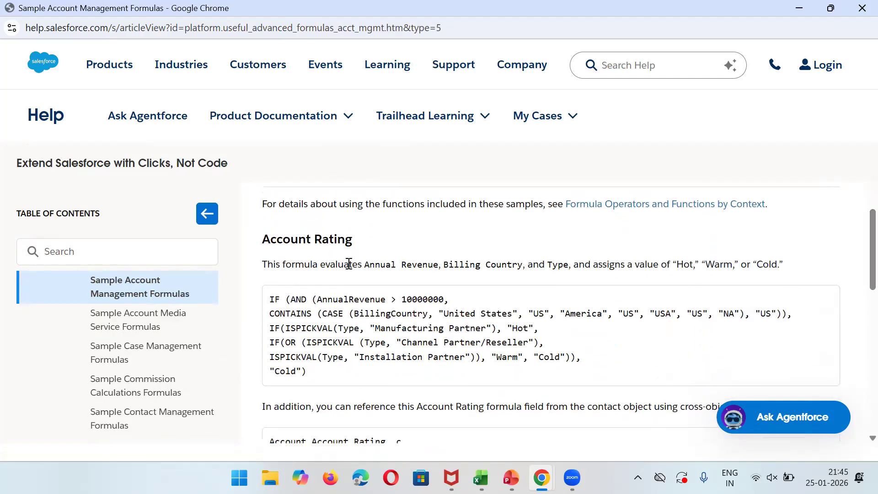
{"action": "triple_click", "coordinate": [279, 268]}
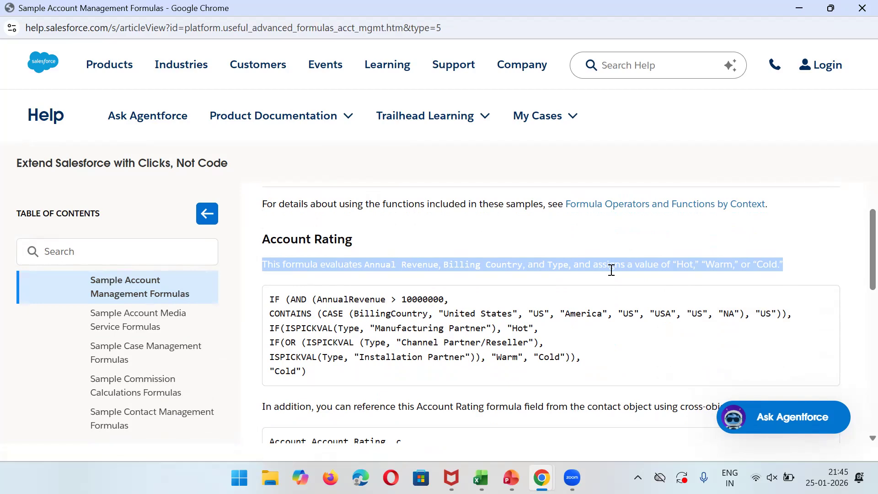
{"action": "left_click", "coordinate": [760, 269]}
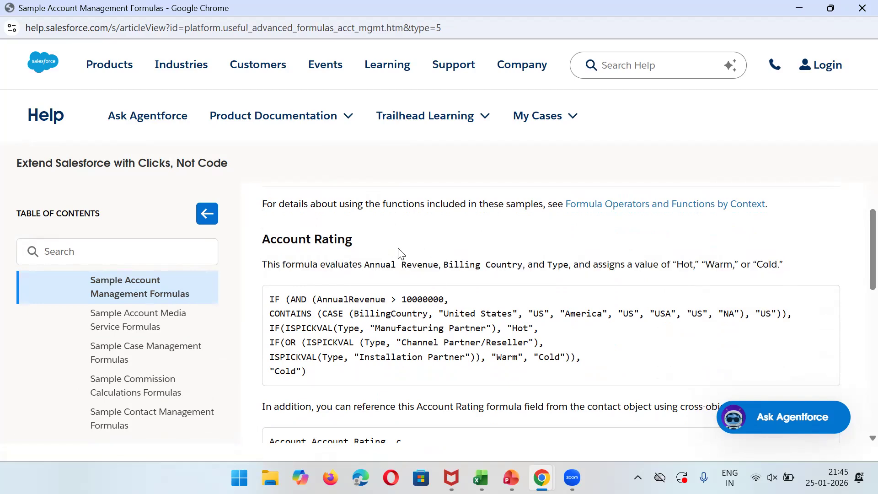
{"action": "triple_click", "coordinate": [691, 268]}
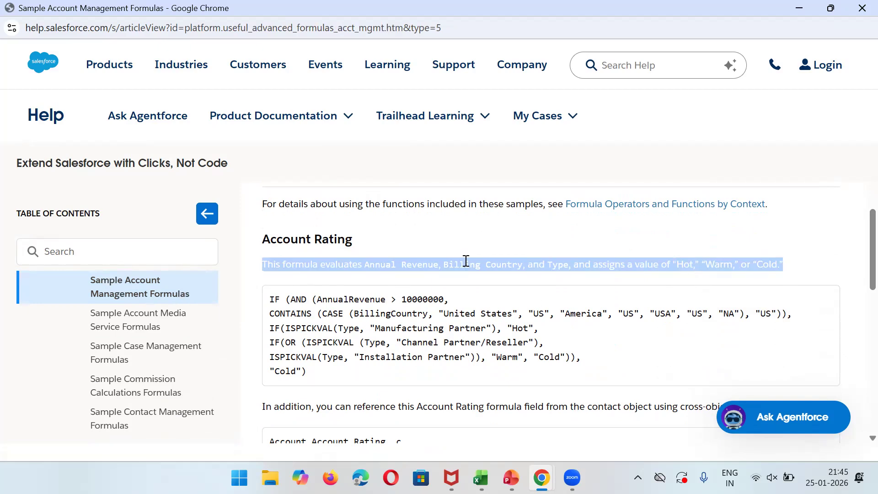
{"action": "left_click", "coordinate": [697, 279]}
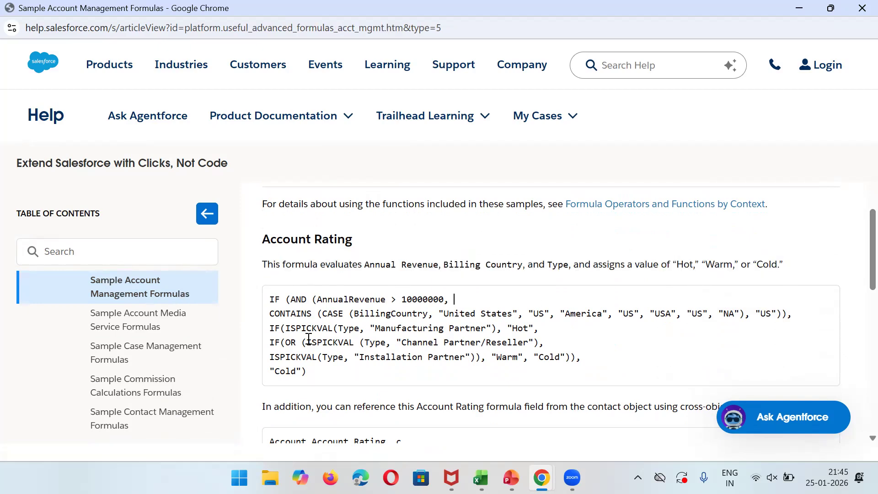
{"action": "double_click", "coordinate": [273, 300]}
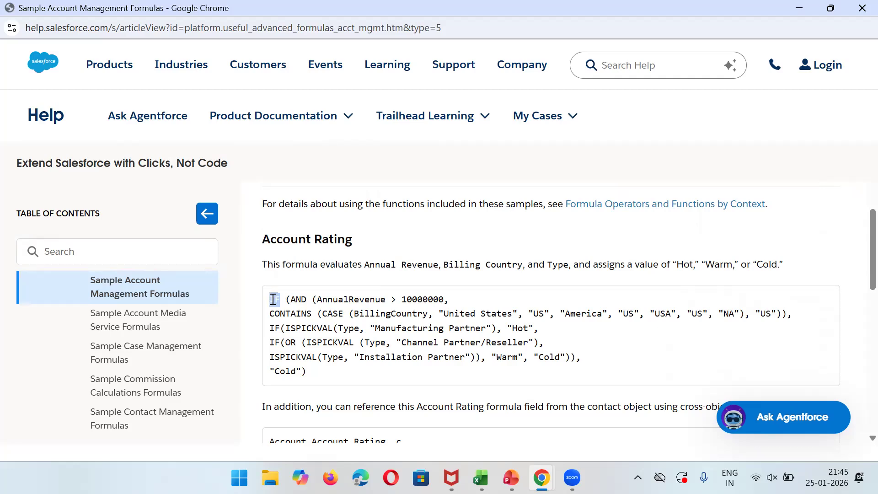
{"action": "double_click", "coordinate": [298, 300]}
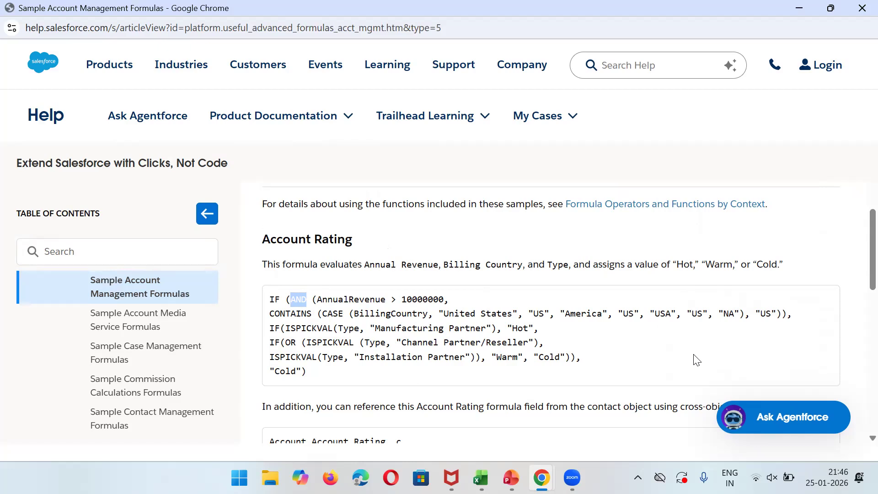
Open Sample Account Media Service Formulas and scroll to the BBC and Bloomberg News Search formulas.
{"action": "left_click_drag", "start_coordinate": [857, 274], "coordinate": [859, 356]}
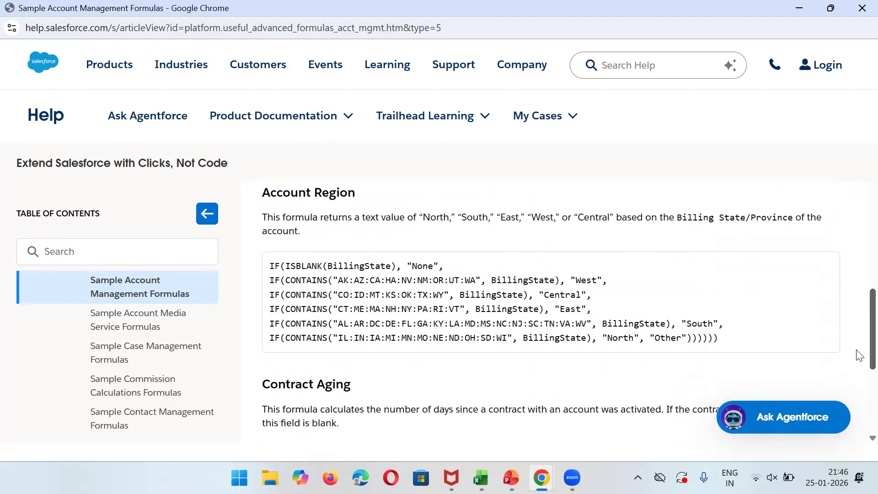
{"action": "left_click", "coordinate": [144, 320]}
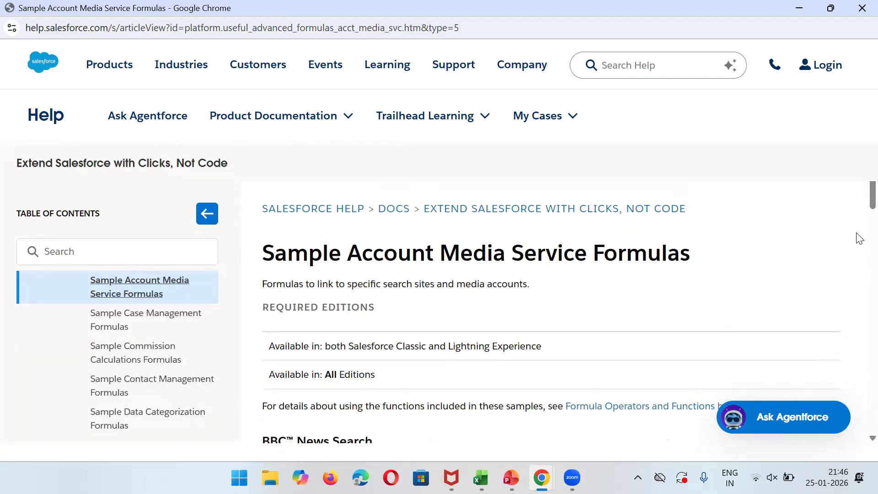
{"action": "scroll", "coordinate": [859, 201], "scroll_direction": "down", "scroll_amount": 5}
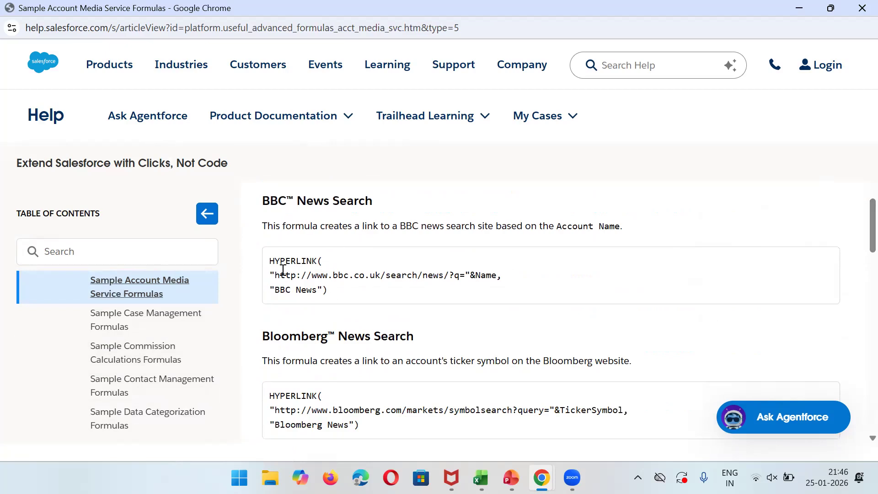
Open Sample Case Management Formulas and scroll down to the Case Categorization formula.
{"action": "left_click", "coordinate": [201, 330]}
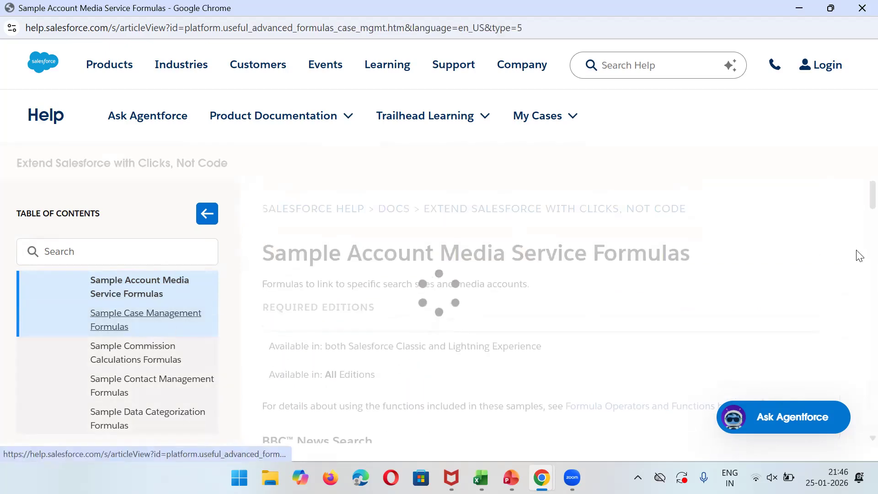
{"action": "scroll", "coordinate": [857, 206], "scroll_direction": "down", "scroll_amount": 5}
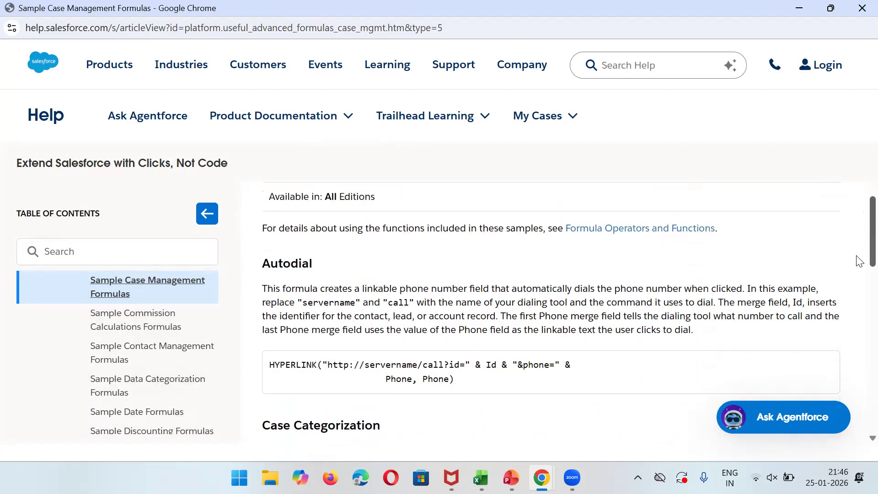
{"action": "scroll", "coordinate": [860, 271], "scroll_direction": "down", "scroll_amount": 3}
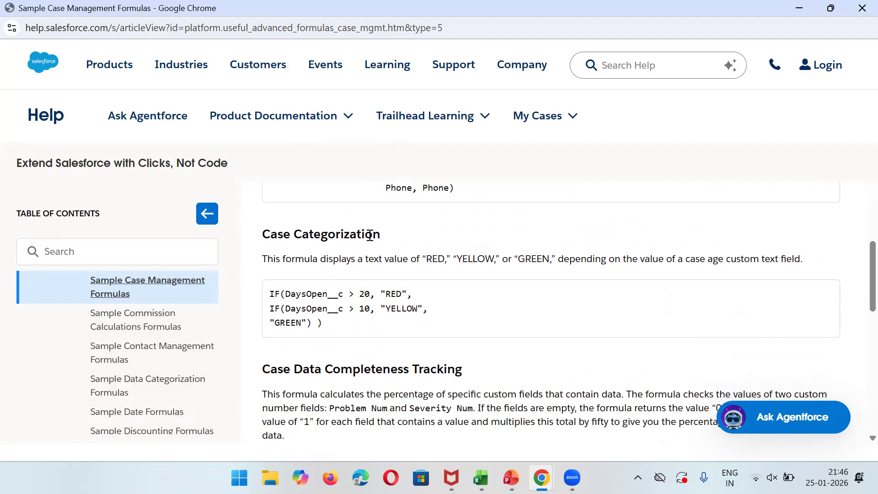
Highlight the Case Categorization formula's lines one by one, then close the help window.
{"action": "double_click", "coordinate": [321, 294]}
{"action": "triple_click", "coordinate": [380, 293]}
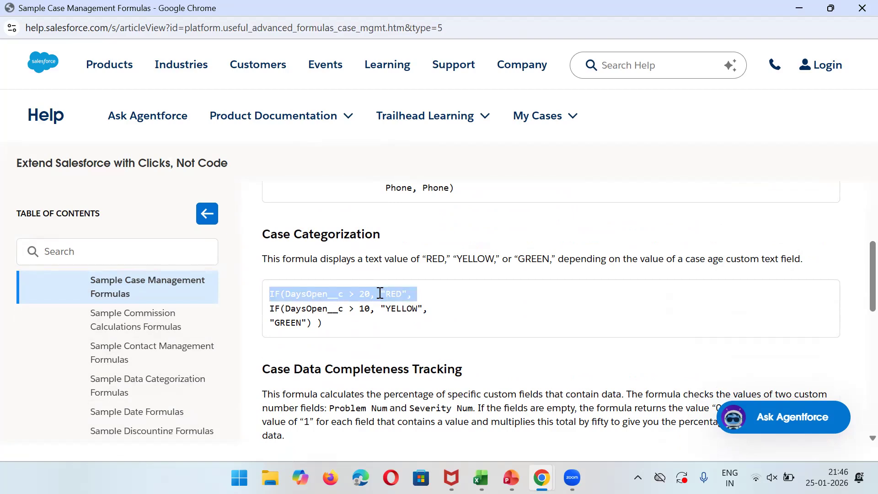
{"action": "triple_click", "coordinate": [318, 309]}
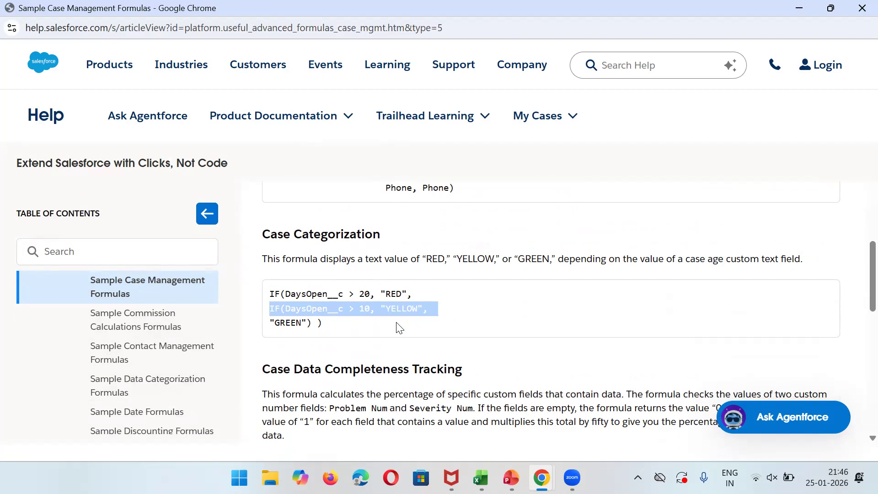
{"action": "triple_click", "coordinate": [293, 321]}
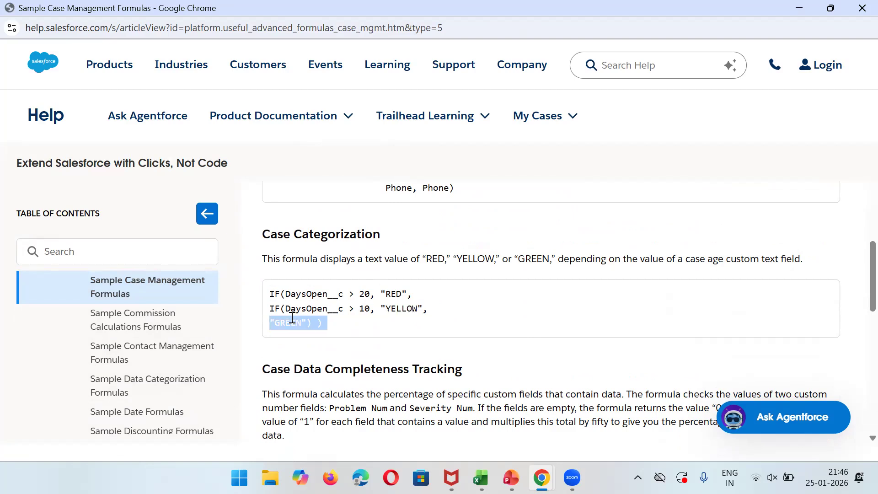
{"action": "left_click", "coordinate": [343, 326]}
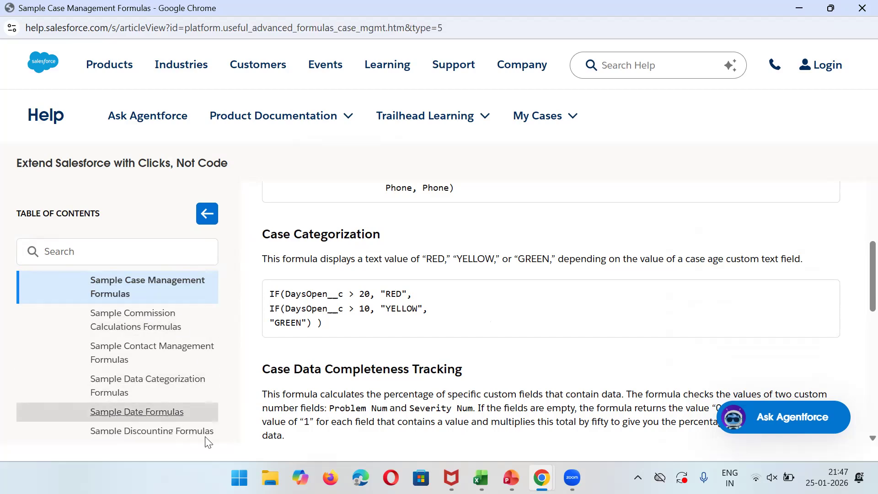
{"action": "left_click", "coordinate": [862, 8]}
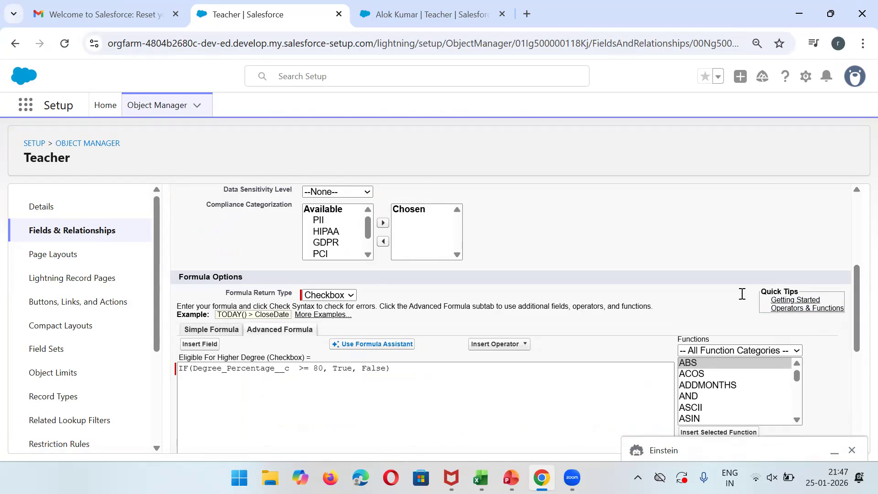
Keep Checkbox as the return type, review the field settings, then go to the teacher's record tab.
{"action": "left_click", "coordinate": [328, 295]}
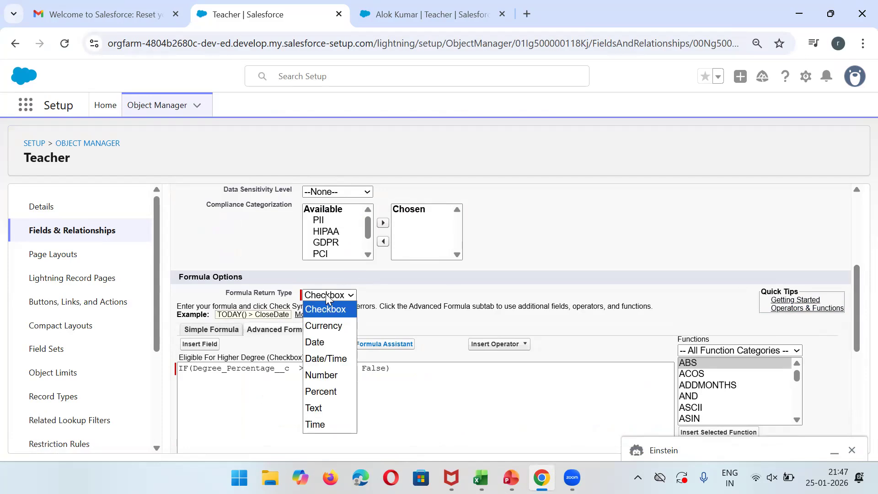
{"action": "left_click", "coordinate": [328, 298]}
{"action": "left_click_drag", "start_coordinate": [856, 297], "coordinate": [856, 328]}
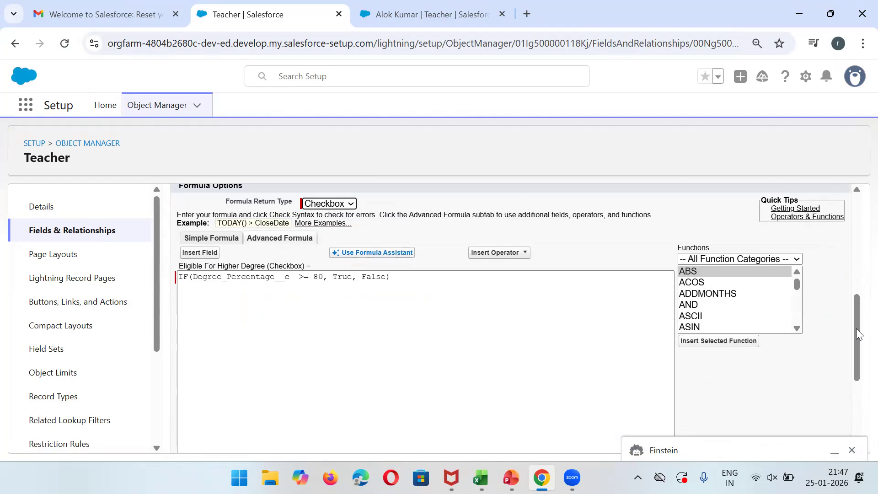
{"action": "left_click", "coordinate": [856, 272]}
{"action": "left_click", "coordinate": [416, 7]}
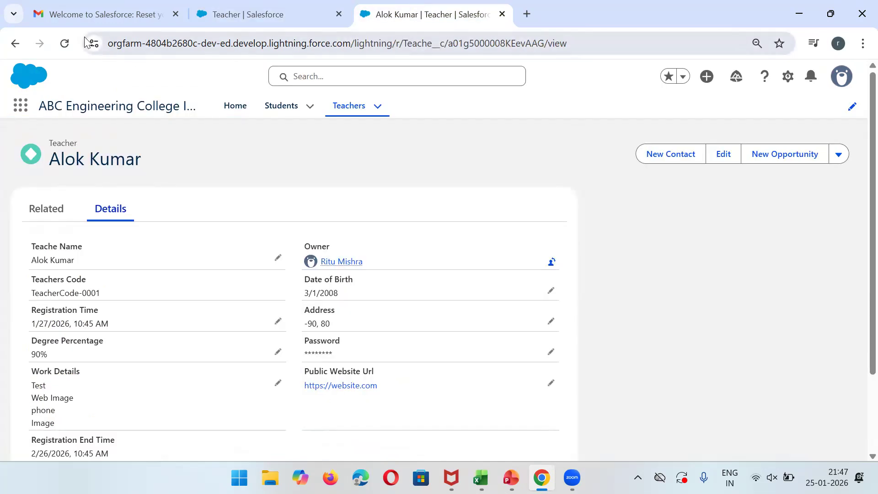
Reload the teacher record to show Eligible For Higher Degree, then return to the Setup tab.
{"action": "left_click", "coordinate": [65, 38]}
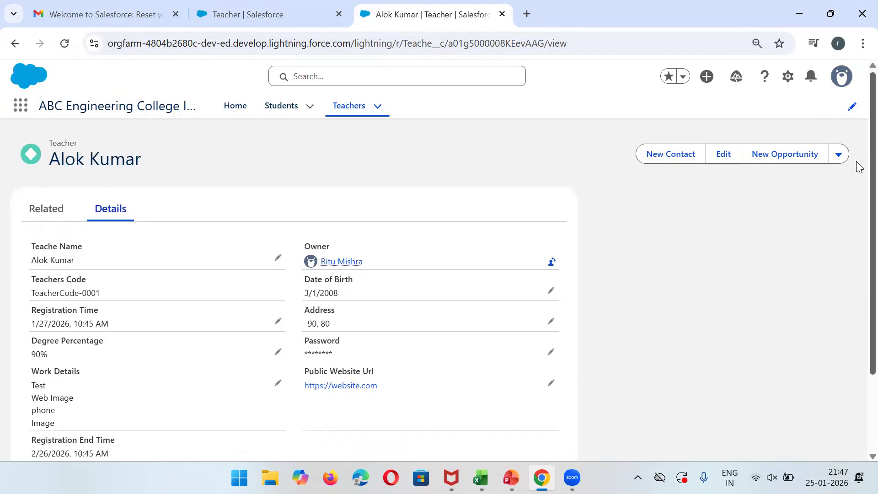
{"action": "scroll", "coordinate": [858, 287], "scroll_direction": "down", "scroll_amount": 2}
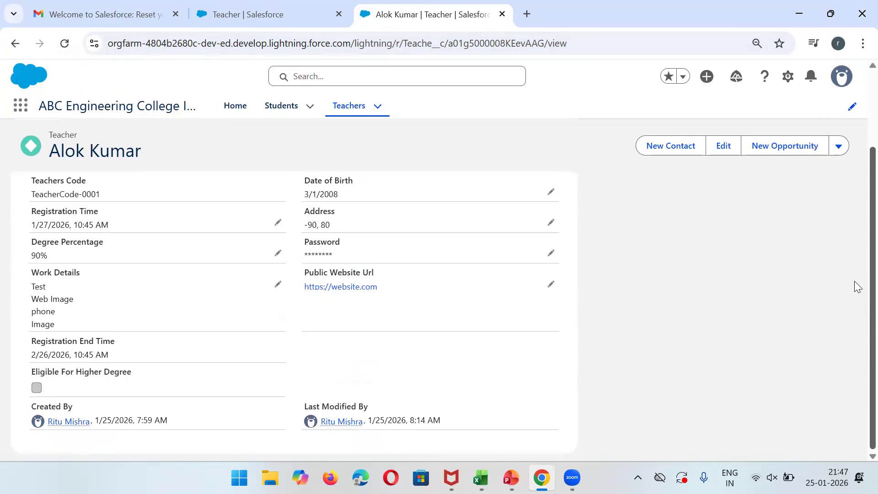
{"action": "key", "text": "ctrl+shift+Tab"}
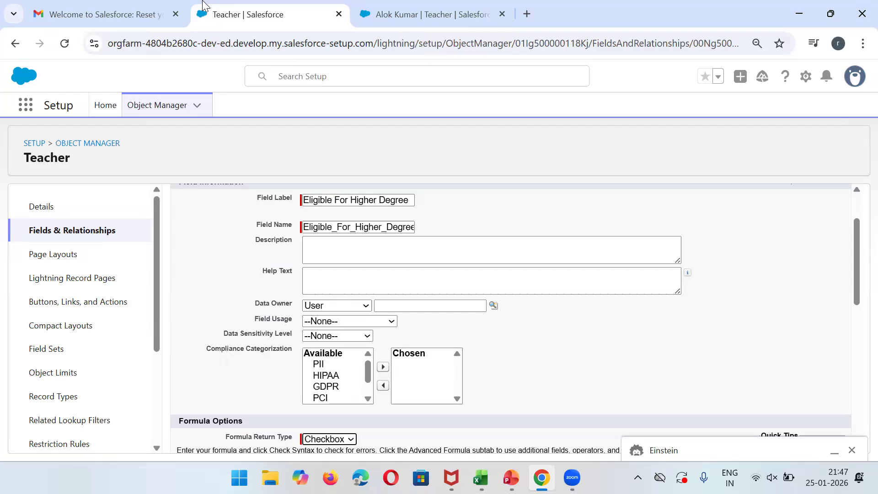
Filter the Object Manager for 'studen' and open the Student object's Fields & Relationships.
{"action": "left_click", "coordinate": [71, 235]}
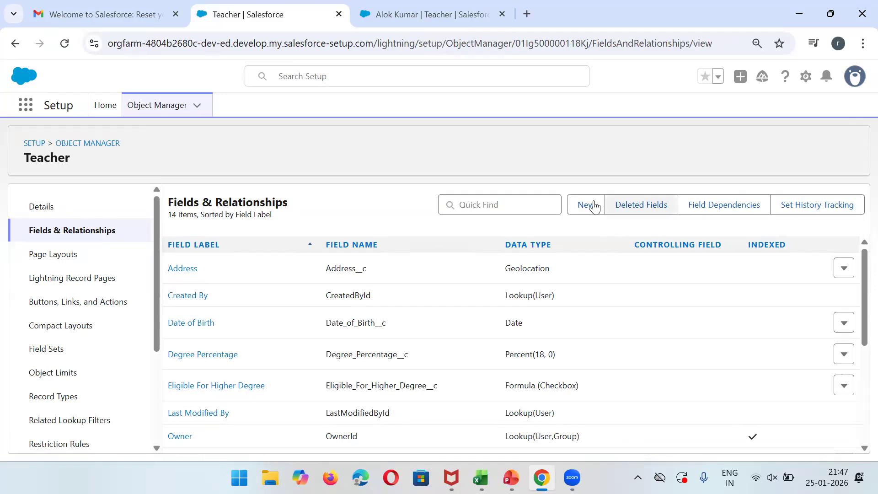
{"action": "left_click", "coordinate": [113, 145]}
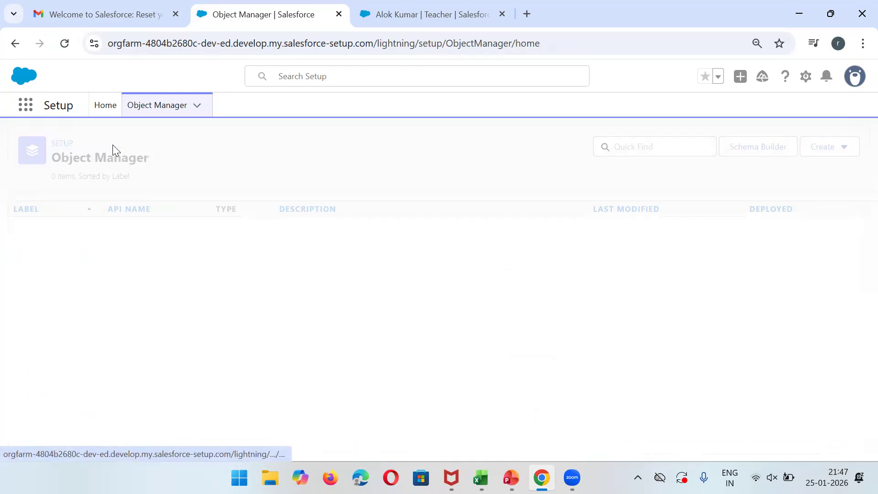
{"action": "left_click", "coordinate": [615, 146]}
{"action": "type", "text": "studen"}
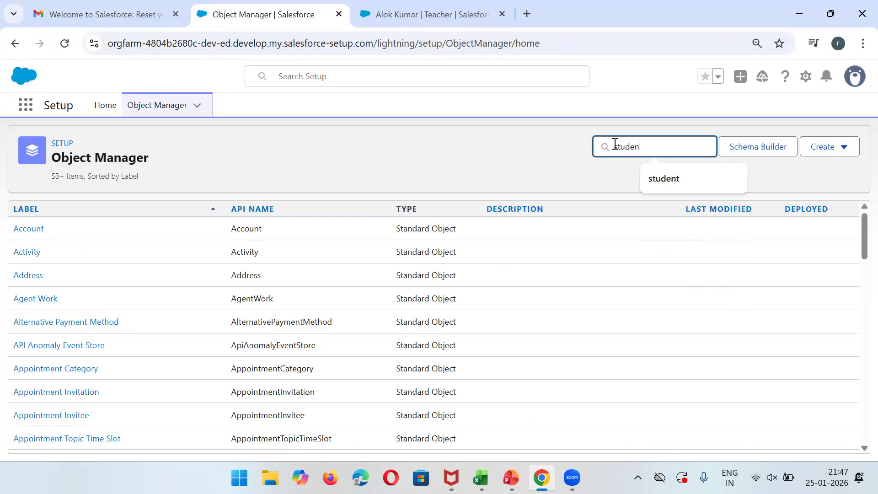
{"action": "left_click", "coordinate": [29, 234]}
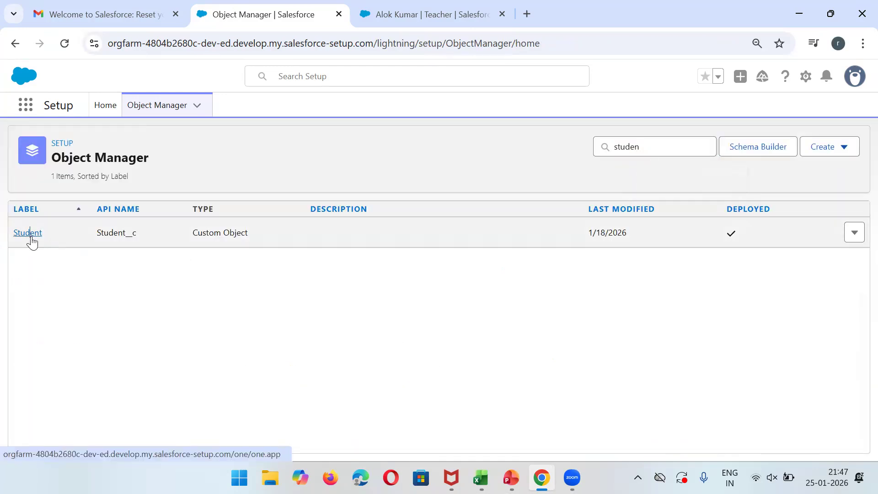
{"action": "left_click", "coordinate": [77, 242]}
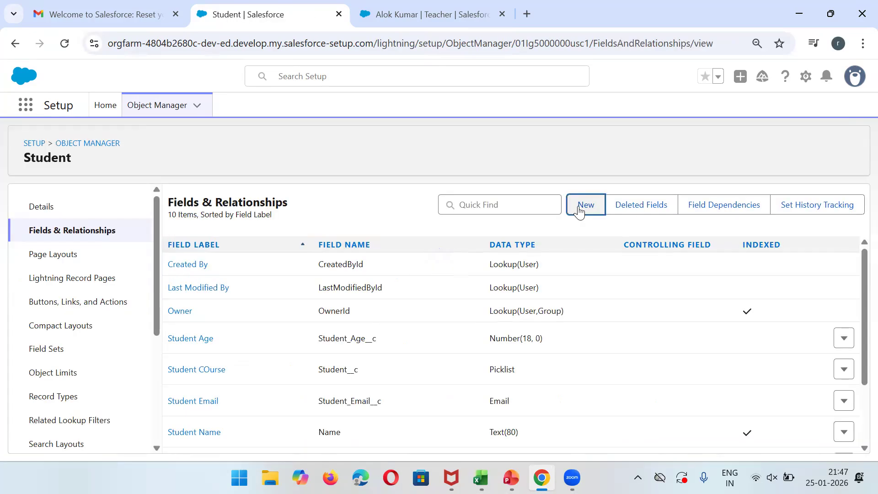
Start a new Student custom field of type Formula.
{"action": "left_click", "coordinate": [580, 210]}
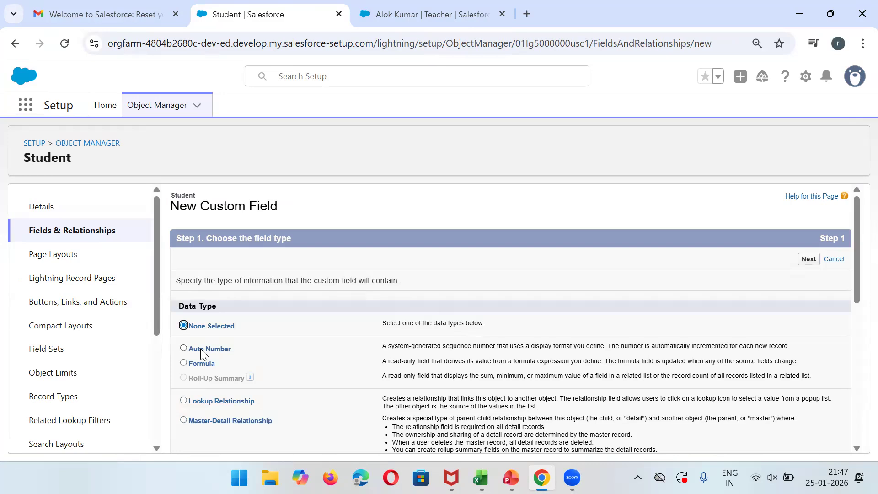
{"action": "left_click", "coordinate": [204, 364]}
{"action": "left_click", "coordinate": [808, 259]}
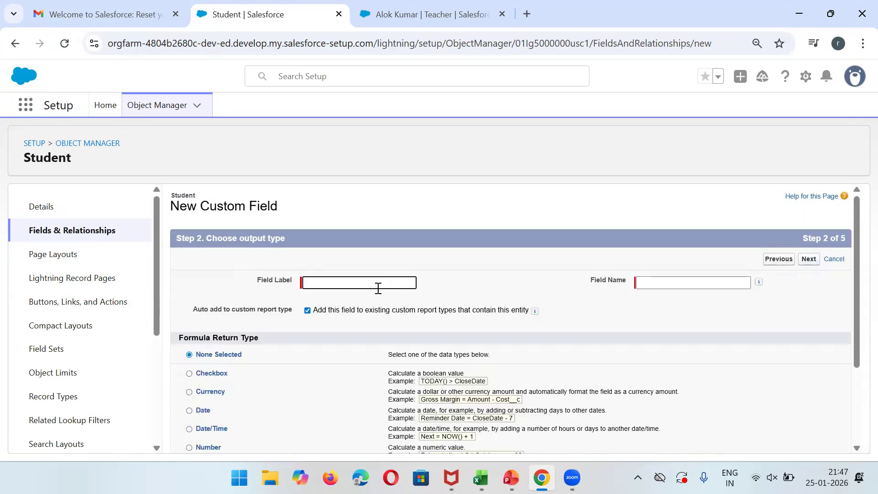
{"action": "left_click_drag", "start_coordinate": [857, 304], "coordinate": [857, 357]}
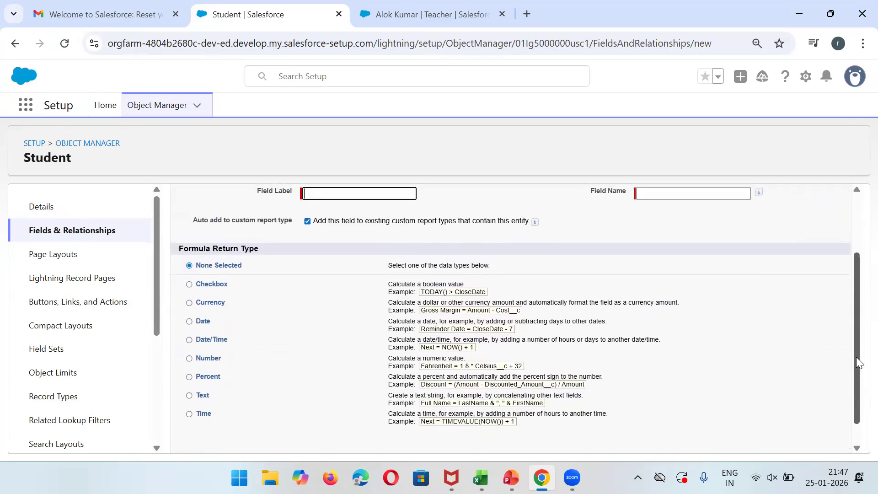
Label the field 'Indian origin', choose Text as return type, and continue to the formula step.
{"action": "left_click", "coordinate": [384, 195]}
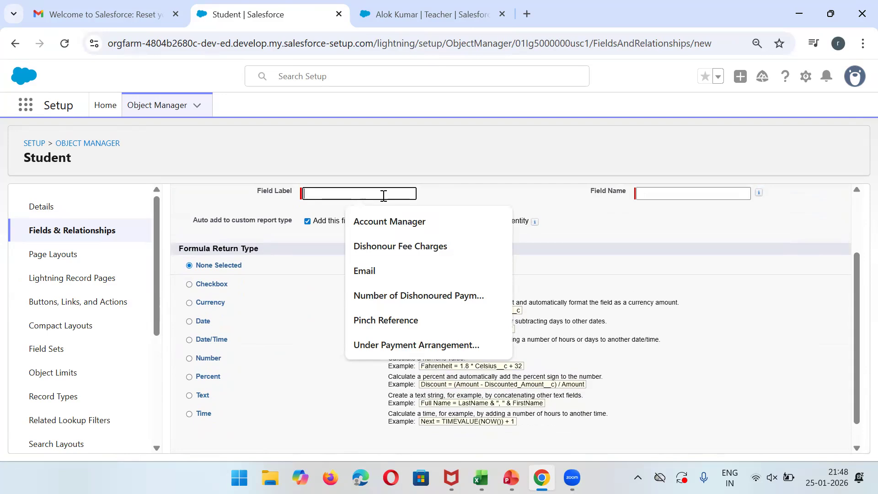
{"action": "type", "text": "Indi"}
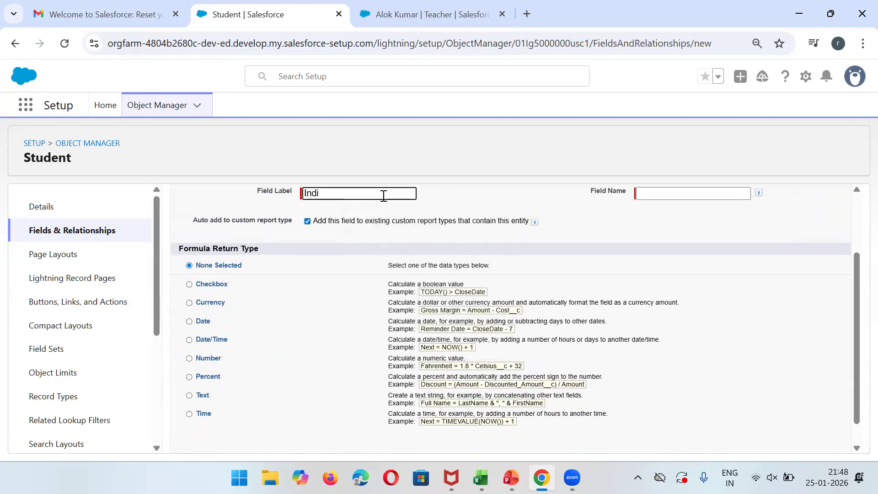
{"action": "type", "text": "an orini"}
{"action": "key", "text": "BackSpace"}
{"action": "left_click", "coordinate": [643, 198]}
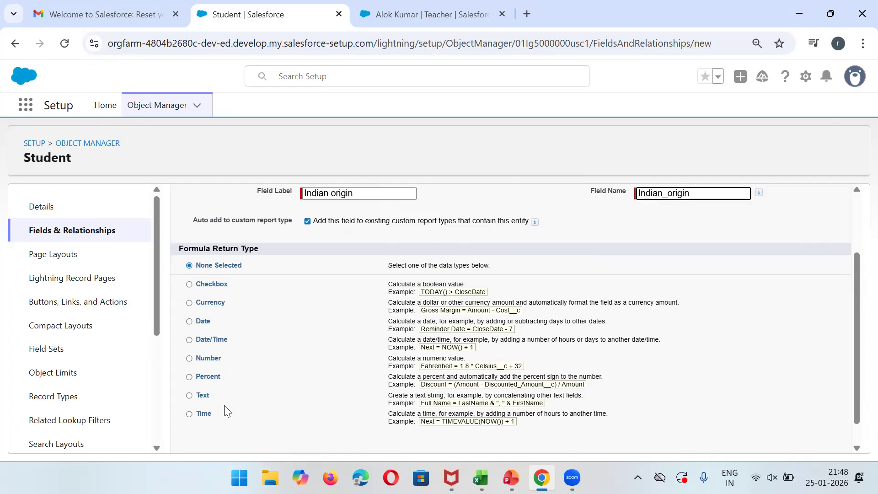
{"action": "left_click", "coordinate": [189, 395]}
{"action": "left_click_drag", "start_coordinate": [857, 334], "coordinate": [857, 241]}
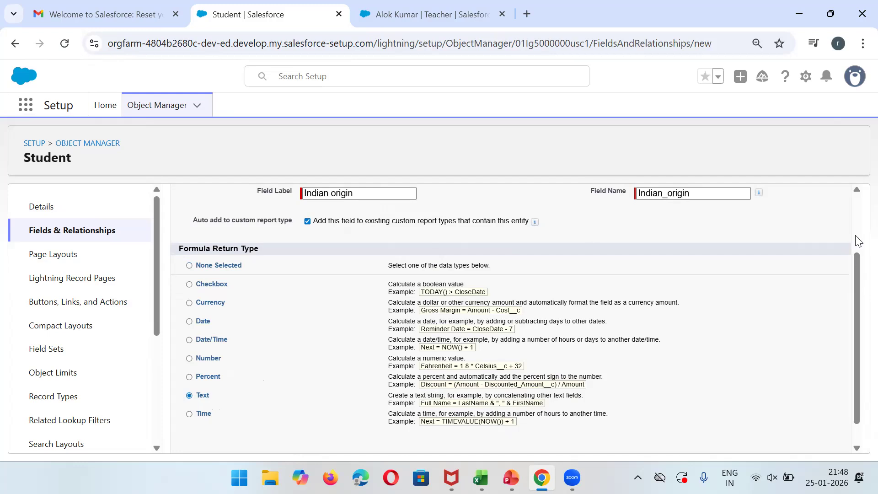
{"action": "left_click", "coordinate": [809, 259]}
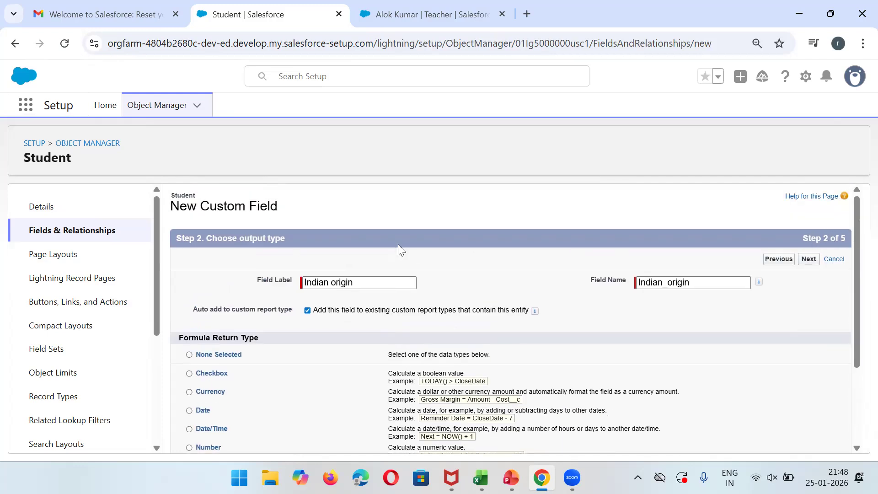
{"action": "left_click", "coordinate": [199, 349]}
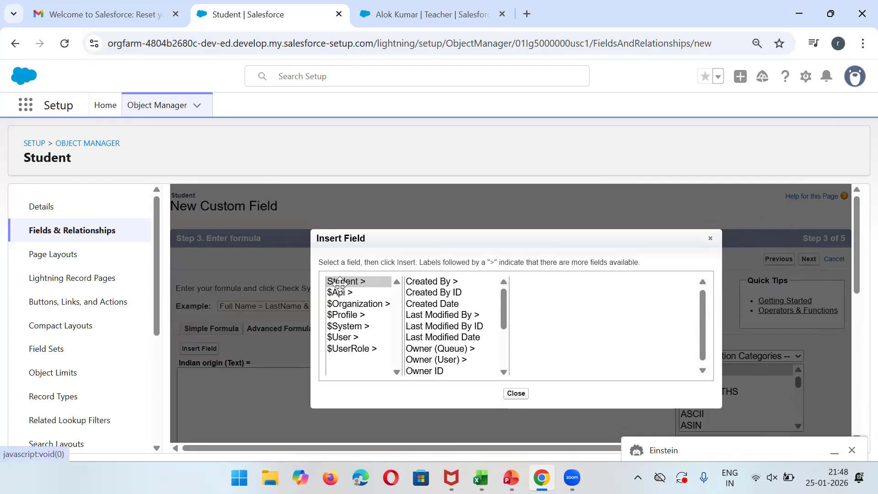
Insert Subcribe_of_Notification__c and write IF(Subcribe_of_Notification__c == TRUE, "Indian Origin", "OutSide India").
{"action": "left_click_drag", "start_coordinate": [503, 308], "coordinate": [514, 359]}
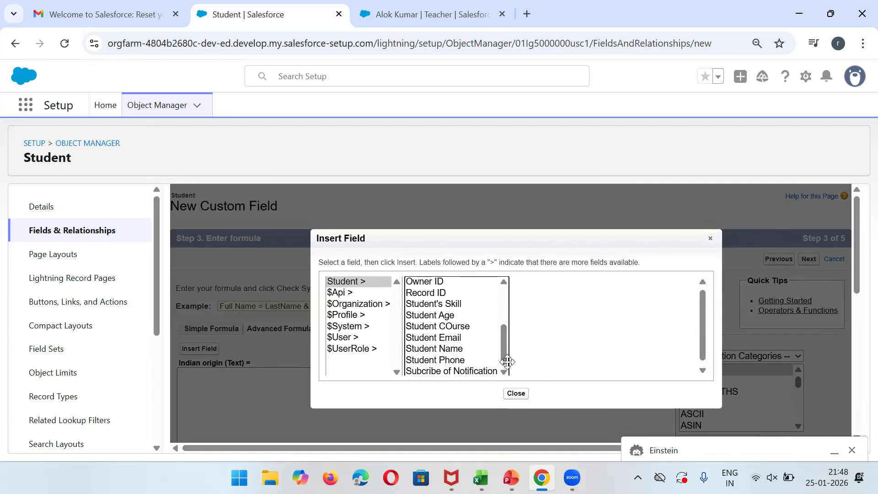
{"action": "left_click", "coordinate": [464, 371]}
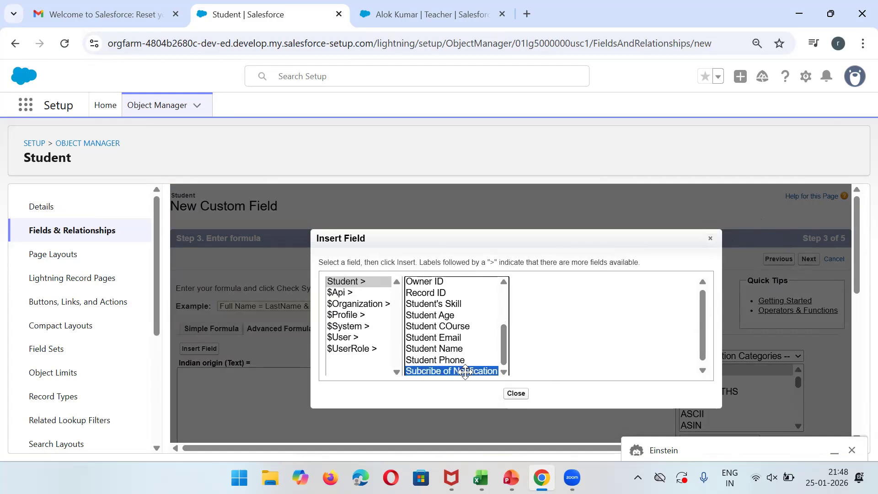
{"action": "left_click", "coordinate": [575, 350]}
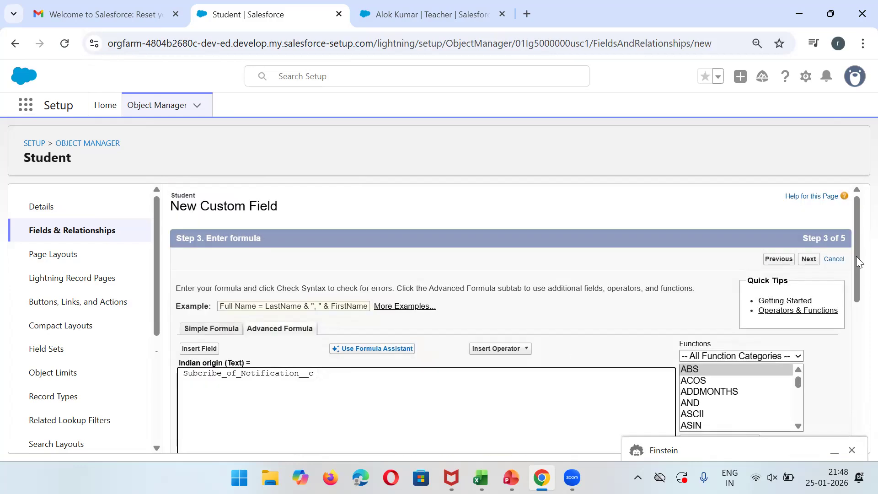
{"action": "scroll", "coordinate": [857, 245], "scroll_direction": "down", "scroll_amount": 3}
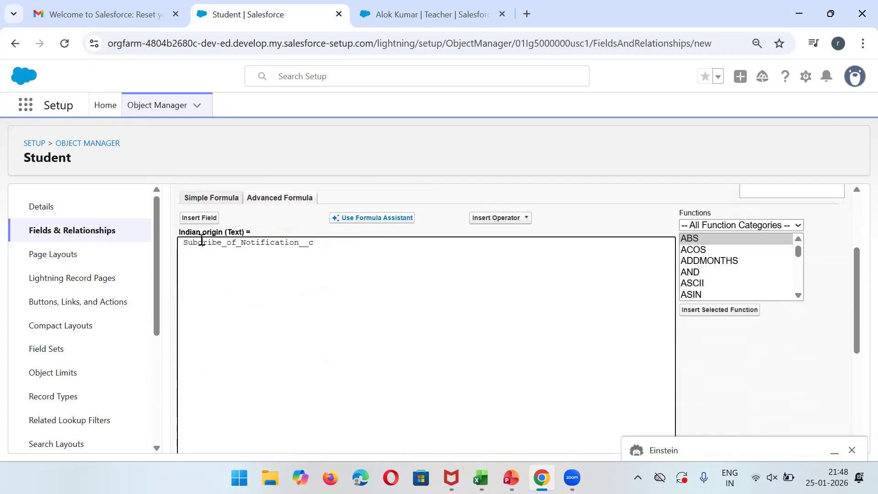
{"action": "type", "text": "IF("}
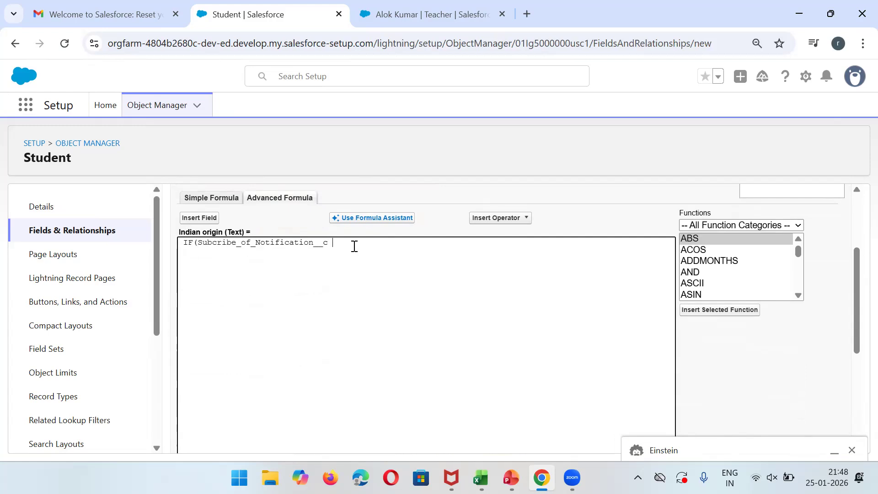
{"action": "type", "text": "UE , \"Indian Origin"}
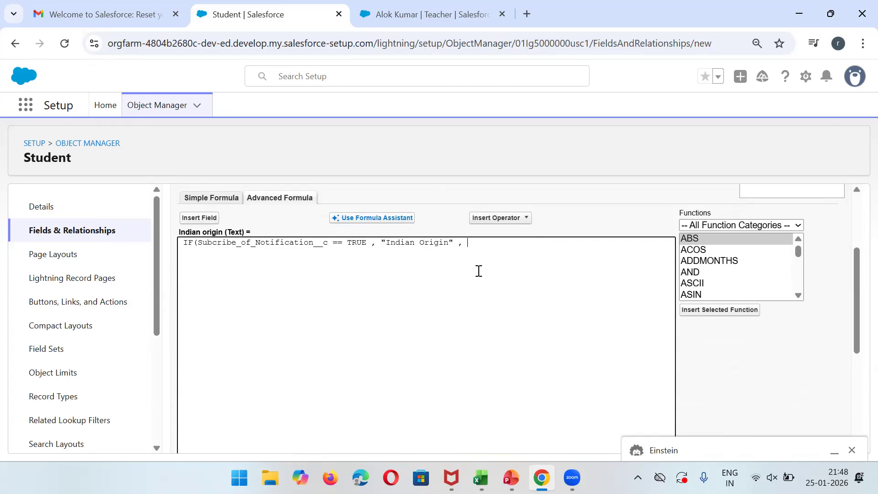
{"action": "type", "text": " , \"OutSide Indisa"}
{"action": "left_click_drag", "start_coordinate": [858, 281], "coordinate": [858, 205]}
Save the Indian origin field with default field-level security and page layouts.
{"action": "left_click", "coordinate": [807, 260]}
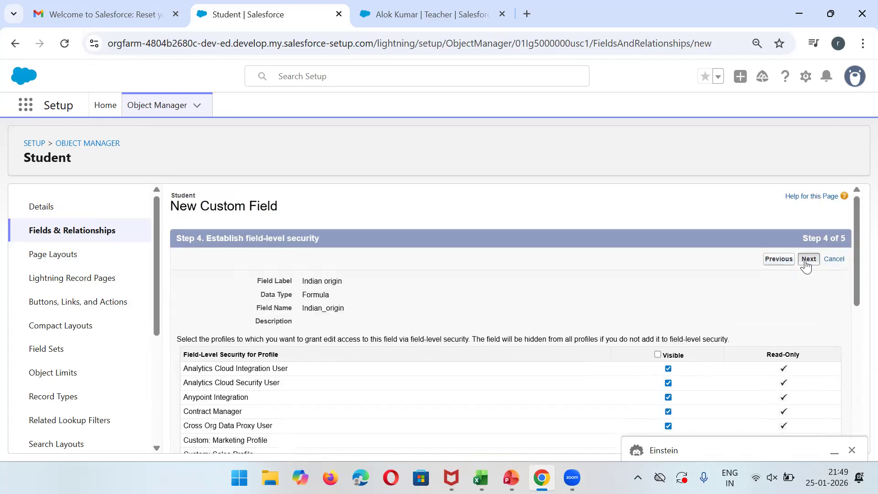
{"action": "left_click", "coordinate": [808, 259]}
{"action": "left_click", "coordinate": [816, 261]}
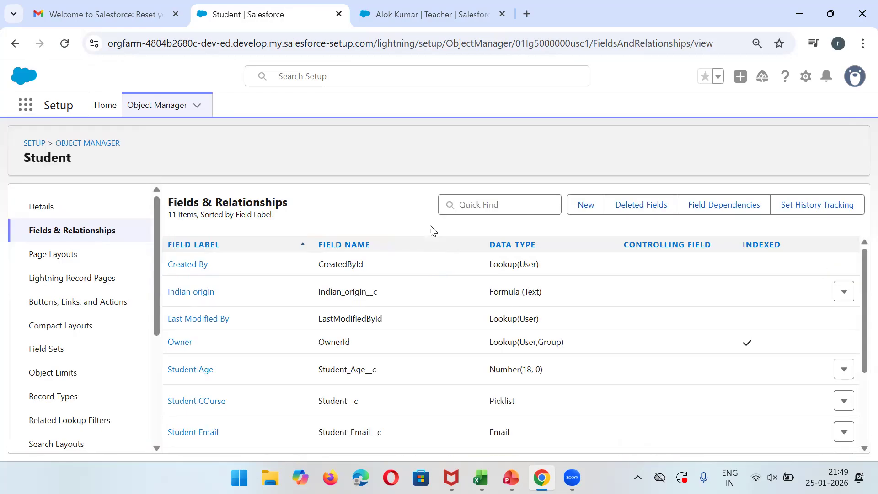
Open the first student's record from the Students list, then return to the Setup tab.
{"action": "left_click", "coordinate": [414, 17]}
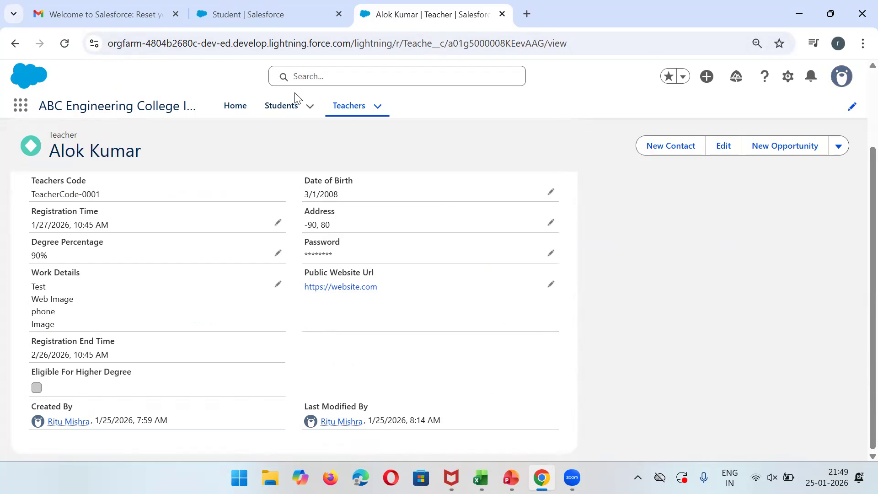
{"action": "left_click", "coordinate": [282, 108]}
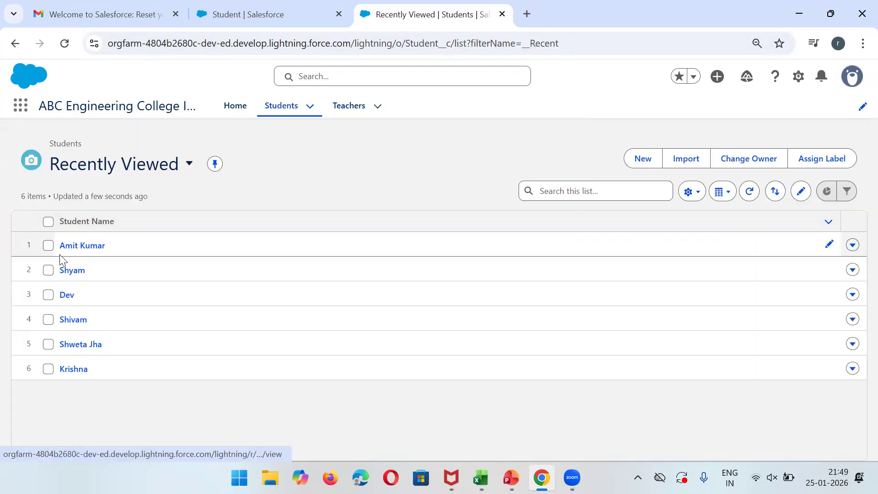
{"action": "left_click", "coordinate": [72, 251]}
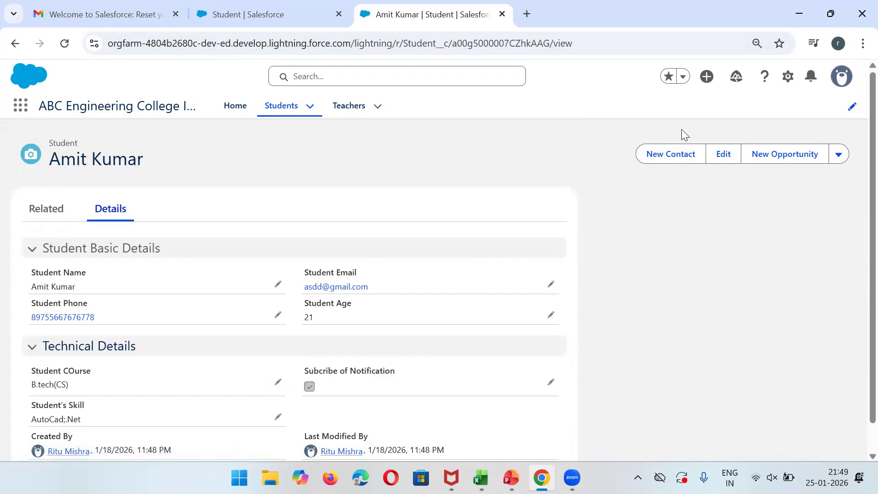
{"action": "left_click_drag", "start_coordinate": [856, 154], "coordinate": [857, 249]}
{"action": "left_click_drag", "start_coordinate": [872, 280], "coordinate": [859, 376]}
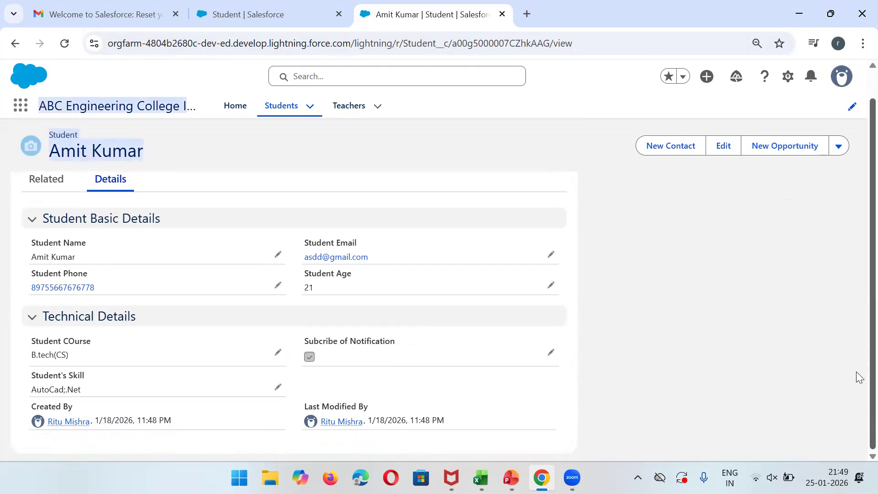
{"action": "scroll", "coordinate": [855, 153], "scroll_direction": "up", "scroll_amount": 2}
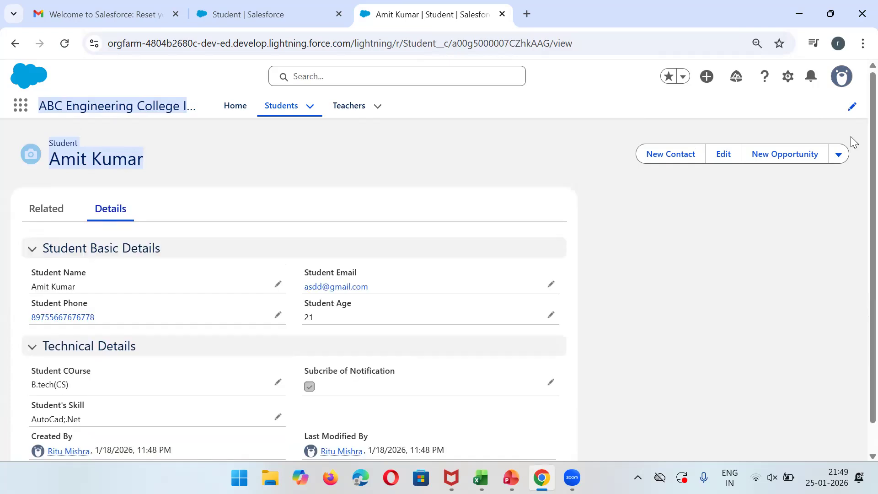
{"action": "left_click", "coordinate": [255, 6]}
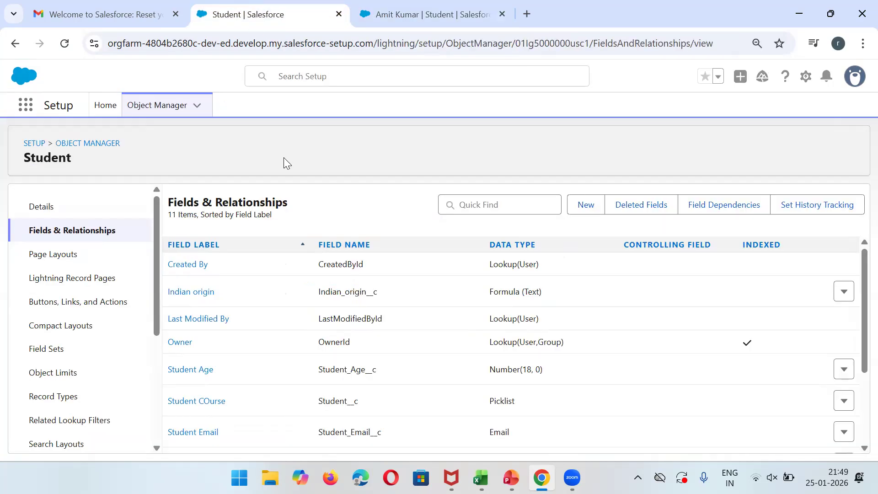
Begin another Student custom field and scroll to the Lookup and Master-Detail Relationship types.
{"action": "left_click", "coordinate": [589, 211]}
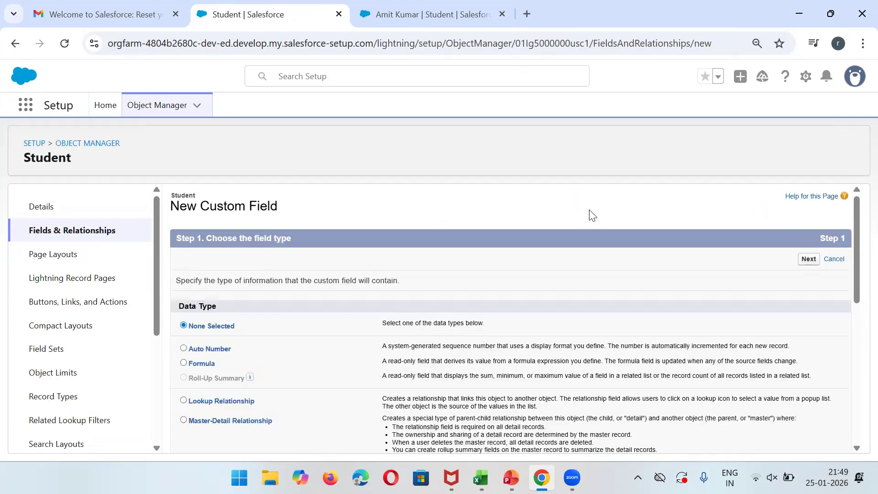
{"action": "left_click_drag", "start_coordinate": [857, 247], "coordinate": [857, 283]}
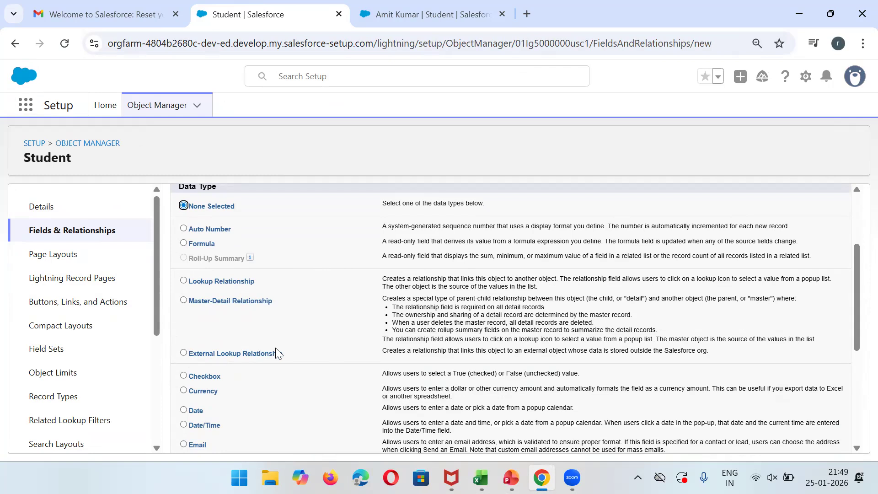
Flip between the student, Teachers and setup tabs, then switch to the Lookup vs Master-Detail slide.
{"action": "left_click", "coordinate": [411, 14]}
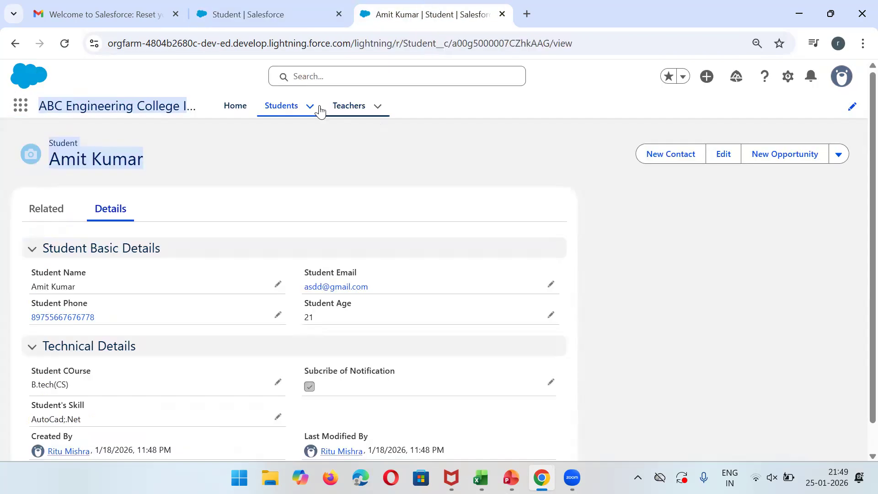
{"action": "left_click", "coordinate": [347, 116]}
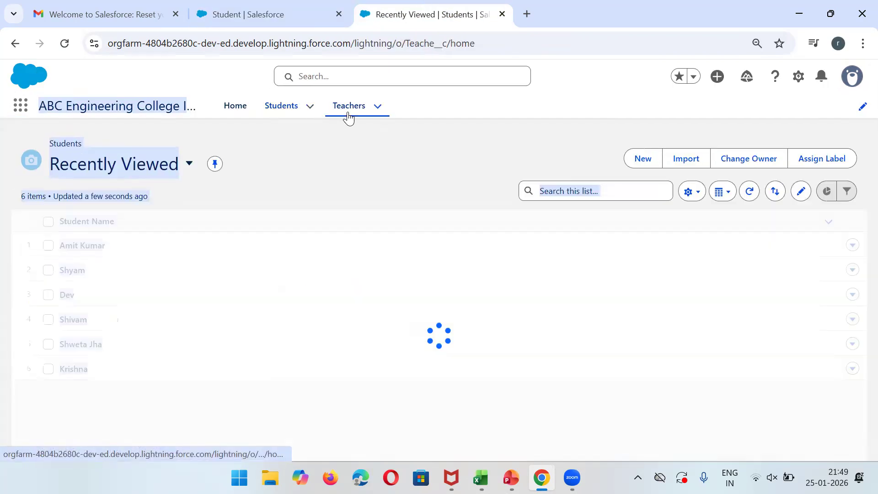
{"action": "left_click", "coordinate": [417, 132]}
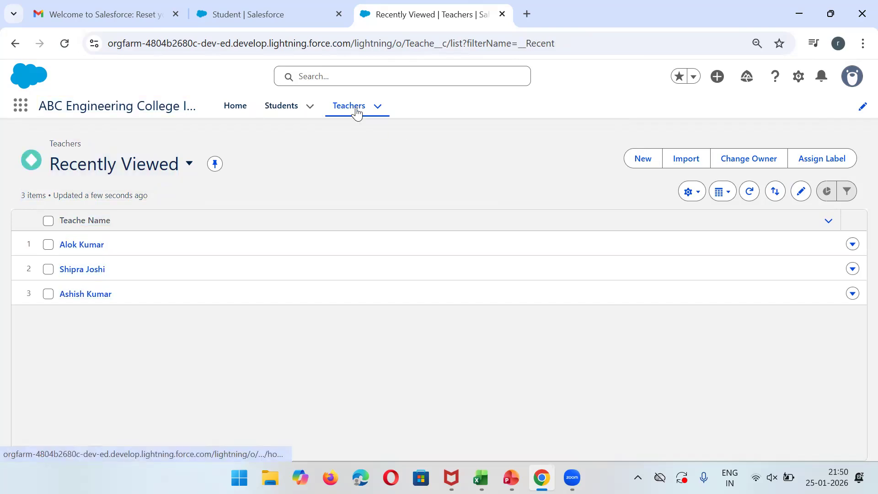
{"action": "left_click", "coordinate": [324, 5]}
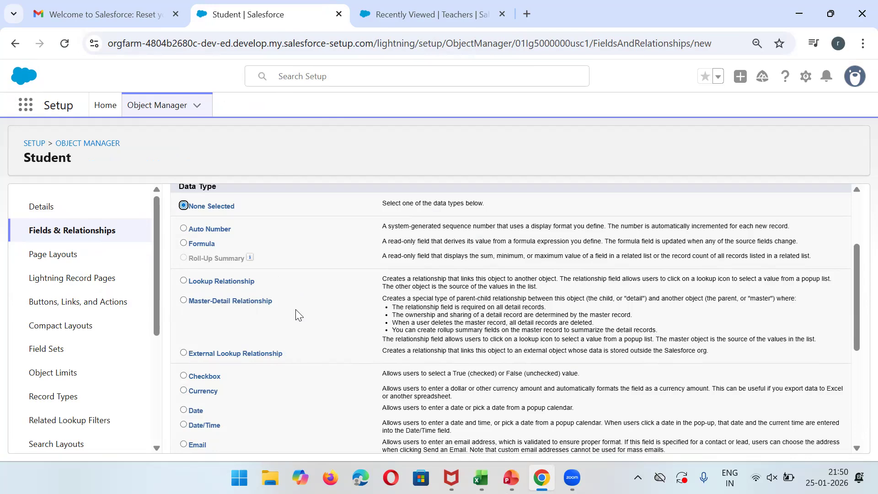
{"action": "left_click", "coordinate": [440, 3]}
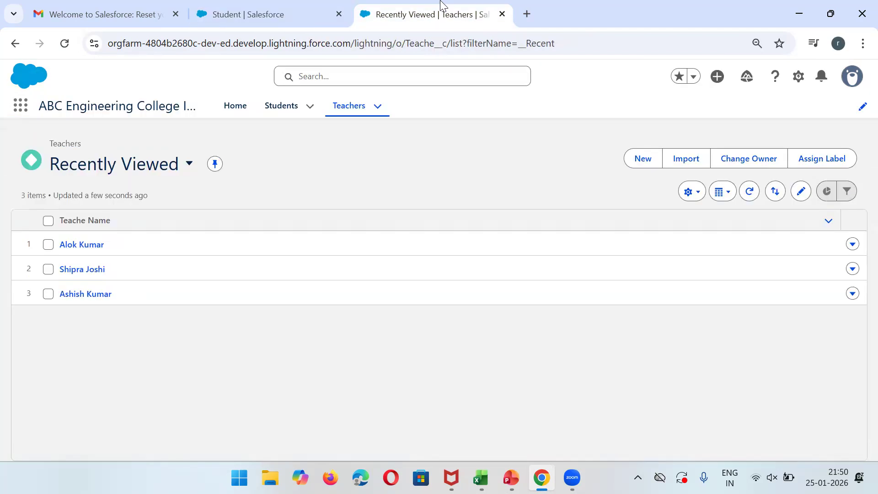
{"action": "left_click", "coordinate": [266, 15]}
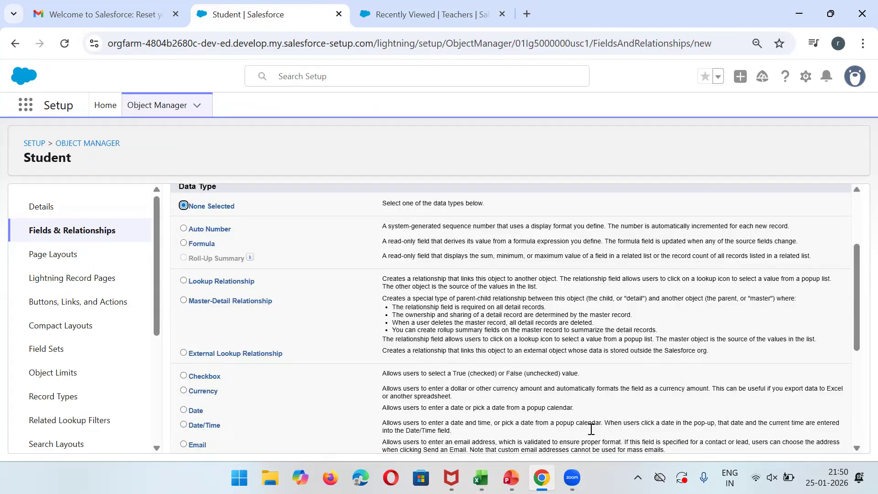
{"action": "key", "text": "alt+Tab"}
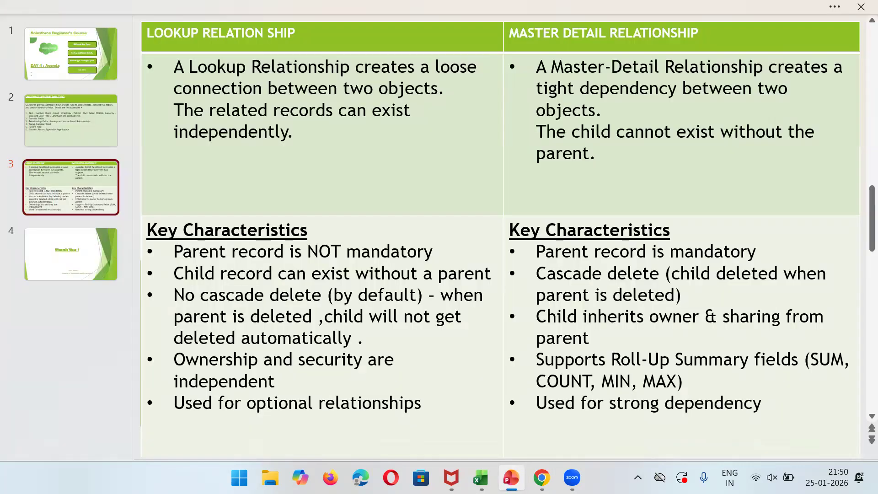
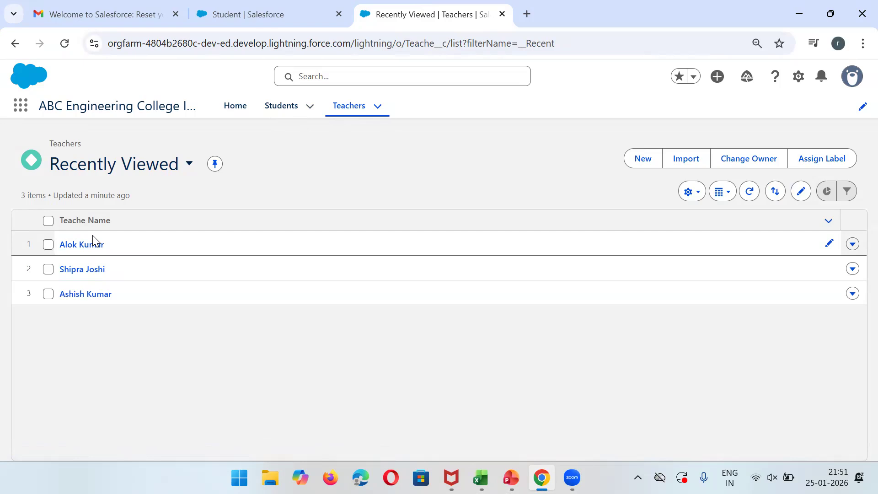
Open teacher record TeacherCode-0001 and compare its Related and Details tabs, finding no related lists.
{"action": "left_click", "coordinate": [77, 247]}
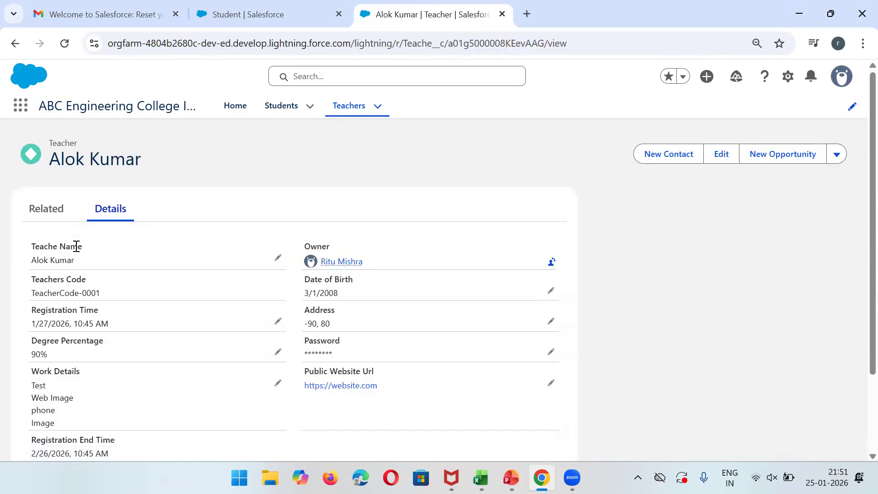
{"action": "left_click", "coordinate": [28, 220]}
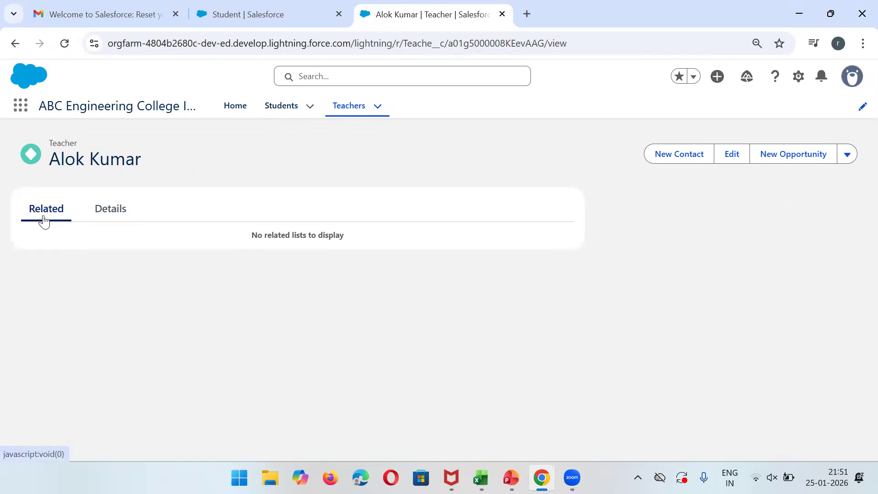
{"action": "left_click", "coordinate": [113, 219]}
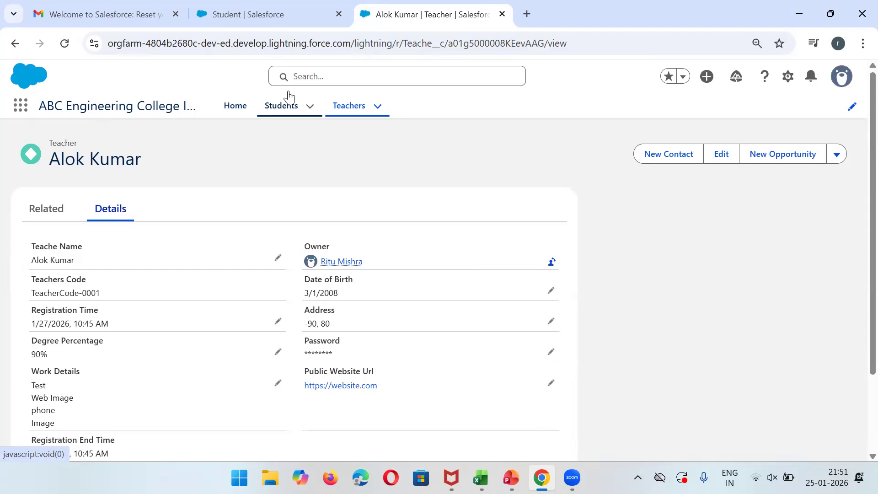
{"action": "left_click", "coordinate": [49, 215]}
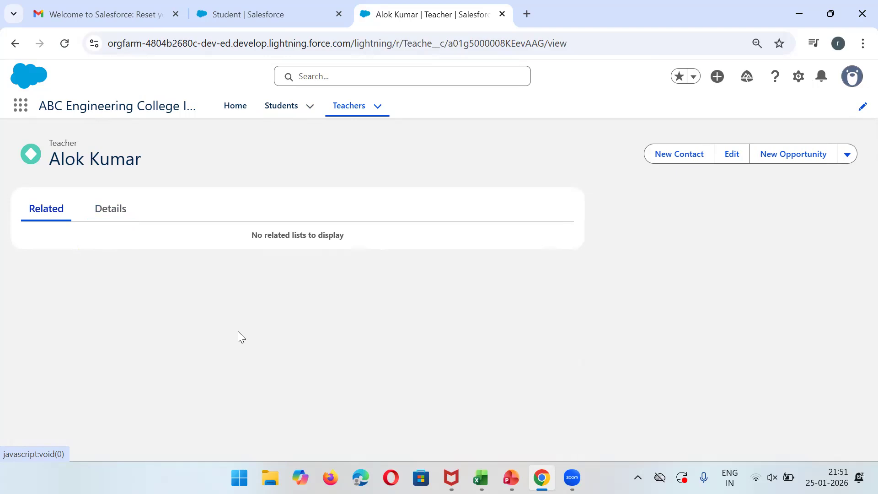
{"action": "left_click", "coordinate": [116, 220]}
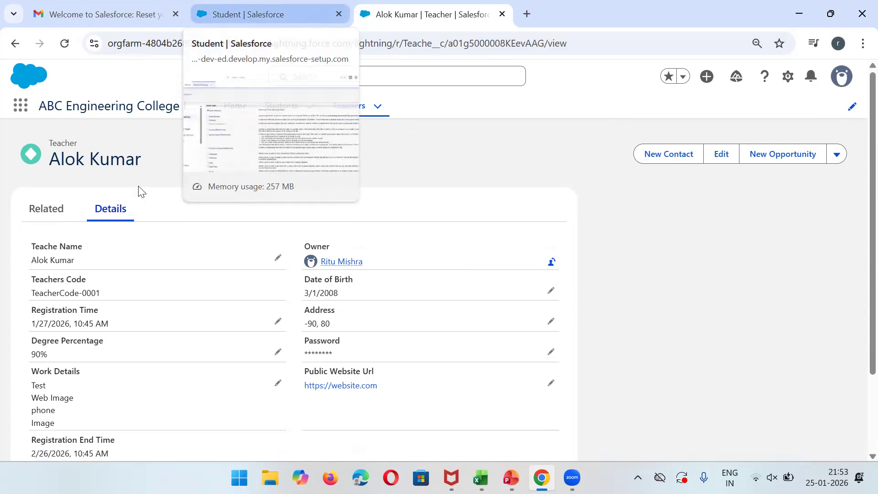
Recheck the teacher's Related and Details tabs, then pick a relationship data type for the new Student field.
{"action": "left_click", "coordinate": [56, 211]}
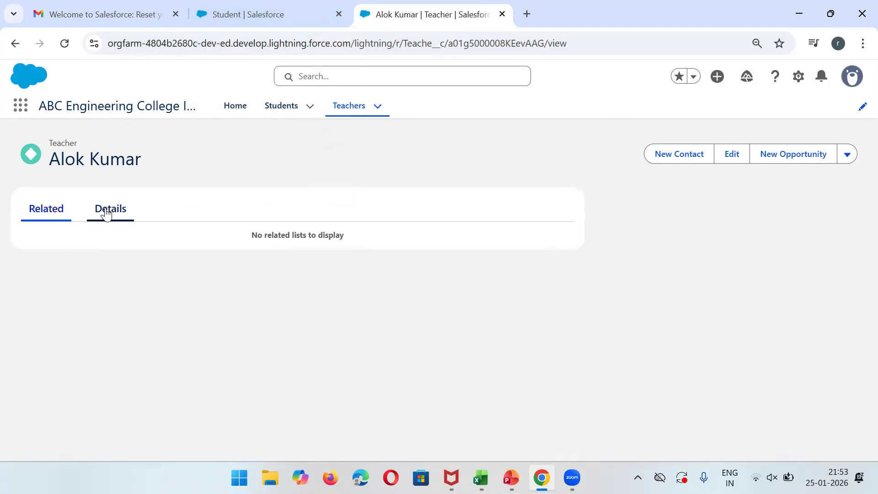
{"action": "left_click", "coordinate": [106, 211]}
{"action": "left_click", "coordinate": [306, 6]}
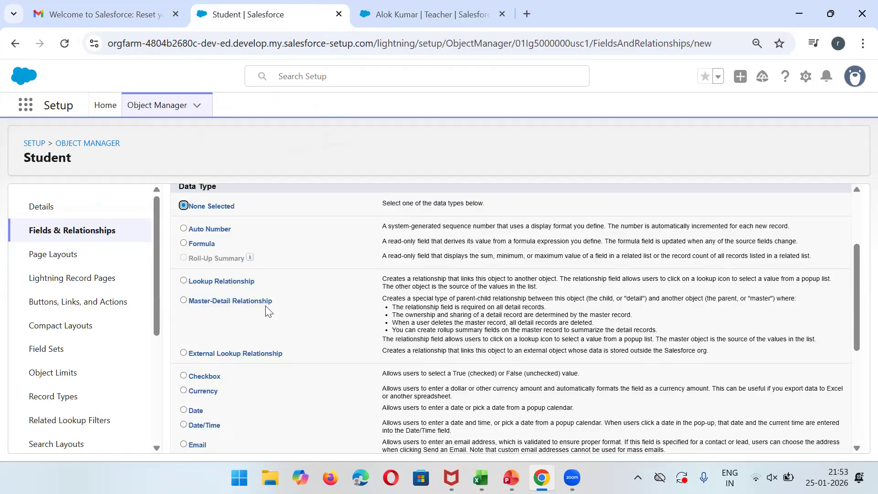
{"action": "left_click", "coordinate": [224, 302]}
Compare against the teacher record and settle on Lookup Relationship, scrolling back to the form's top.
{"action": "left_click", "coordinate": [439, 12]}
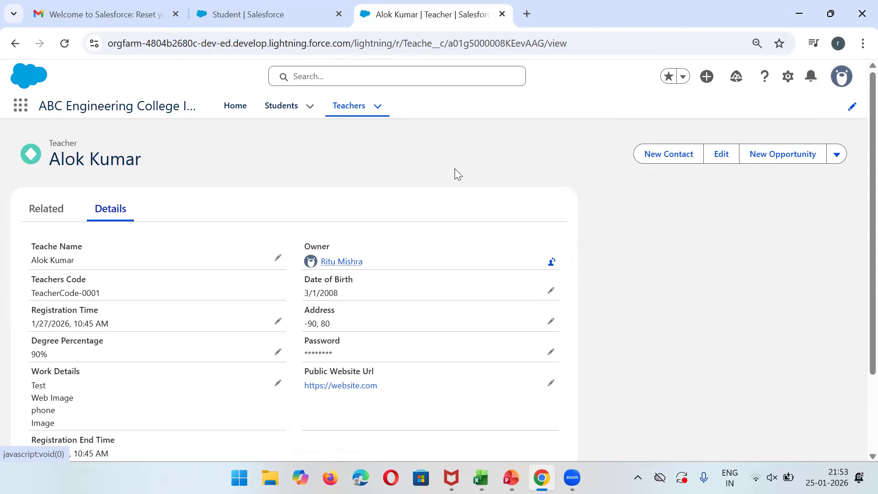
{"action": "left_click", "coordinate": [293, 14]}
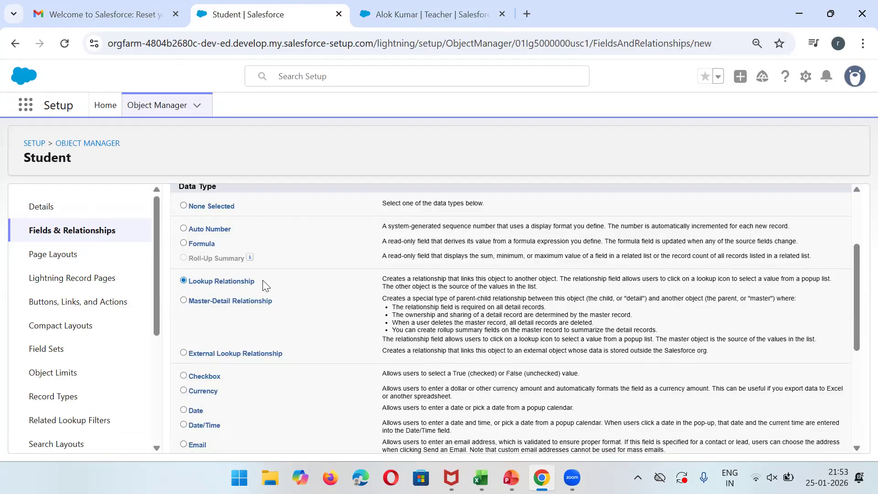
{"action": "left_click", "coordinate": [508, 9]}
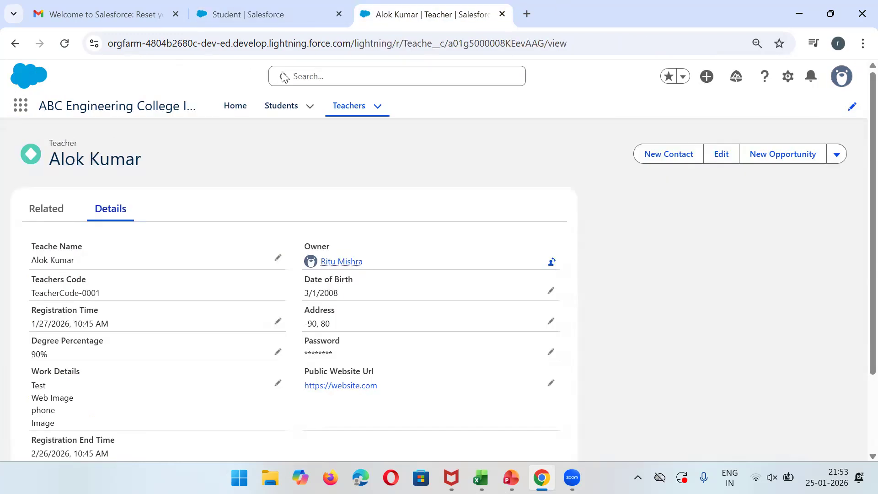
{"action": "left_click", "coordinate": [337, 2]}
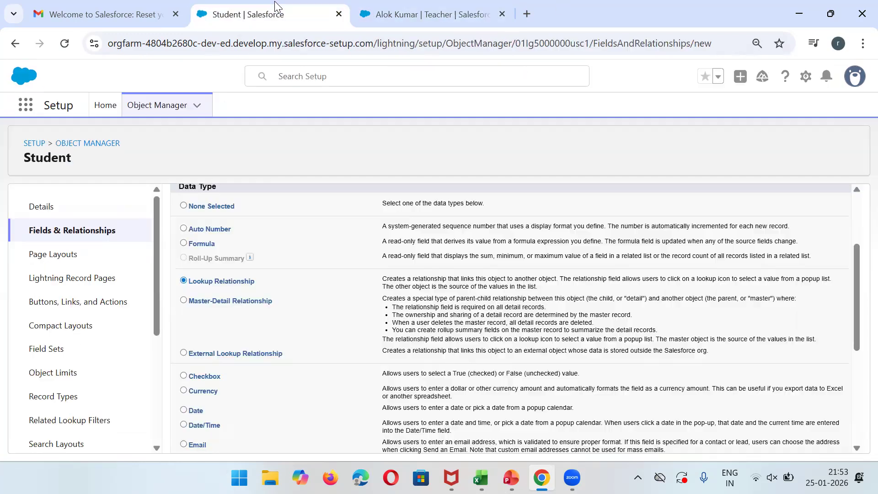
{"action": "left_click", "coordinate": [856, 236]}
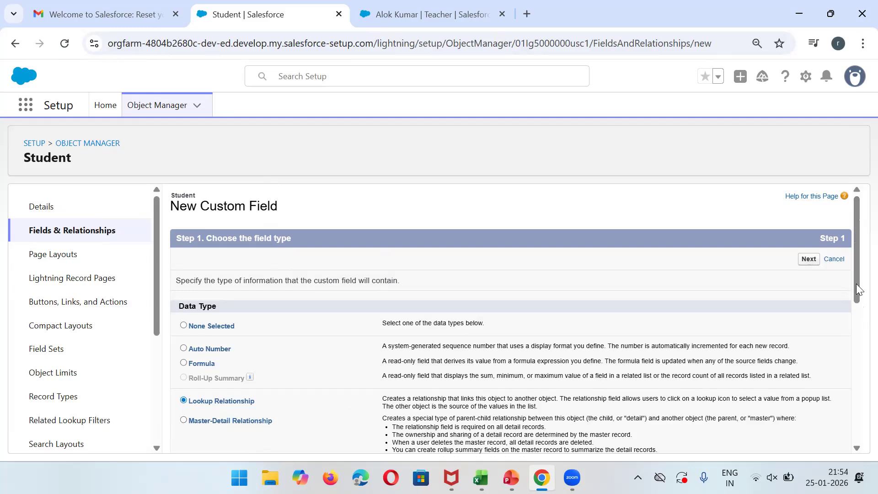
Choose Student as the object the new lookup field relates to.
{"action": "left_click", "coordinate": [809, 259]}
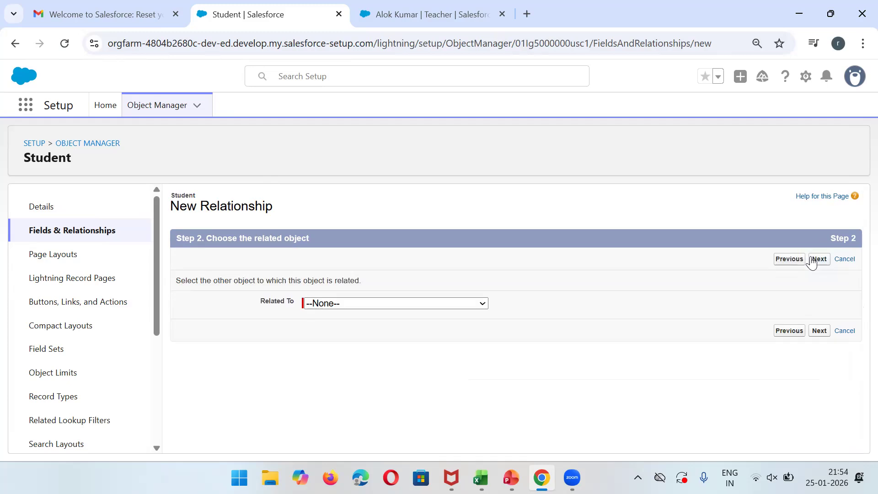
{"action": "left_click", "coordinate": [411, 307]}
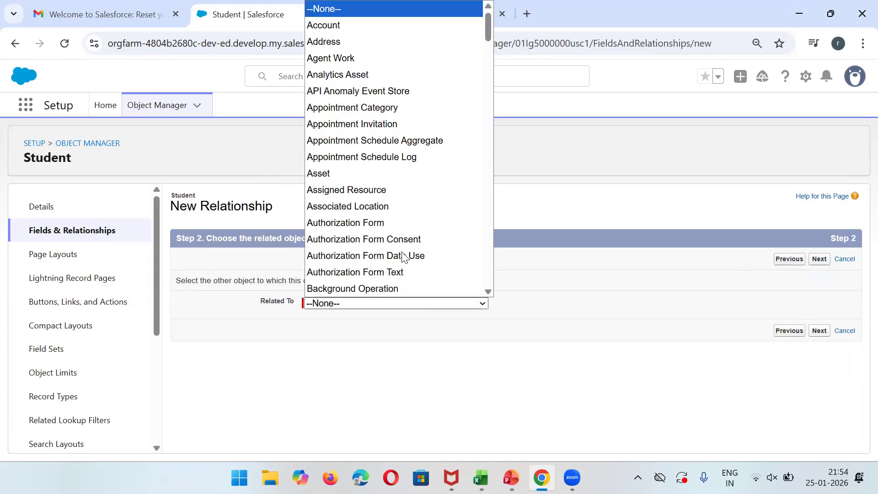
{"action": "key", "text": "s"}
{"action": "key", "text": "Down"}
{"action": "key", "text": "Down"}
{"action": "key", "text": "Down"}
{"action": "key", "text": "Down"}
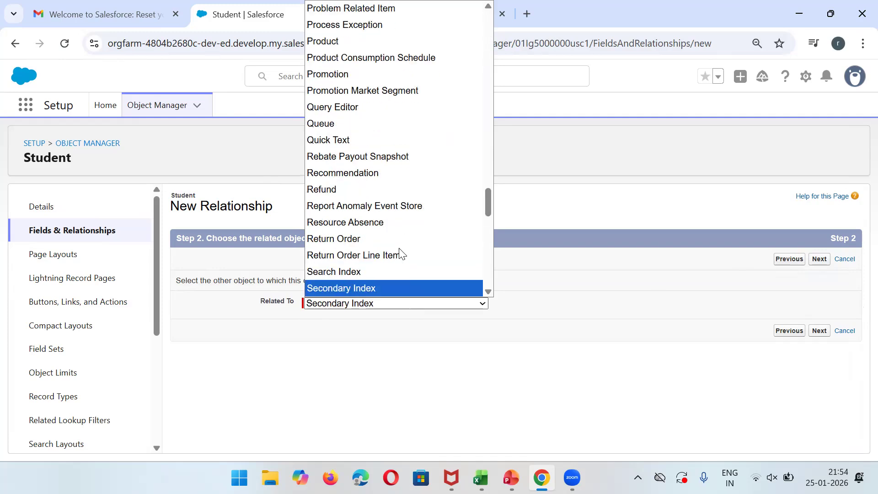
{"action": "key", "text": "Down"}
{"action": "key", "text": "Down"}
{"action": "key", "text": "Down"}
{"action": "key", "text": "Down"}
{"action": "key", "text": "Down"}
{"action": "key", "text": "Down"}
{"action": "key", "text": "Down"}
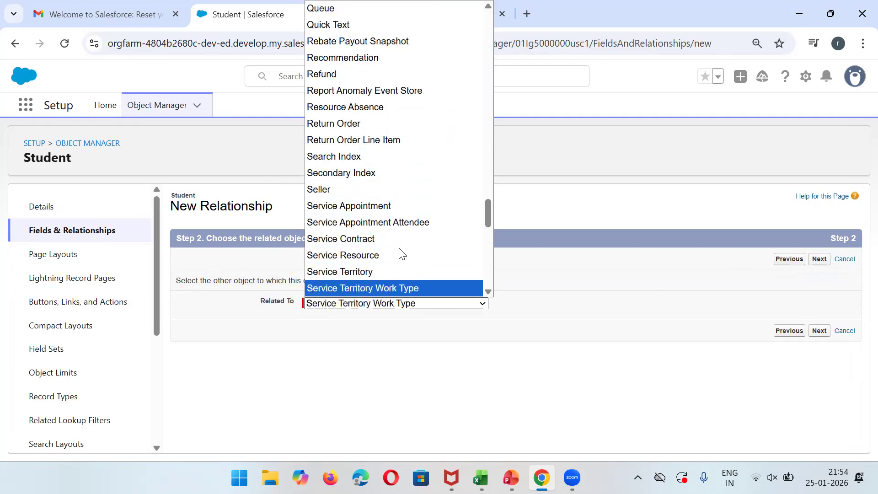
{"action": "left_click", "coordinate": [489, 293]}
{"action": "left_click", "coordinate": [488, 293]}
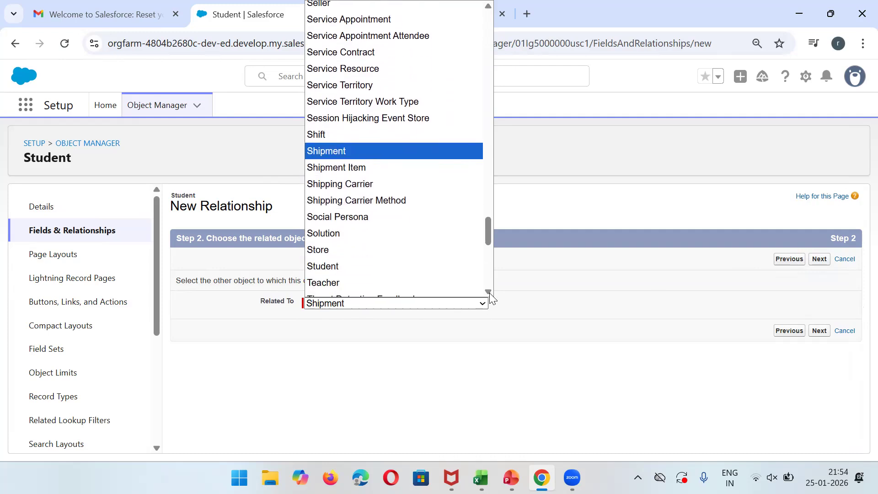
{"action": "left_click", "coordinate": [317, 268]}
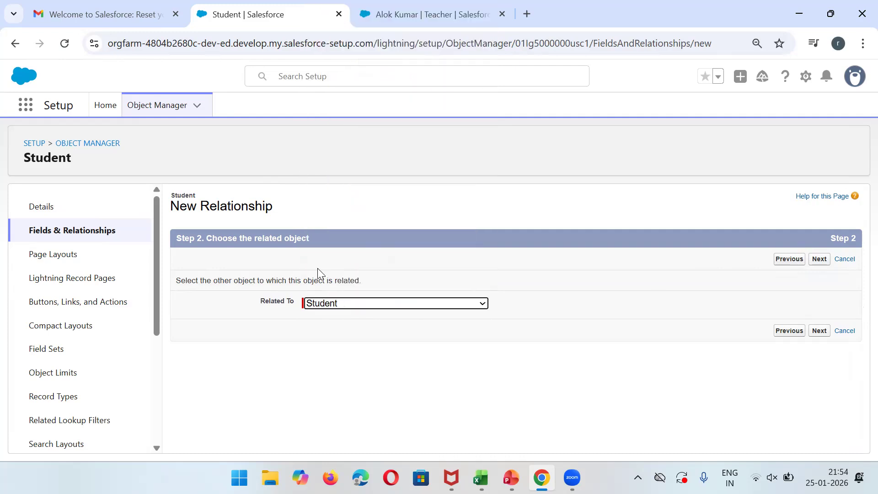
Name the lookup field Students and save it with the default security and layout settings.
{"action": "left_click", "coordinate": [818, 259]}
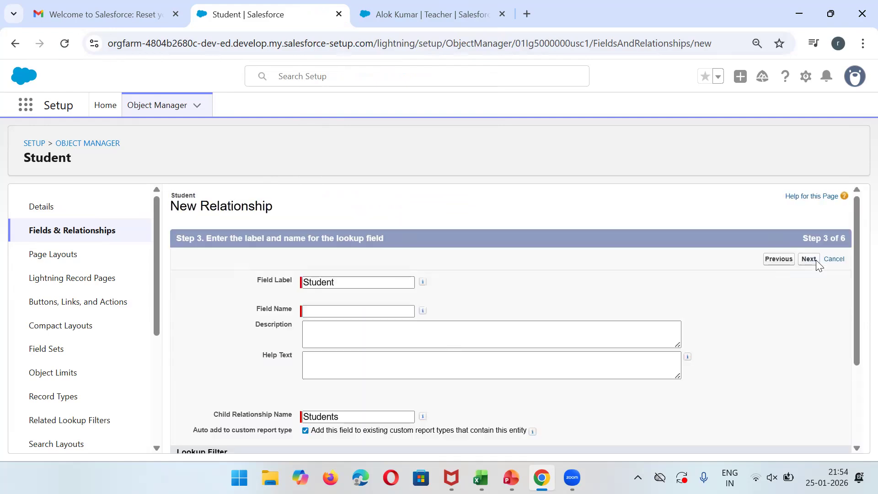
{"action": "left_click", "coordinate": [406, 314]}
{"action": "type", "text": "s"}
{"action": "left_click", "coordinate": [810, 266]}
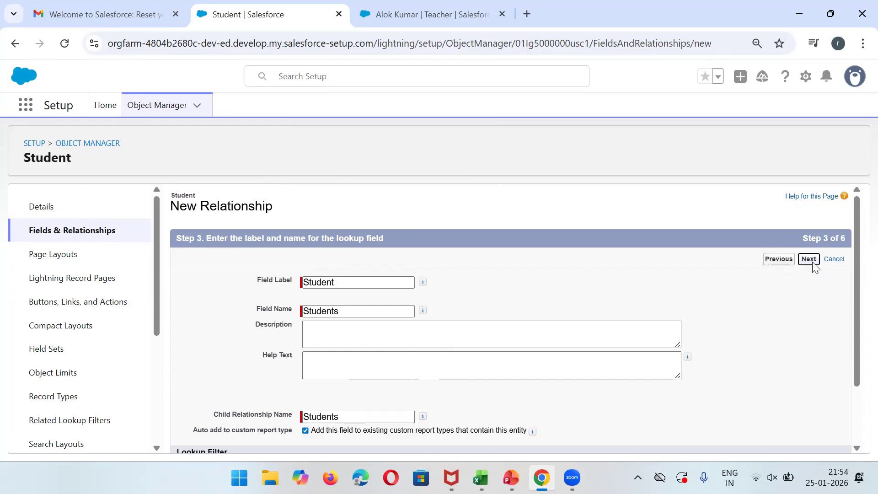
{"action": "left_click", "coordinate": [813, 263]}
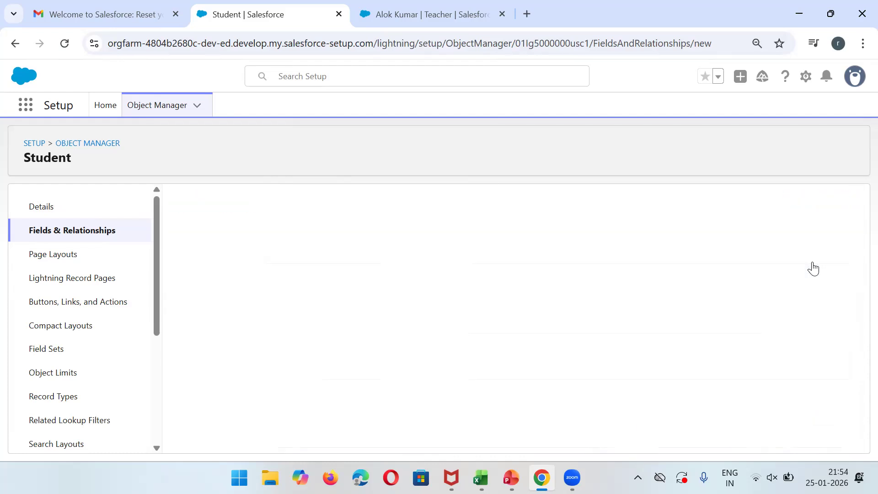
{"action": "left_click", "coordinate": [813, 264]}
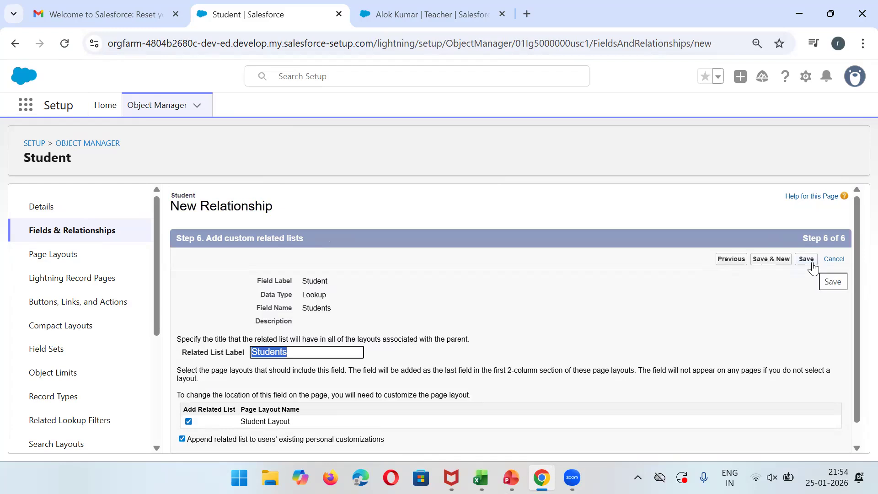
{"action": "left_click", "coordinate": [811, 263]}
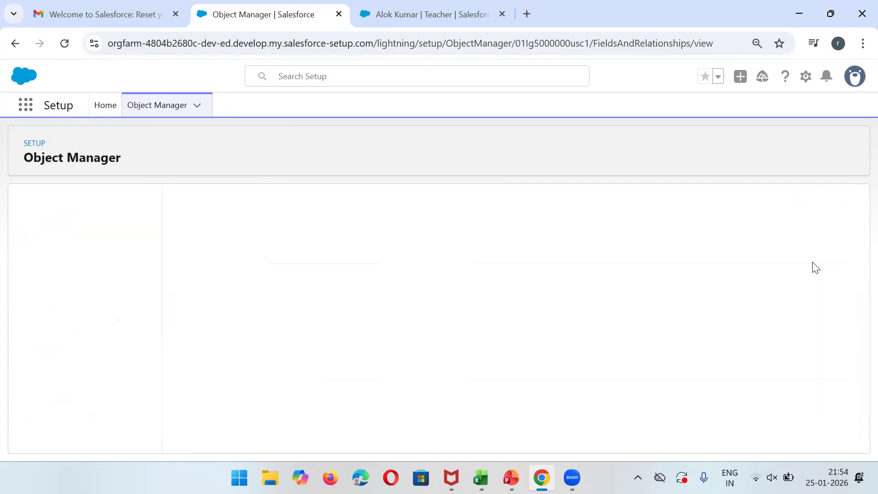
Reload the teacher record, check its Related and Details tabs, then return to Student's Fields & Relationships.
{"action": "left_click", "coordinate": [408, 5]}
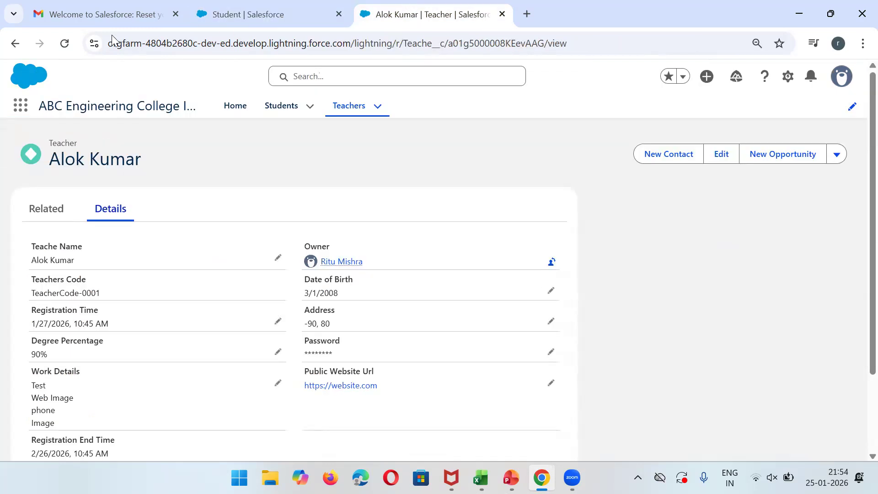
{"action": "left_click", "coordinate": [59, 44]}
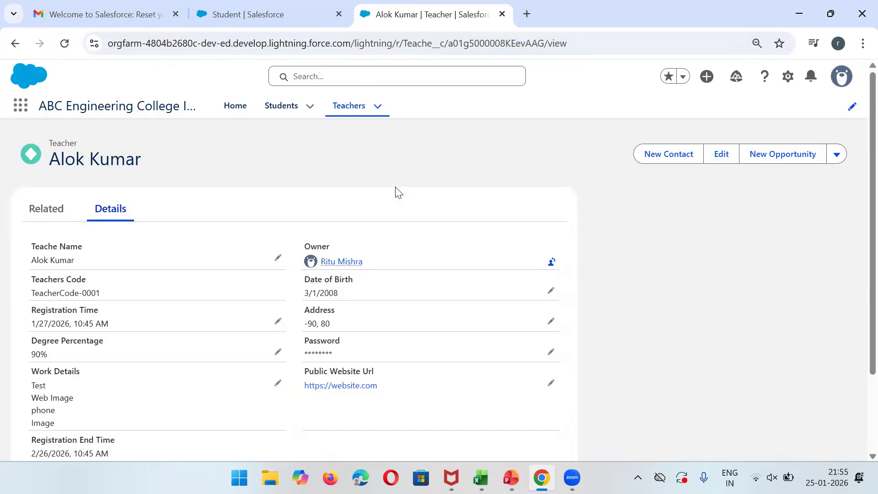
{"action": "left_click", "coordinate": [49, 209]}
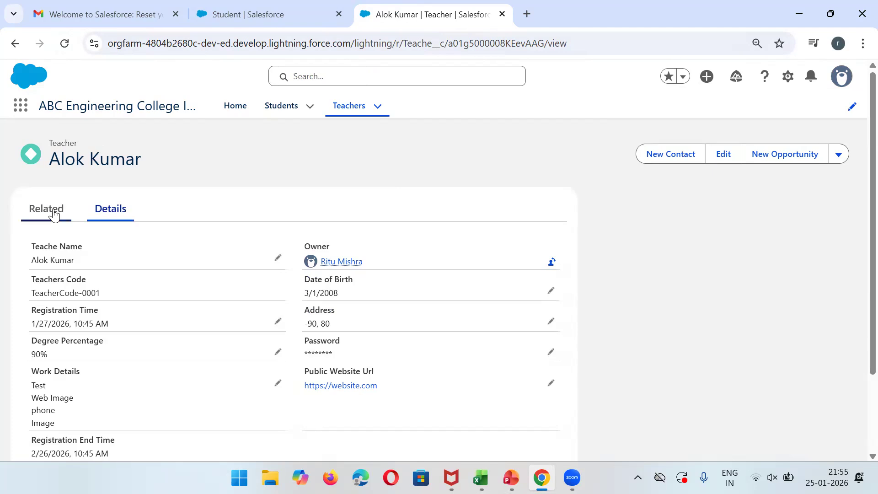
{"action": "left_click", "coordinate": [121, 208]}
{"action": "left_click", "coordinate": [294, 8]}
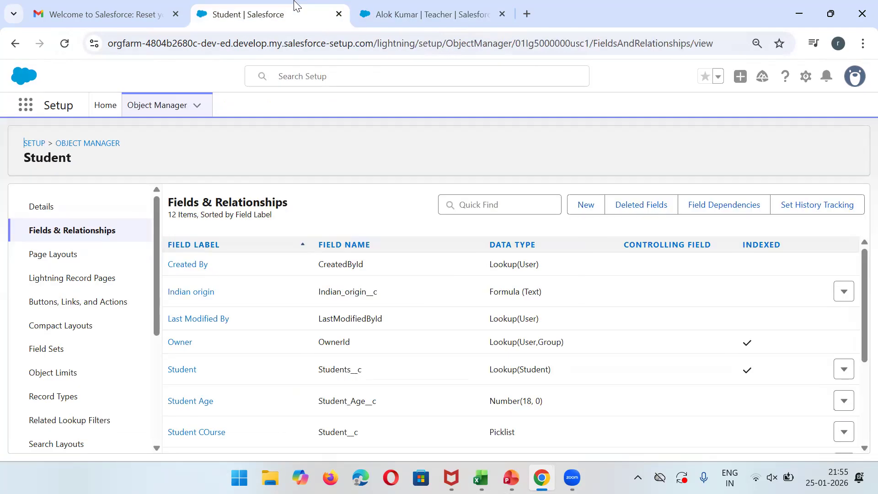
Return to the Object Manager list after reviewing the TimeSheet sheet in the CollegeDatabase workbook.
{"action": "left_click", "coordinate": [83, 144]}
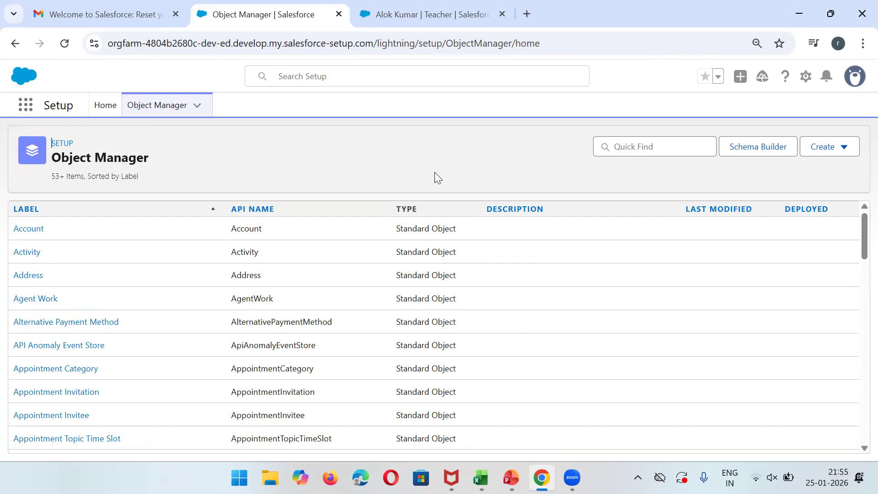
{"action": "left_click", "coordinate": [480, 477]}
{"action": "left_click", "coordinate": [239, 436]}
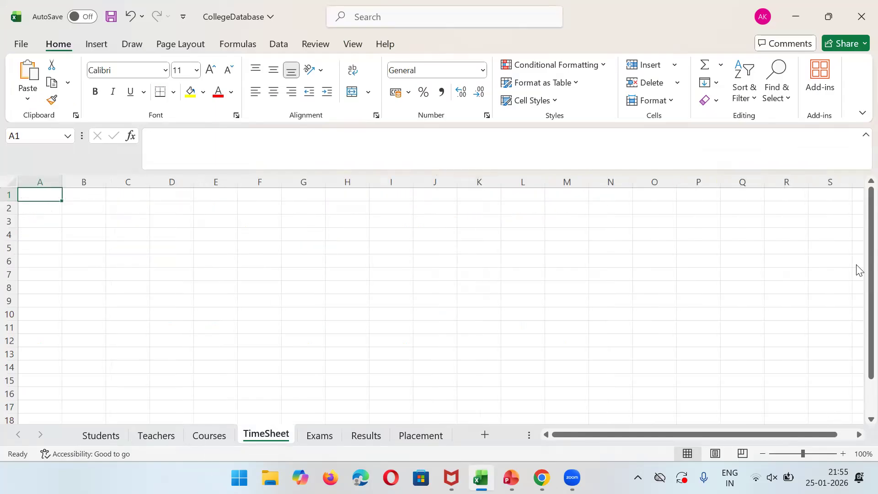
{"action": "left_click_drag", "start_coordinate": [585, 430], "coordinate": [711, 438]}
{"action": "left_click", "coordinate": [814, 10]}
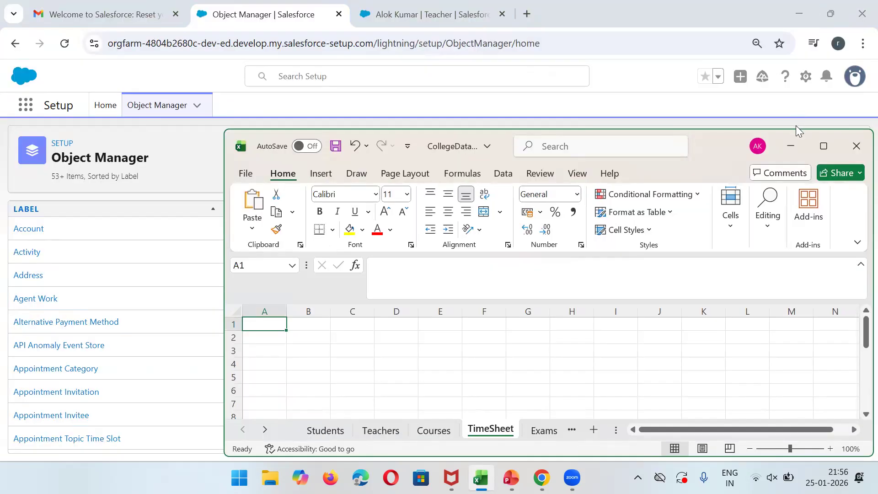
{"action": "left_click", "coordinate": [793, 145]}
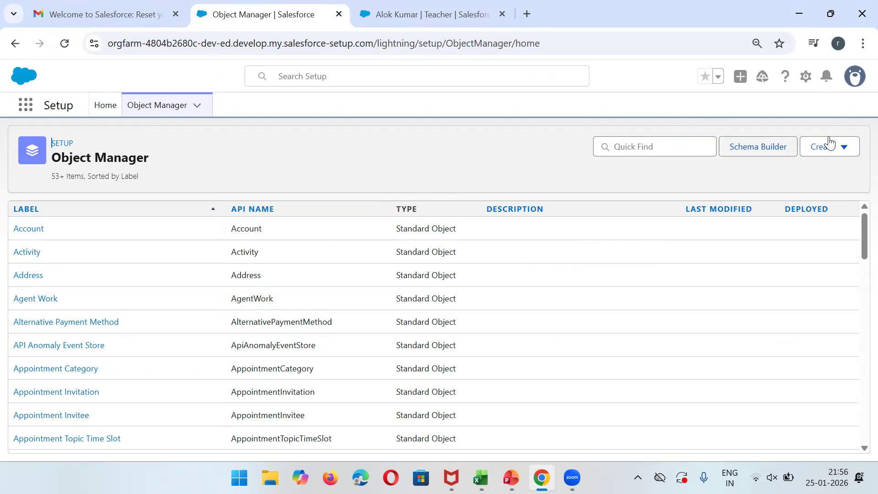
Create and save a custom object with label and plural label both set to TimeSheet.
{"action": "left_click", "coordinate": [838, 147]}
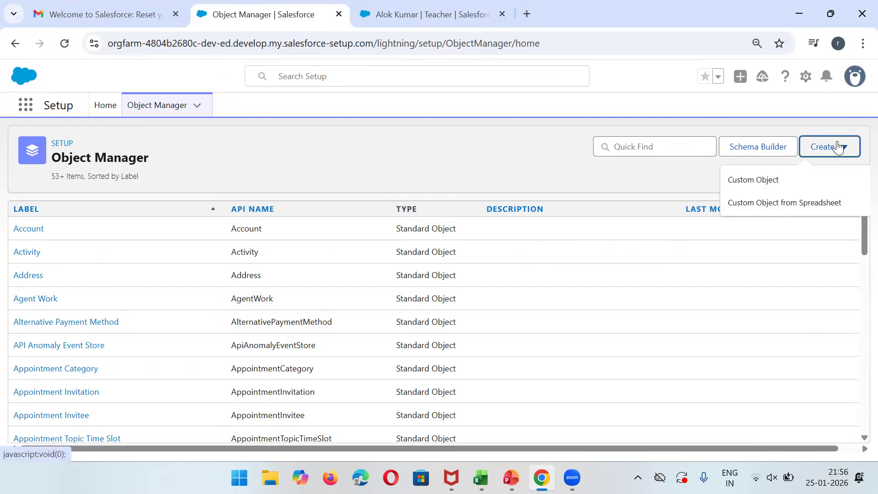
{"action": "left_click", "coordinate": [766, 181]}
{"action": "type", "text": "TimeSheet"}
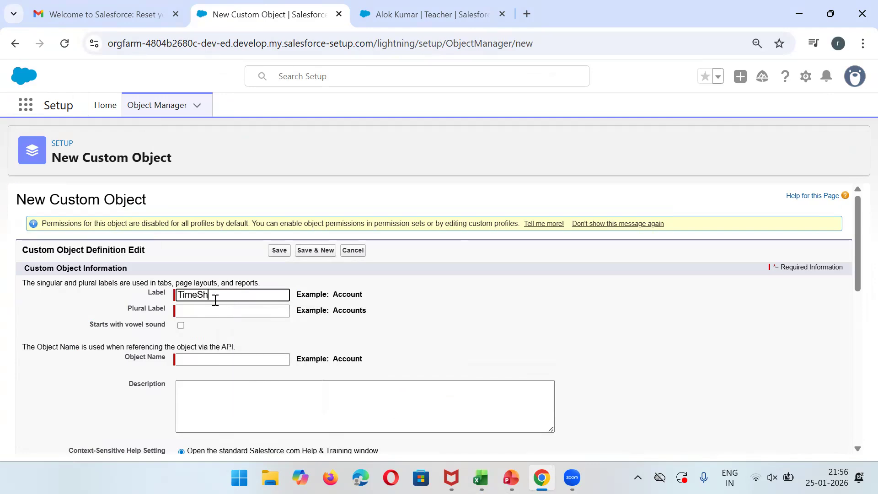
{"action": "left_click", "coordinate": [228, 310]}
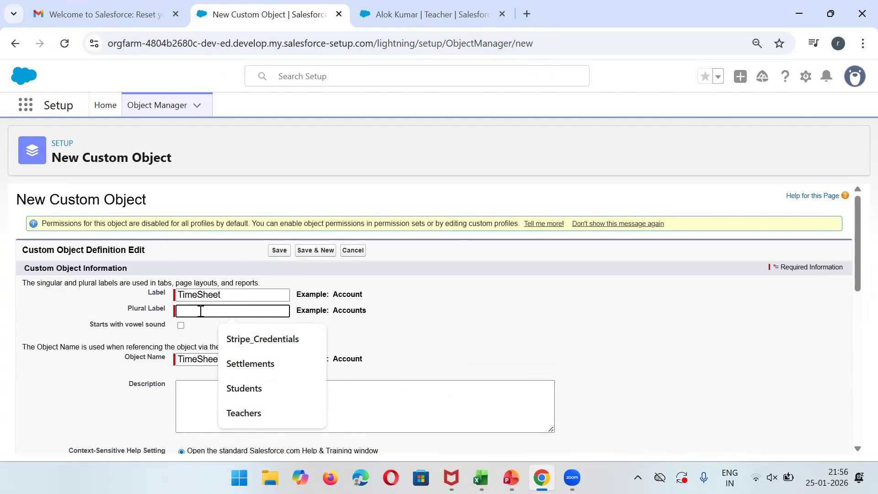
{"action": "type", "text": "TimeSheet"}
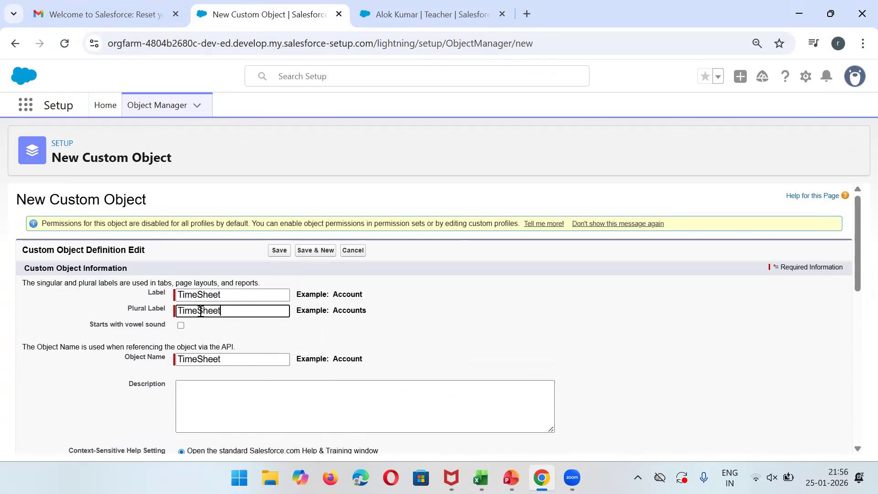
{"action": "left_click", "coordinate": [276, 252]}
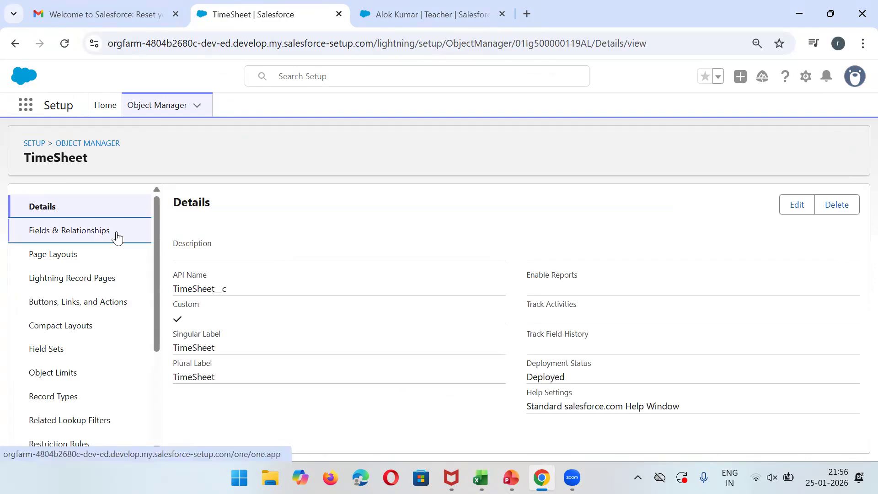
Start a new Date field on TimeSheet, initially labelled Present Date.
{"action": "left_click", "coordinate": [118, 237]}
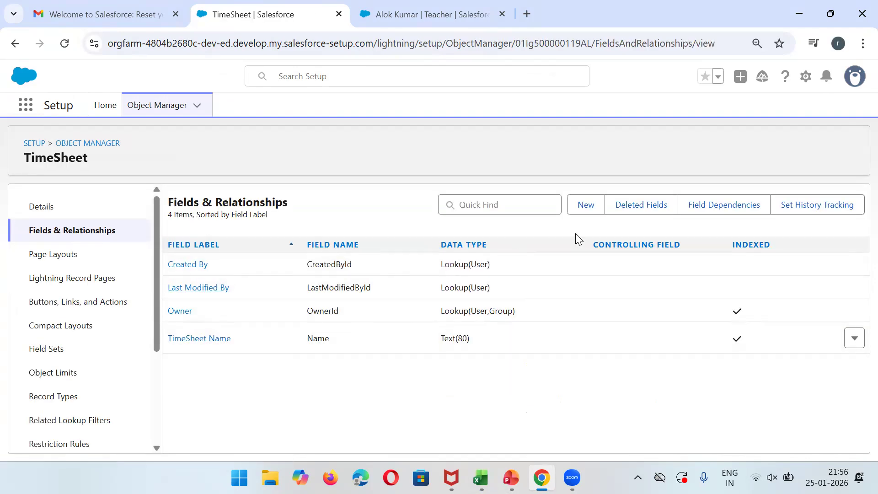
{"action": "left_click", "coordinate": [587, 205]}
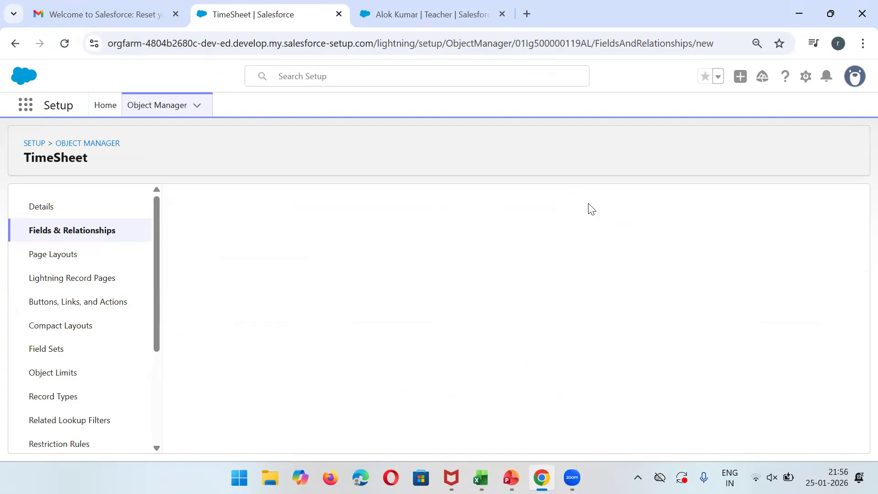
{"action": "left_click_drag", "start_coordinate": [856, 252], "coordinate": [856, 355]}
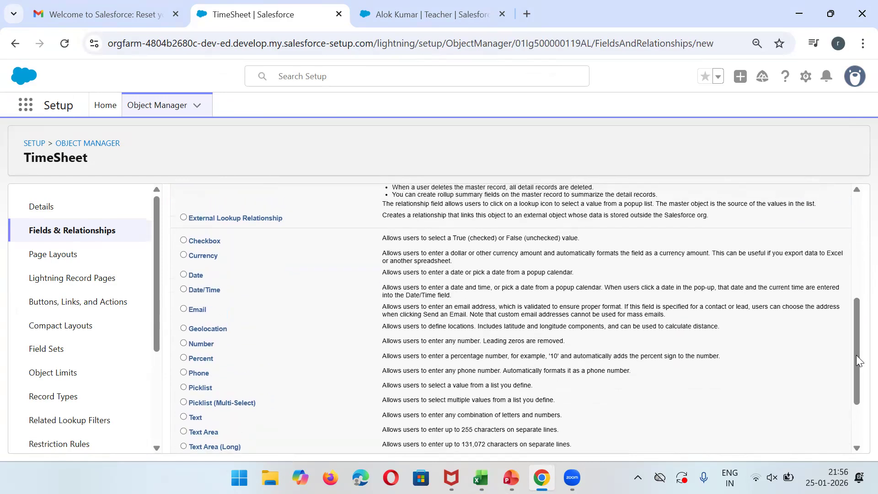
{"action": "left_click", "coordinate": [196, 275]}
{"action": "left_click", "coordinate": [856, 269]}
{"action": "left_click", "coordinate": [809, 239]}
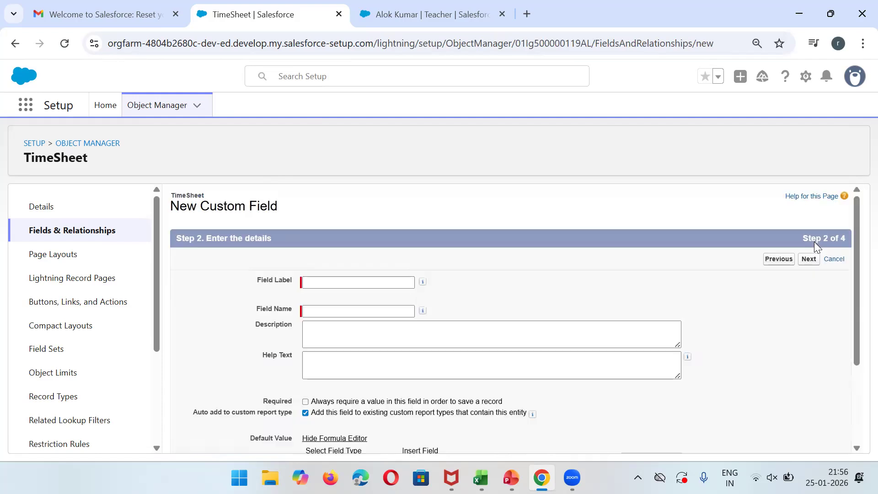
{"action": "left_click", "coordinate": [364, 283]}
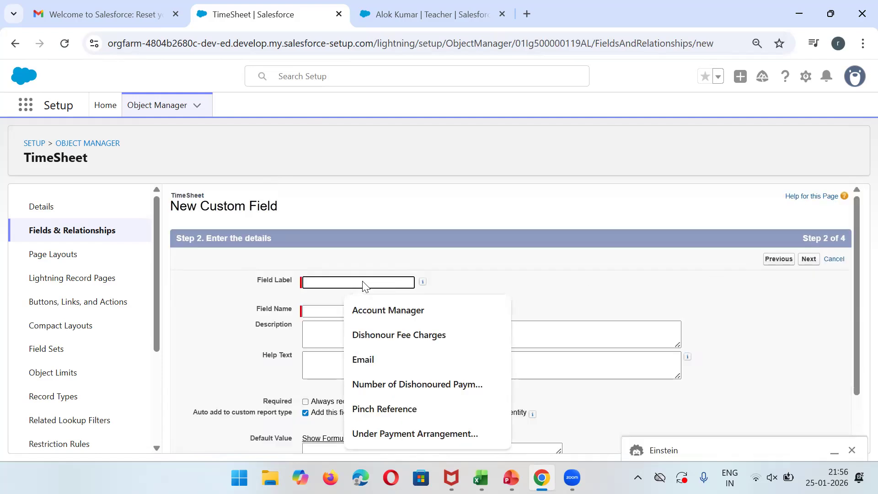
{"action": "type", "text": "Prese"}
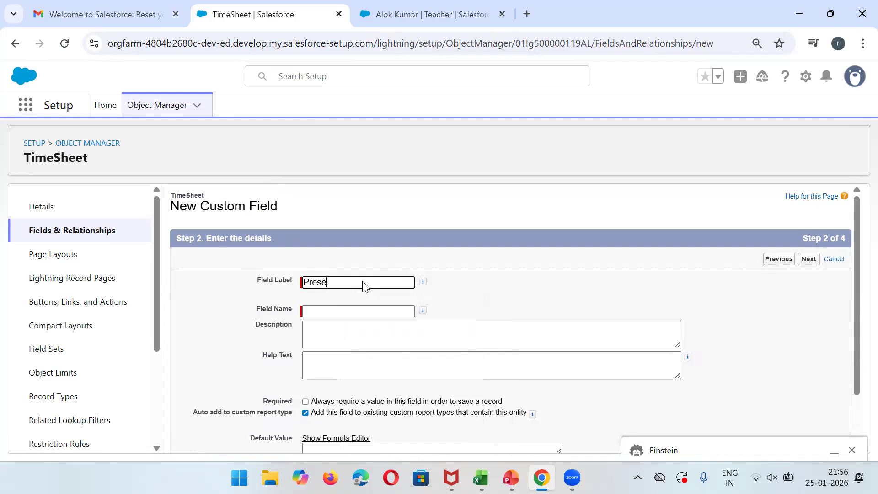
{"action": "type", "text": "nt Date"}
{"action": "key", "text": "Tab"}
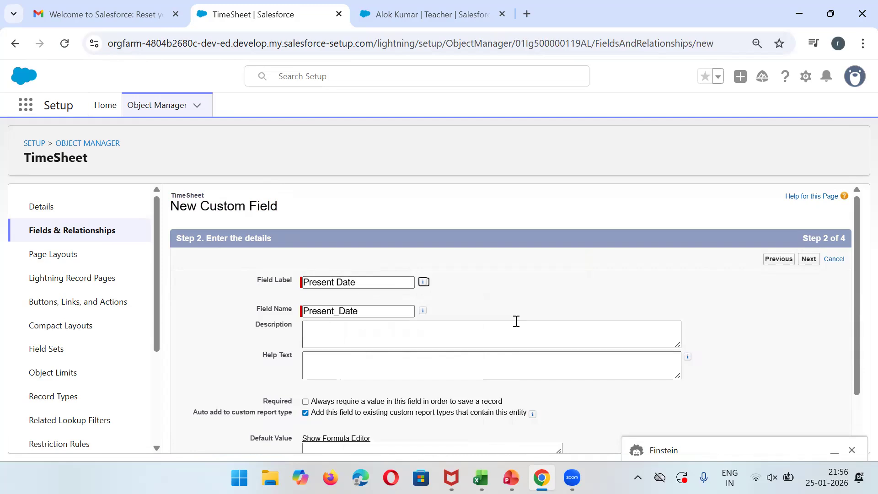
{"action": "left_click", "coordinate": [808, 260]}
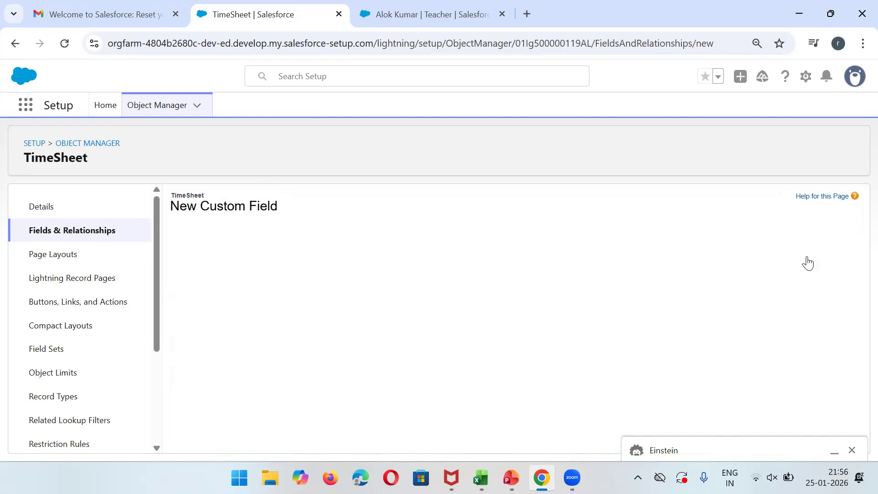
Relabel the Date field to leave with field name Leave and save it.
{"action": "left_click", "coordinate": [777, 261]}
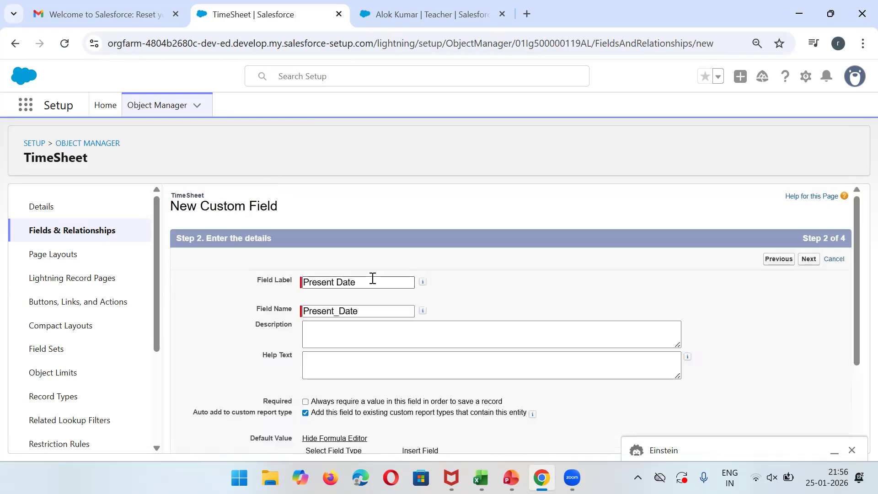
{"action": "key", "text": "BackSpace"}
{"action": "type", "text": "leave"}
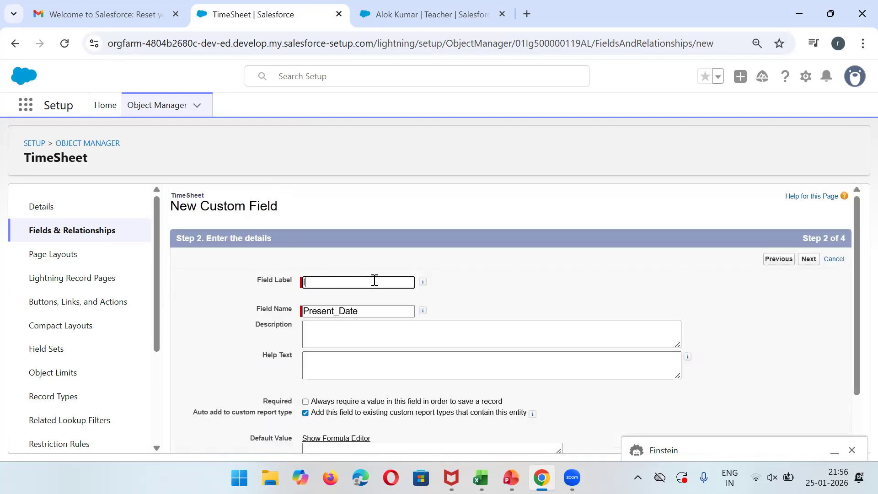
{"action": "key", "text": "BackSpace"}
{"action": "key", "text": "BackSpace"}
{"action": "key", "text": "BackSpace"}
{"action": "key", "text": "BackSpace"}
{"action": "key", "text": "BackSpace"}
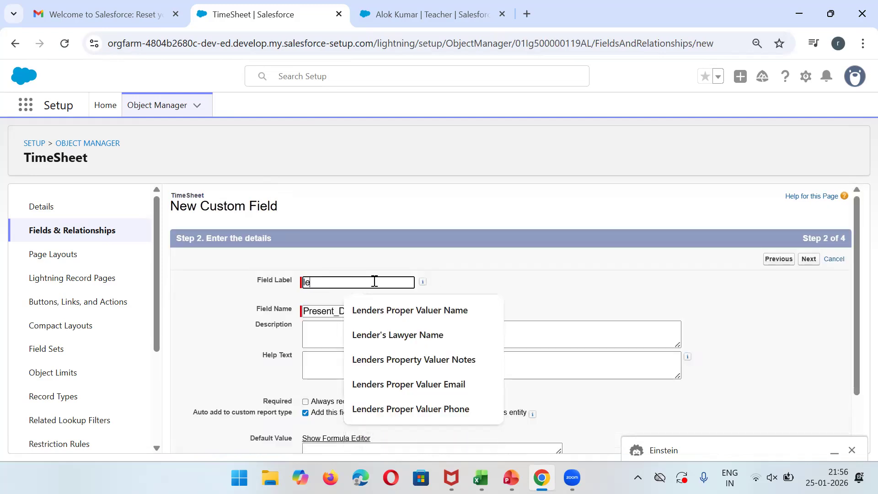
{"action": "type", "text": "leave"}
{"action": "left_click", "coordinate": [386, 305]}
{"action": "left_click", "coordinate": [365, 311]}
{"action": "double_click", "coordinate": [365, 311]}
{"action": "type", "text": "Leave"}
{"action": "left_click", "coordinate": [808, 259]}
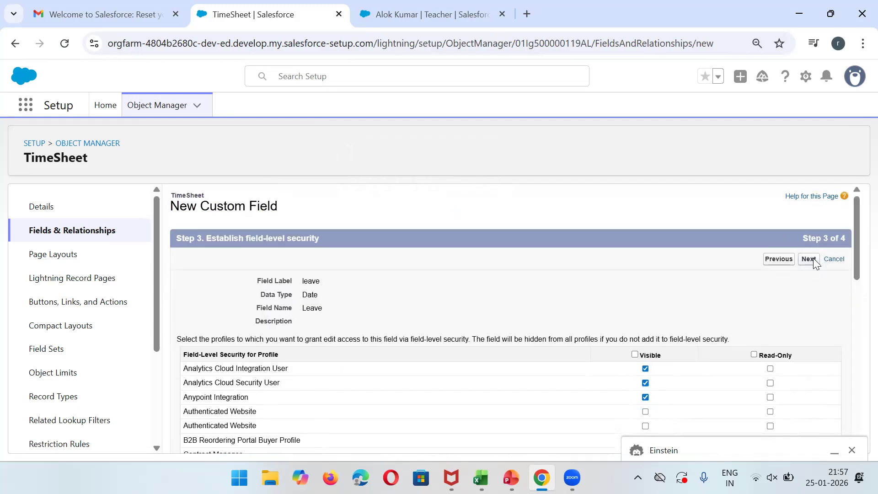
{"action": "left_click", "coordinate": [811, 260]}
{"action": "left_click", "coordinate": [814, 261]}
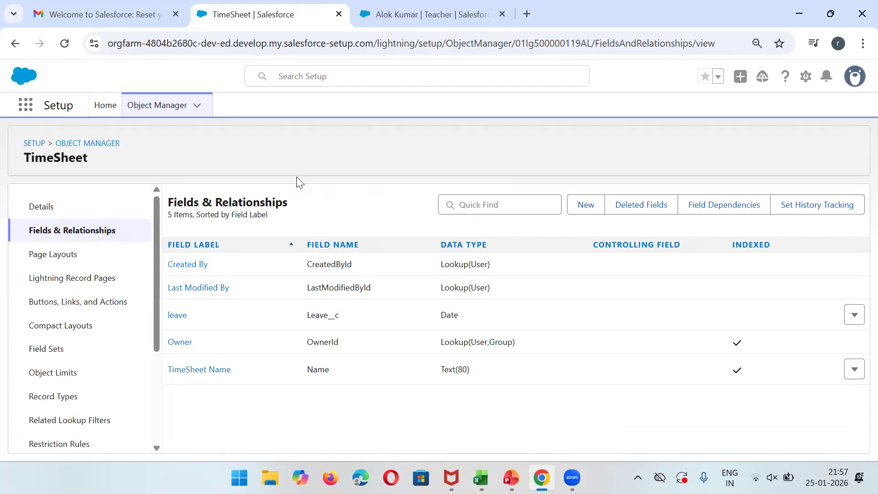
{"action": "left_click", "coordinate": [435, 11]}
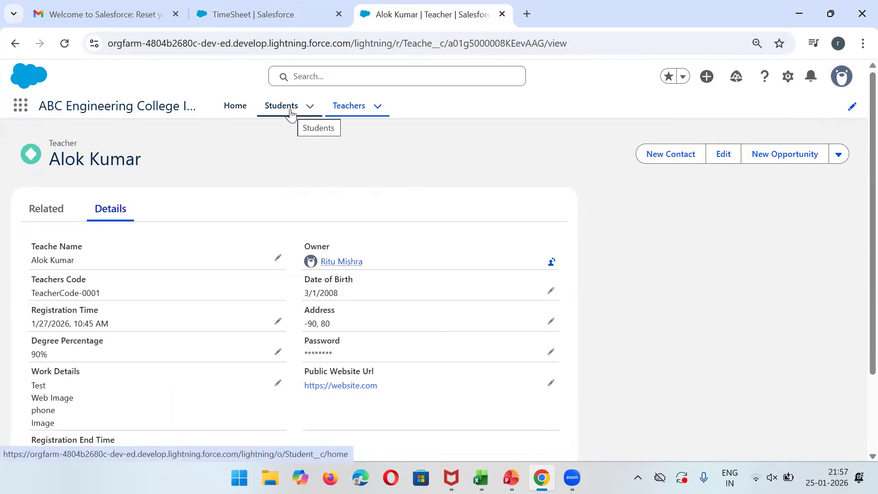
{"action": "left_click", "coordinate": [264, 6]}
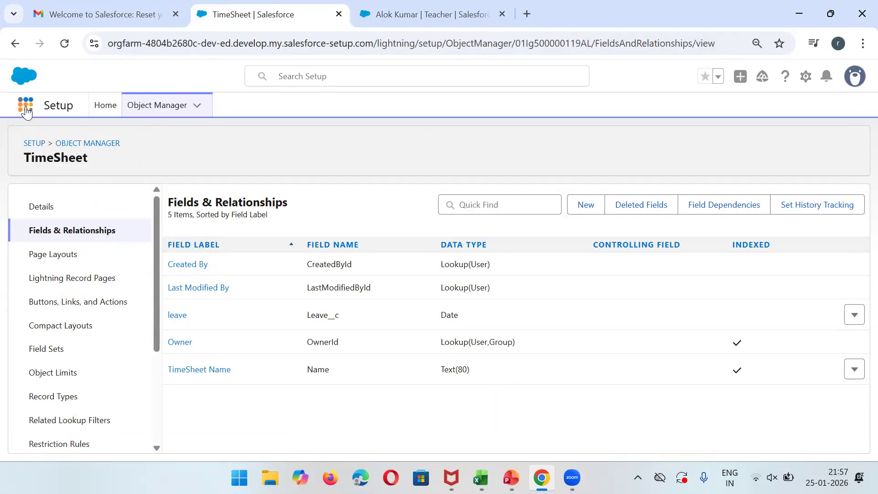
Start a new custom object tab for TimeSheet using the Computer tab style.
{"action": "left_click", "coordinate": [33, 142]}
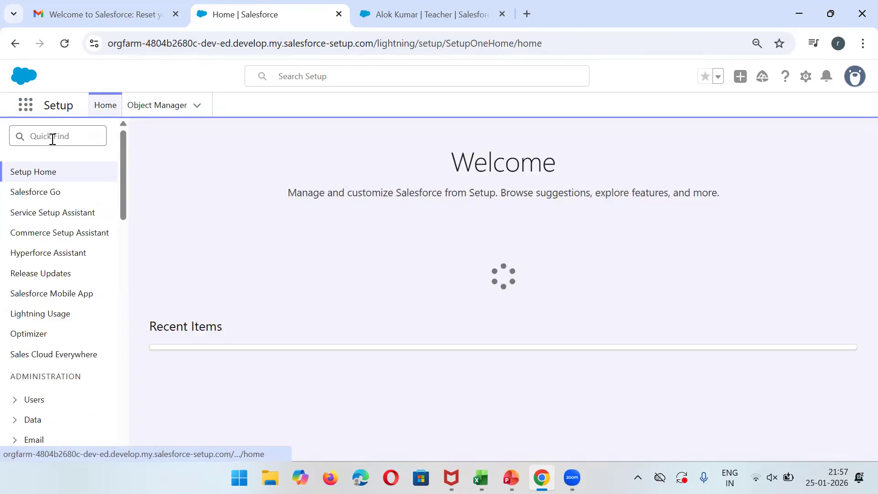
{"action": "left_click", "coordinate": [52, 139]}
{"action": "type", "text": "tab"}
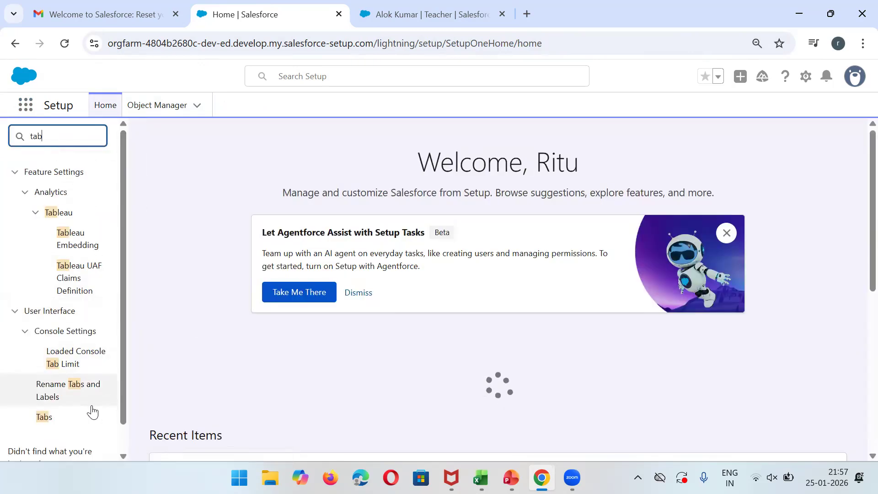
{"action": "left_click", "coordinate": [50, 417]}
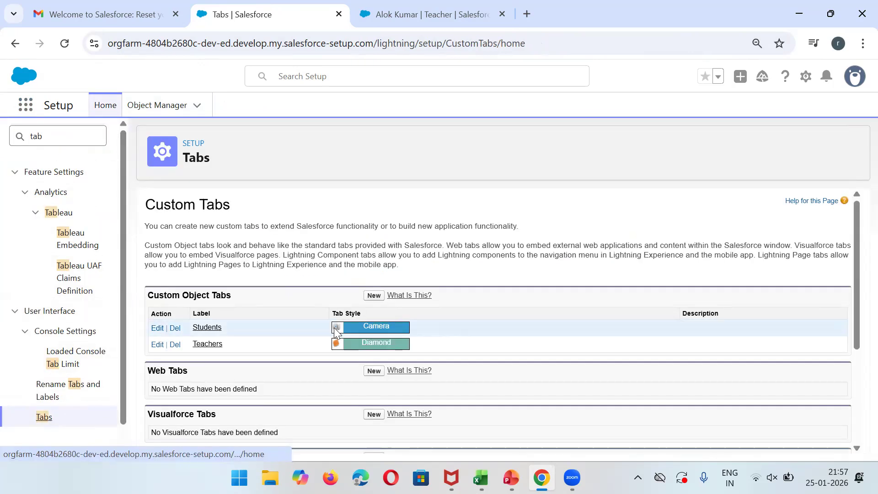
{"action": "left_click", "coordinate": [373, 296]}
{"action": "left_click", "coordinate": [305, 312]}
{"action": "left_click", "coordinate": [314, 342]}
{"action": "left_click", "coordinate": [367, 327]}
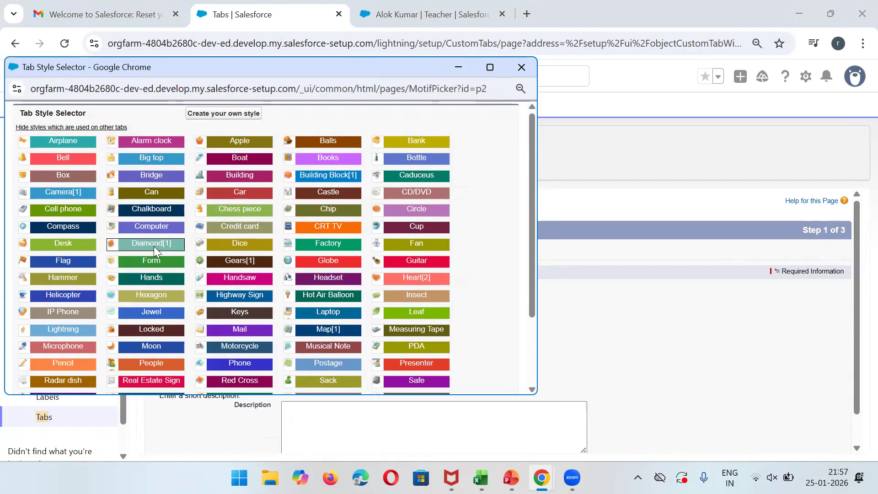
{"action": "mouse_move", "coordinate": [145, 243]}
{"action": "left_click", "coordinate": [150, 227]}
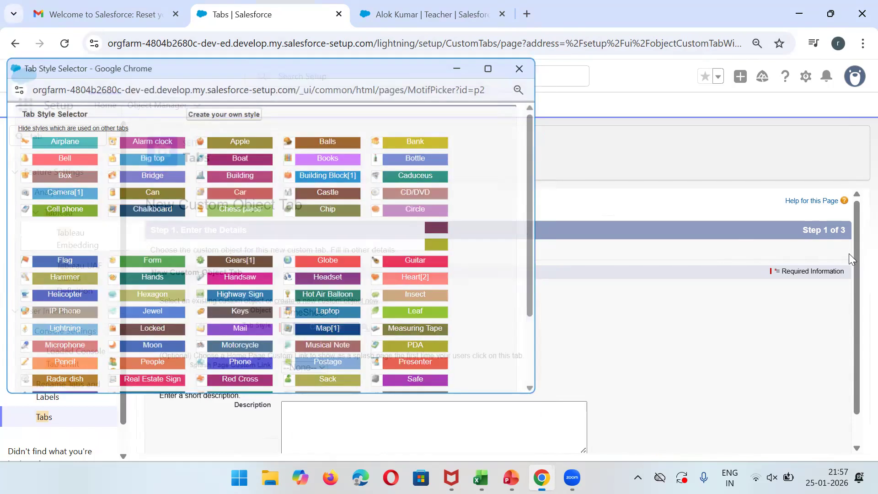
Keep the default profile and app visibility, save the TimeSheet tab, and return to Object Manager.
{"action": "left_click_drag", "start_coordinate": [855, 326], "coordinate": [856, 417]}
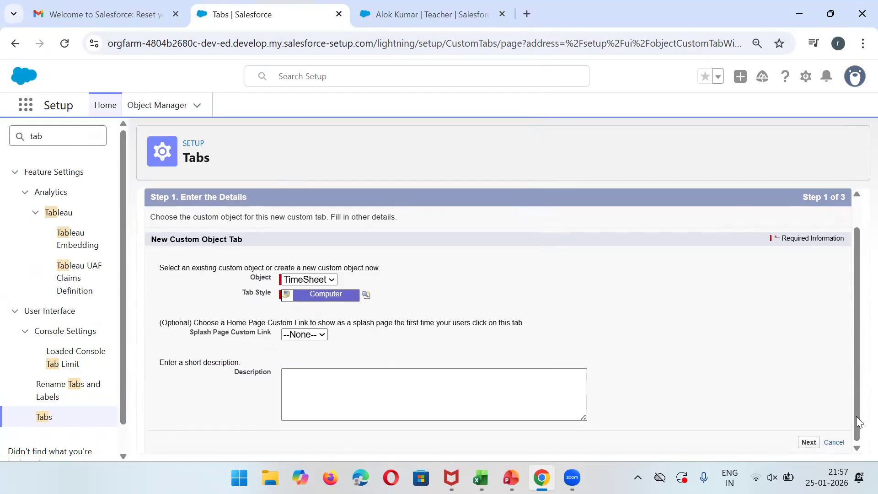
{"action": "left_click", "coordinate": [811, 440]}
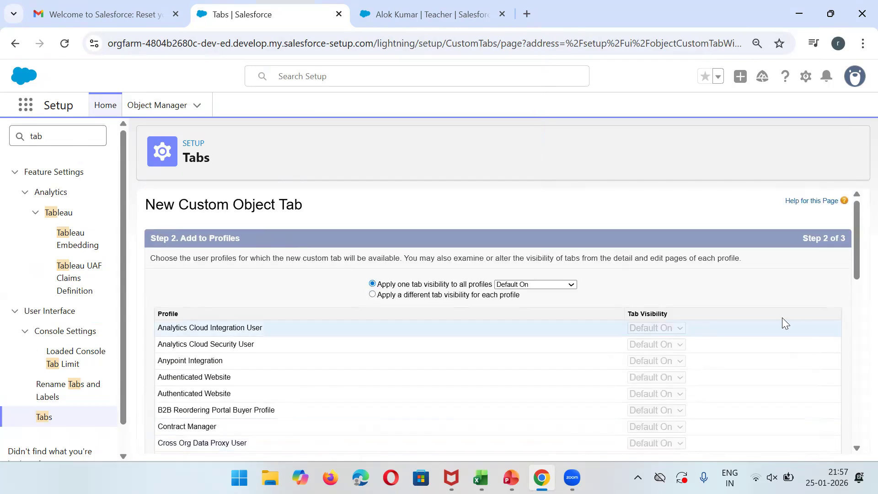
{"action": "left_click_drag", "start_coordinate": [856, 253], "coordinate": [848, 440]}
{"action": "key", "text": "Return"}
{"action": "scroll", "coordinate": [851, 430], "scroll_direction": "down", "scroll_amount": 5}
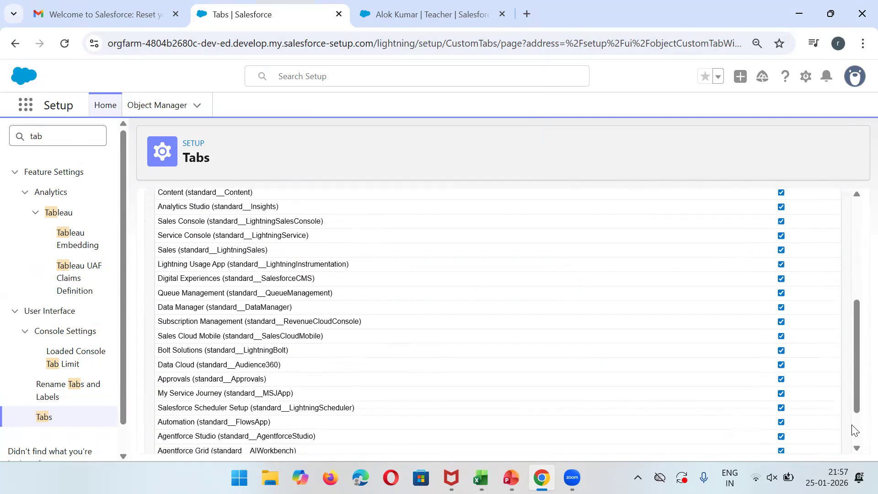
{"action": "scroll", "coordinate": [857, 439], "scroll_direction": "down", "scroll_amount": 2}
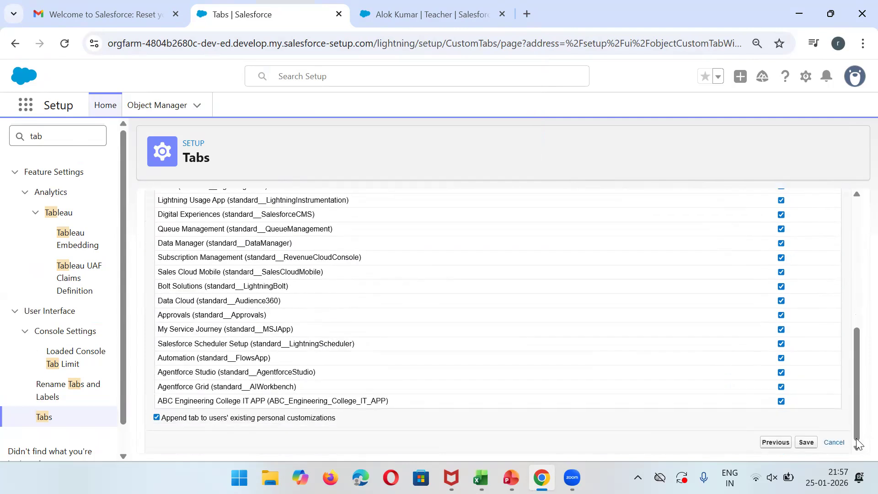
{"action": "left_click", "coordinate": [808, 441]}
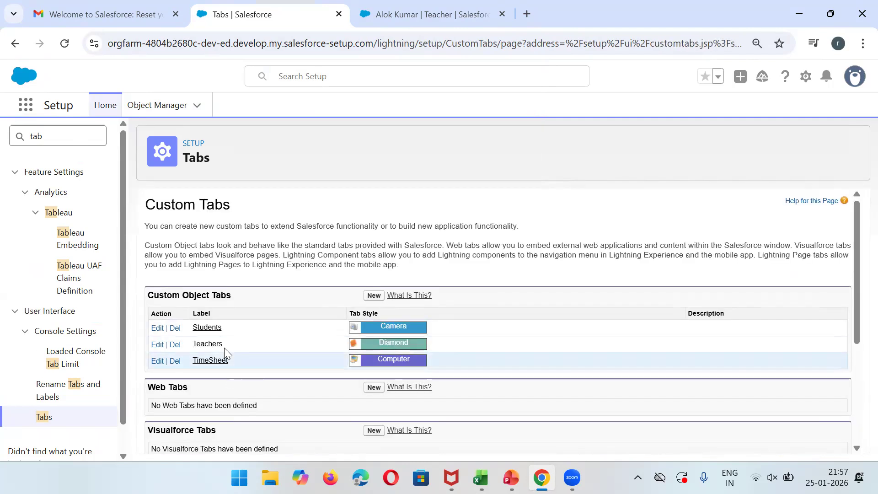
{"action": "left_click", "coordinate": [147, 114]}
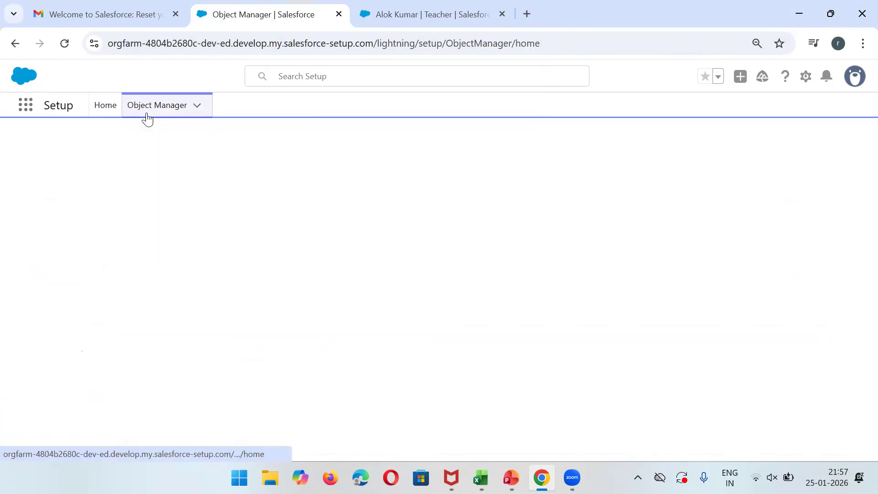
Search Object Manager for 'time' and open the TimeSheet object's Fields & Relationships.
{"action": "left_click", "coordinate": [659, 153]}
{"action": "type", "text": "time"}
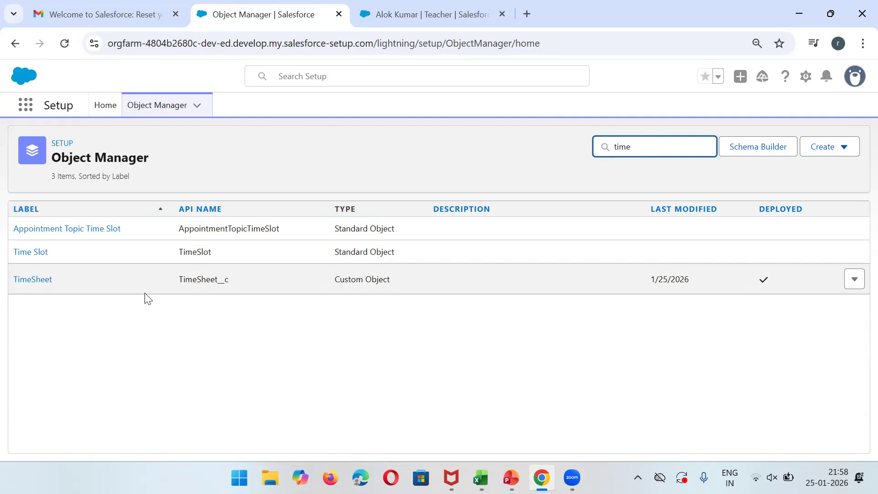
{"action": "left_click", "coordinate": [25, 281]}
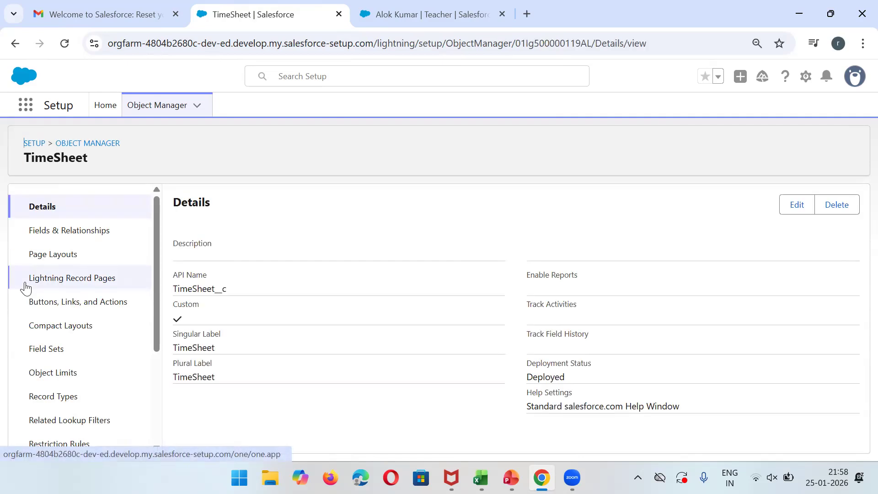
{"action": "left_click", "coordinate": [91, 235]}
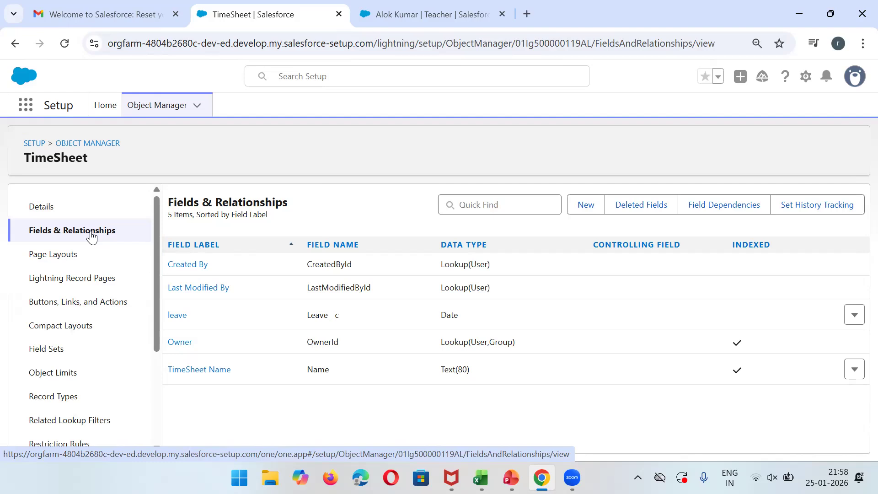
Start a Master-Detail Relationship field on TimeSheet with Student as the parent object.
{"action": "left_click", "coordinate": [582, 209]}
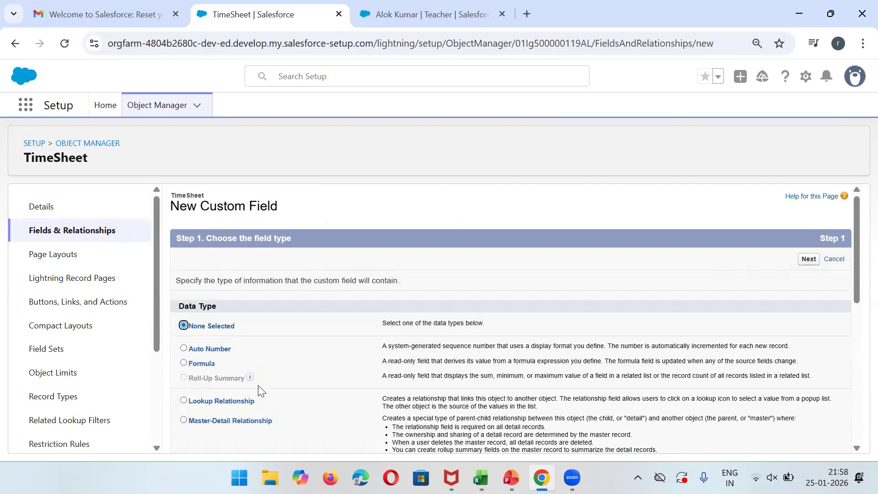
{"action": "left_click", "coordinate": [212, 420]}
{"action": "left_click", "coordinate": [808, 264]}
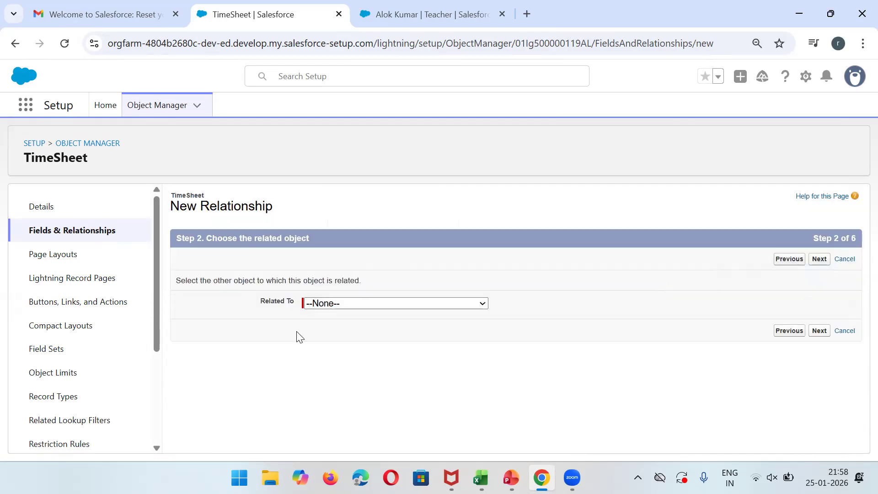
{"action": "left_click", "coordinate": [323, 304]}
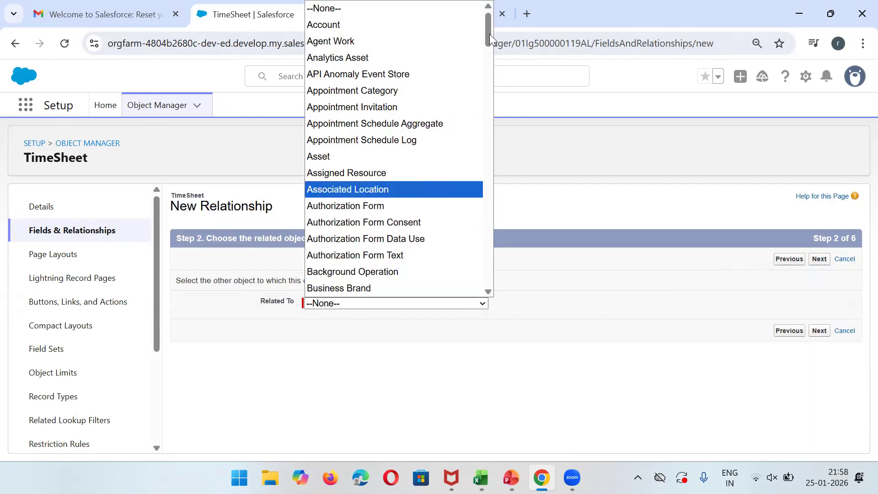
{"action": "scroll", "coordinate": [480, 239], "scroll_direction": "down", "scroll_amount": 20}
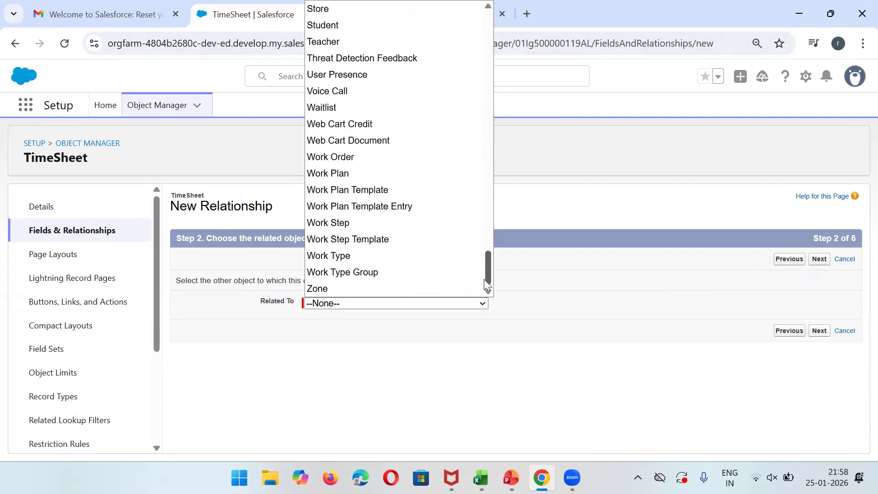
{"action": "scroll", "coordinate": [483, 268], "scroll_direction": "up", "scroll_amount": 1}
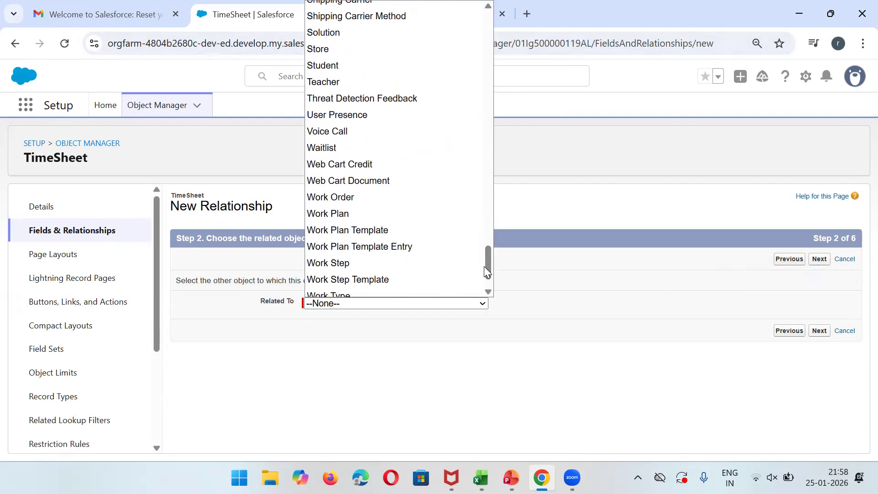
{"action": "left_click", "coordinate": [347, 66]}
Keep the default Student label and name, and save the field with a TimeSheet related list.
{"action": "left_click", "coordinate": [822, 265]}
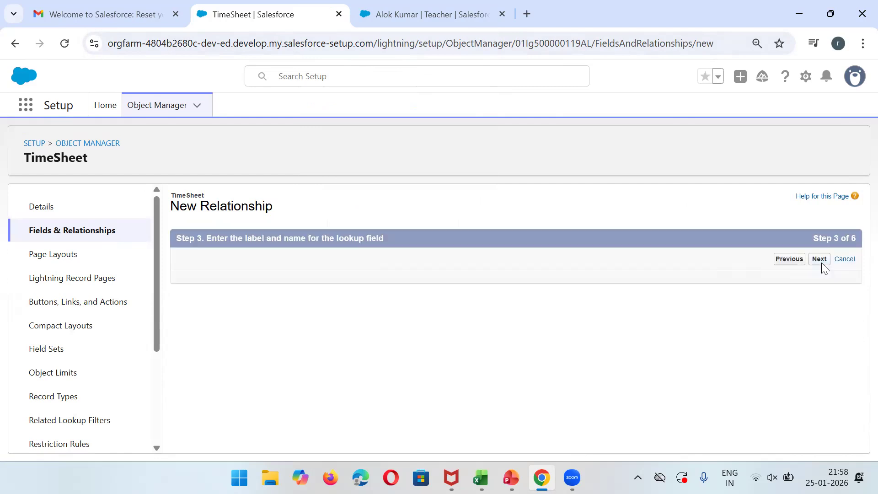
{"action": "left_click", "coordinate": [806, 261]}
{"action": "left_click", "coordinate": [806, 261]}
{"action": "left_click", "coordinate": [822, 260]}
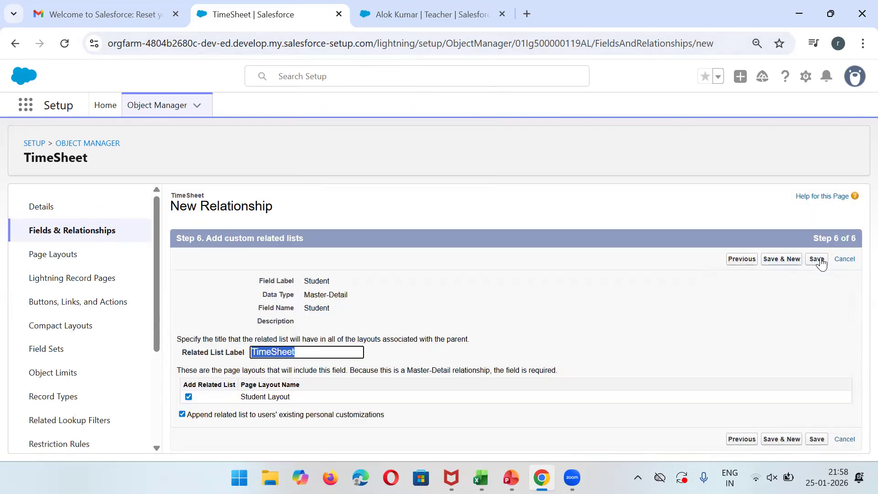
{"action": "left_click", "coordinate": [822, 260]}
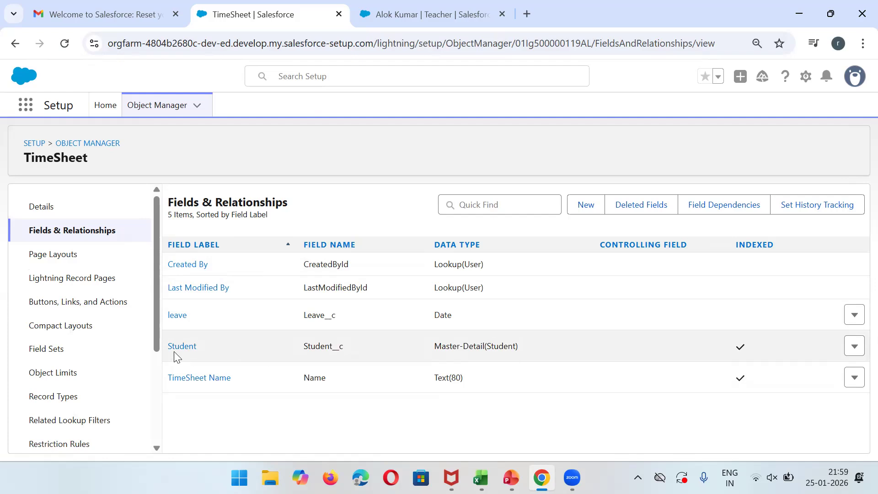
{"action": "triple_click", "coordinate": [501, 345]}
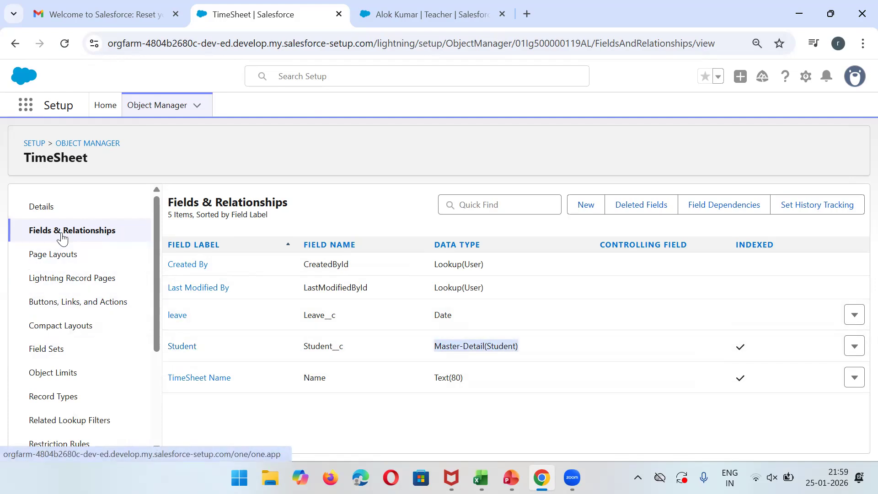
Find the Student object in Object Manager and show its Fields & Relationships list.
{"action": "left_click", "coordinate": [93, 147]}
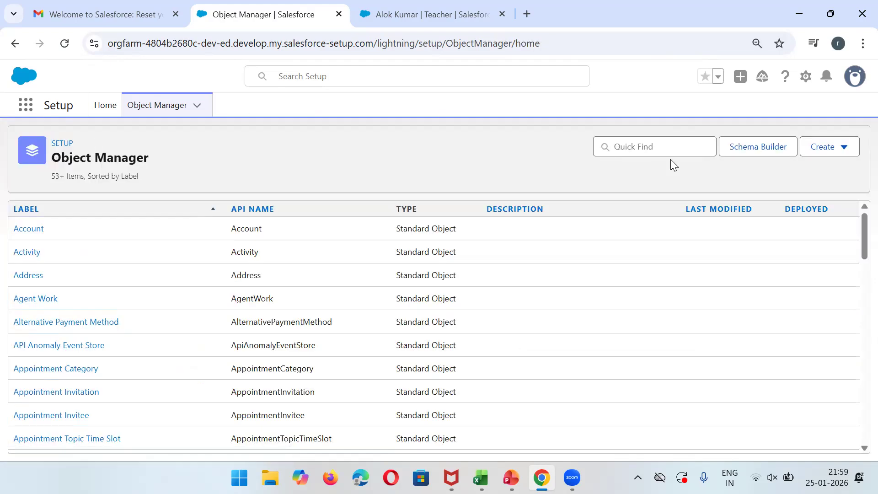
{"action": "left_click", "coordinate": [654, 145]}
{"action": "type", "text": "student"}
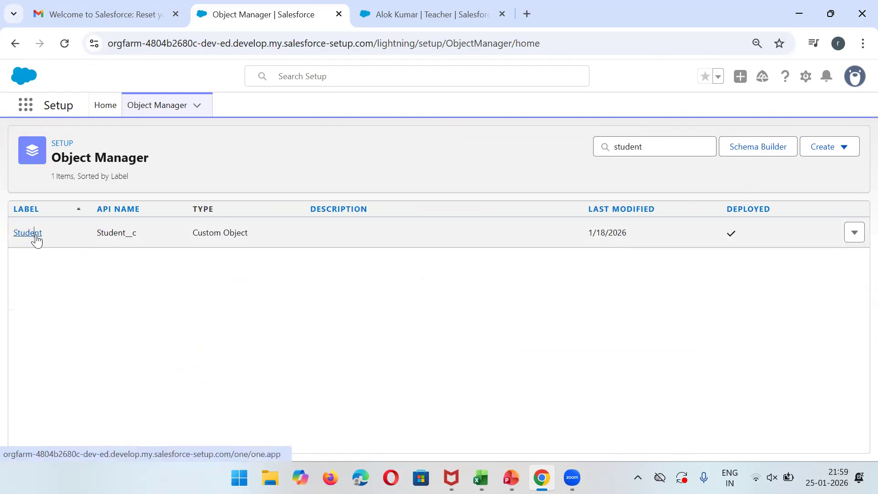
{"action": "left_click", "coordinate": [34, 236]}
{"action": "left_click", "coordinate": [37, 239]}
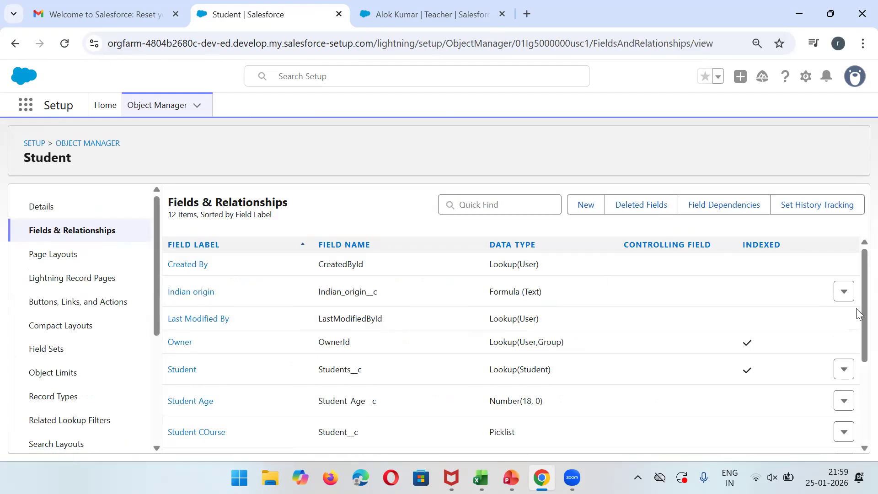
{"action": "scroll", "coordinate": [858, 316], "scroll_direction": "down", "scroll_amount": 1}
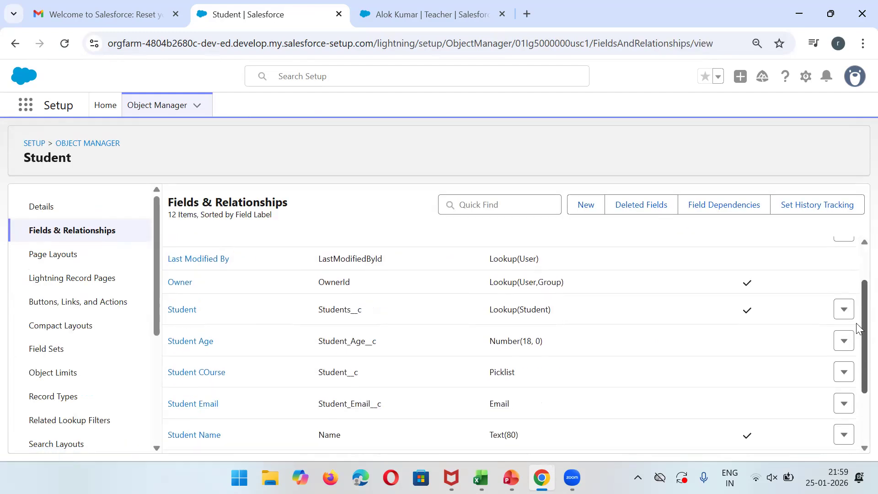
{"action": "scroll", "coordinate": [859, 328], "scroll_direction": "up", "scroll_amount": 1}
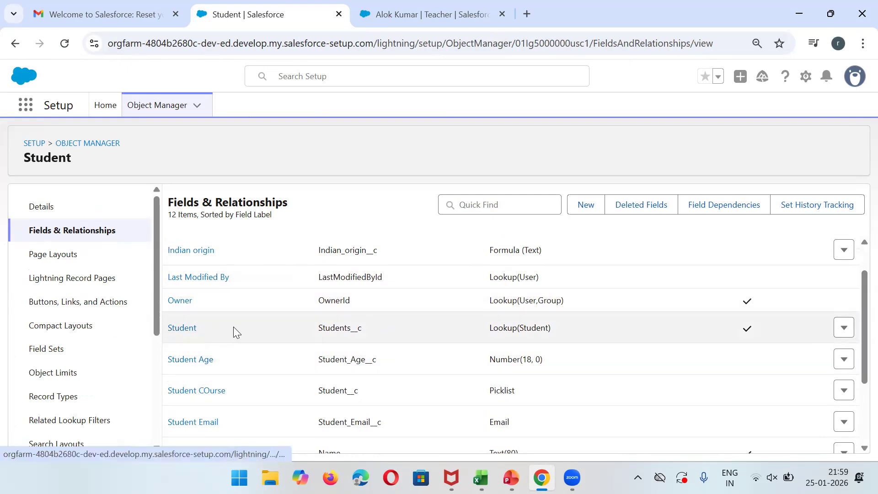
Delete the self-referencing Student lookup field (Students__c) from the Student object.
{"action": "left_click", "coordinate": [183, 328]}
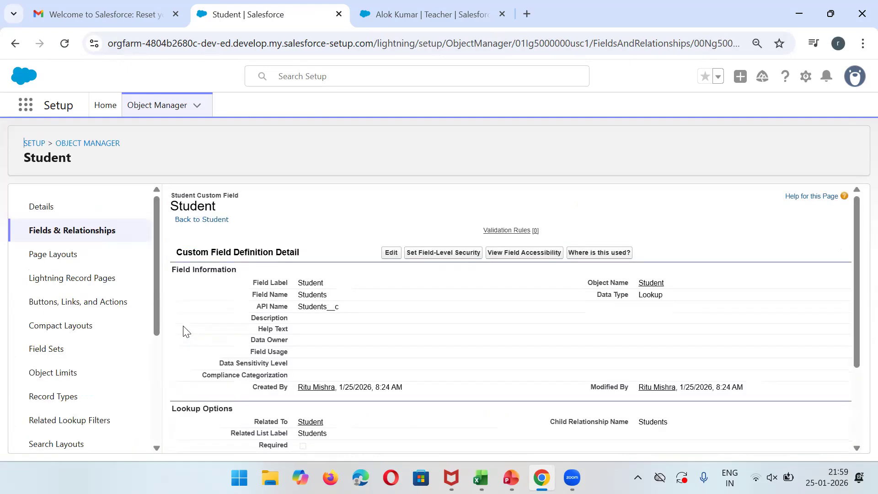
{"action": "left_click", "coordinate": [390, 254]}
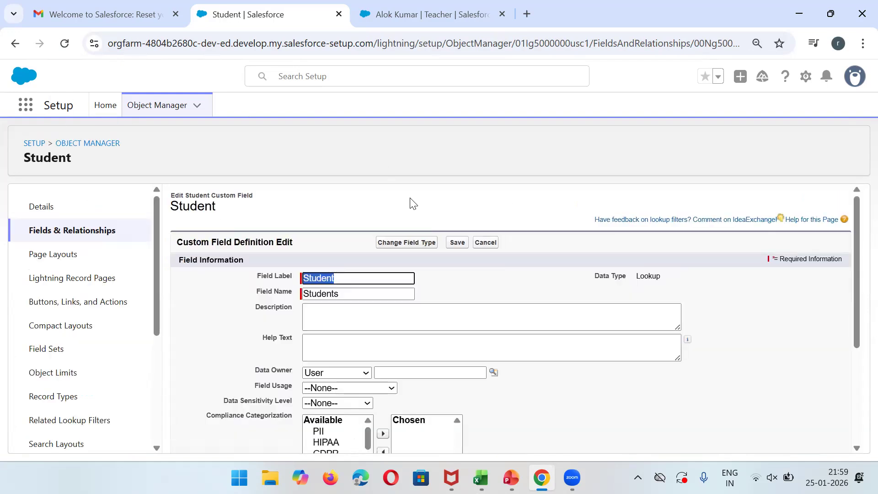
{"action": "left_click", "coordinate": [17, 45]}
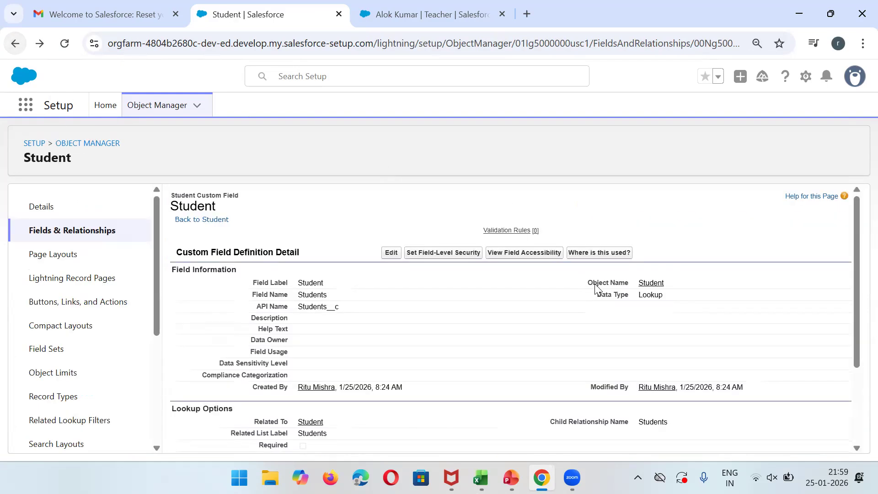
{"action": "left_click", "coordinate": [14, 43]}
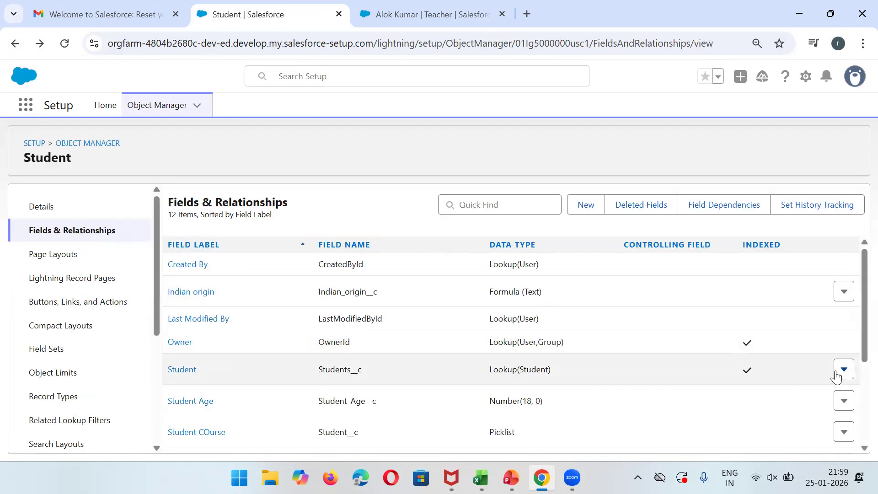
{"action": "left_click", "coordinate": [843, 371]}
{"action": "left_click", "coordinate": [823, 417]}
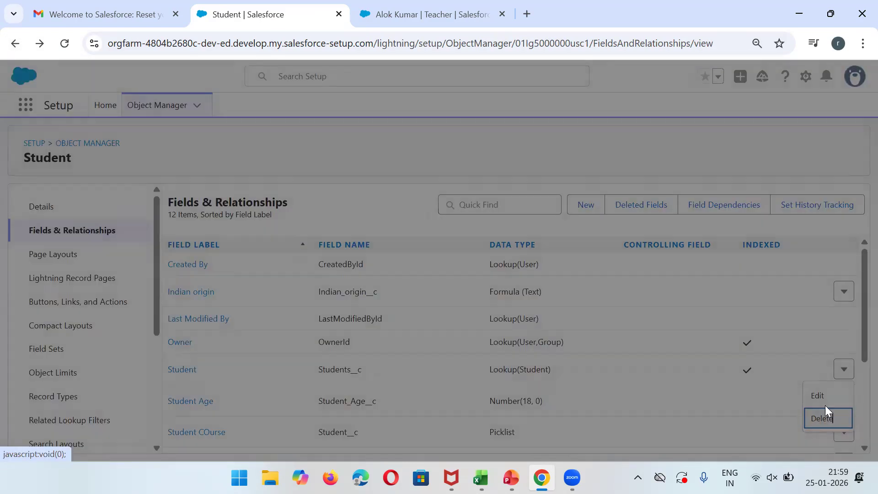
{"action": "left_click", "coordinate": [618, 350]}
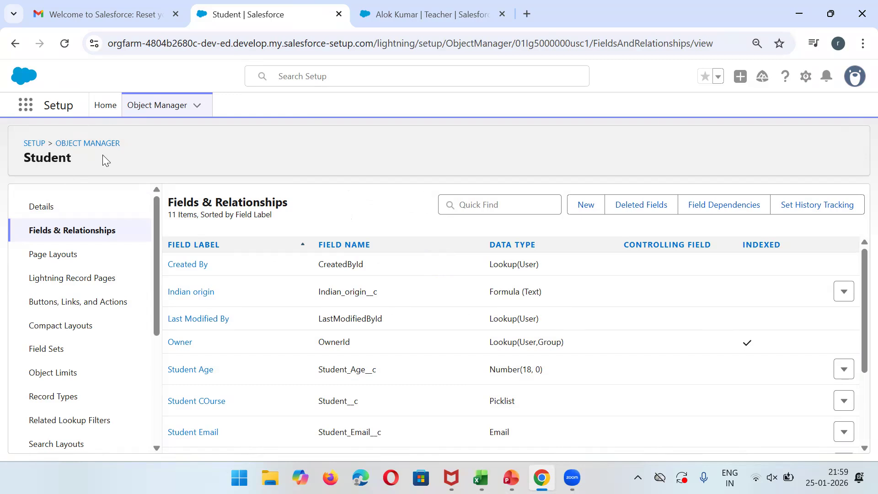
Start a new Lookup Relationship field on Student related to the Teacher object.
{"action": "left_click", "coordinate": [584, 209]}
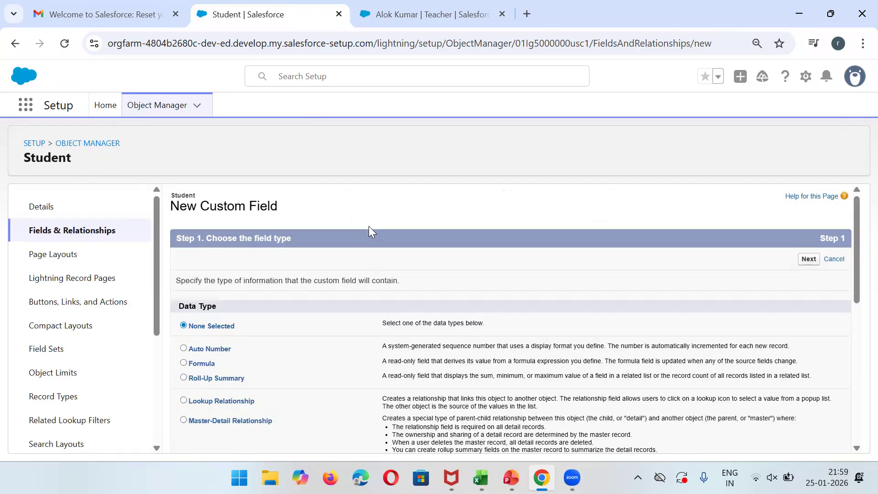
{"action": "left_click", "coordinate": [199, 401]}
{"action": "left_click", "coordinate": [807, 259]}
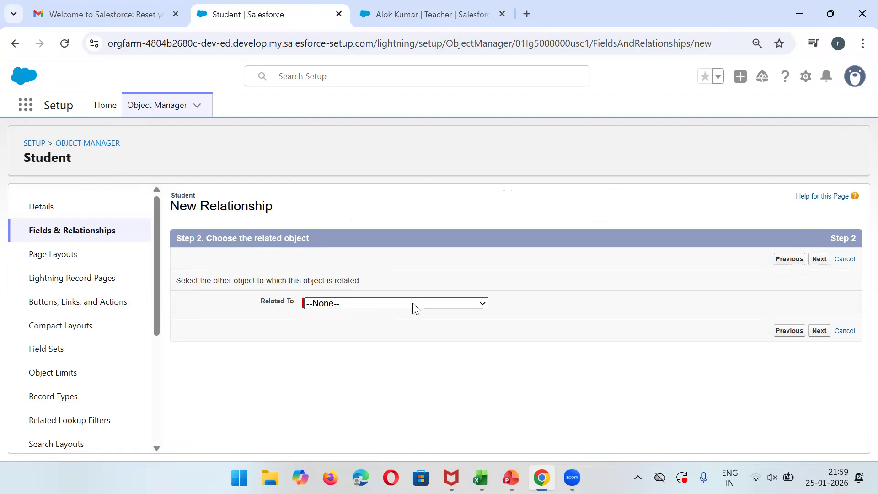
{"action": "left_click", "coordinate": [391, 304]}
{"action": "key", "text": "t"}
{"action": "key", "text": "t"}
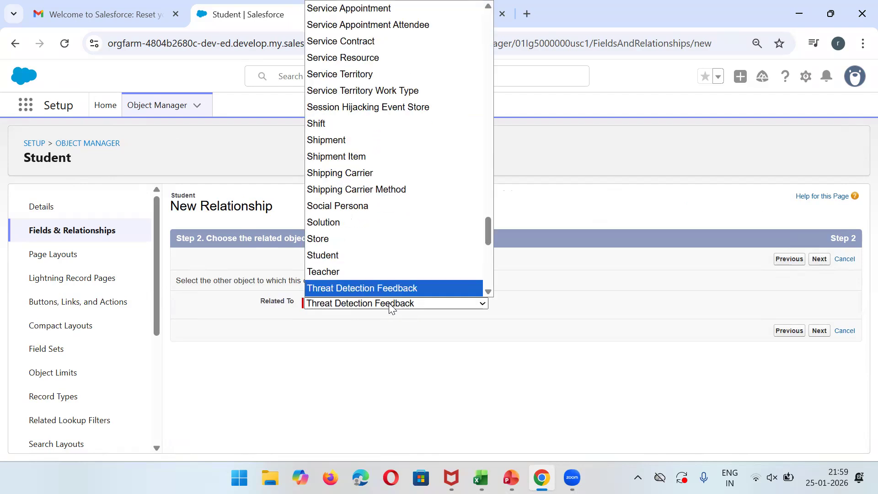
{"action": "left_click", "coordinate": [322, 236]}
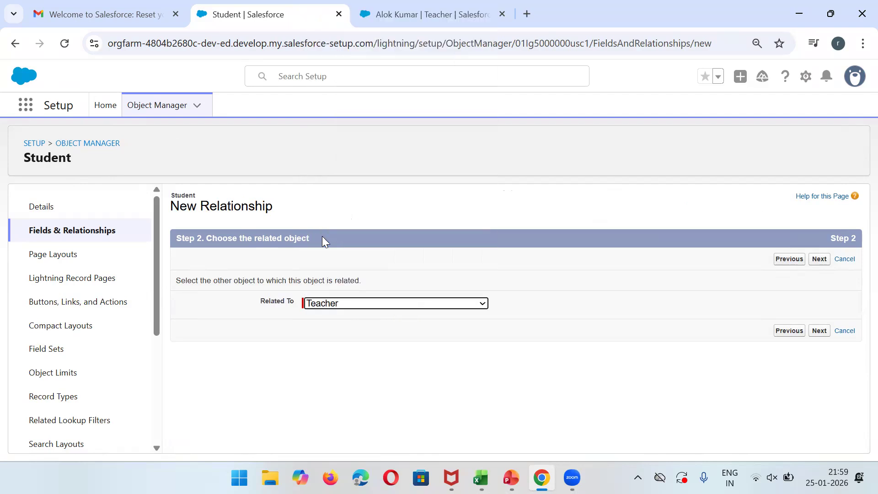
{"action": "left_click", "coordinate": [819, 259]}
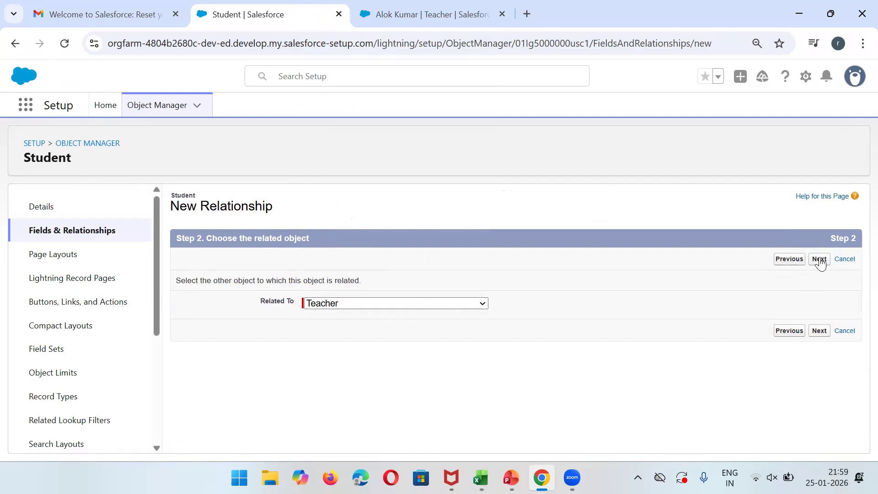
Label the field Teacher, save it with default security and layouts, and reload the teacher record.
{"action": "left_click", "coordinate": [370, 311]}
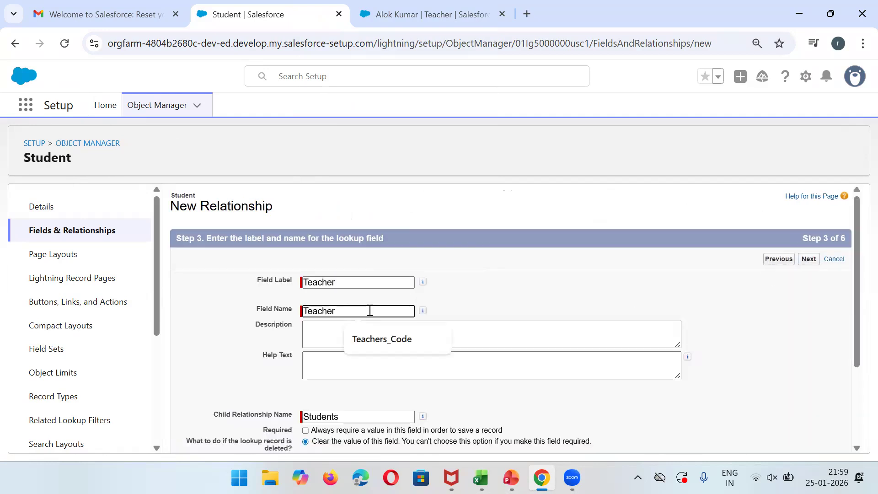
{"action": "left_click", "coordinate": [806, 262]}
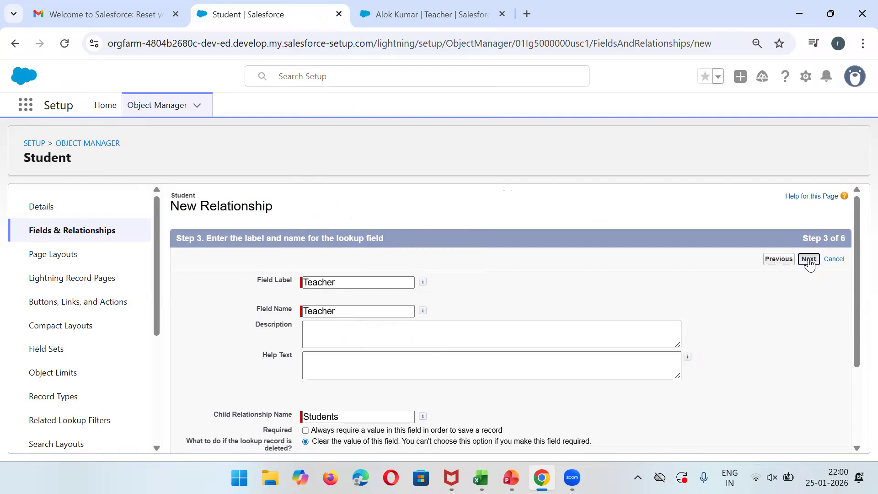
{"action": "mouse_move", "coordinate": [858, 285]}
{"action": "left_mouse_down"}
{"action": "mouse_move", "coordinate": [856, 372]}
{"action": "mouse_move", "coordinate": [846, 288]}
{"action": "left_mouse_up"}
{"action": "left_click", "coordinate": [808, 258]}
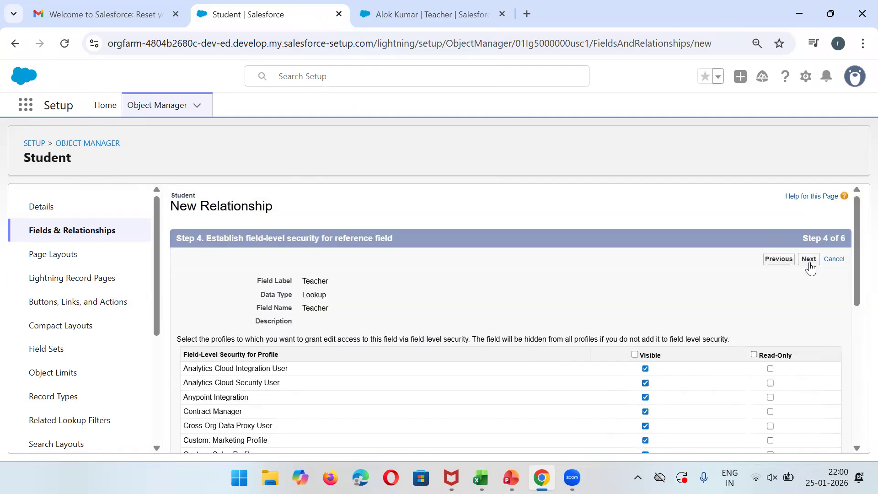
{"action": "left_click", "coordinate": [809, 261]}
{"action": "left_click", "coordinate": [817, 265]}
{"action": "left_click", "coordinate": [817, 267]}
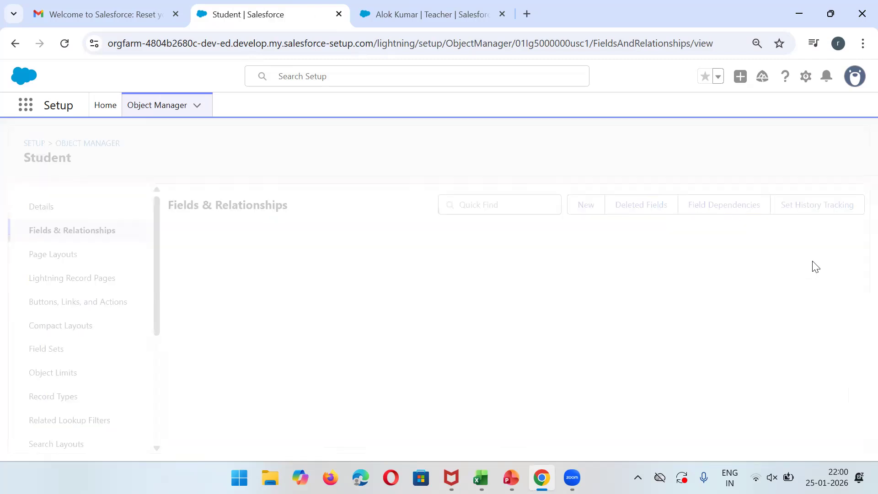
{"action": "left_click", "coordinate": [477, 5]}
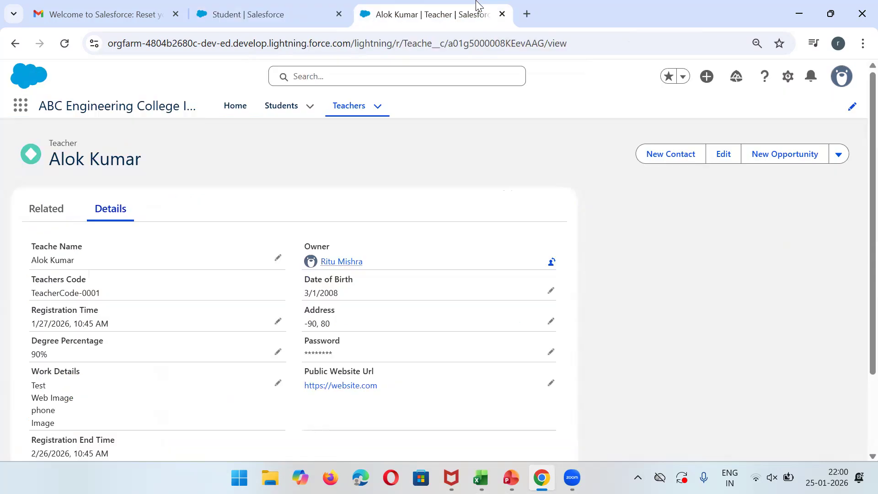
{"action": "left_click", "coordinate": [70, 48]}
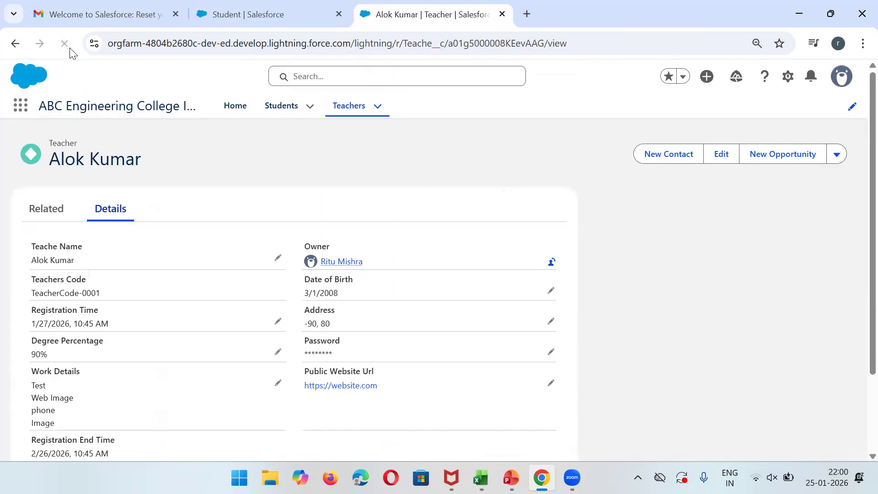
Find and open App Manager through Setup's Quick Find search.
{"action": "left_click", "coordinate": [295, 7]}
{"action": "left_click", "coordinate": [36, 147]}
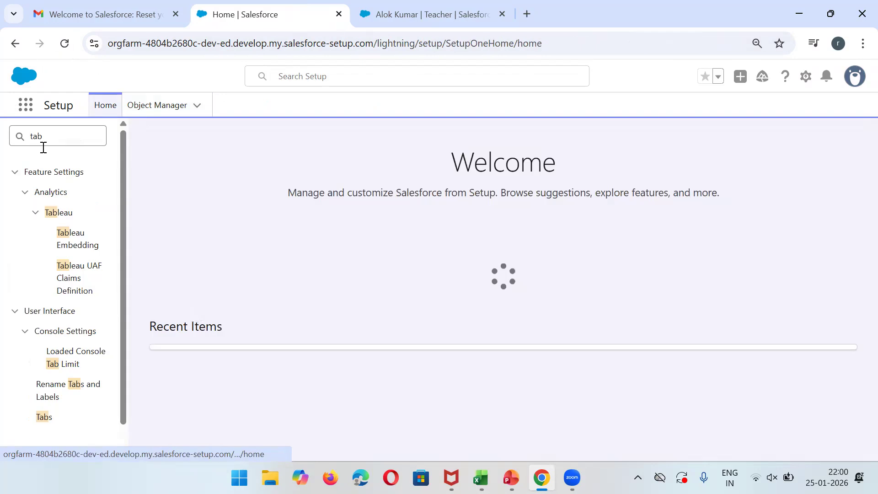
{"action": "double_click", "coordinate": [56, 141]}
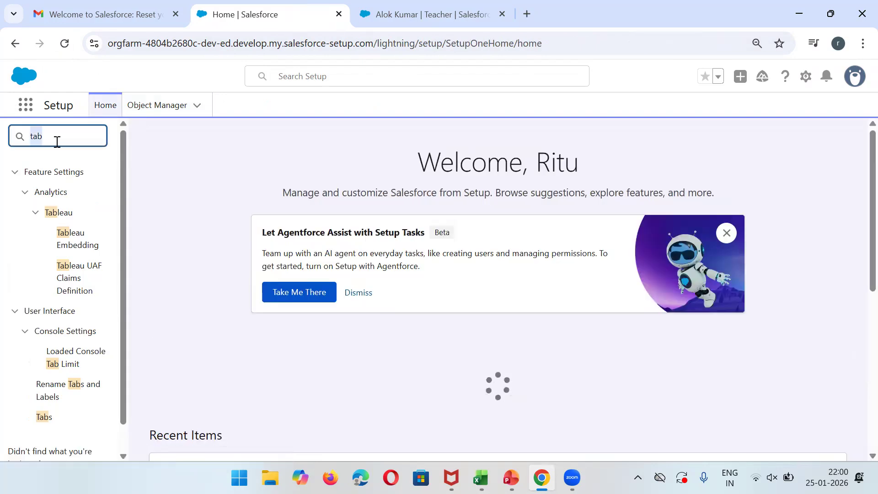
{"action": "type", "text": "app am"}
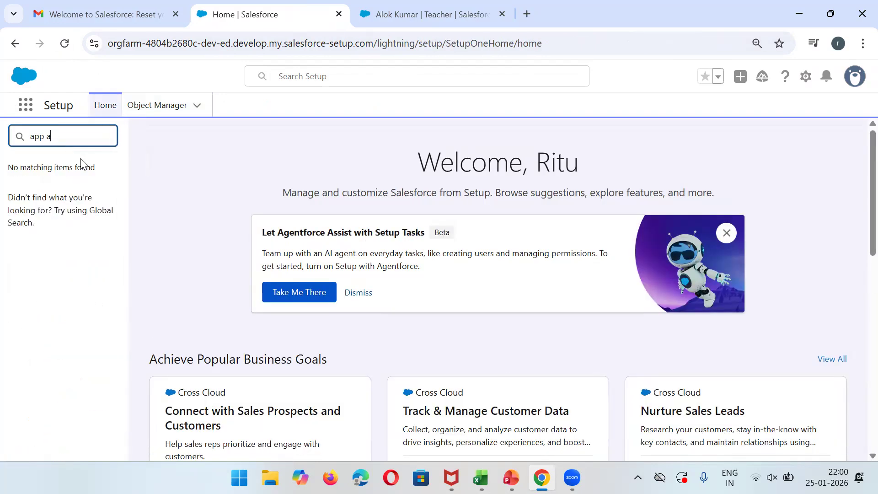
{"action": "key", "text": "BackSpace"}
{"action": "type", "text": "man"}
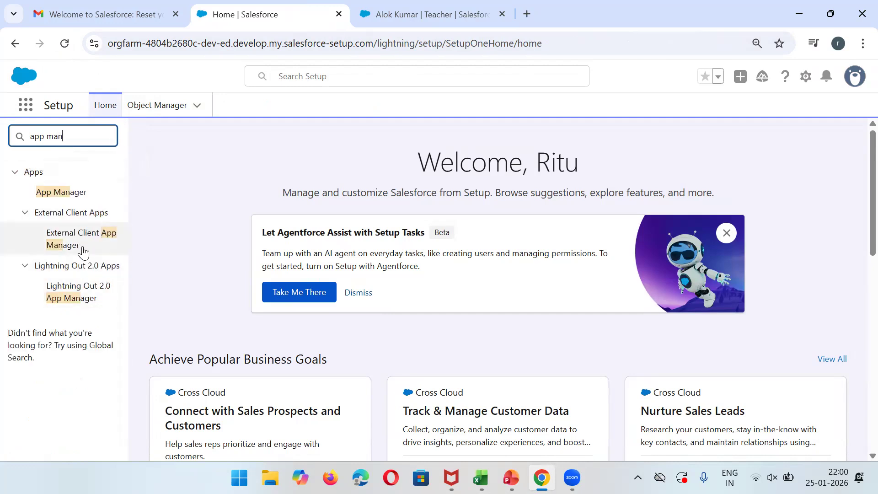
{"action": "left_click", "coordinate": [50, 193]}
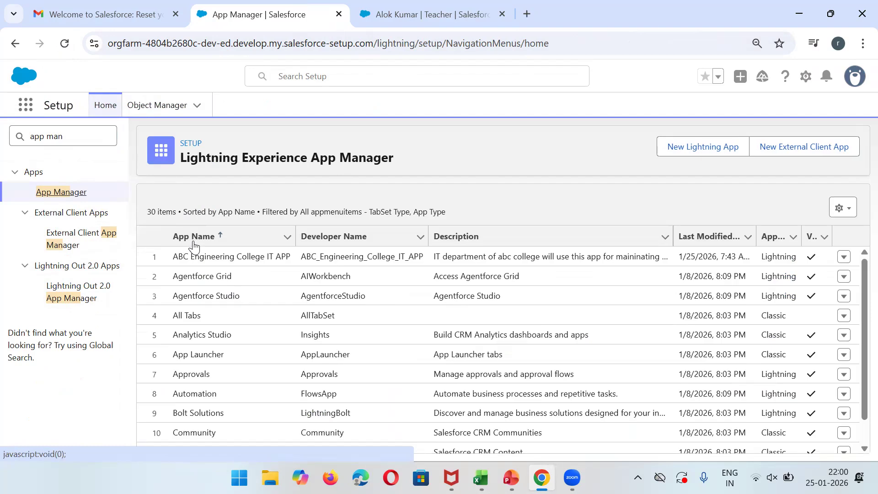
Add TimeSheet to the ABC Engineering College IT APP navigation items and reload the teacher record.
{"action": "left_click", "coordinate": [845, 257]}
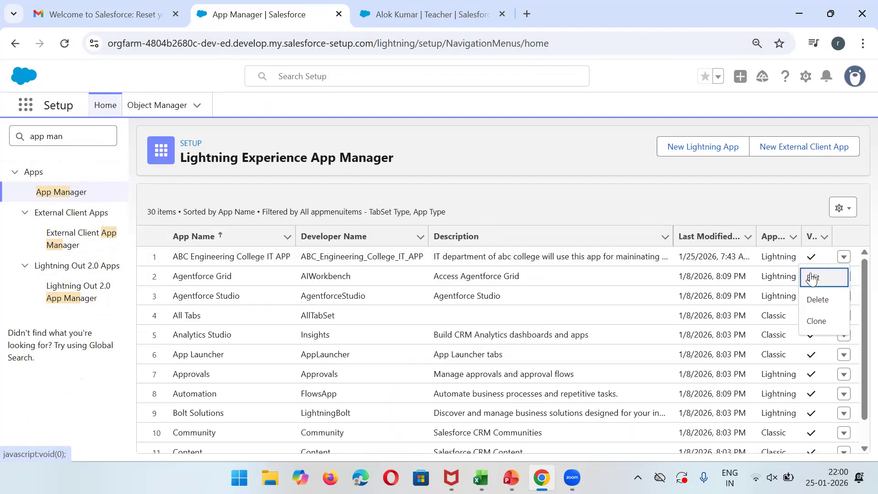
{"action": "left_click", "coordinate": [812, 277]}
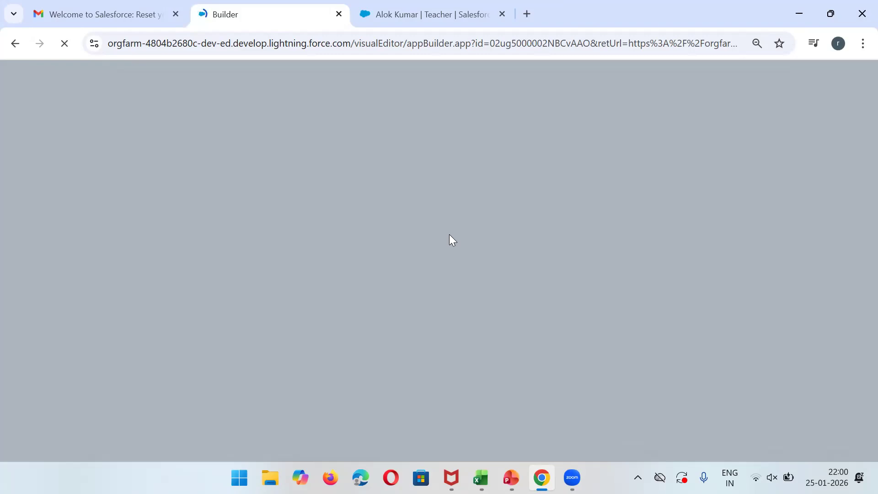
{"action": "left_click", "coordinate": [411, 11]}
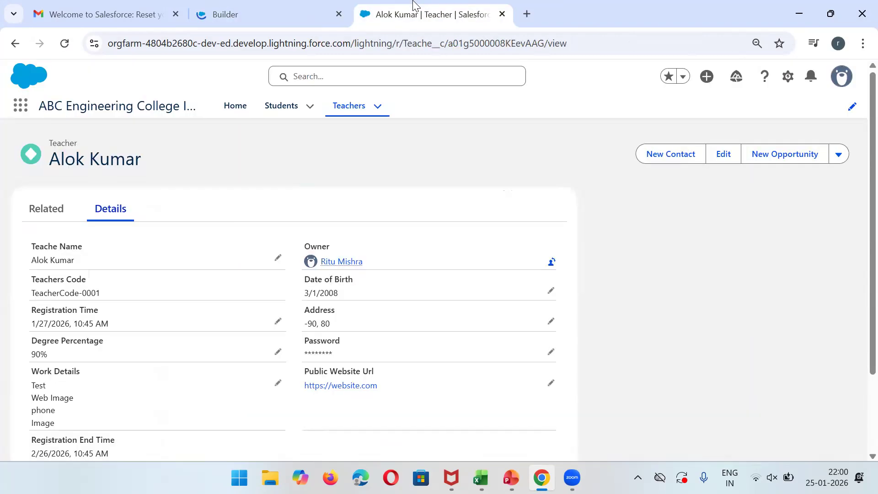
{"action": "left_click", "coordinate": [257, 5]}
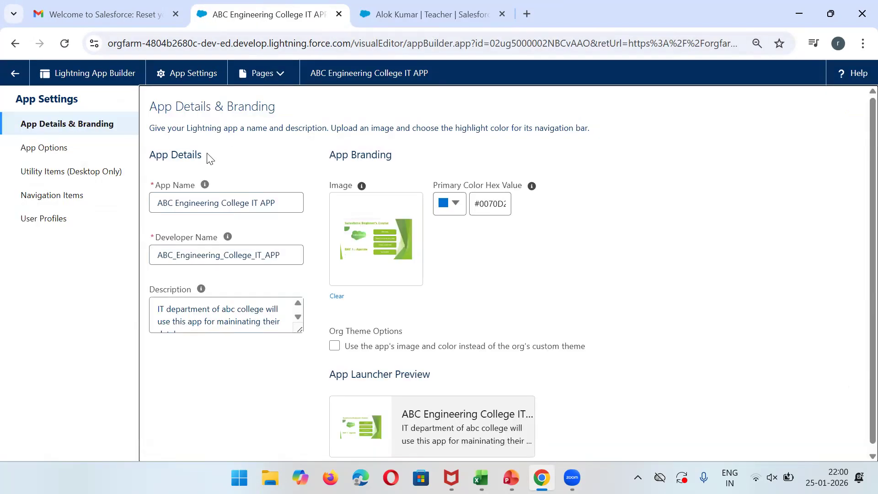
{"action": "left_click", "coordinate": [61, 203]}
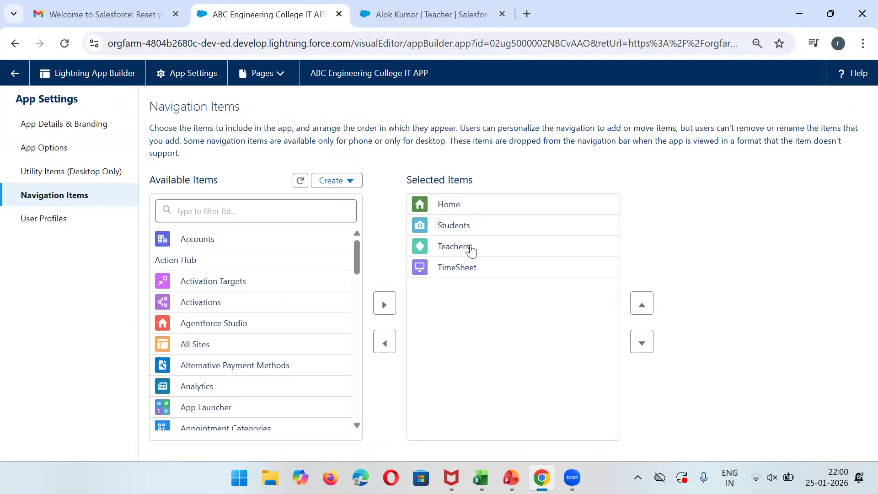
{"action": "left_click", "coordinate": [484, 8]}
{"action": "left_click", "coordinate": [66, 44]}
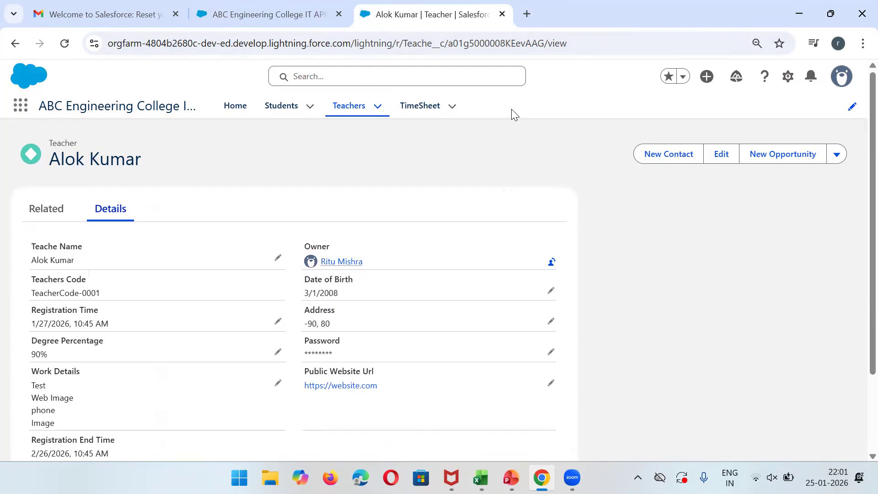
Open a student's record from the Students tab's Recently Viewed list.
{"action": "scroll", "coordinate": [857, 211], "scroll_direction": "down", "scroll_amount": 3}
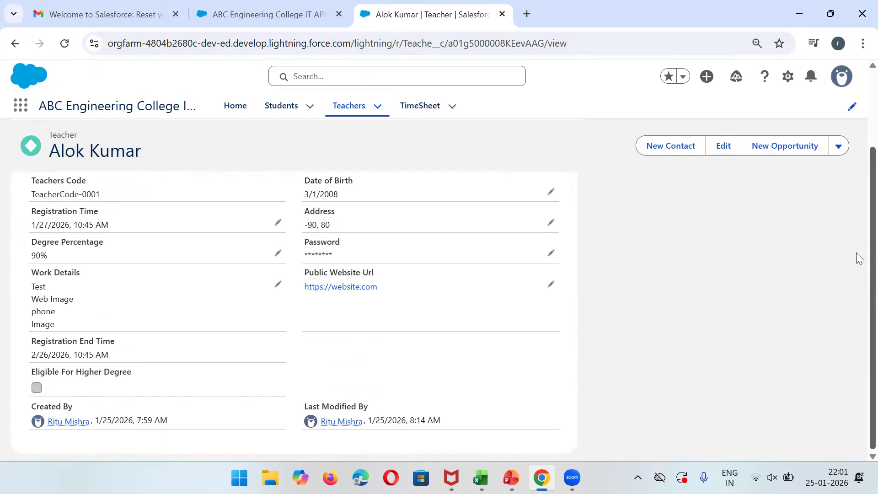
{"action": "scroll", "coordinate": [857, 177], "scroll_direction": "up", "scroll_amount": 2}
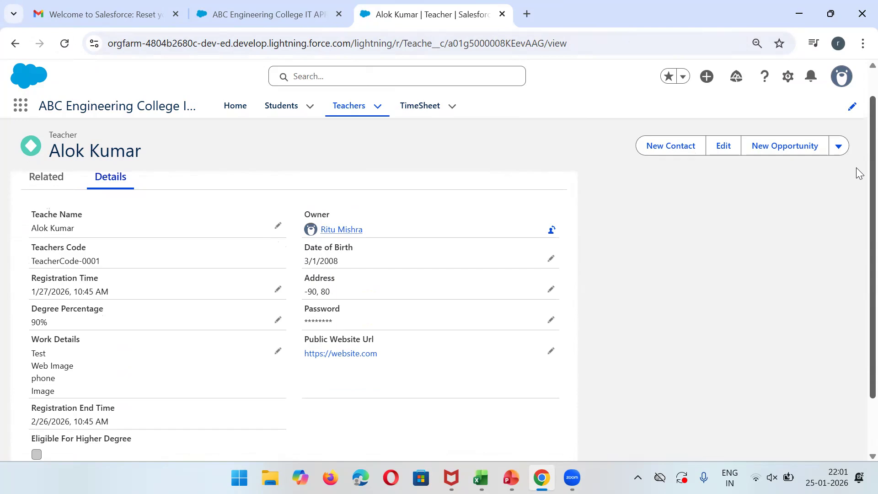
{"action": "scroll", "coordinate": [858, 173], "scroll_direction": "up", "scroll_amount": 1}
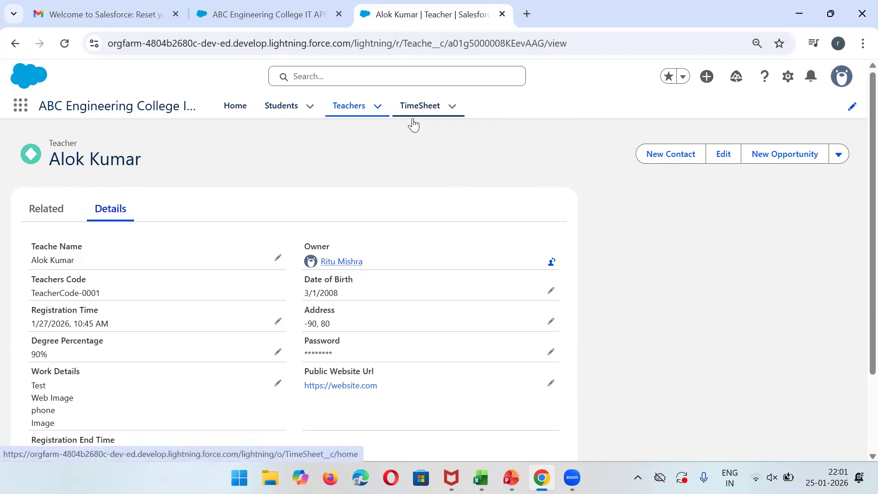
{"action": "left_click", "coordinate": [281, 109]}
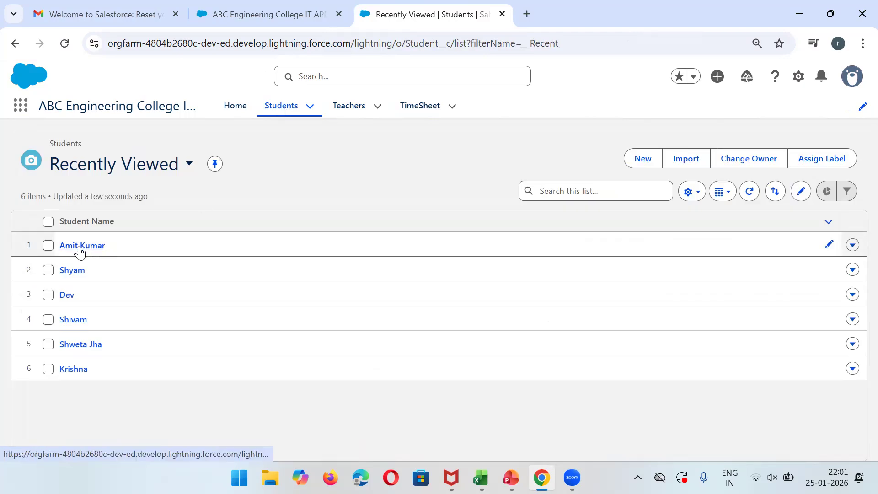
{"action": "left_click", "coordinate": [79, 247]}
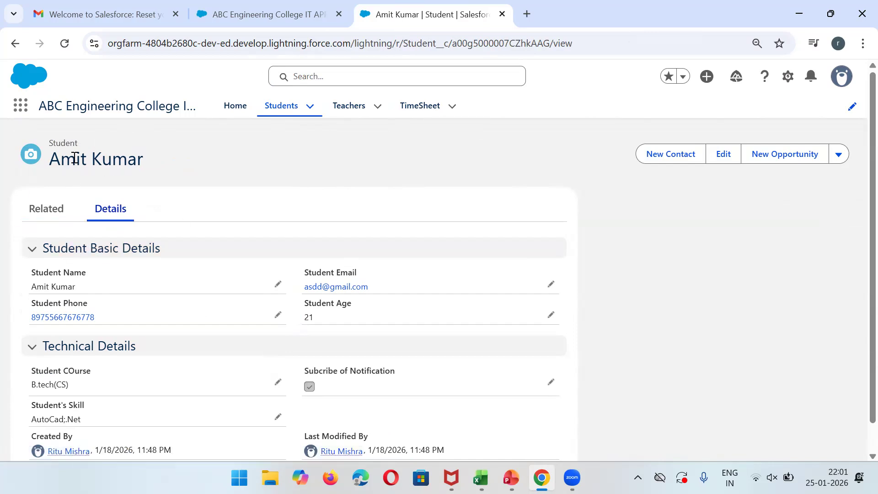
Create a TimeSheet named 'Dec' for the student with leave date 2/6/2026.
{"action": "left_click", "coordinate": [67, 208]}
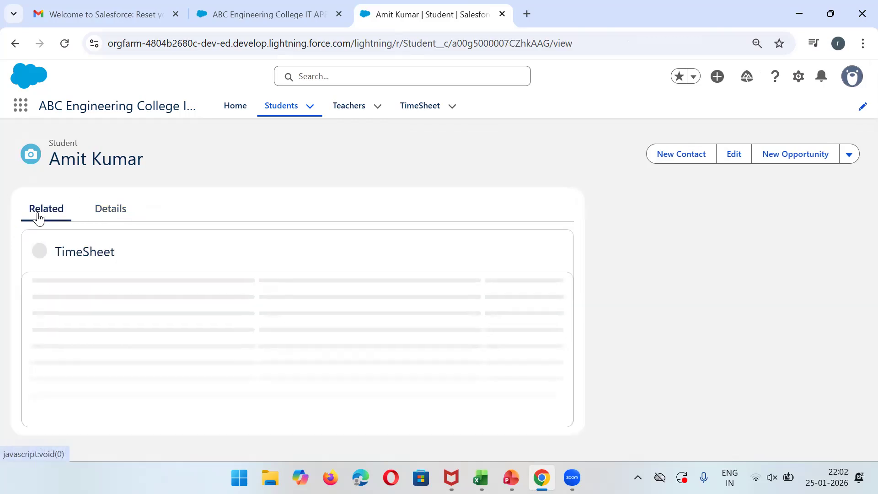
{"action": "left_click", "coordinate": [544, 249]}
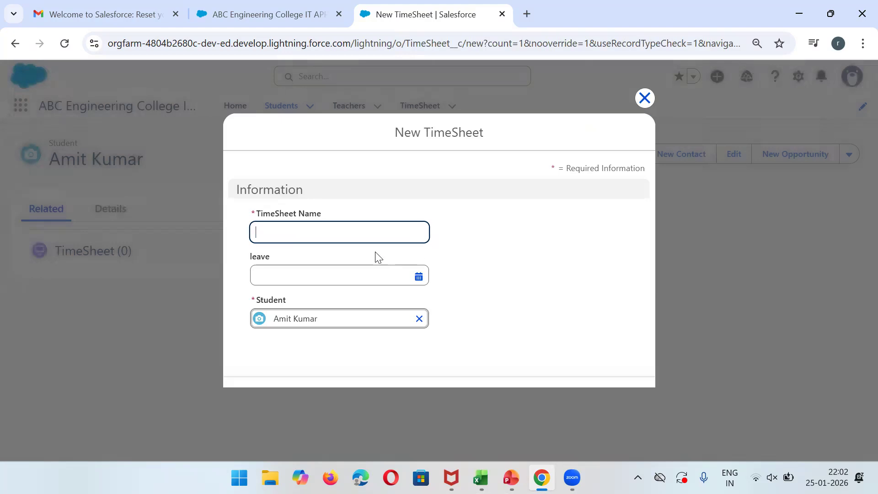
{"action": "left_click", "coordinate": [344, 239]}
{"action": "type", "text": "Dec"}
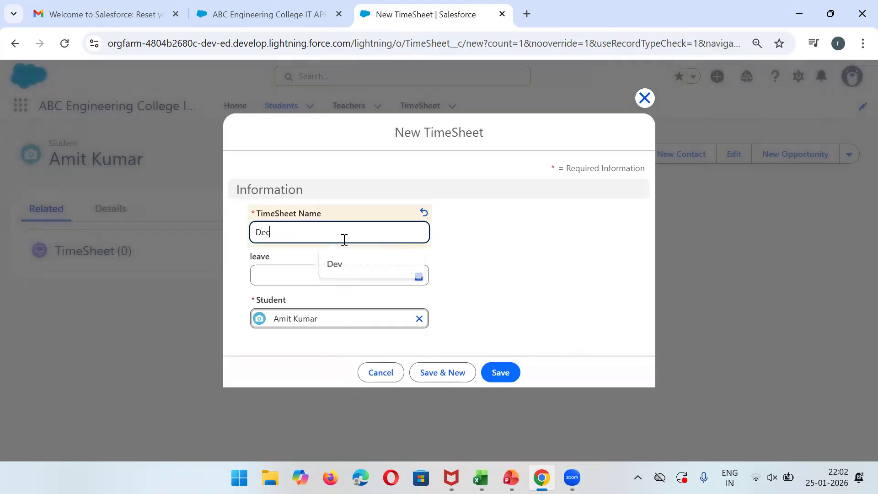
{"action": "left_click", "coordinate": [308, 270]}
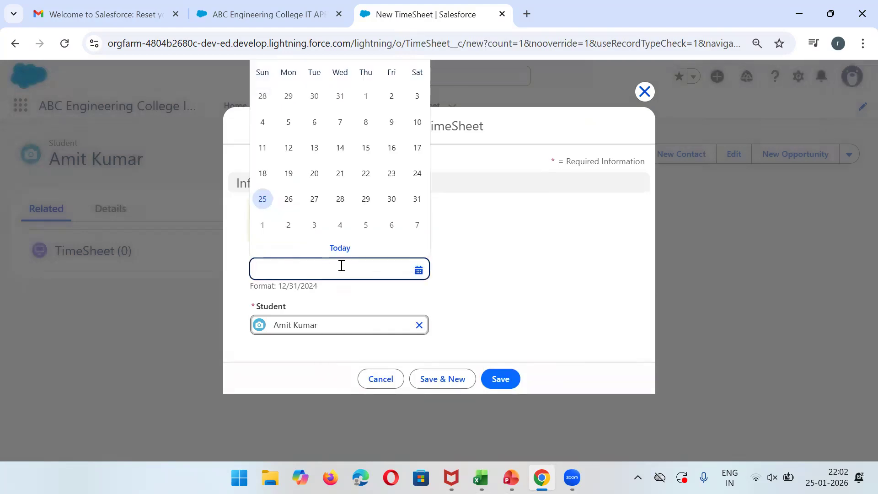
{"action": "left_click", "coordinate": [387, 225]}
{"action": "left_click", "coordinate": [433, 383]}
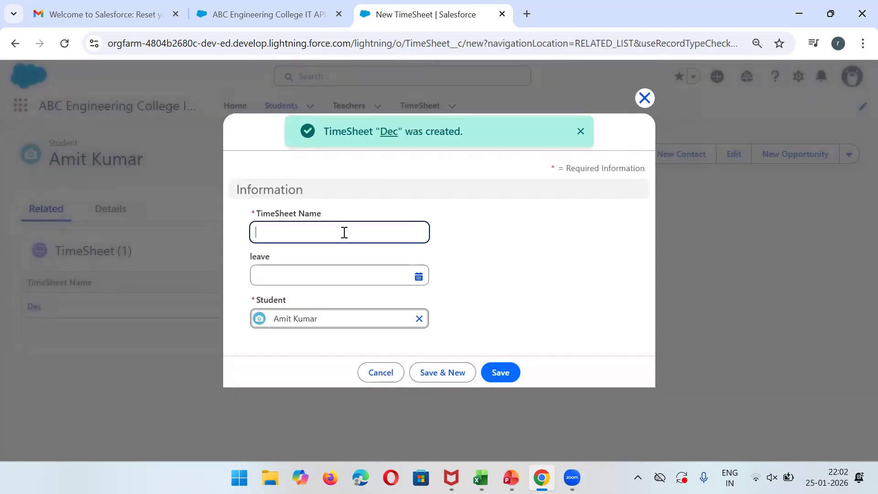
Add two 'Jan' TimeSheets, both with leave date 1/30/2026.
{"action": "type", "text": "Jan"}
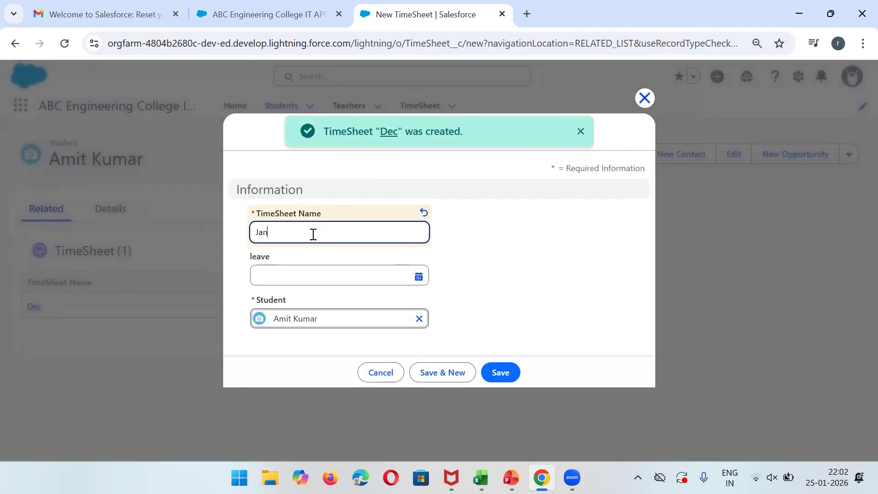
{"action": "left_click", "coordinate": [352, 276]}
{"action": "left_click", "coordinate": [388, 198]}
{"action": "left_click", "coordinate": [440, 387]}
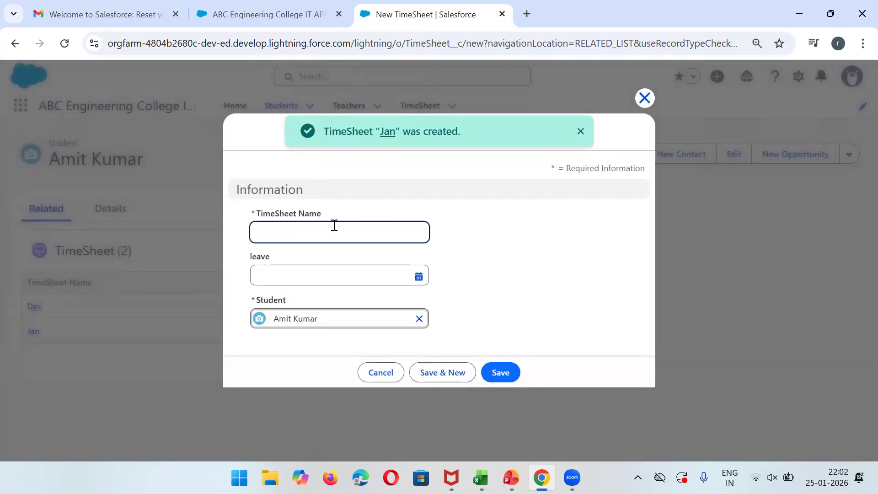
{"action": "type", "text": "Jan"}
{"action": "key", "text": "BackSpace"}
{"action": "type", "text": "n"}
{"action": "left_click", "coordinate": [365, 266]}
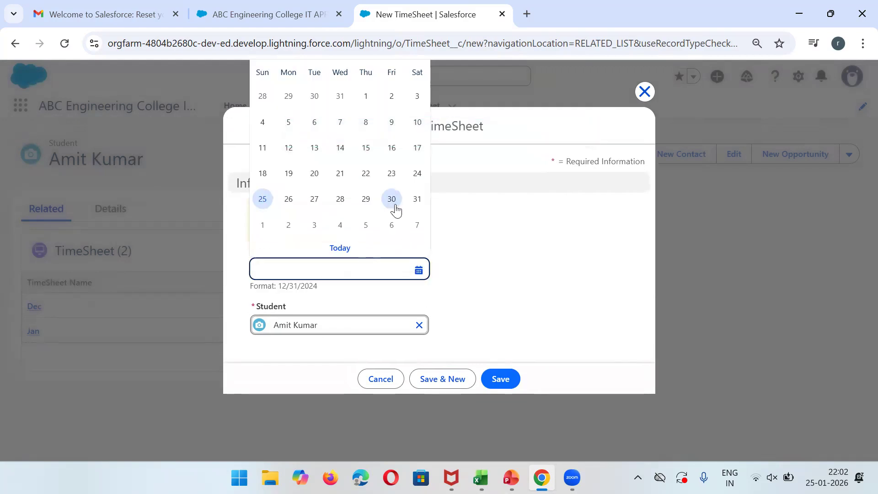
{"action": "left_click", "coordinate": [391, 198]}
{"action": "left_click", "coordinate": [443, 379]}
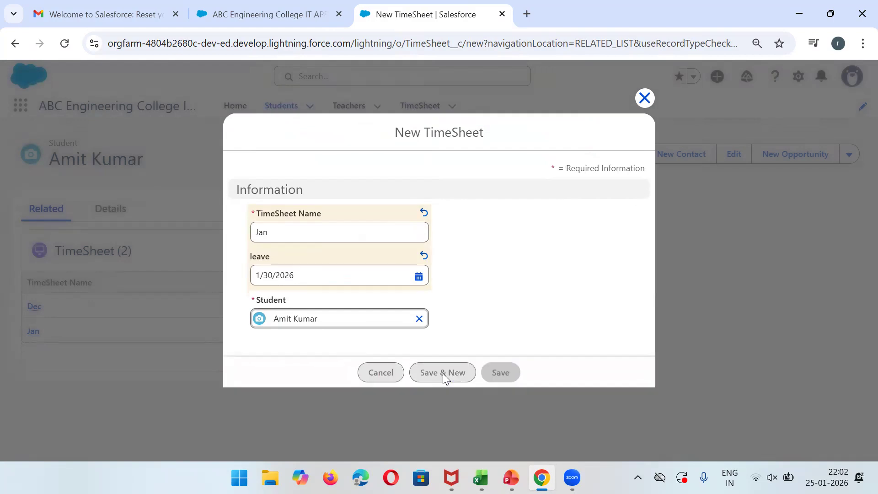
Add a 'Jully' TimeSheet dated 1/24/2026, then return to the student's Details.
{"action": "type", "text": "Julky"}
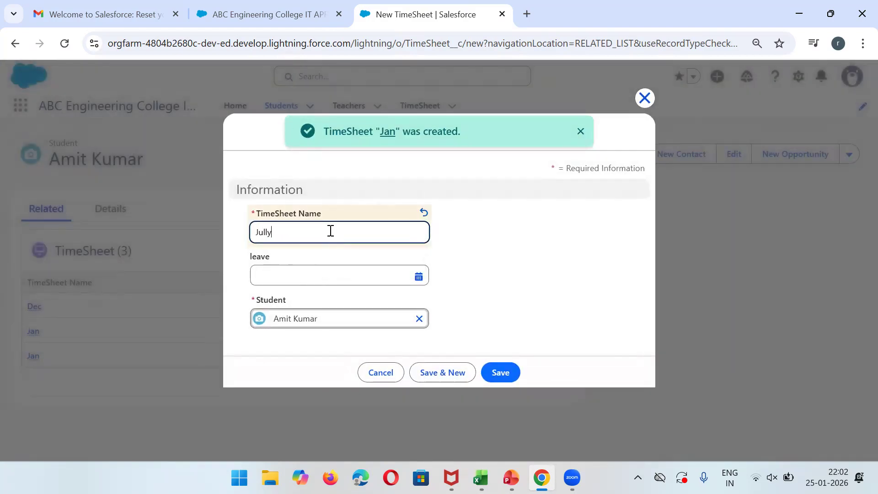
{"action": "left_click", "coordinate": [296, 277]}
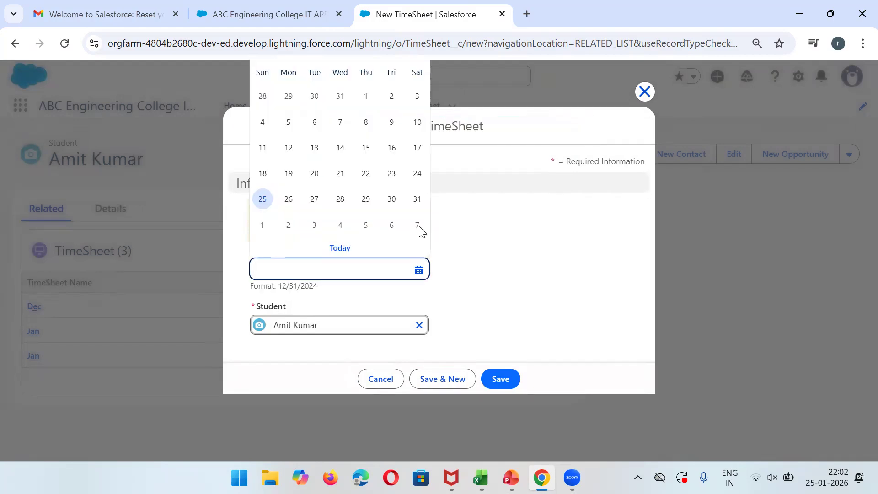
{"action": "left_click", "coordinate": [417, 173]}
{"action": "left_click", "coordinate": [497, 379]}
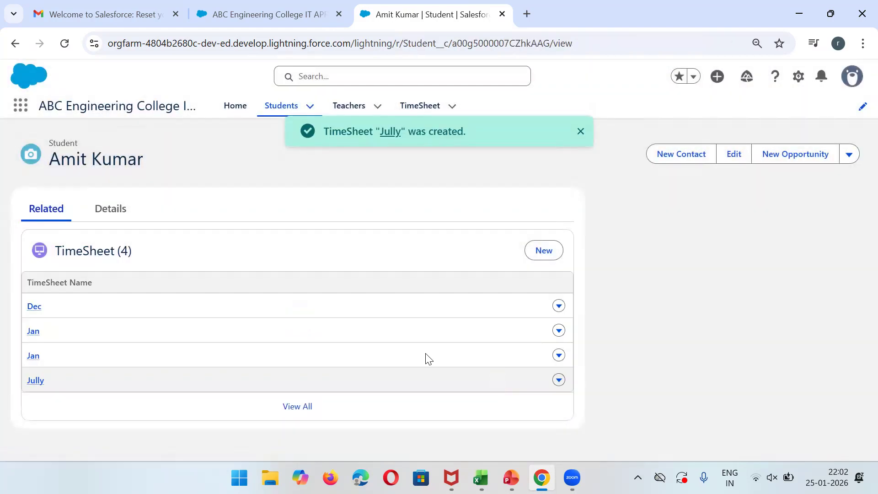
{"action": "left_click", "coordinate": [108, 222]}
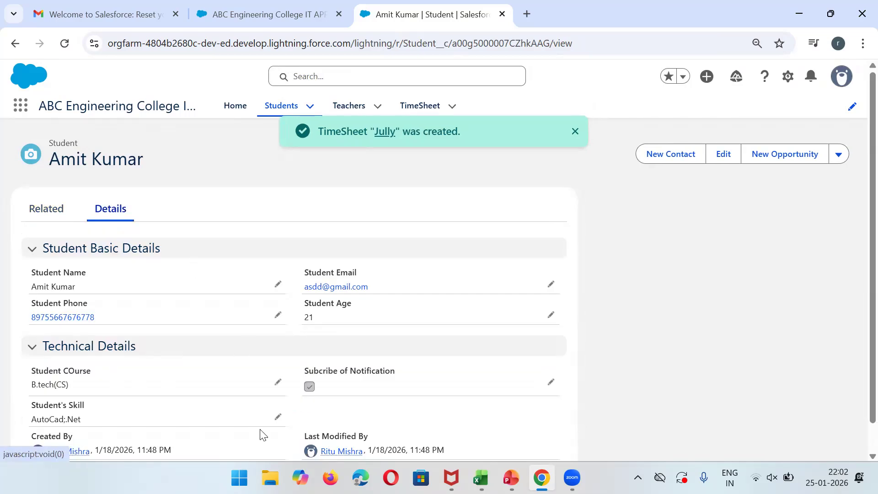
{"action": "left_click", "coordinate": [575, 132]}
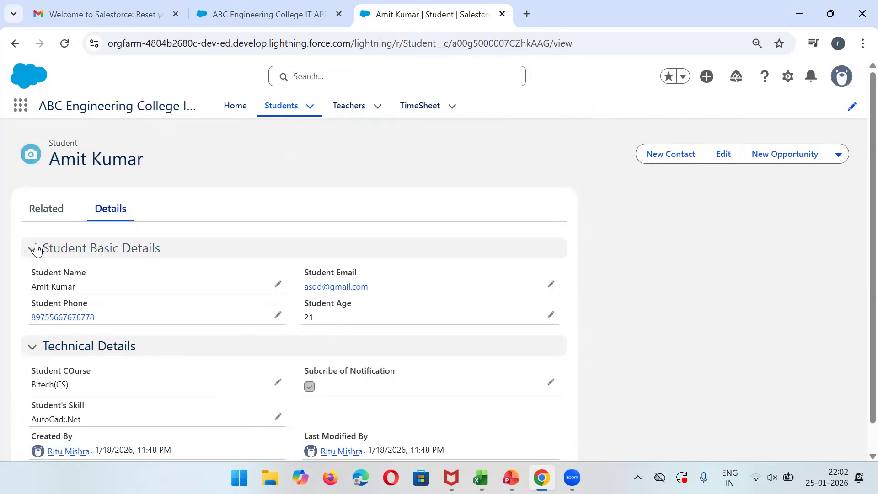
{"action": "left_click", "coordinate": [38, 215]}
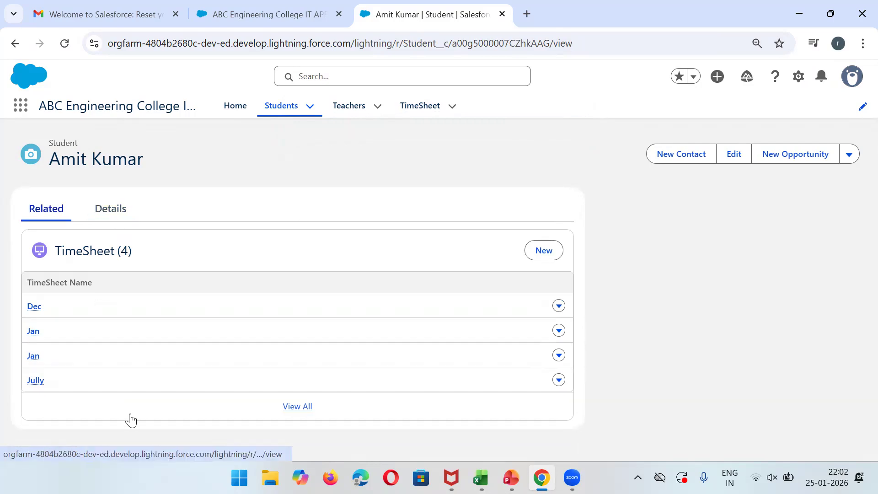
{"action": "left_click", "coordinate": [113, 214]}
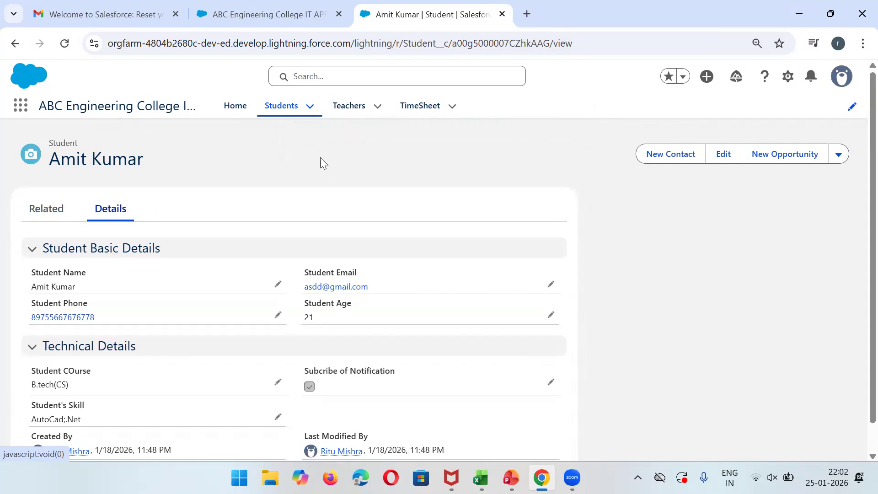
Open the first teacher's record and start a new related Student.
{"action": "left_click", "coordinate": [351, 116]}
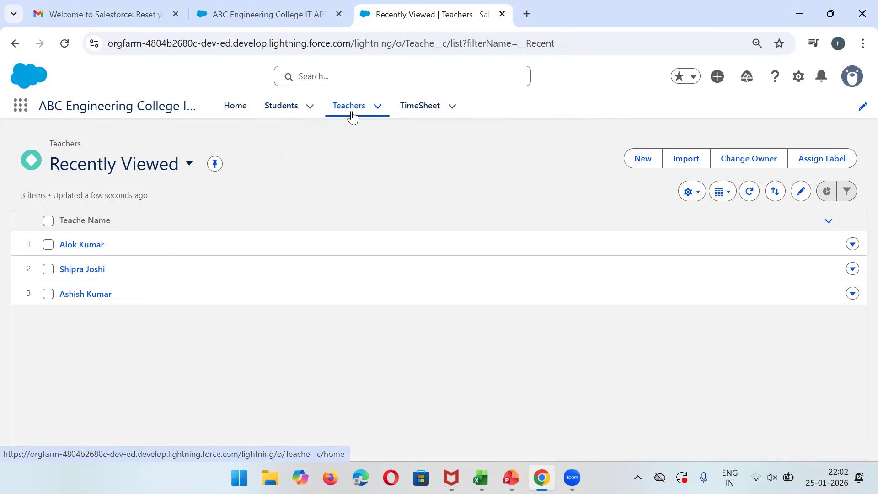
{"action": "left_click", "coordinate": [67, 248]}
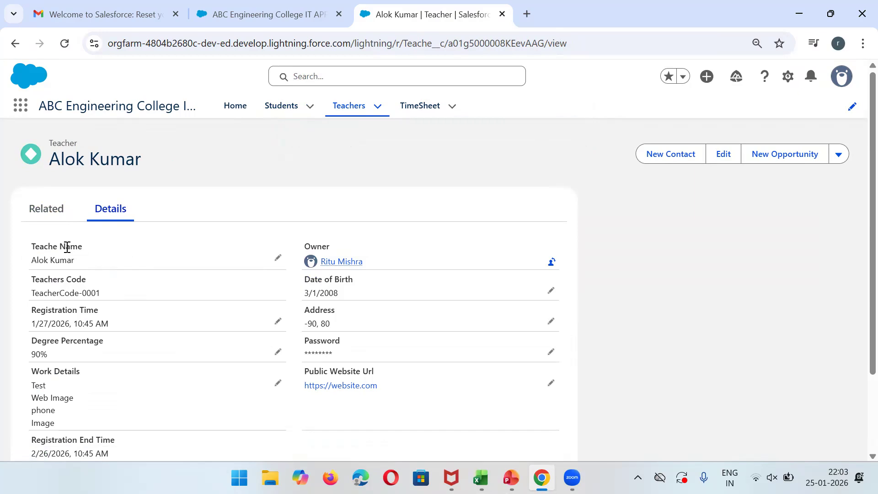
{"action": "left_click", "coordinate": [49, 210]}
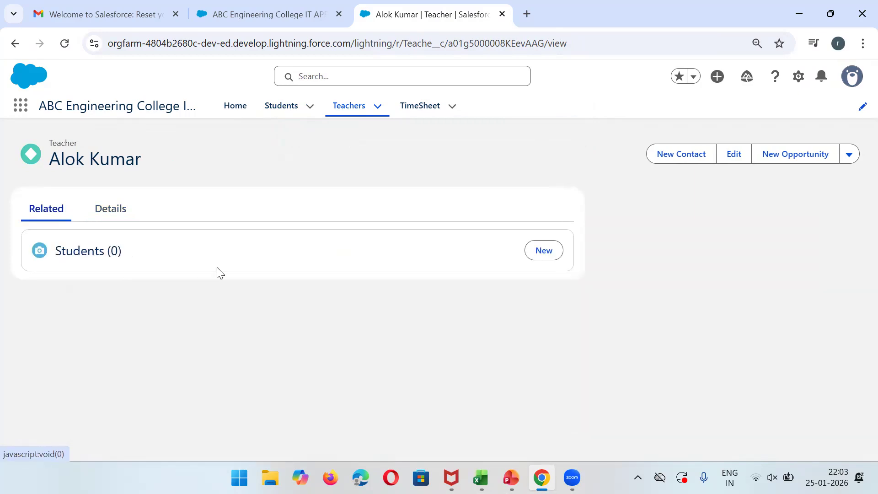
{"action": "left_click", "coordinate": [549, 253]}
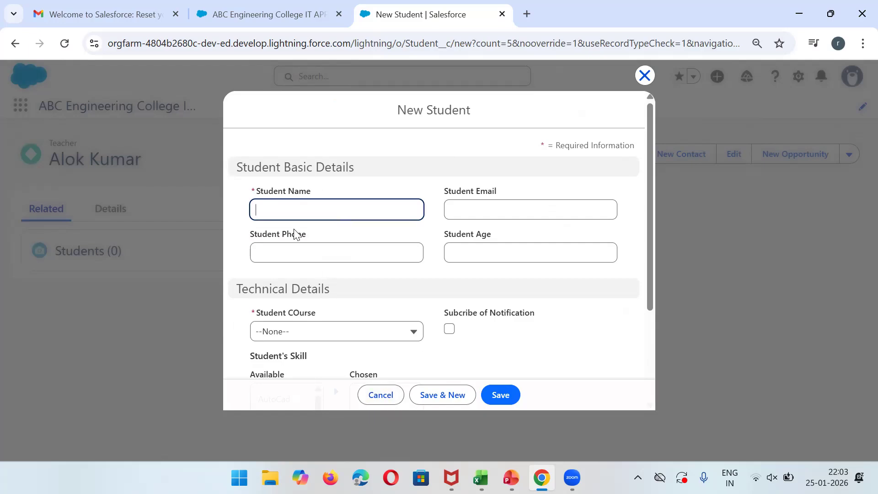
Enter the student's name, phone, e-mail, age 3 and course B.tech(IT), then save.
{"action": "left_click", "coordinate": [285, 207]}
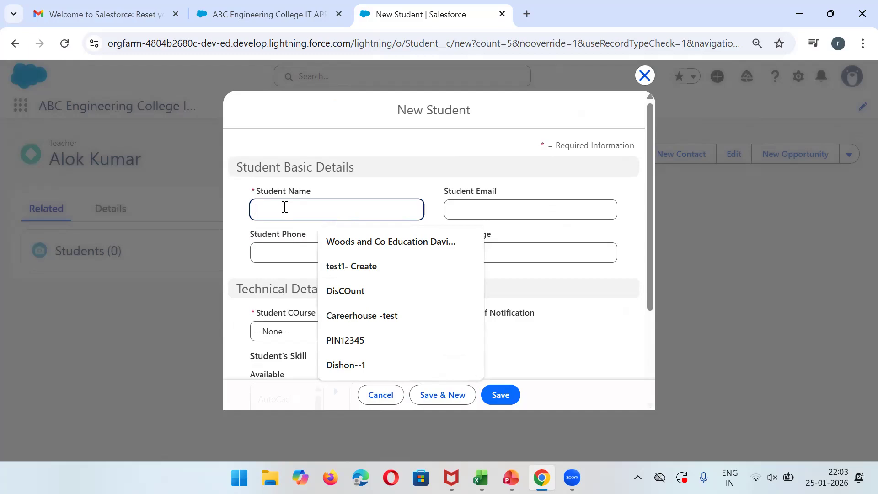
{"action": "type", "text": "Pratik"}
{"action": "left_click", "coordinate": [342, 252]}
{"action": "type", "text": "3234"}
{"action": "left_click", "coordinate": [550, 215]}
{"action": "left_click", "coordinate": [474, 252]}
{"action": "type", "text": "3"}
{"action": "left_click", "coordinate": [372, 337]}
{"action": "left_click", "coordinate": [318, 253]}
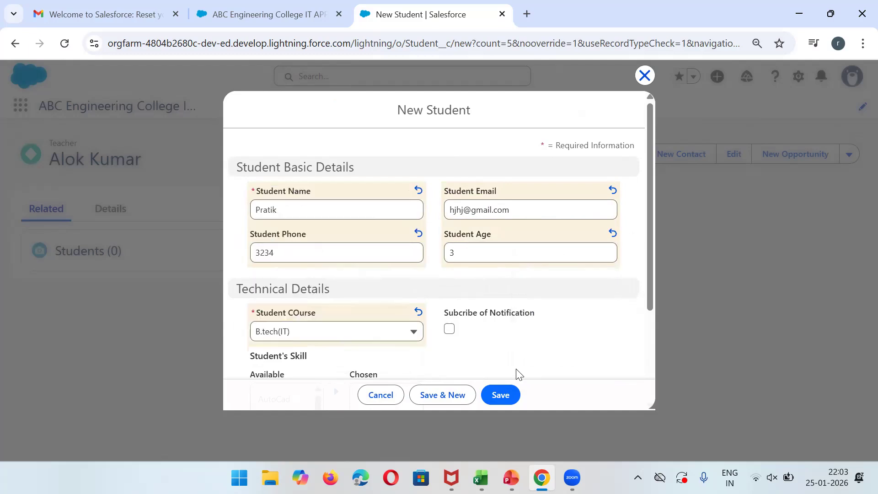
{"action": "left_click", "coordinate": [496, 393]}
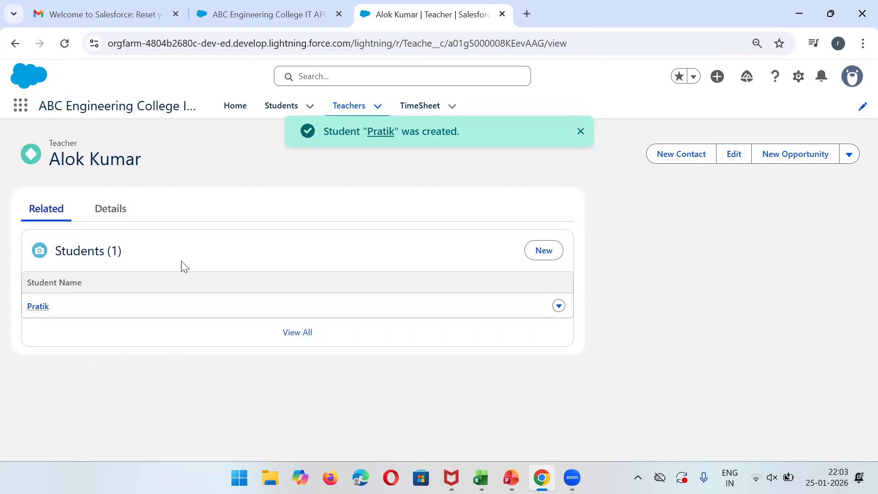
Switch the Students list view to All and open the second student's record.
{"action": "left_click", "coordinate": [119, 208]}
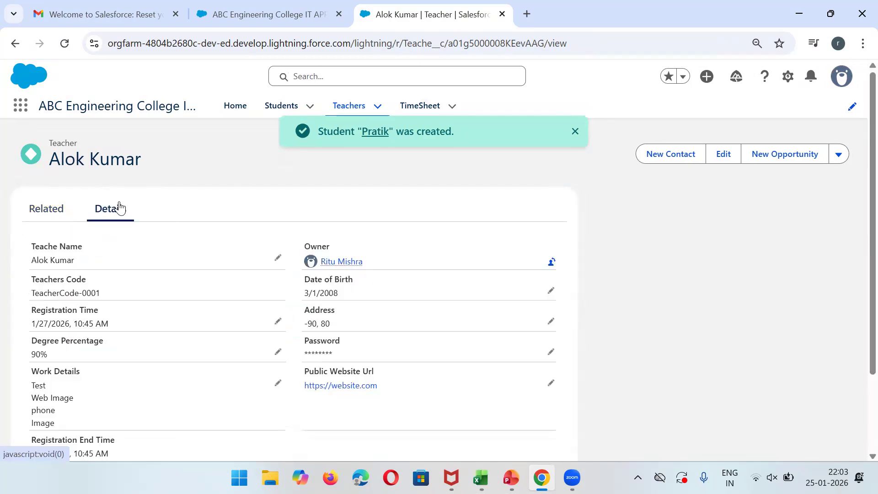
{"action": "left_click", "coordinate": [35, 214]}
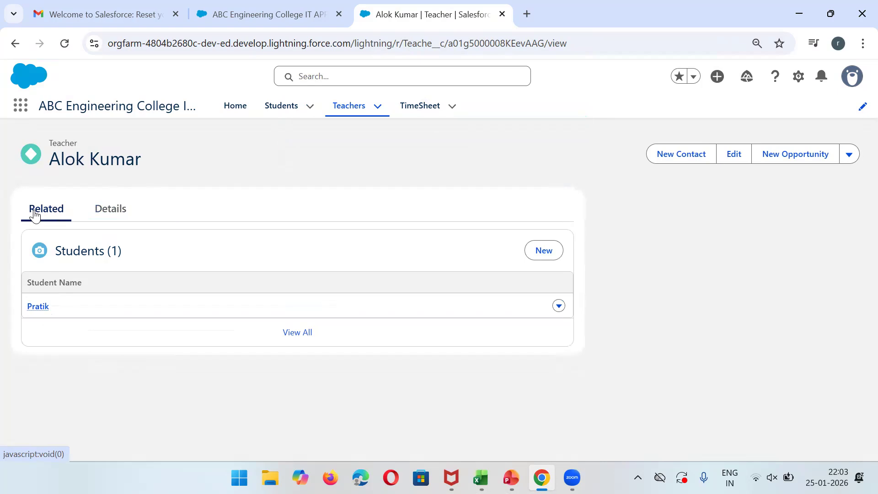
{"action": "left_click", "coordinate": [283, 113]}
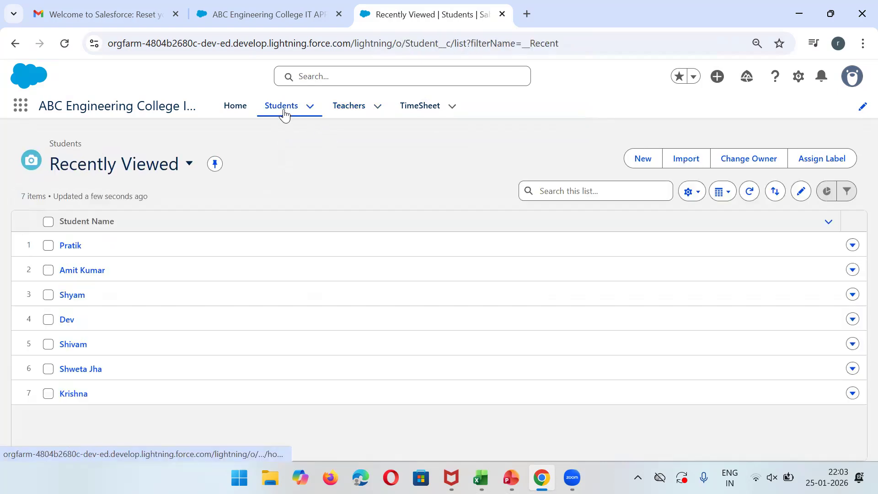
{"action": "left_click", "coordinate": [166, 173]}
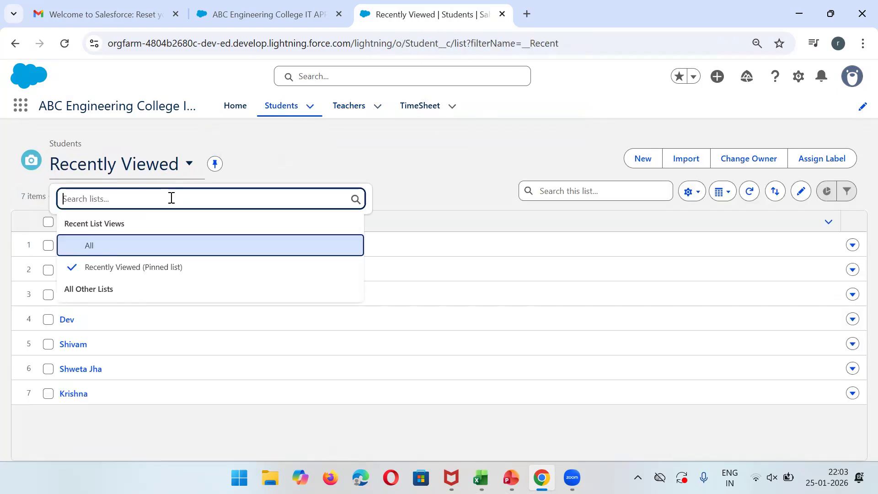
{"action": "left_click", "coordinate": [100, 252]}
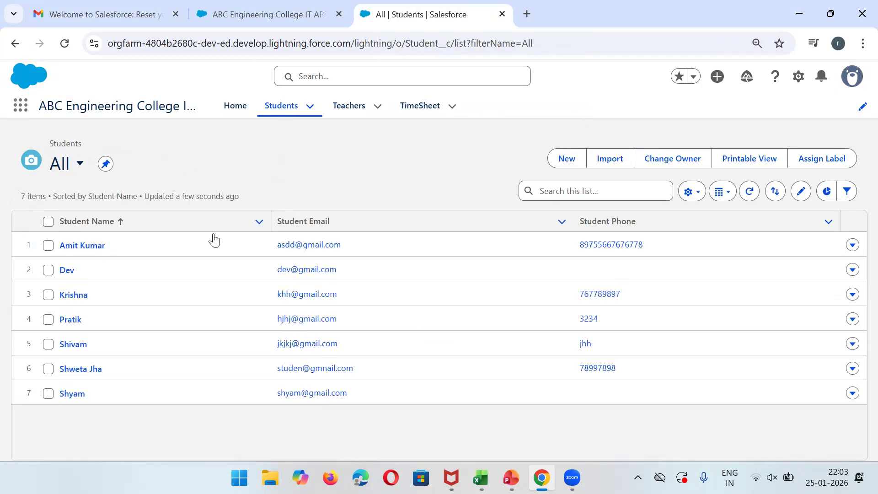
{"action": "left_click", "coordinate": [64, 276]}
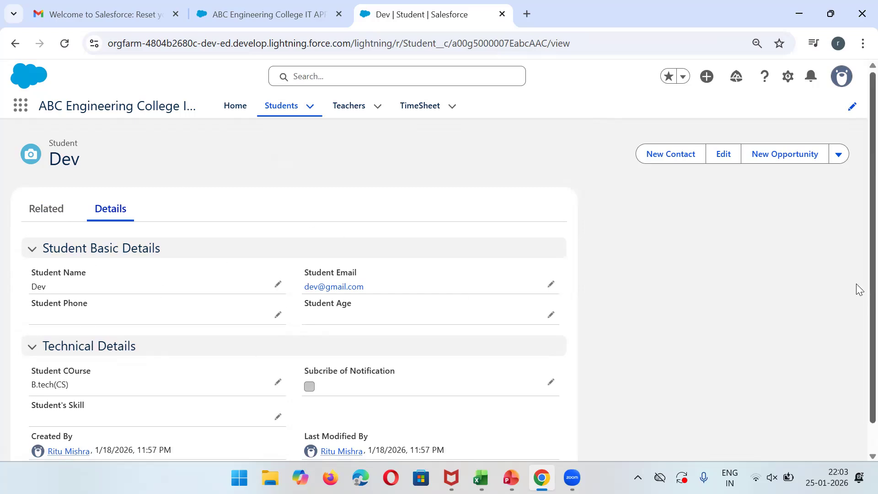
{"action": "scroll", "coordinate": [858, 293], "scroll_direction": "down", "scroll_amount": 1}
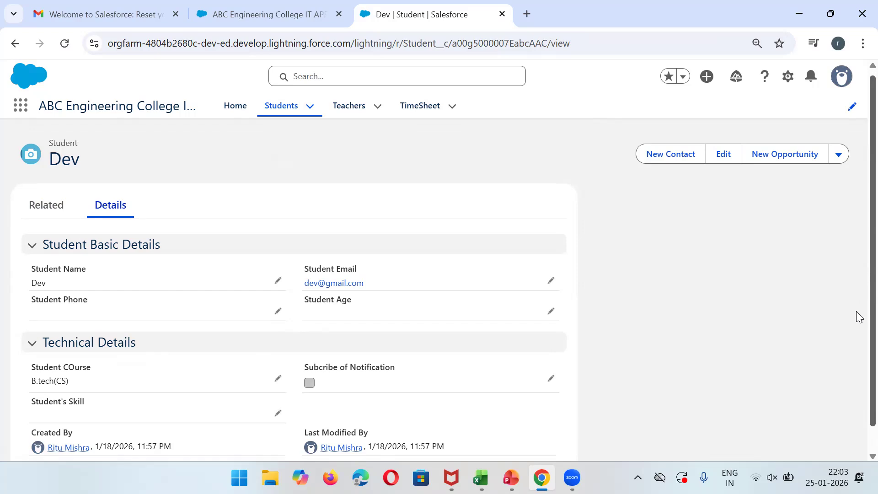
{"action": "scroll", "coordinate": [856, 251], "scroll_direction": "up", "scroll_amount": 1}
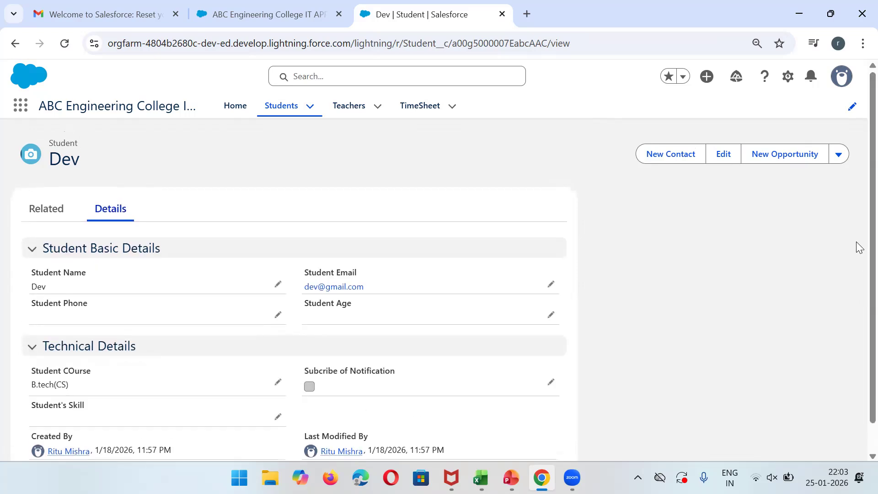
Reload the B.tech(CS) student's record so the new Teacher field appears.
{"action": "left_click", "coordinate": [61, 213]}
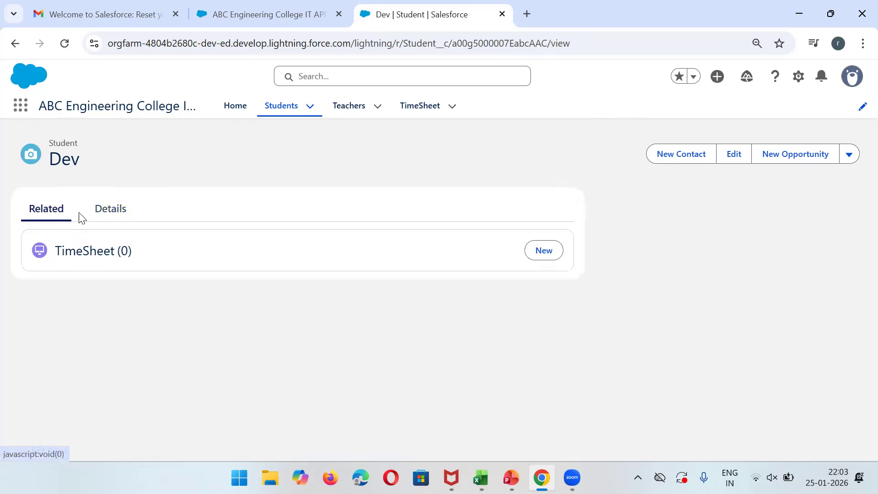
{"action": "left_click", "coordinate": [109, 219]}
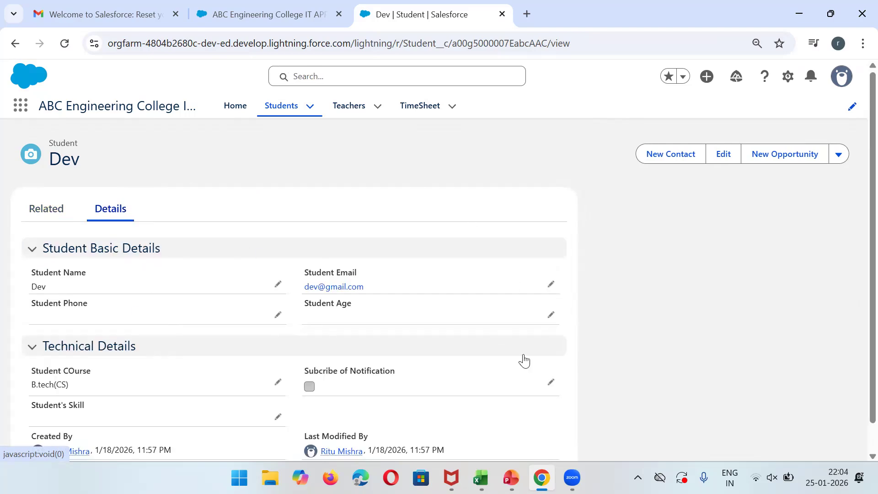
{"action": "left_click", "coordinate": [64, 43]}
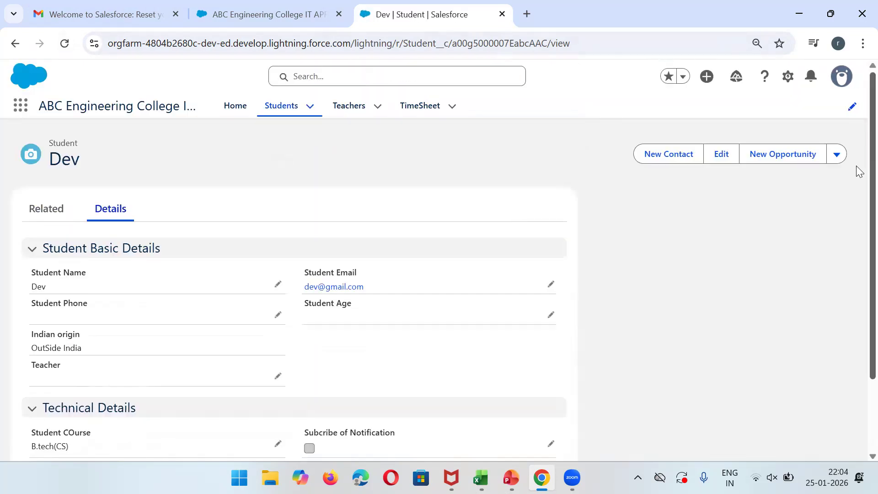
{"action": "scroll", "coordinate": [857, 192], "scroll_direction": "down", "scroll_amount": 2}
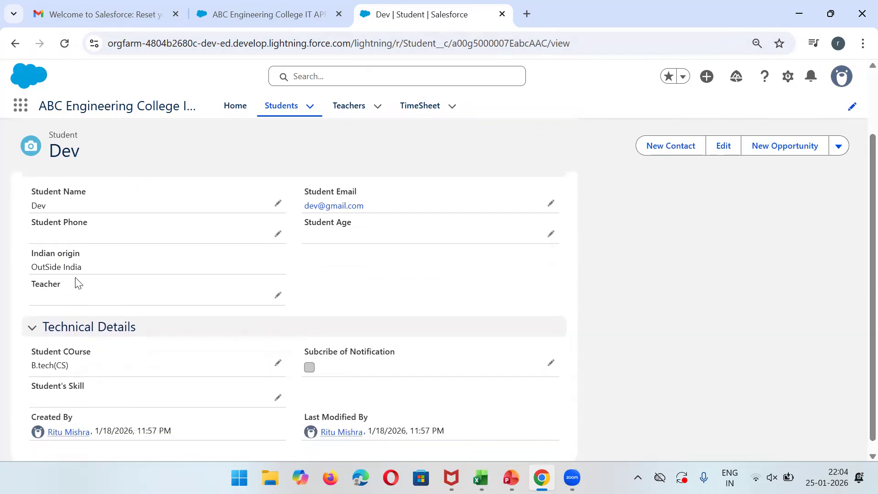
Save the first recent teacher in the student's Teacher field, then open the fifth student.
{"action": "left_click", "coordinate": [277, 297]}
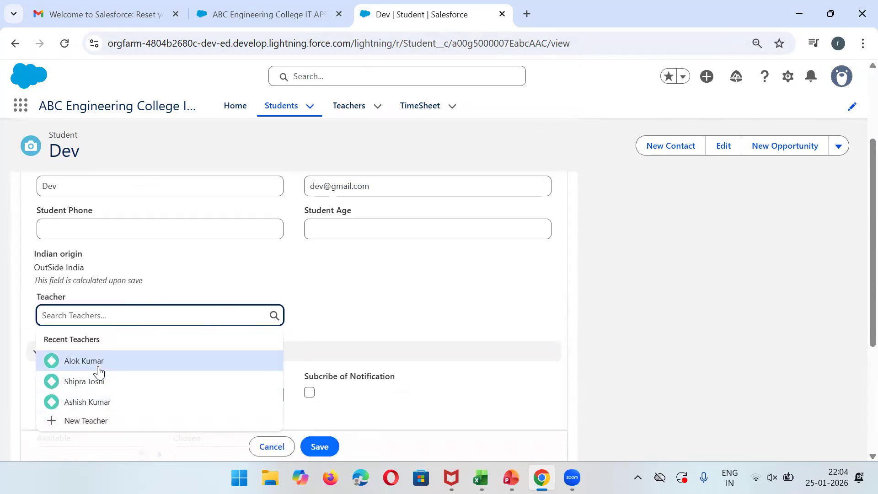
{"action": "left_click", "coordinate": [120, 366]}
{"action": "left_click", "coordinate": [318, 445]}
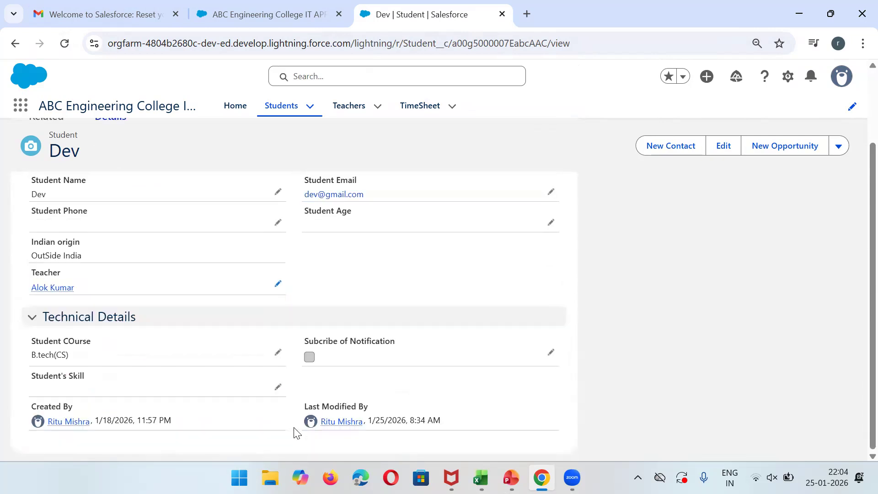
{"action": "left_click", "coordinate": [288, 107]}
{"action": "left_click", "coordinate": [81, 347]}
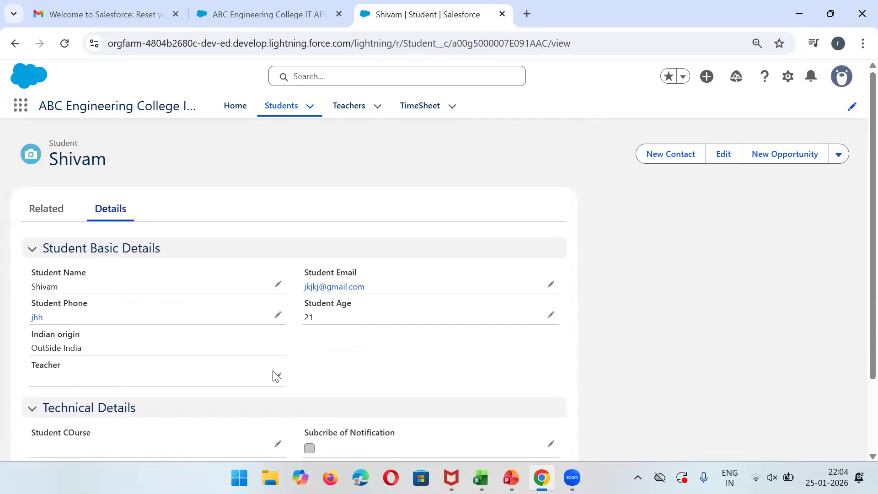
Assign the third recent teacher, fill the required course as B.tech(IT), and save.
{"action": "left_click", "coordinate": [277, 378]}
{"action": "left_click", "coordinate": [236, 384]}
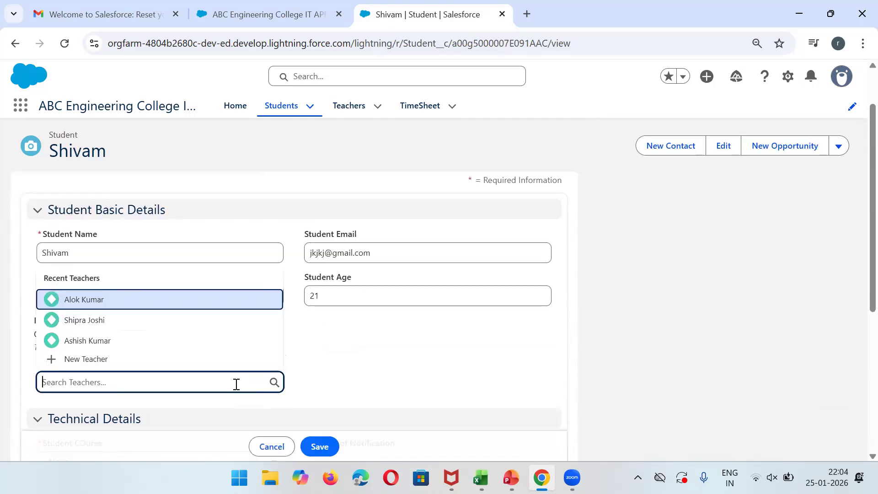
{"action": "left_click", "coordinate": [89, 341]}
{"action": "left_click", "coordinate": [320, 445]}
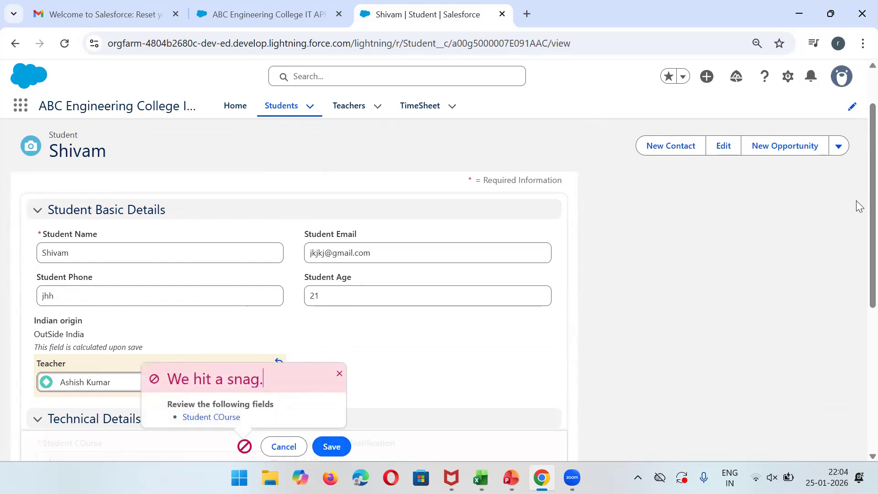
{"action": "left_click_drag", "start_coordinate": [856, 201], "coordinate": [856, 289]}
{"action": "scroll", "coordinate": [858, 311], "scroll_direction": "down", "scroll_amount": 4}
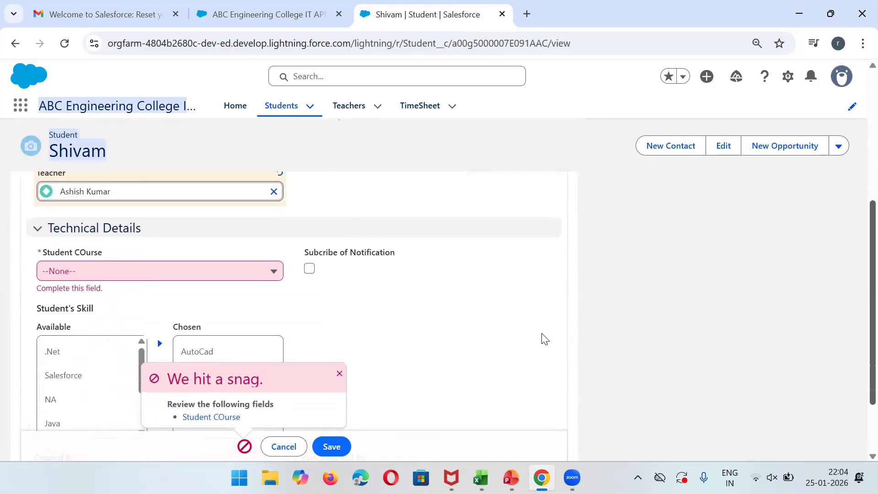
{"action": "left_click", "coordinate": [273, 271]}
{"action": "left_click", "coordinate": [188, 339]}
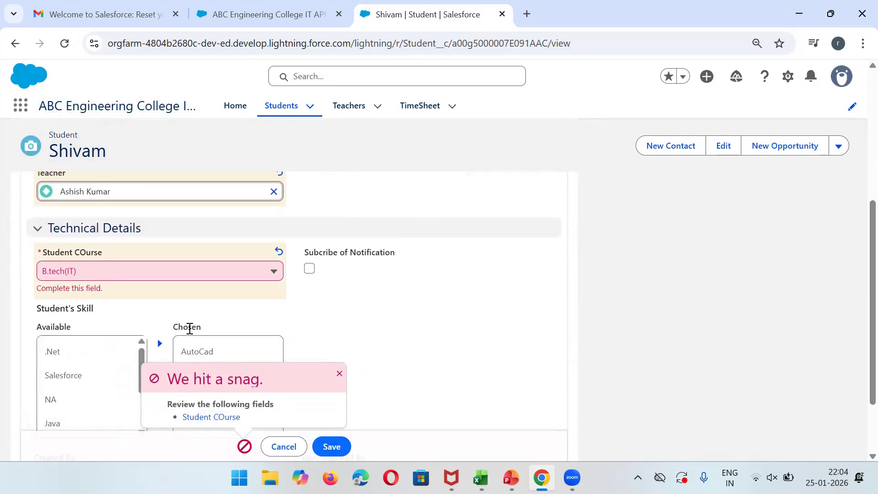
{"action": "left_click", "coordinate": [329, 447]}
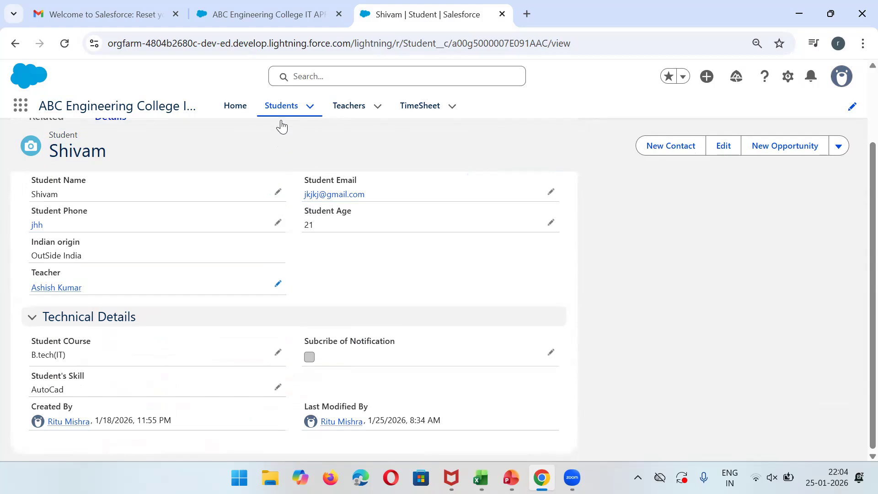
Open the sixth student's record and save the second recent teacher as its Teacher.
{"action": "left_click", "coordinate": [281, 118]}
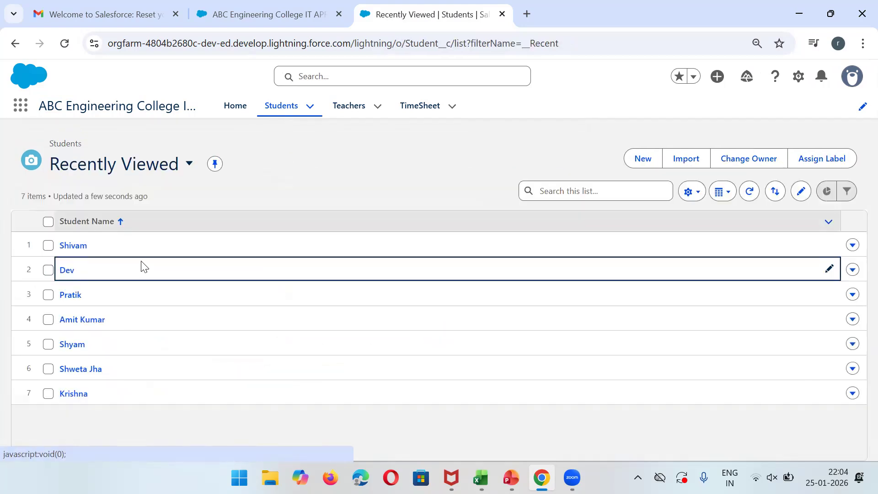
{"action": "left_click", "coordinate": [79, 371]}
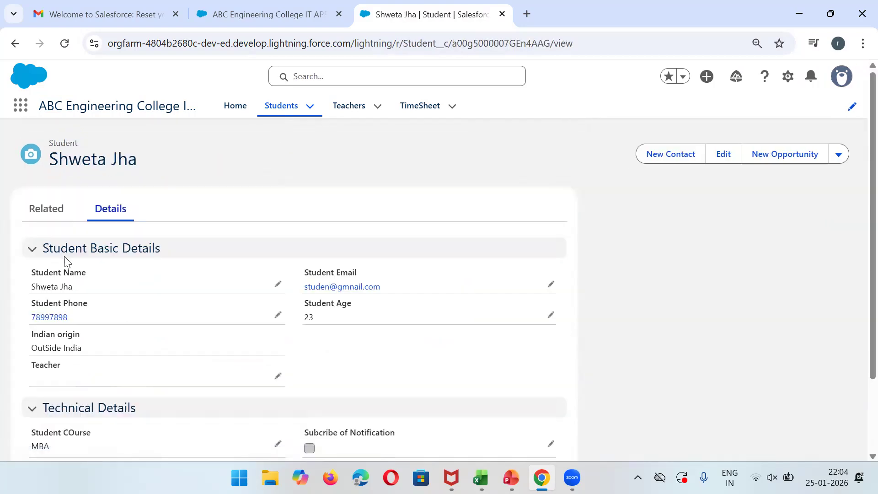
{"action": "left_click", "coordinate": [278, 379]}
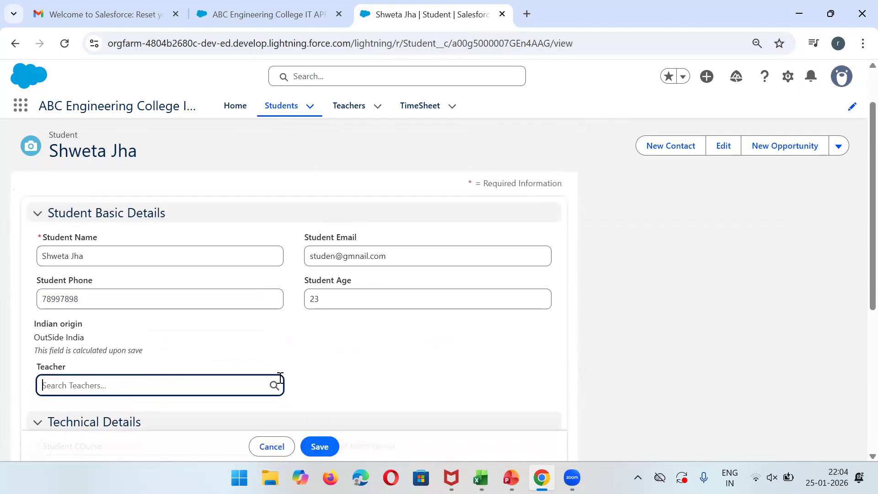
{"action": "left_click", "coordinate": [226, 393]}
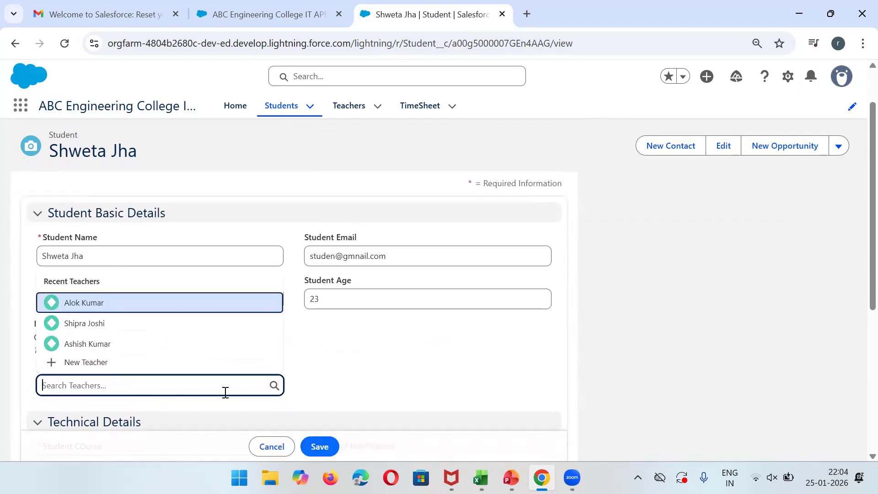
{"action": "left_click", "coordinate": [94, 329]}
{"action": "left_click", "coordinate": [323, 446]}
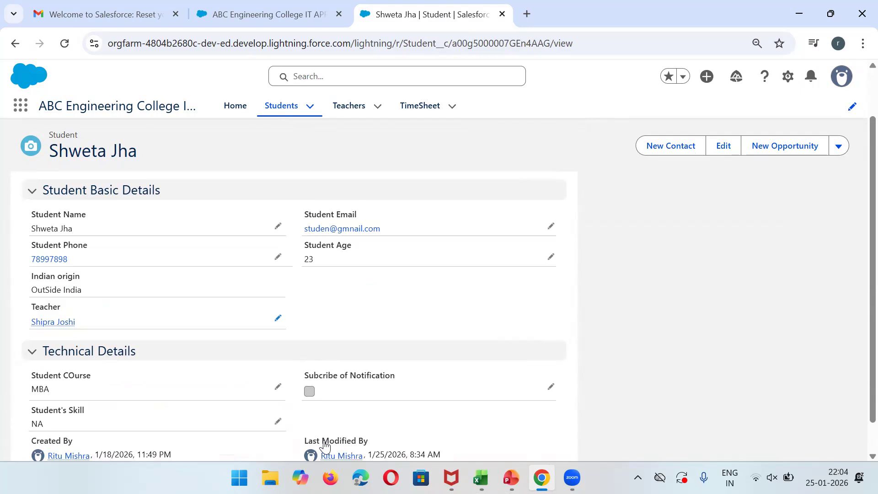
Open the TeacherCode-0001 teacher's record and review its two related students.
{"action": "left_click", "coordinate": [340, 108]}
{"action": "left_click", "coordinate": [83, 245]}
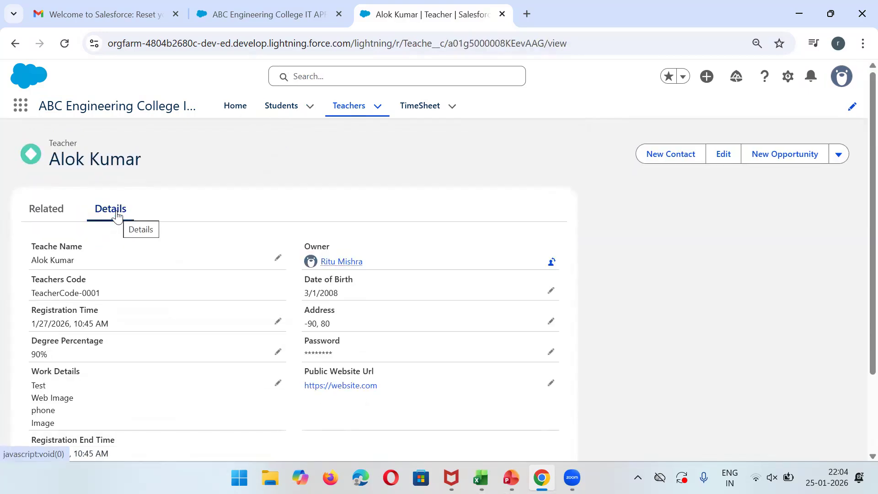
{"action": "left_click", "coordinate": [53, 211]}
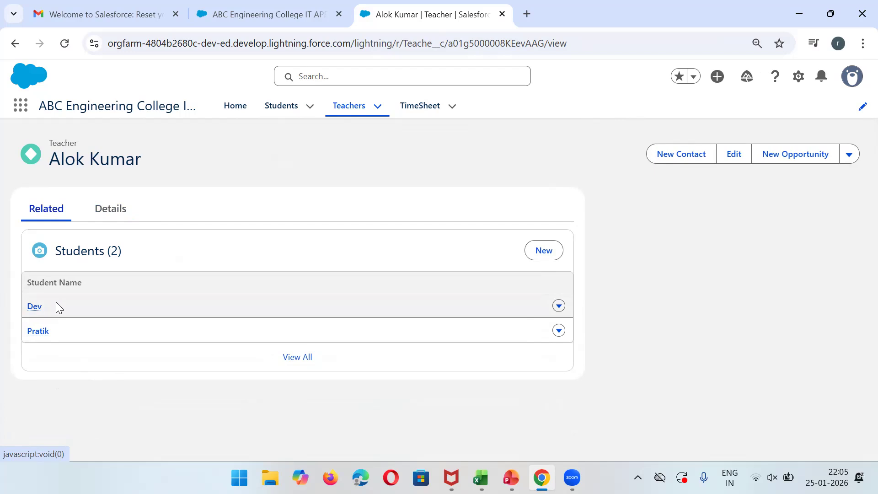
{"action": "left_click", "coordinate": [110, 206]}
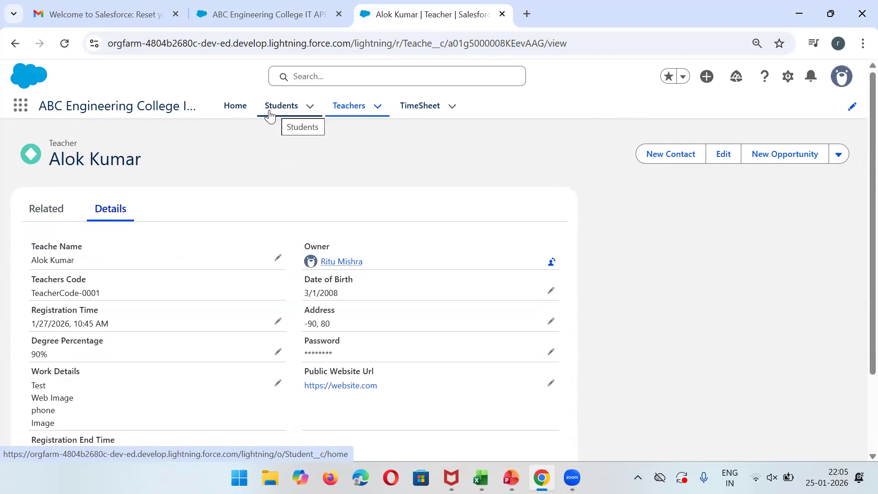
{"action": "left_click", "coordinate": [346, 120]}
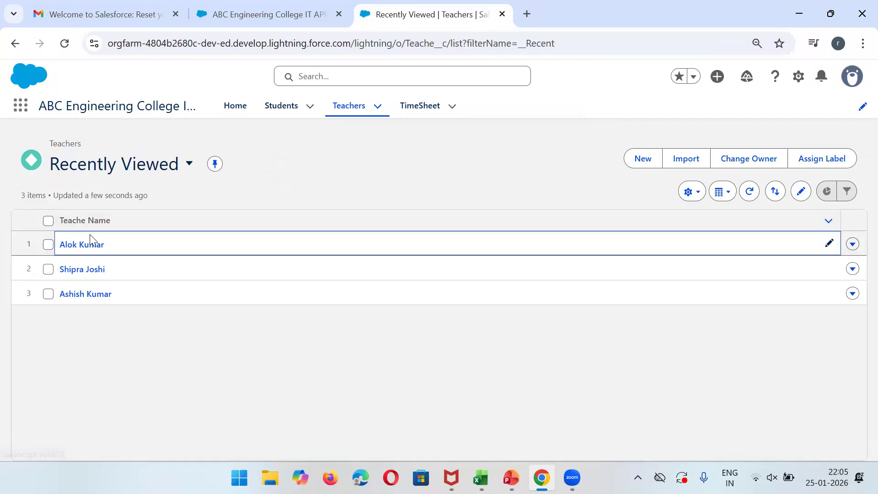
{"action": "left_click", "coordinate": [82, 244]}
{"action": "left_click", "coordinate": [40, 217]}
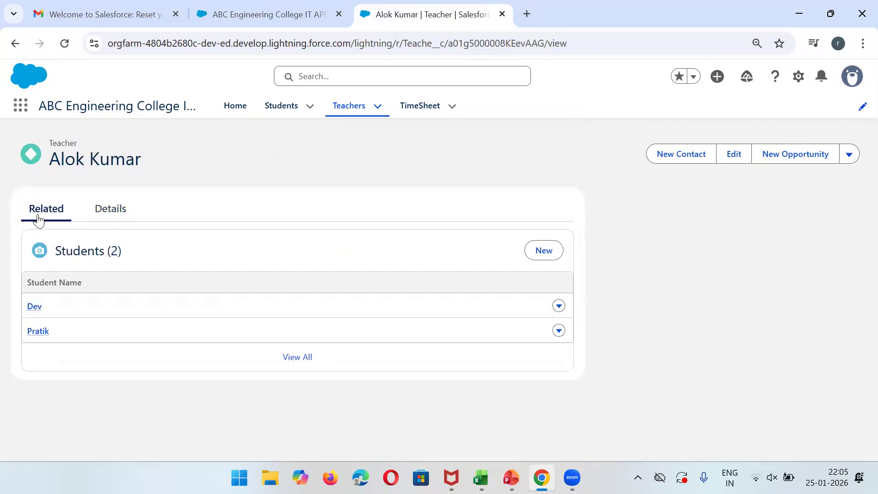
{"action": "left_click", "coordinate": [281, 111]}
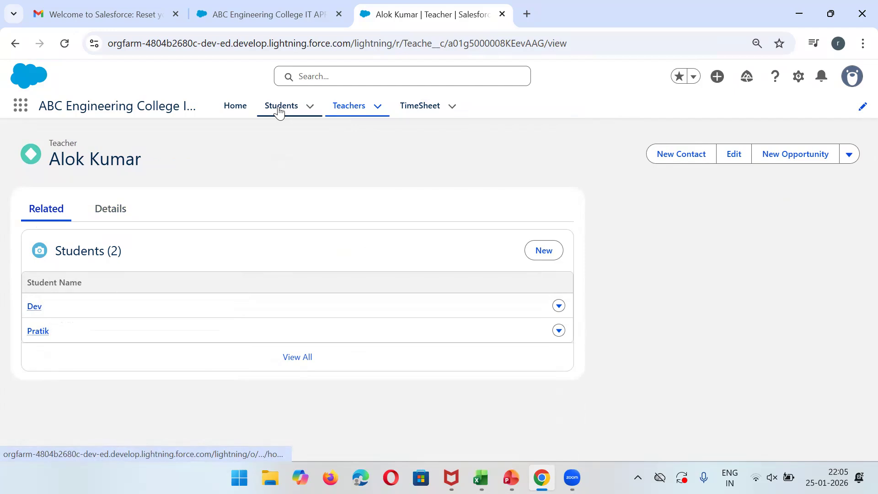
{"action": "left_click", "coordinate": [353, 103]}
{"action": "left_click", "coordinate": [86, 245]}
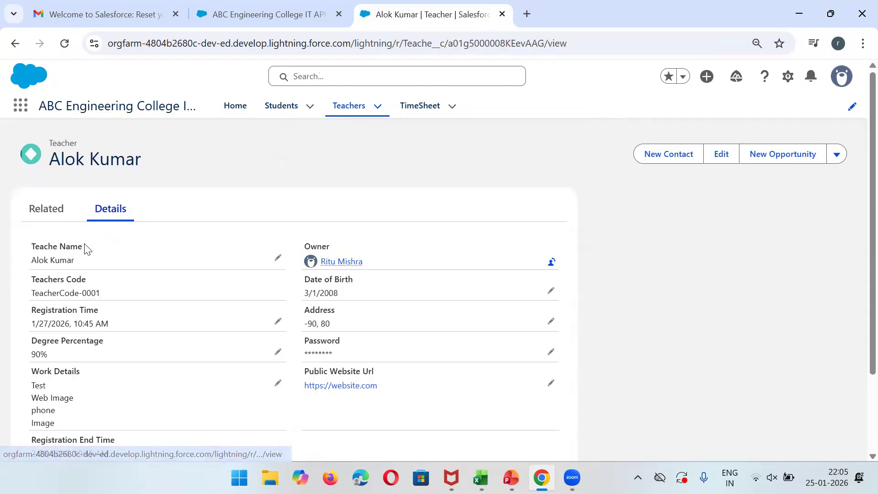
Delete teacher record TeacherCode-0001, then show the Students list of 7 students.
{"action": "left_click", "coordinate": [839, 154]}
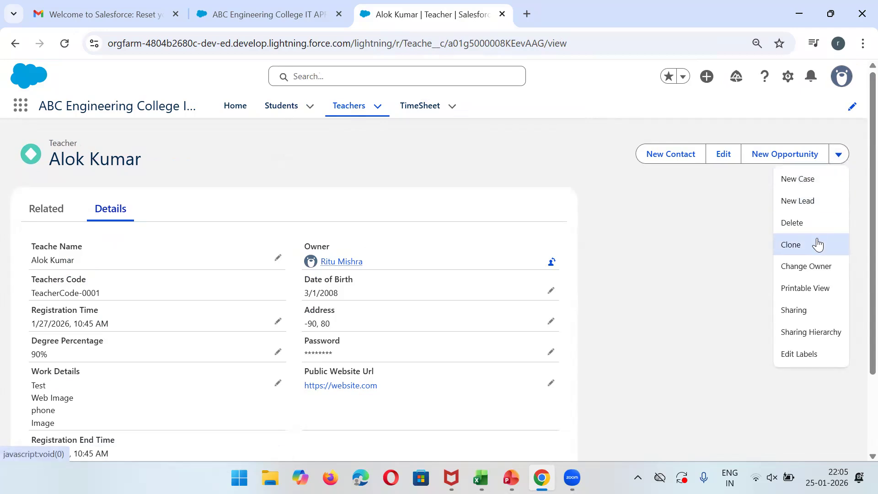
{"action": "left_click", "coordinate": [792, 223]}
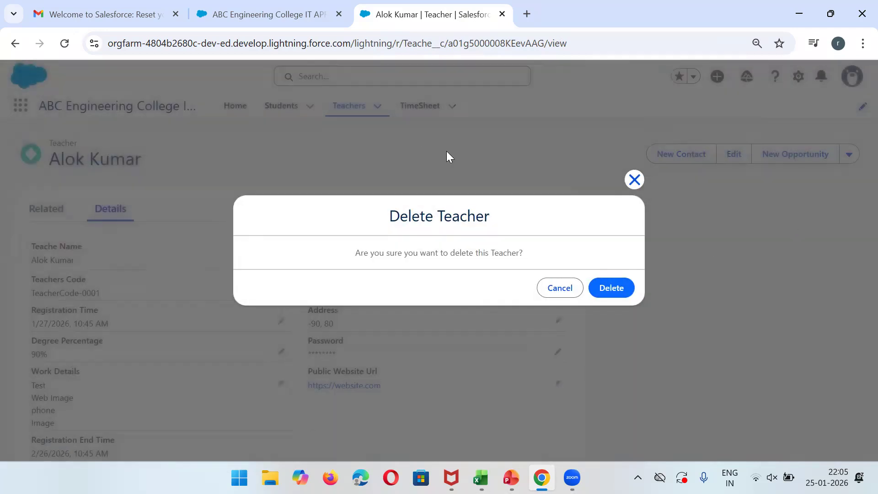
{"action": "triple_click", "coordinate": [462, 255]}
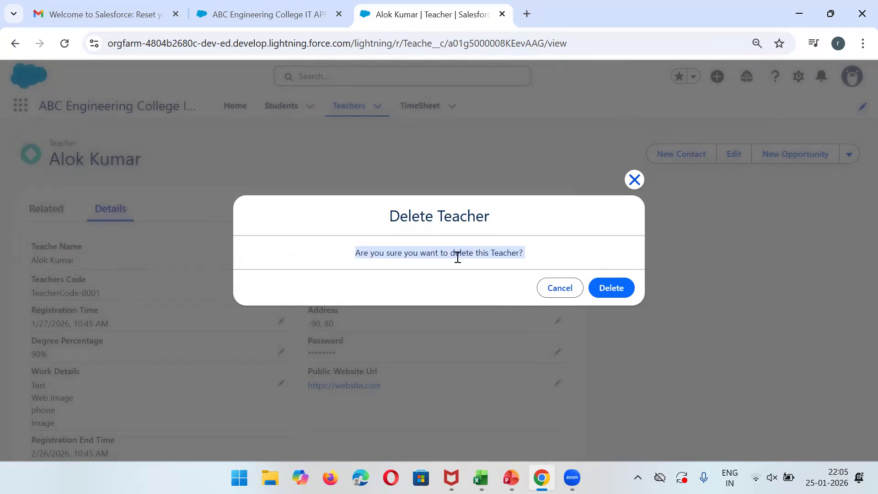
{"action": "left_click", "coordinate": [600, 287]}
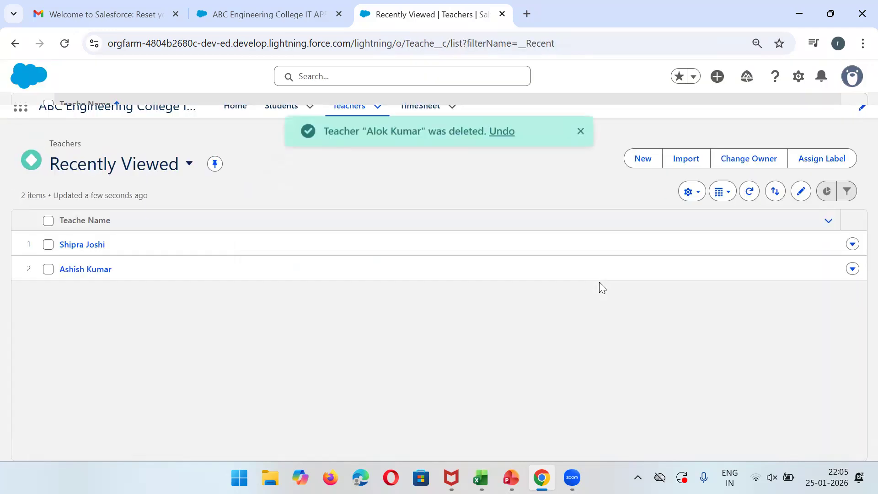
{"action": "left_click", "coordinate": [270, 110]}
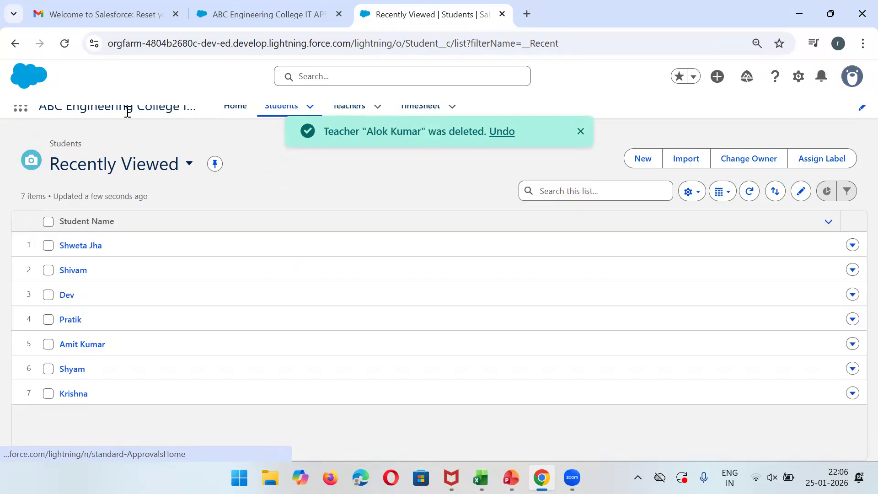
Confirm two students have no related TimeSheets, then show the TimeSheet list of four records.
{"action": "left_click", "coordinate": [66, 42]}
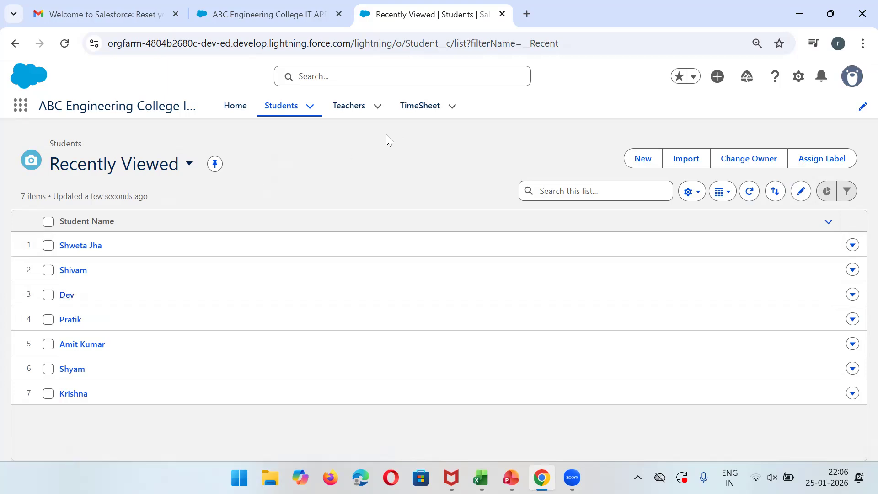
{"action": "left_click", "coordinate": [90, 246]}
{"action": "left_click", "coordinate": [44, 215]}
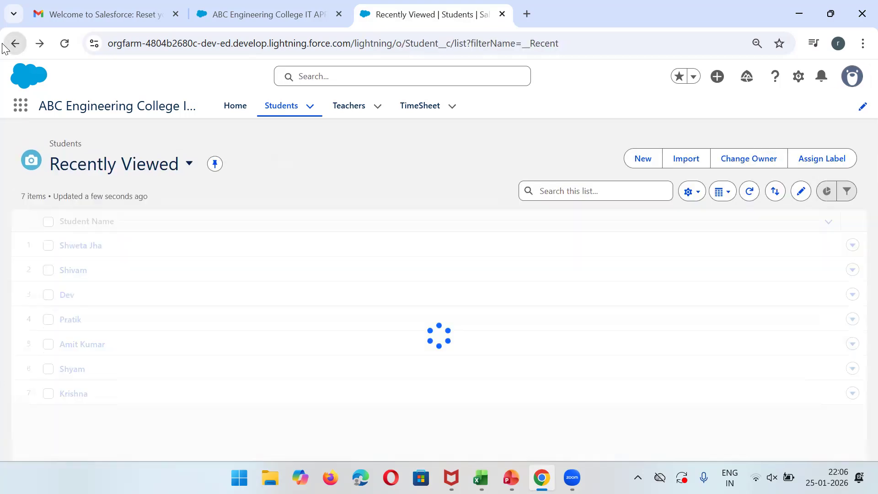
{"action": "left_click", "coordinate": [15, 44]}
{"action": "left_click", "coordinate": [79, 271]}
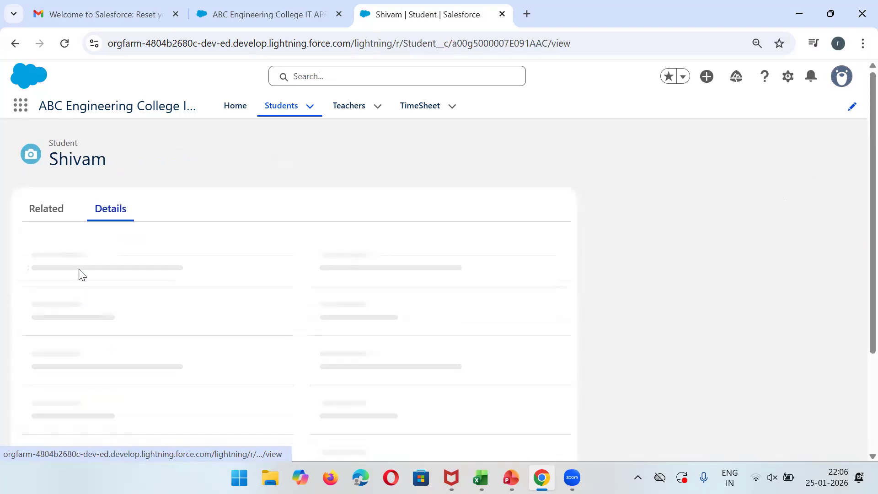
{"action": "left_click", "coordinate": [44, 214]}
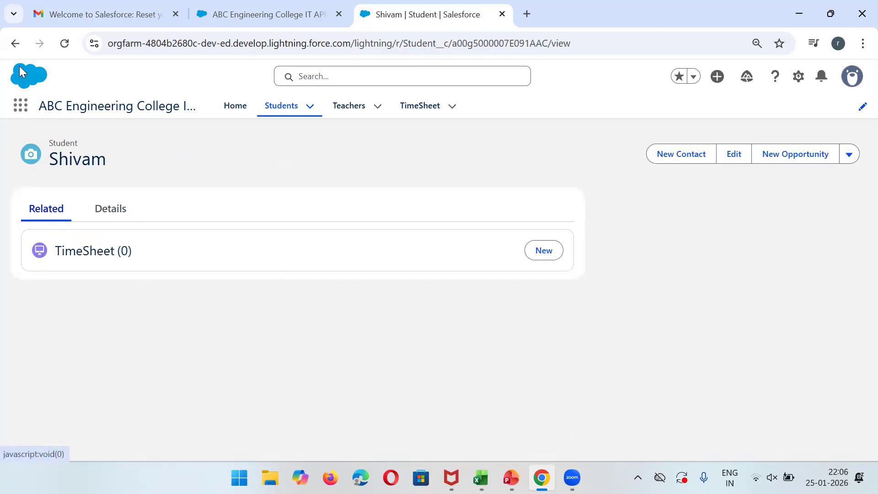
{"action": "left_click", "coordinate": [15, 43]}
{"action": "left_click", "coordinate": [425, 114]}
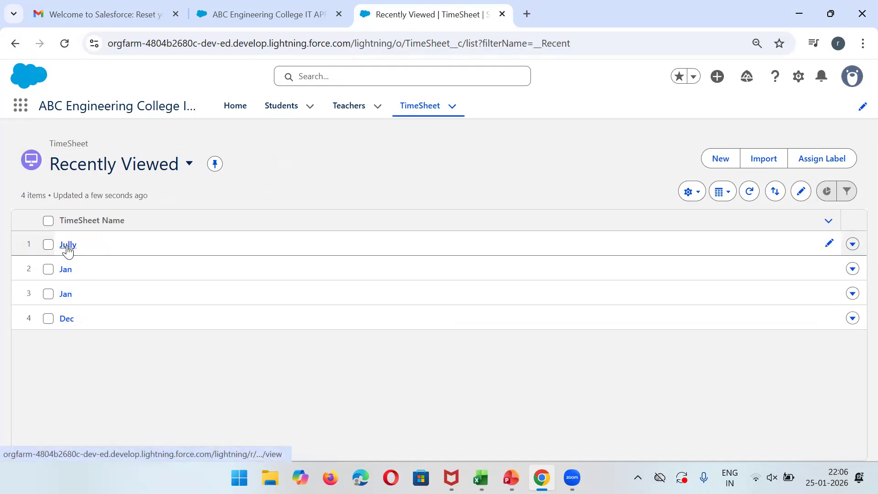
Open the Jully timesheet's student in a new tab and verify four related timesheets.
{"action": "left_click", "coordinate": [69, 245]}
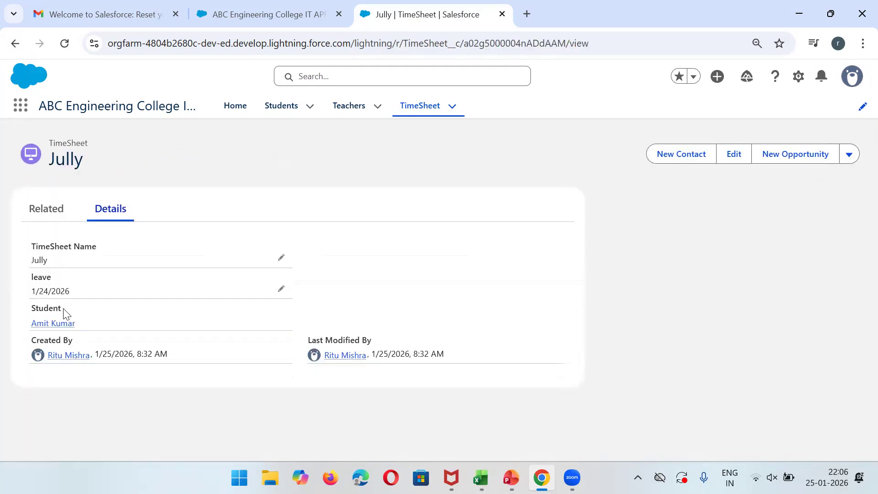
{"action": "right_click", "coordinate": [49, 324]}
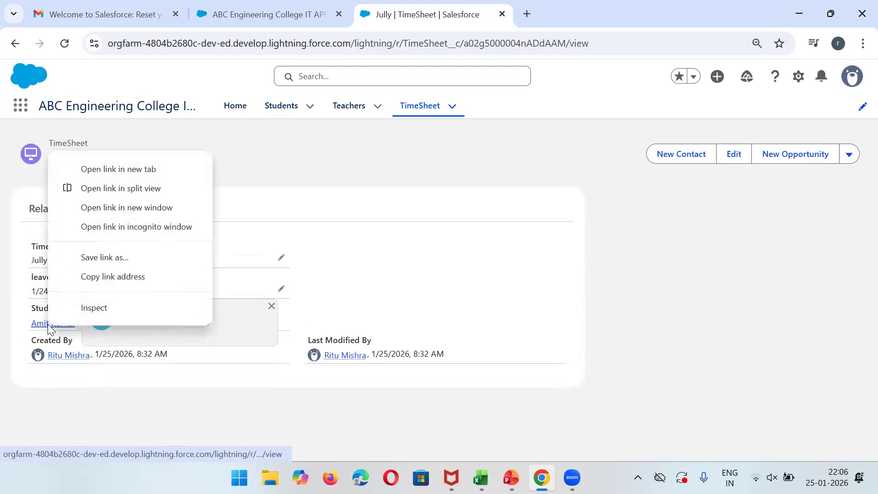
{"action": "left_click", "coordinate": [146, 170]}
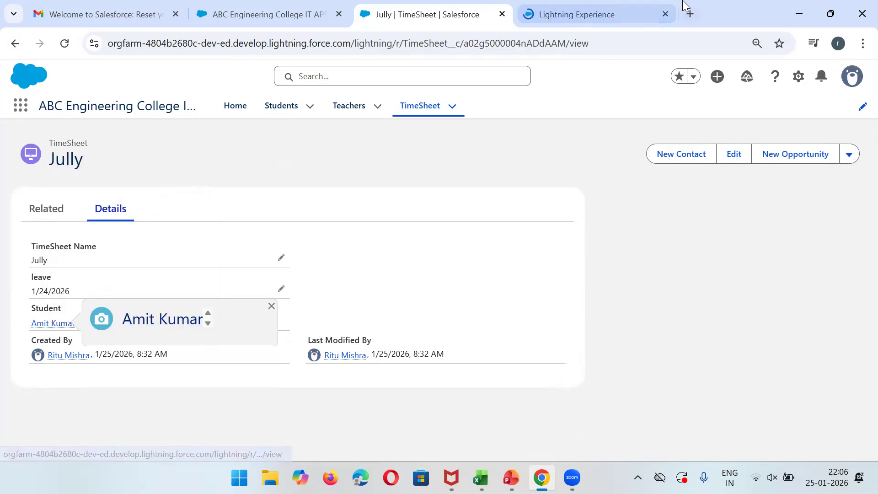
{"action": "left_click", "coordinate": [623, 6]}
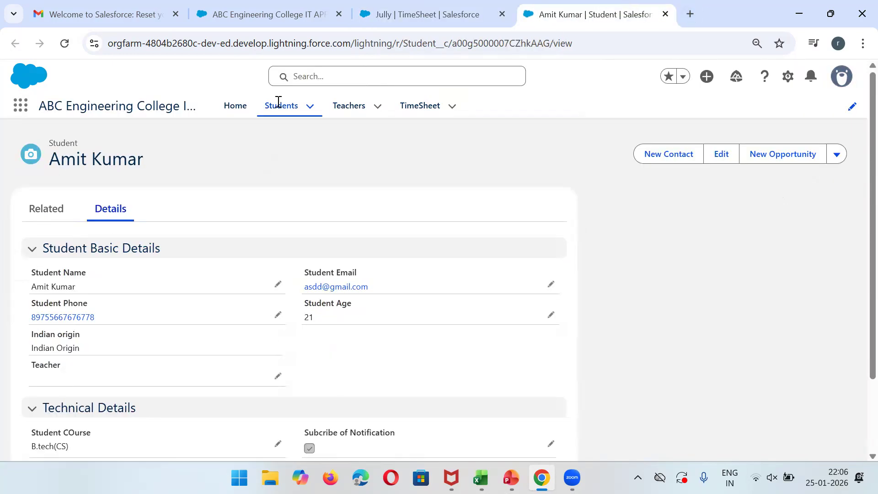
{"action": "left_click", "coordinate": [51, 213]}
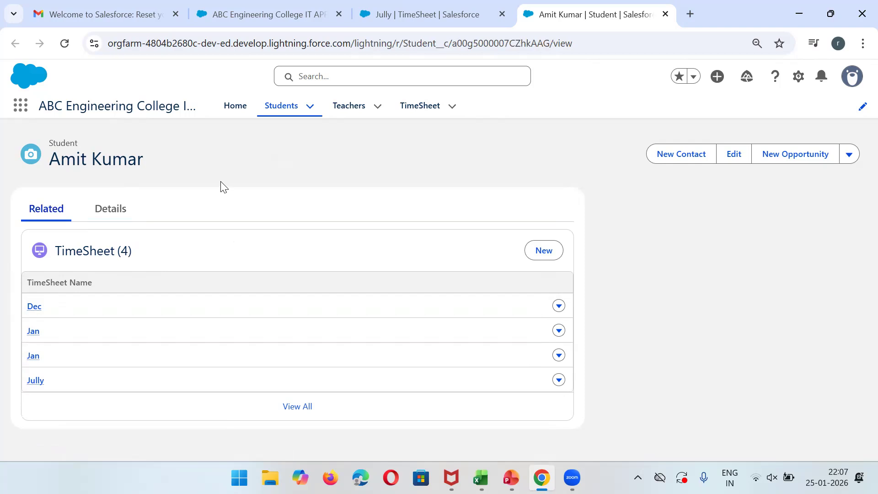
{"action": "left_click", "coordinate": [116, 212]}
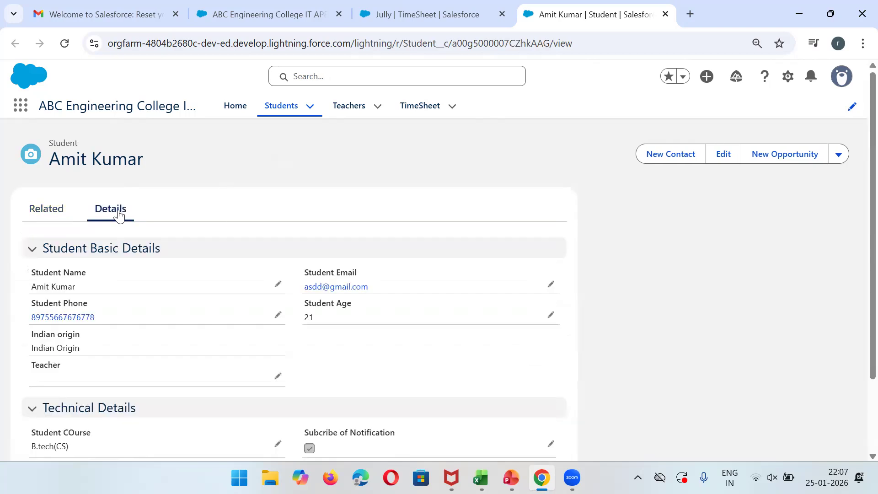
{"action": "left_click", "coordinate": [385, 5]}
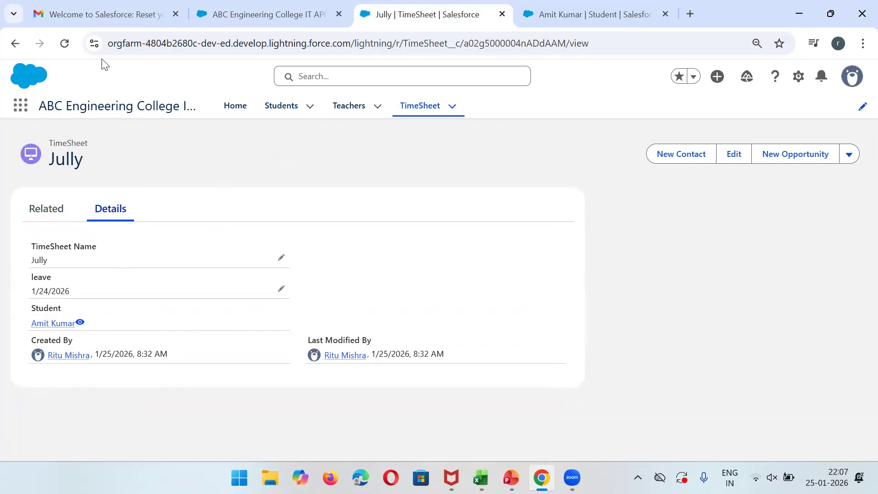
Show the All timesheets list view with a Student column added to the displayed fields.
{"action": "left_click", "coordinate": [13, 45]}
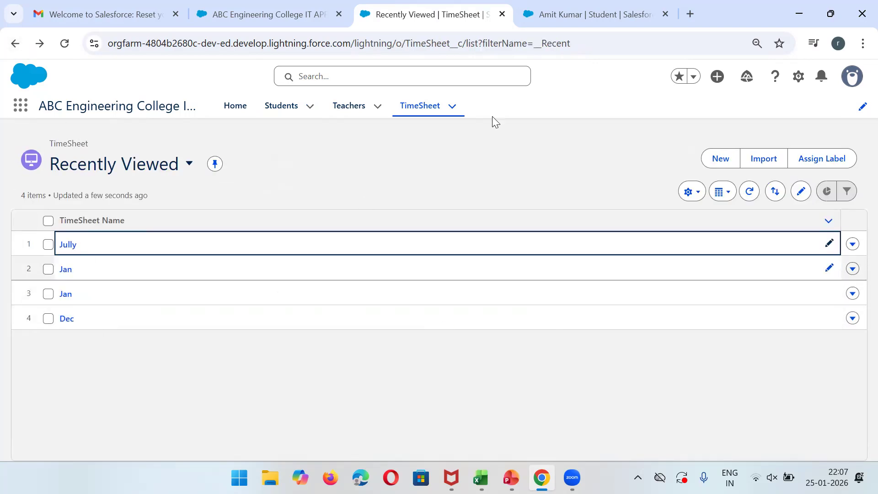
{"action": "left_click", "coordinate": [190, 164]}
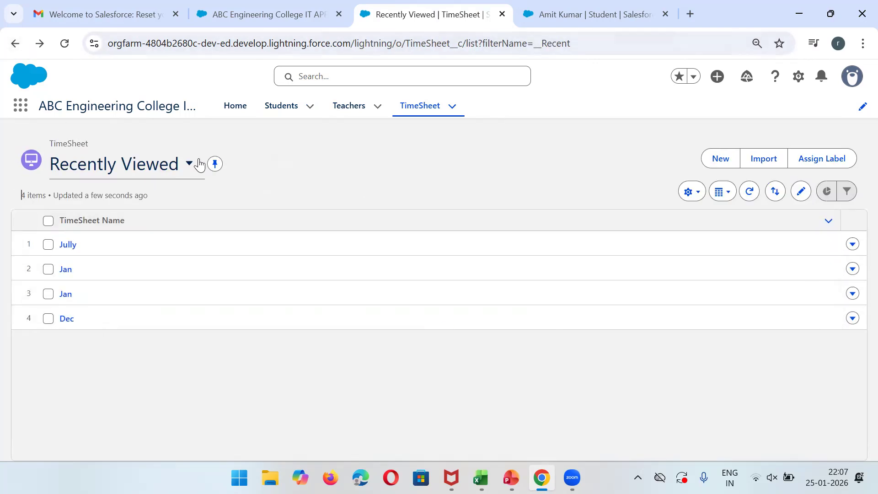
{"action": "left_click", "coordinate": [84, 289]}
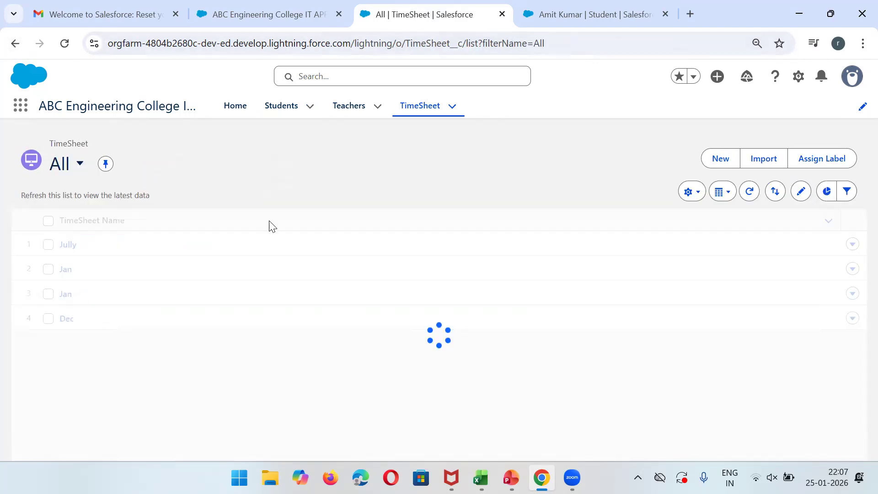
{"action": "left_click", "coordinate": [695, 203]}
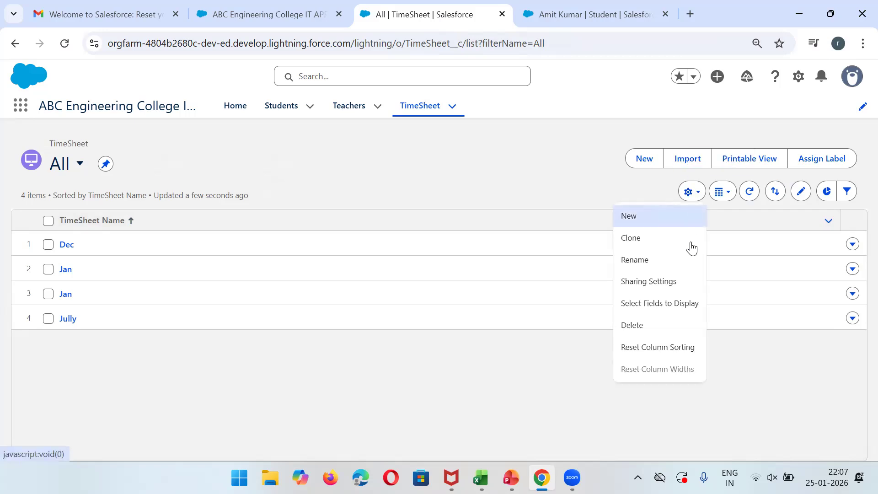
{"action": "left_click", "coordinate": [667, 304]}
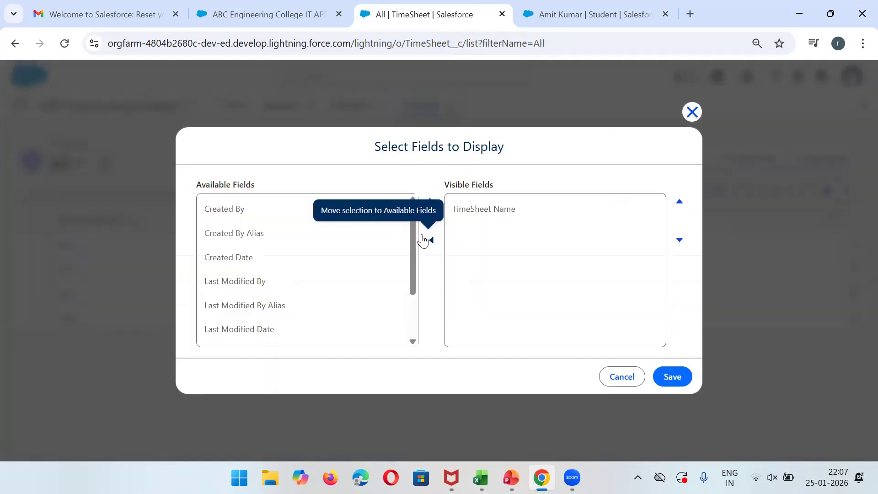
{"action": "left_click_drag", "start_coordinate": [415, 241], "coordinate": [416, 332]}
{"action": "left_click_drag", "start_coordinate": [276, 333], "coordinate": [433, 200]}
{"action": "left_click", "coordinate": [432, 200]}
{"action": "left_click", "coordinate": [677, 377]}
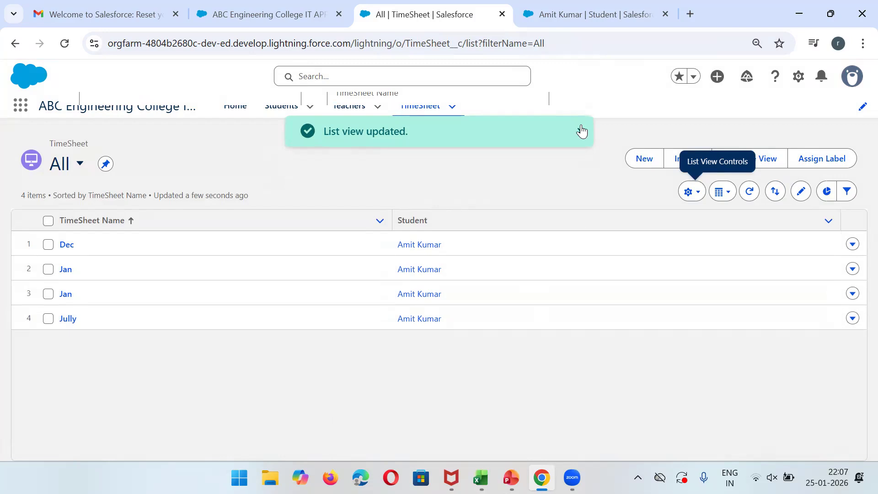
Delete the student record that owns all four timesheets.
{"action": "left_click", "coordinate": [596, 6]}
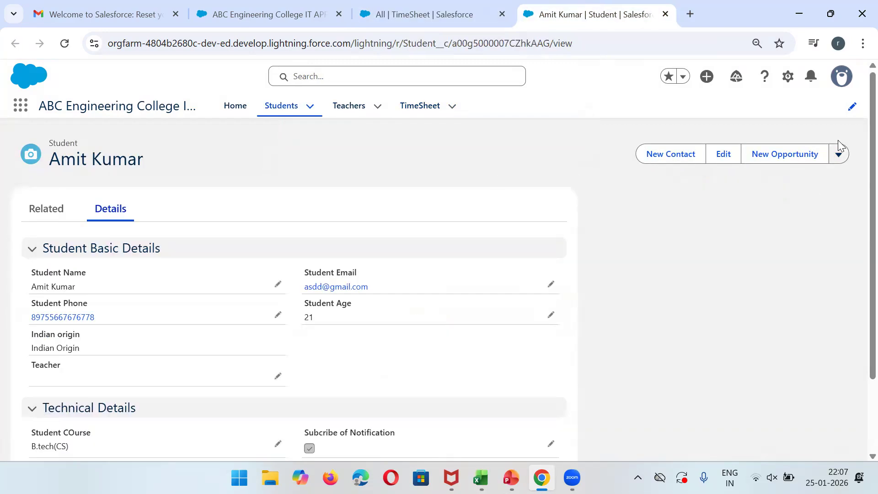
{"action": "left_click", "coordinate": [840, 152]}
{"action": "left_click", "coordinate": [808, 222]}
{"action": "left_click", "coordinate": [603, 287]}
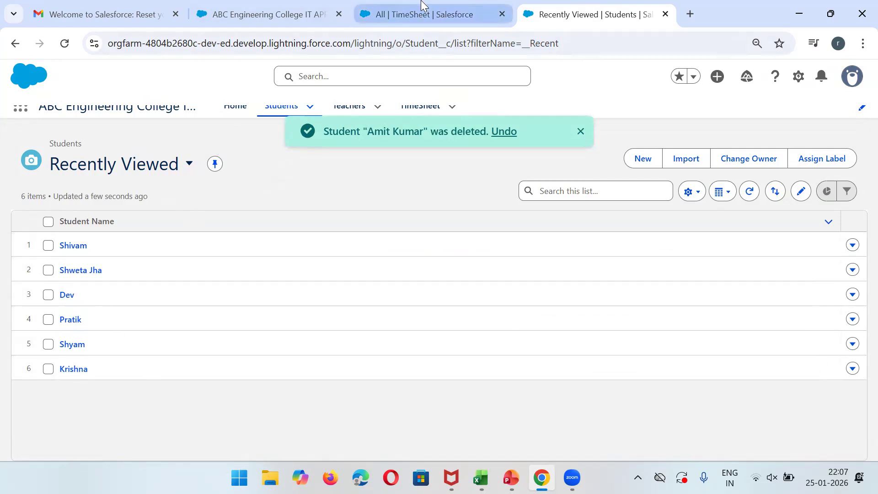
Reload the TimeSheet list to confirm the All view now holds 0 records.
{"action": "left_click", "coordinate": [423, 14]}
{"action": "left_click", "coordinate": [65, 44]}
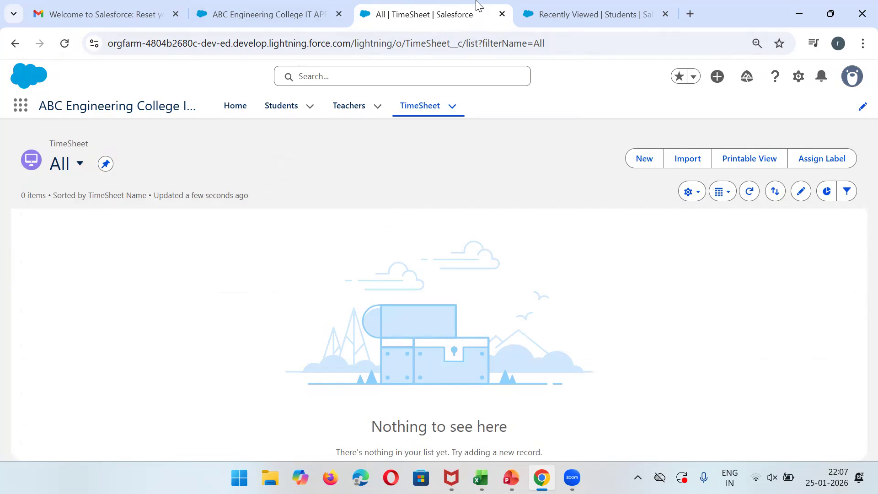
{"action": "left_click", "coordinate": [524, 10]}
{"action": "left_click", "coordinate": [439, 6]}
Leave App Builder and bring up the Object Manager in Setup.
{"action": "left_click", "coordinate": [264, 9]}
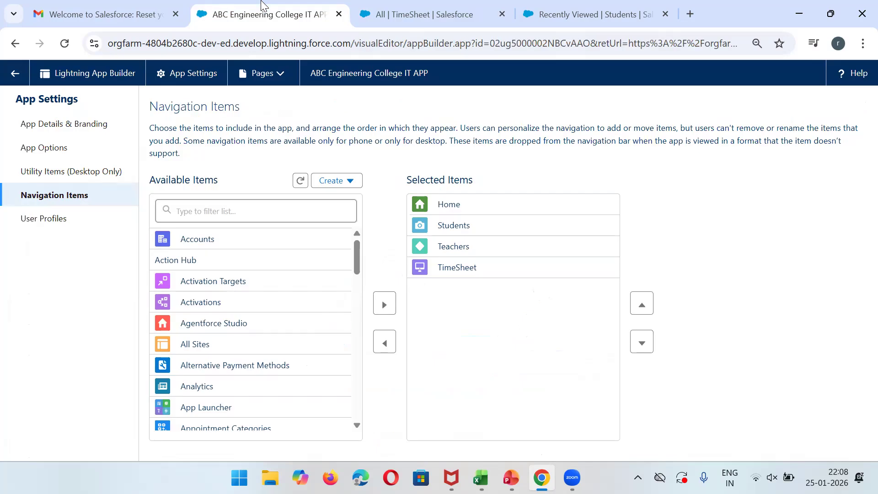
{"action": "left_click", "coordinate": [23, 80]}
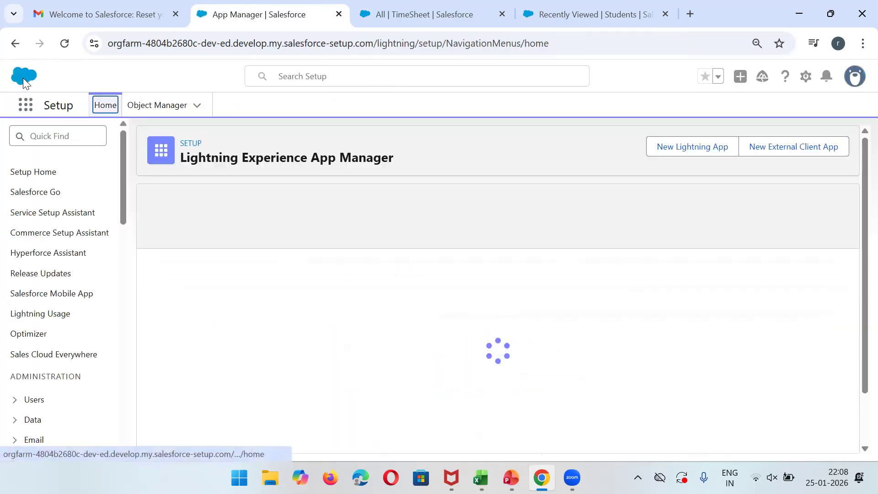
{"action": "left_click", "coordinate": [164, 106]}
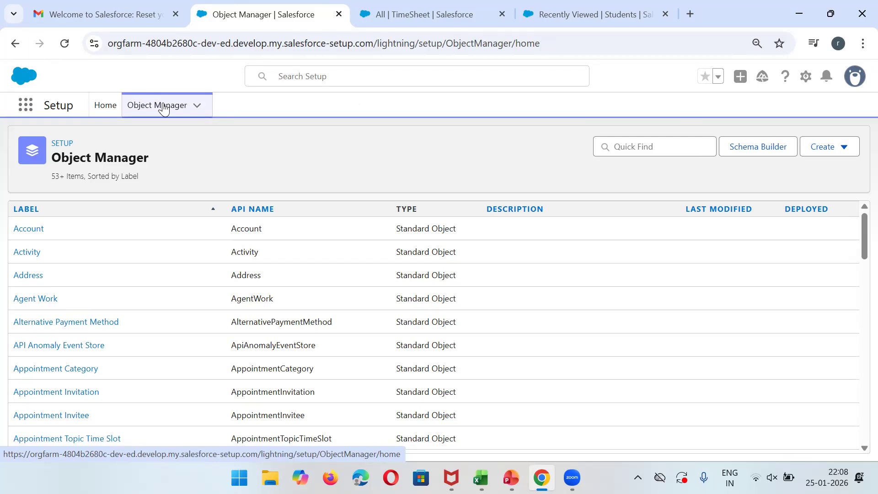
{"action": "left_click", "coordinate": [631, 146]}
Open a teacher record from the Teachers list and review its related students.
{"action": "left_click", "coordinate": [594, 12]}
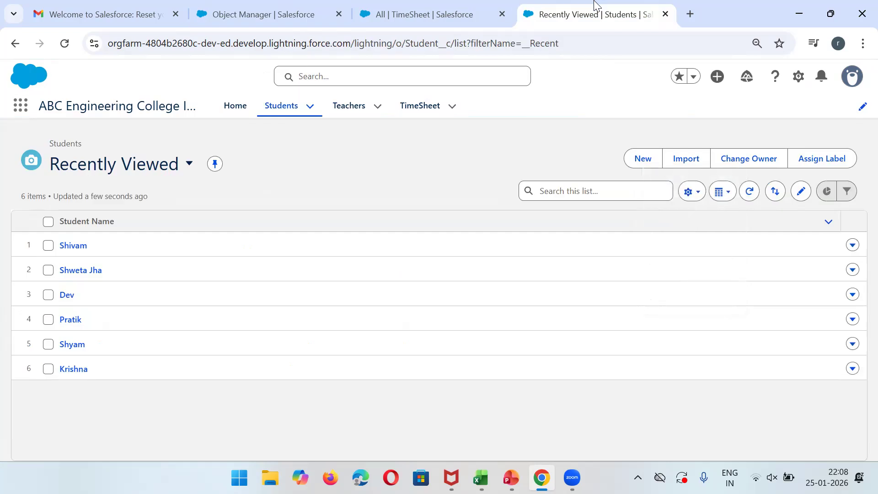
{"action": "left_click", "coordinate": [353, 110]}
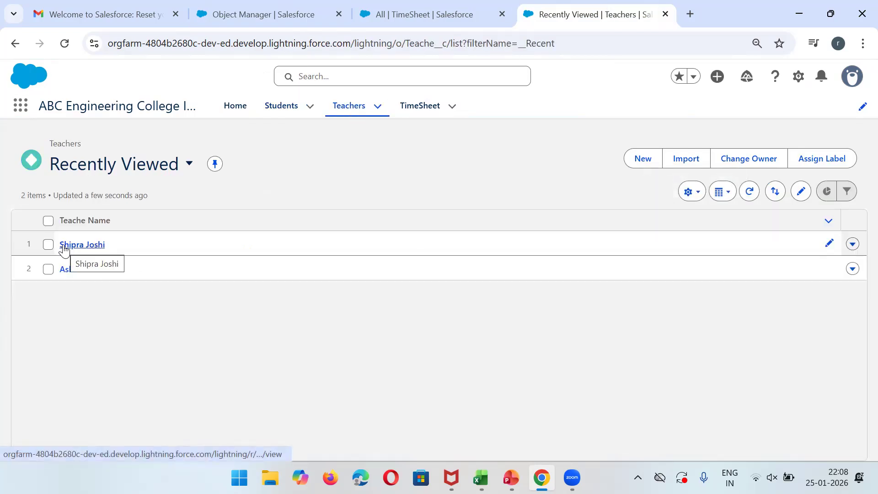
{"action": "left_click", "coordinate": [64, 246]}
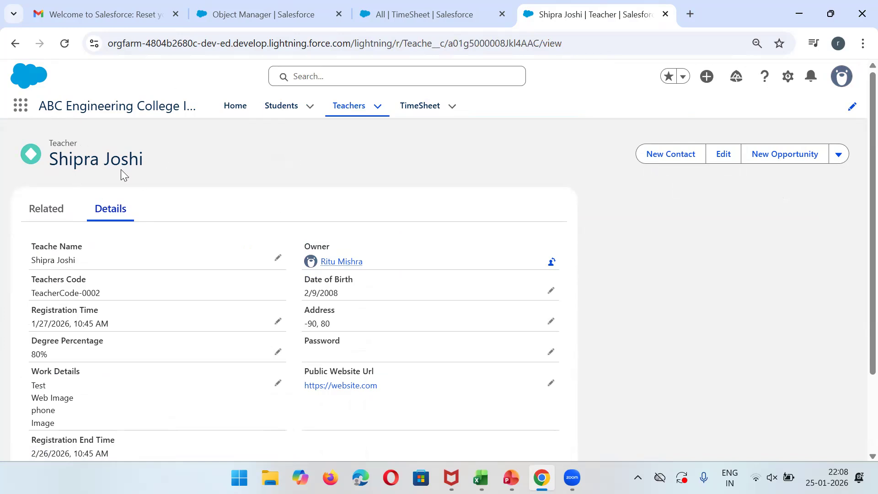
{"action": "left_click", "coordinate": [47, 210]}
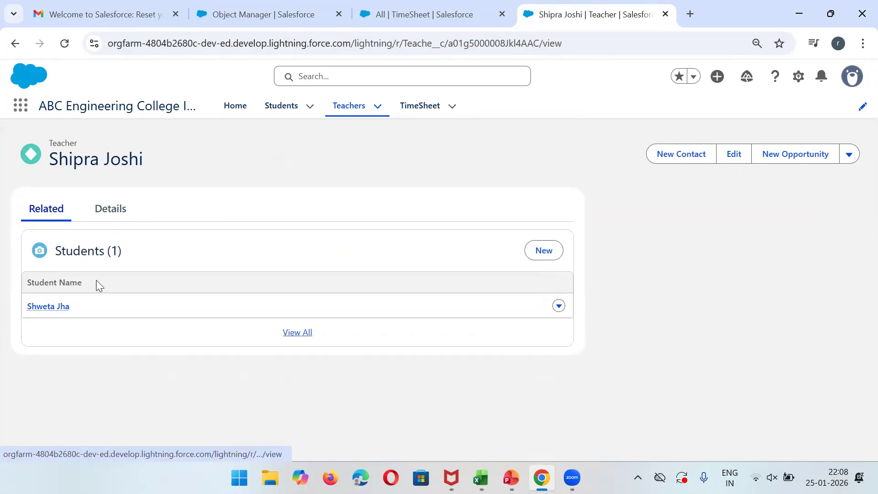
{"action": "left_click", "coordinate": [108, 209]}
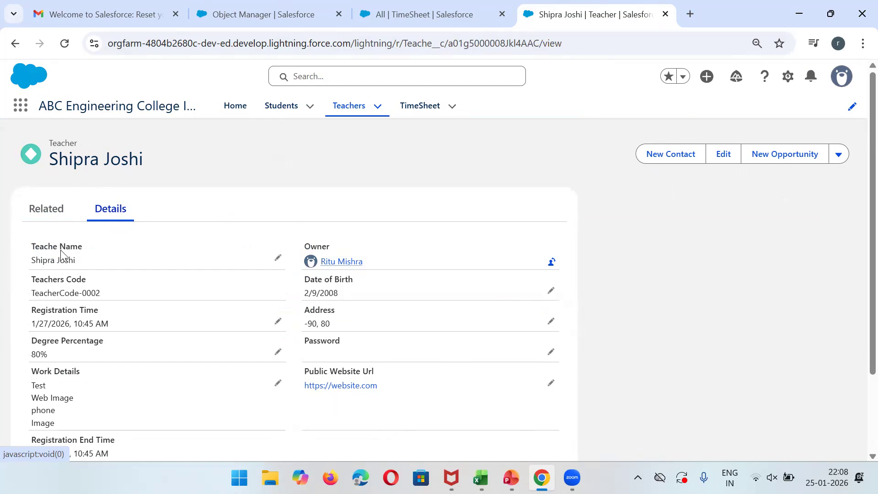
{"action": "left_click", "coordinate": [399, 5]}
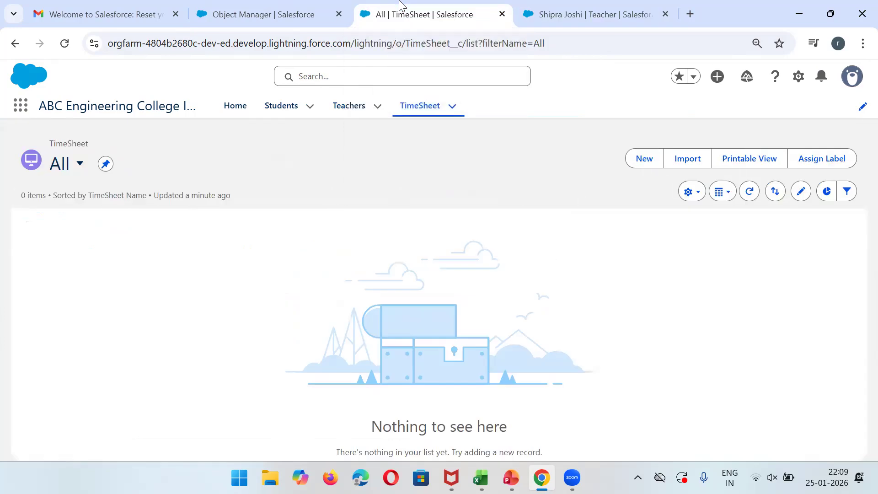
Check that Roll-Up Summary is unavailable as a new field type on the Teacher object.
{"action": "left_click", "coordinate": [269, 7]}
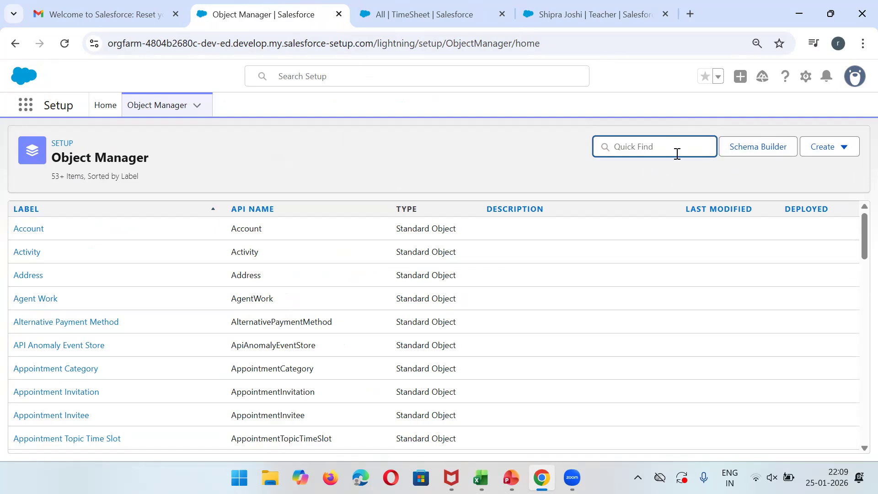
{"action": "type", "text": "teacher"}
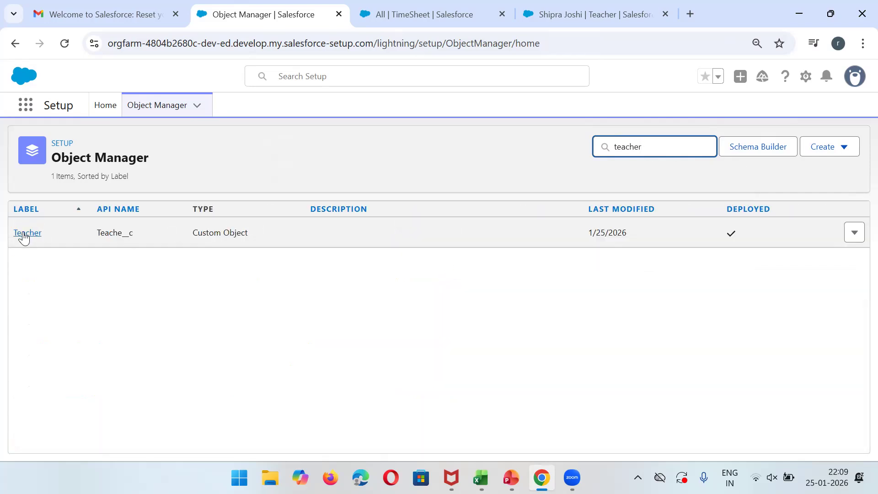
{"action": "left_click", "coordinate": [24, 234]}
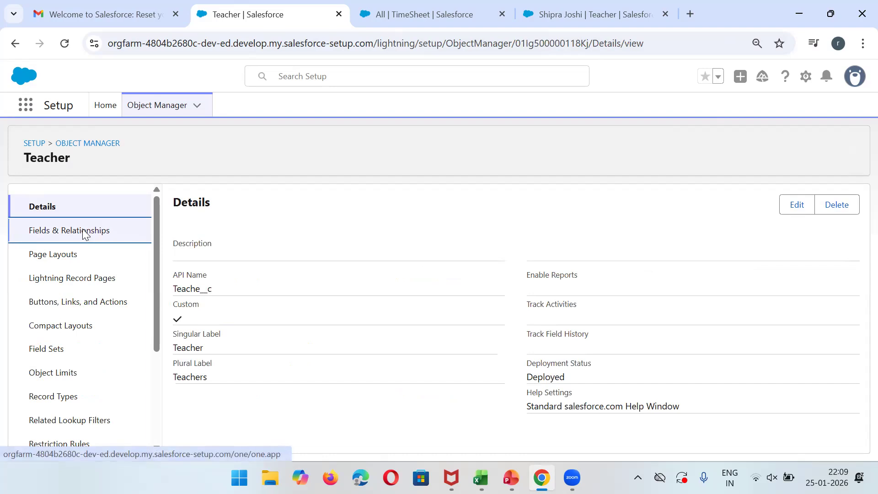
{"action": "left_click", "coordinate": [83, 233]}
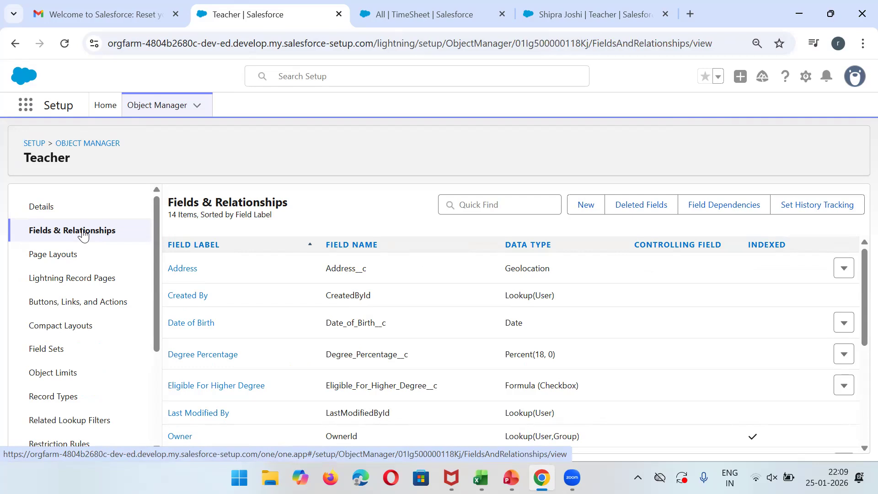
{"action": "left_click", "coordinate": [585, 210]}
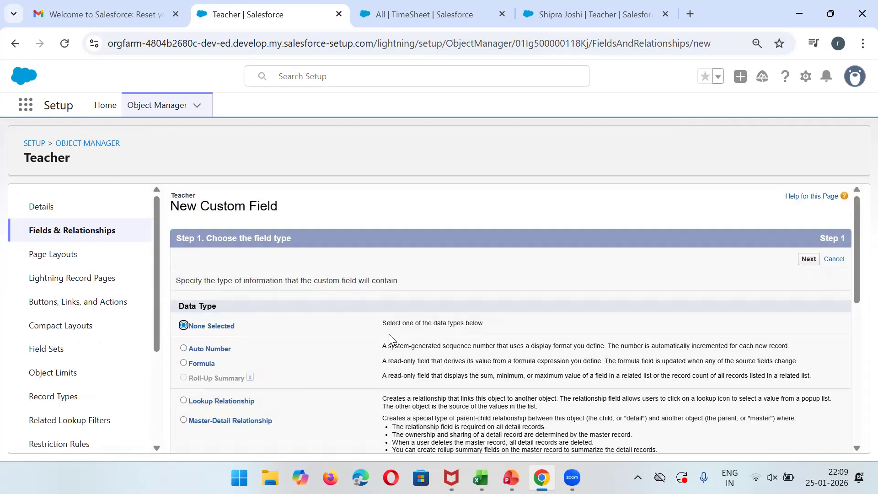
{"action": "left_click_drag", "start_coordinate": [857, 293], "coordinate": [857, 325]}
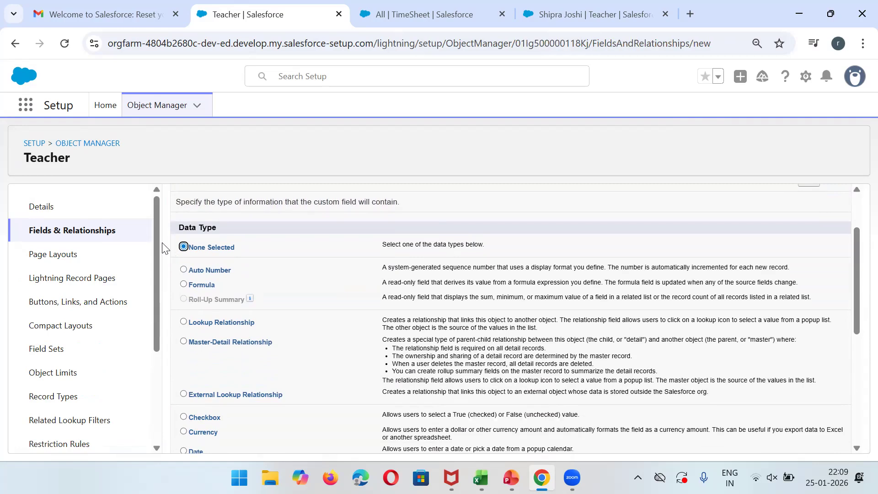
{"action": "left_click", "coordinate": [69, 46]}
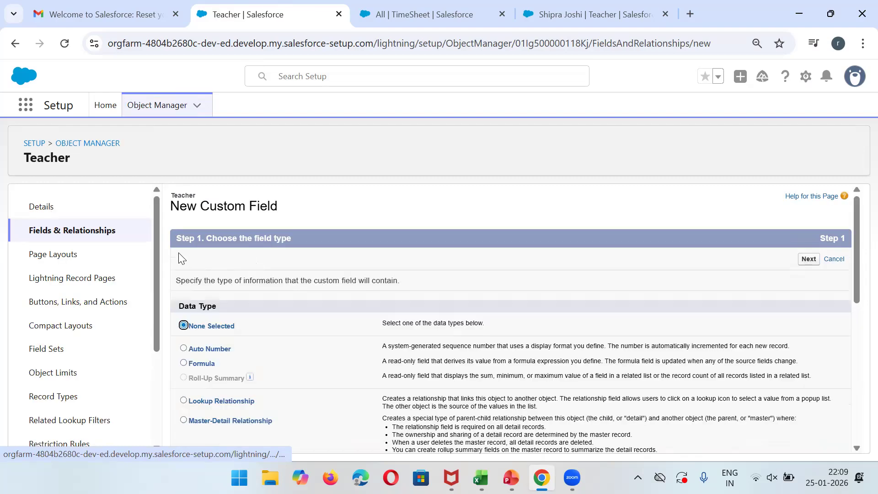
{"action": "mouse_move", "coordinate": [251, 377]}
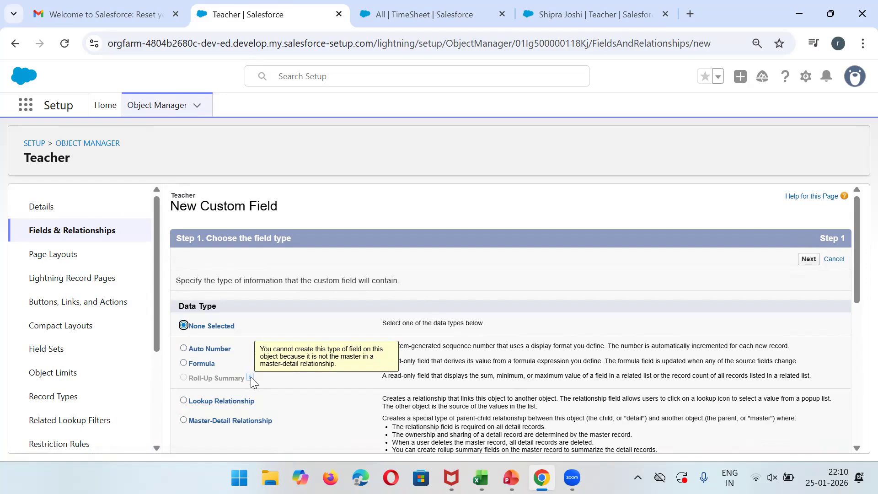
Filter the Object Manager list down to the Student object.
{"action": "left_click", "coordinate": [107, 144]}
{"action": "left_click", "coordinate": [626, 147]}
{"action": "type", "text": "stude"}
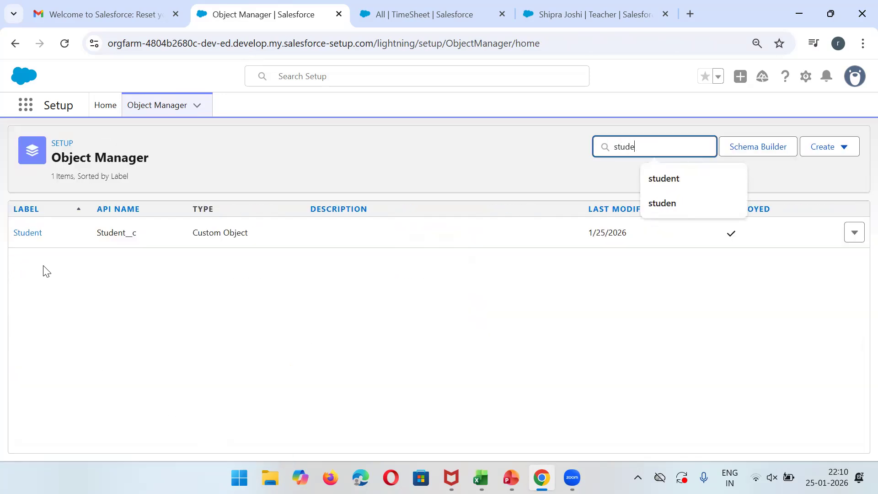
Review the Student object's fields down to the Teacher lookup.
{"action": "left_click", "coordinate": [40, 241]}
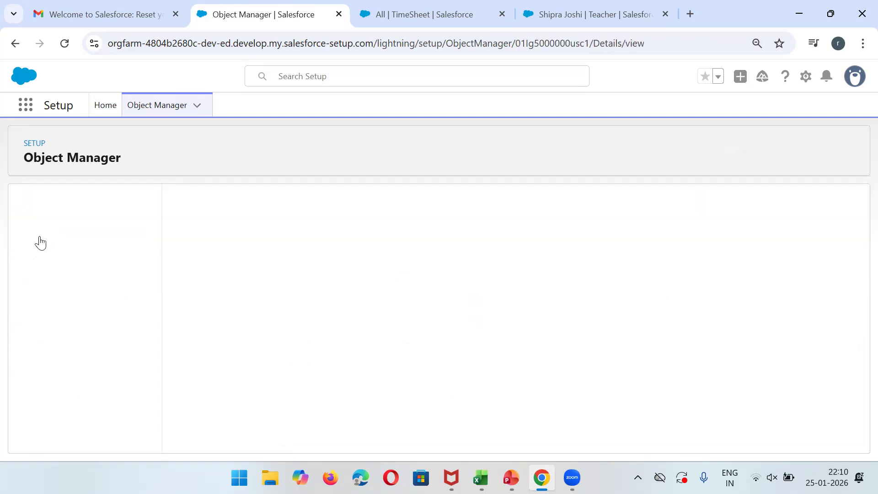
{"action": "left_click", "coordinate": [98, 235]}
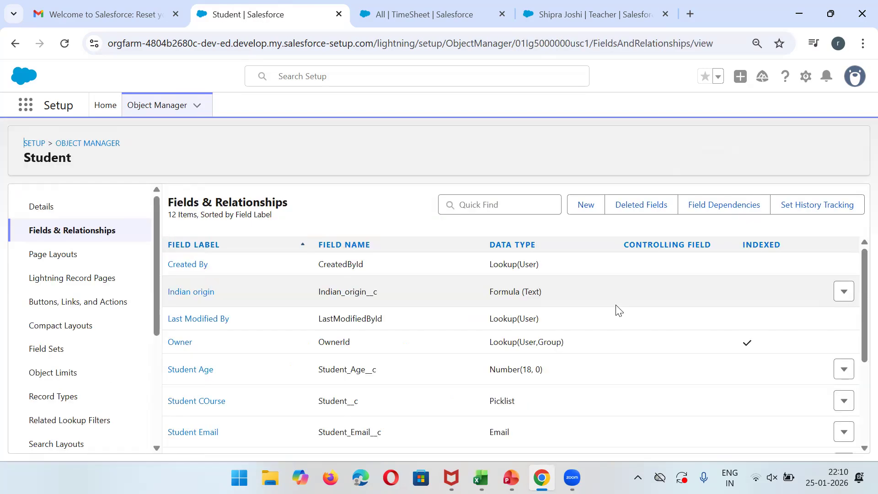
{"action": "scroll", "coordinate": [857, 326], "scroll_direction": "down", "scroll_amount": 4}
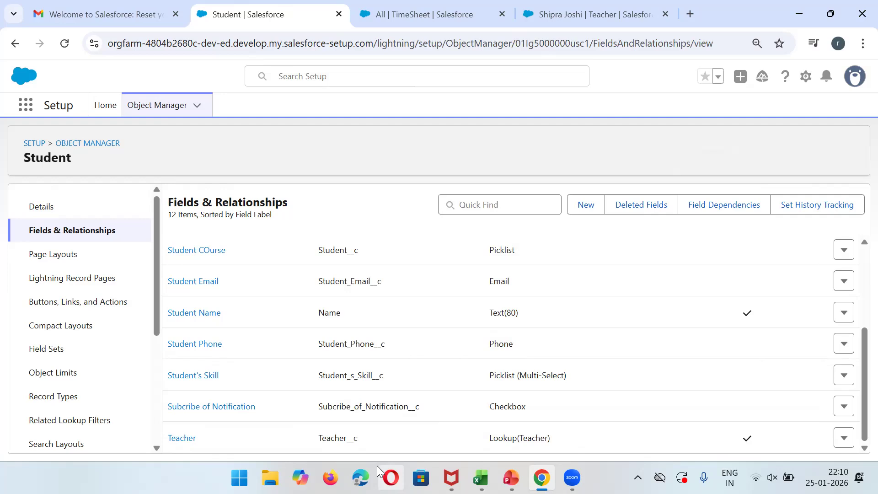
Confirm a student's TimeSheet related list is empty, then return to Object Manager home.
{"action": "left_click", "coordinate": [590, 15]}
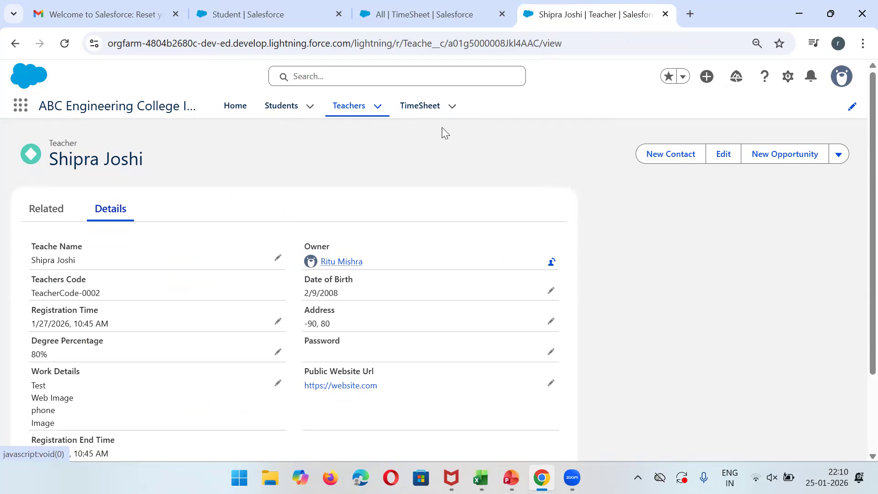
{"action": "left_click", "coordinate": [282, 108]}
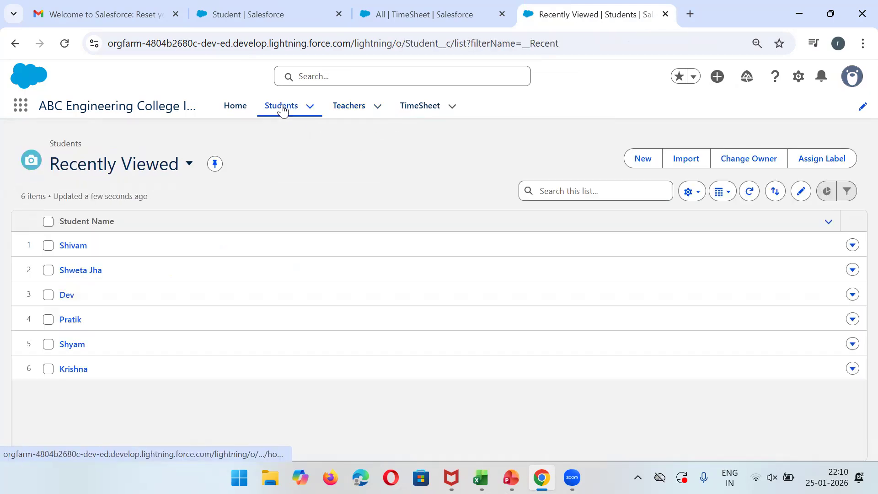
{"action": "left_click", "coordinate": [69, 246]}
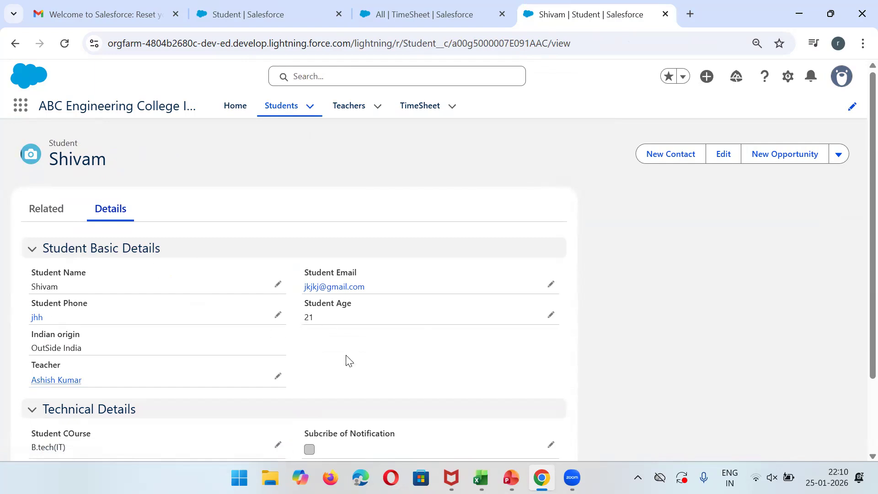
{"action": "left_click", "coordinate": [34, 212]}
{"action": "left_click", "coordinate": [93, 217]}
{"action": "left_click", "coordinate": [439, 9]}
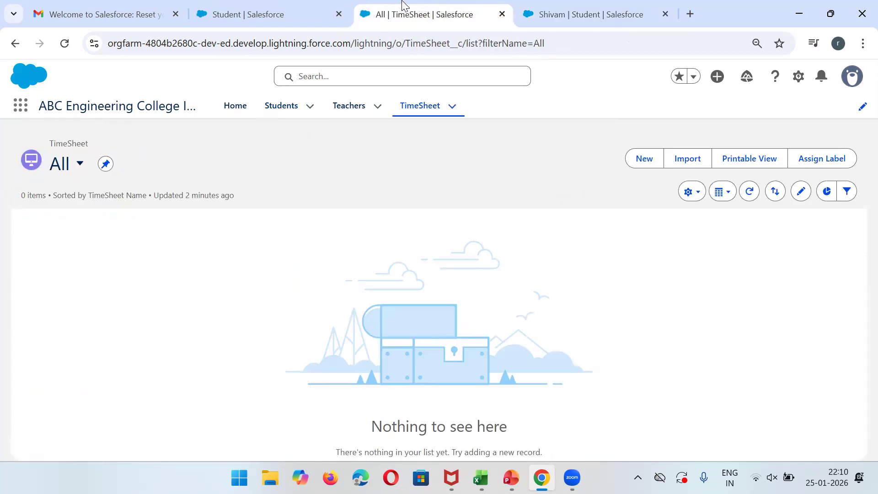
{"action": "left_click", "coordinate": [295, 6]}
{"action": "left_click", "coordinate": [92, 145]}
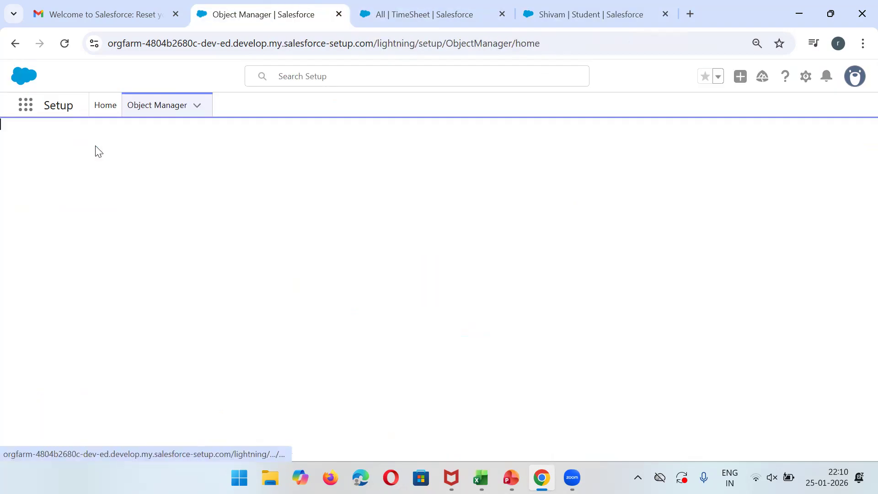
Start a new Roll-Up Summary field on the Student object.
{"action": "left_click", "coordinate": [619, 144]}
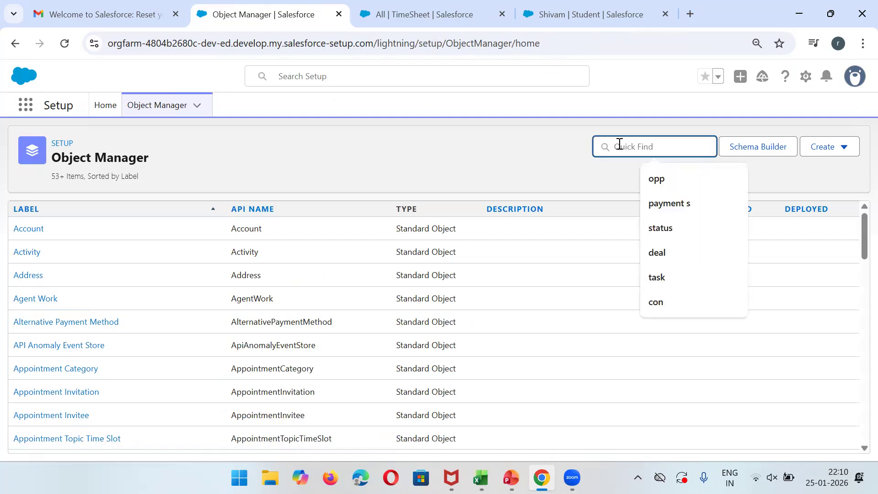
{"action": "type", "text": "student"}
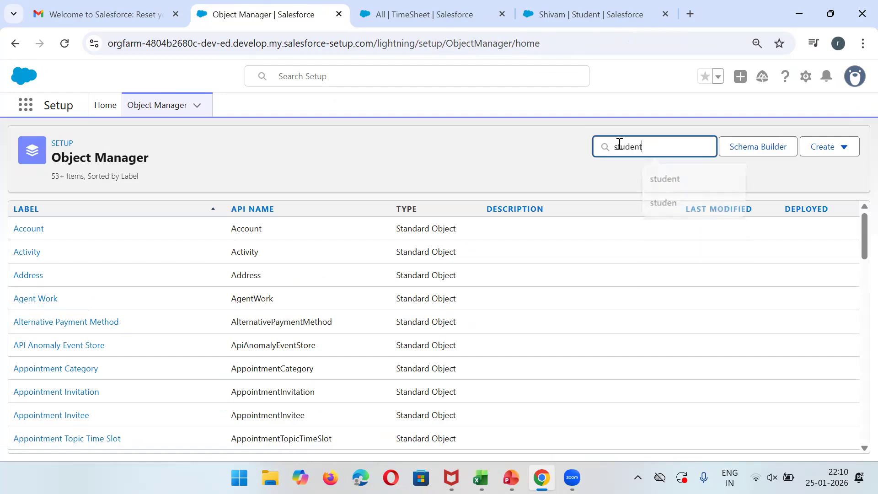
{"action": "left_click", "coordinate": [22, 234]}
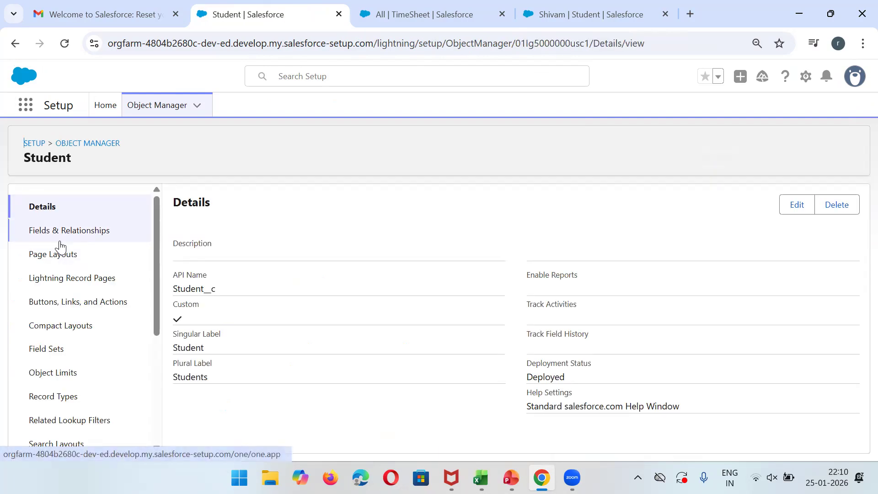
{"action": "left_click", "coordinate": [63, 238]}
{"action": "left_click", "coordinate": [589, 210]}
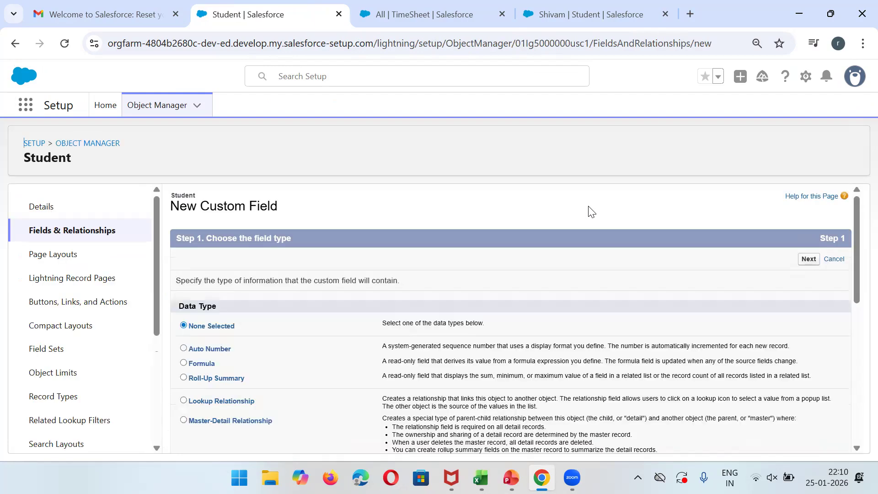
{"action": "left_click", "coordinate": [185, 378]}
{"action": "left_click", "coordinate": [809, 259]}
Label the roll-up field 'Total Leave' and auto-fill its field name.
{"action": "left_click", "coordinate": [347, 277]}
{"action": "type", "text": "No "}
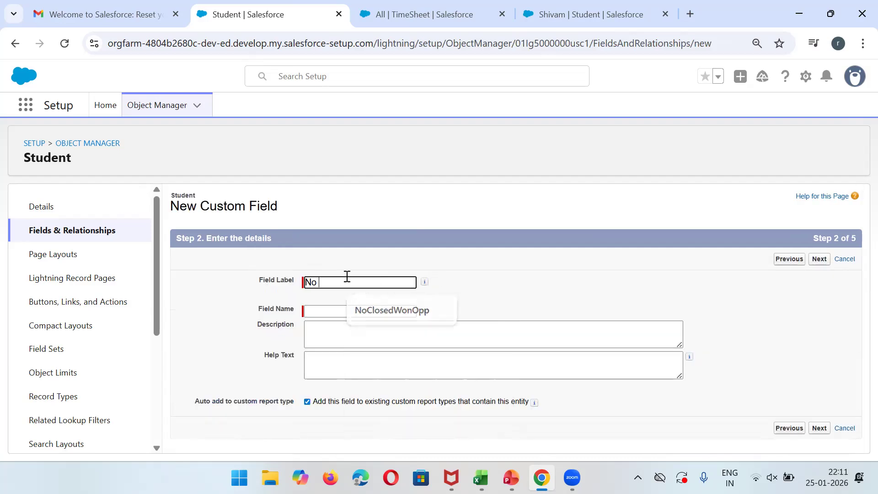
{"action": "type", "text": "Of "}
{"action": "type", "text": "Units"}
{"action": "key", "text": "ctrl+a"}
{"action": "type", "text": "Total Leavbe"}
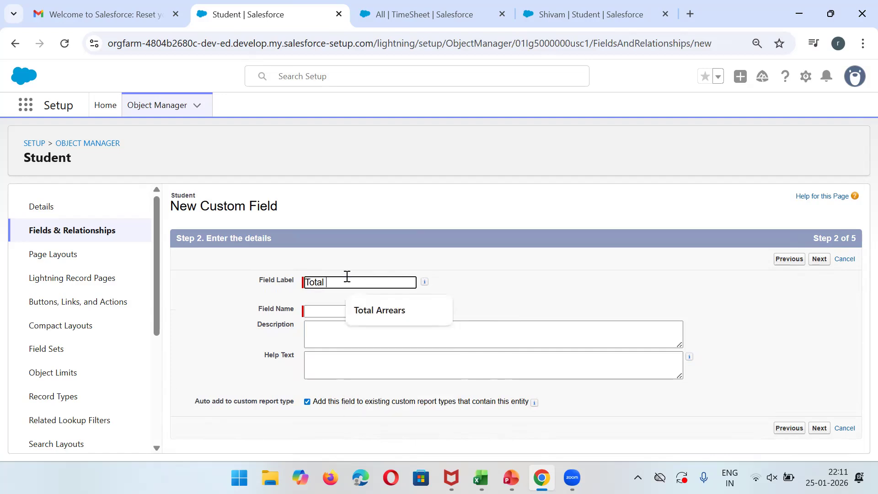
{"action": "key", "text": "BackSpace"}
{"action": "key", "text": "BackSpace"}
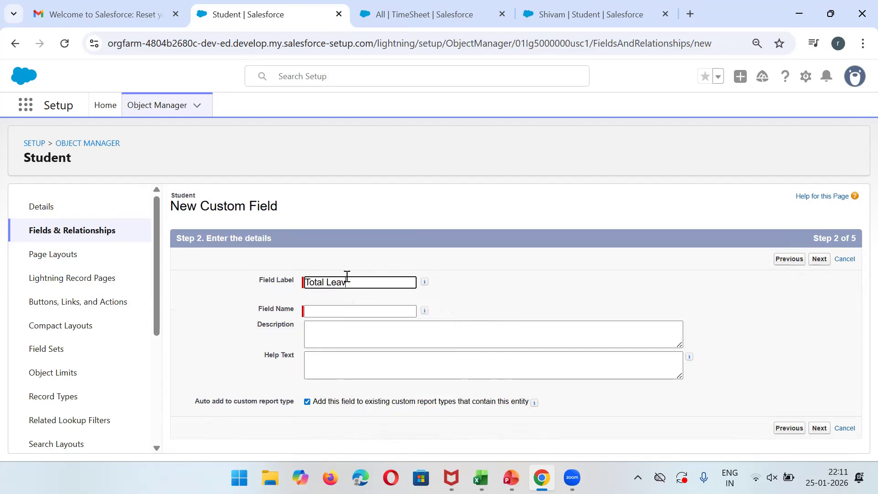
{"action": "type", "text": "e"}
{"action": "left_click", "coordinate": [338, 313]}
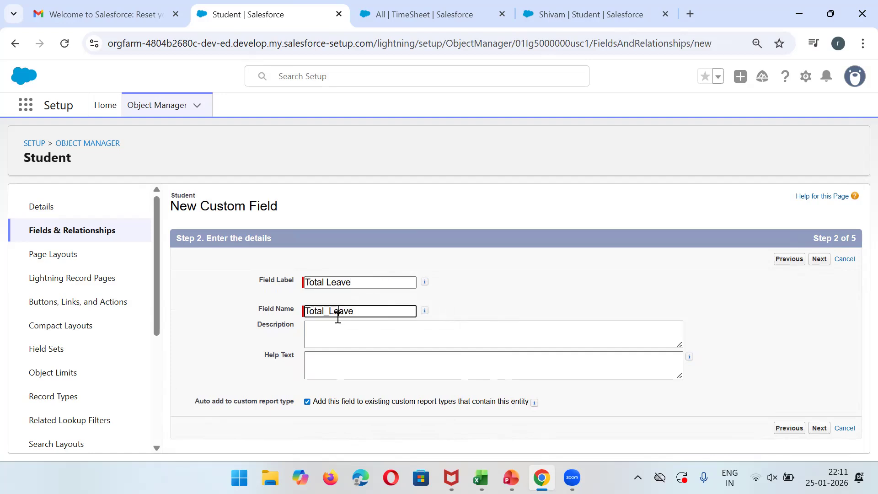
{"action": "left_click", "coordinate": [819, 259]}
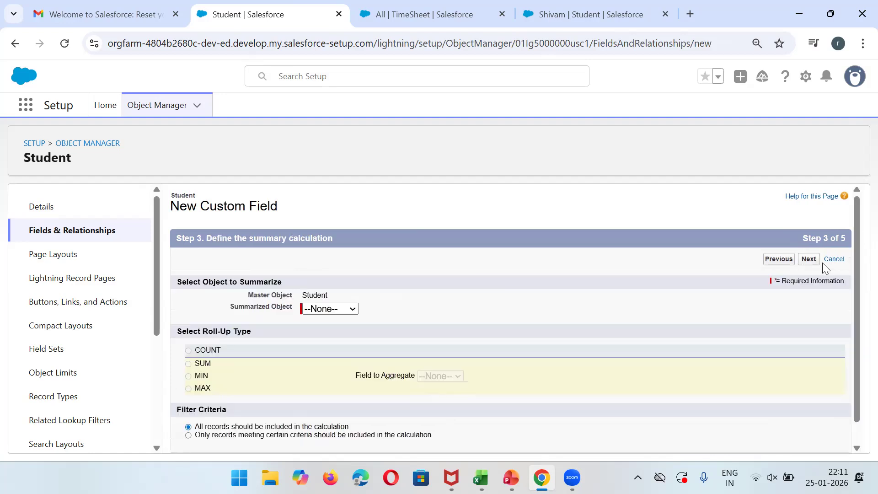
Summarize TimeSheet records with SUM, hitting the missing Field to Aggregate error.
{"action": "left_click", "coordinate": [320, 310]}
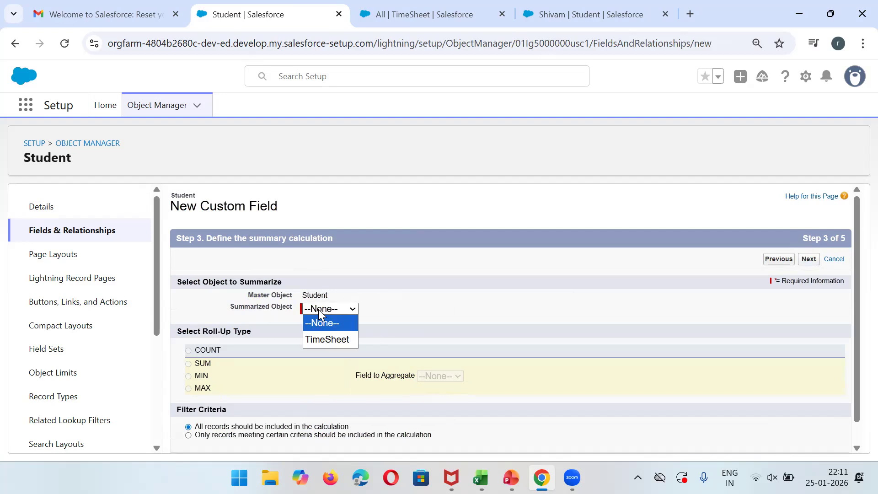
{"action": "left_click", "coordinate": [335, 341]}
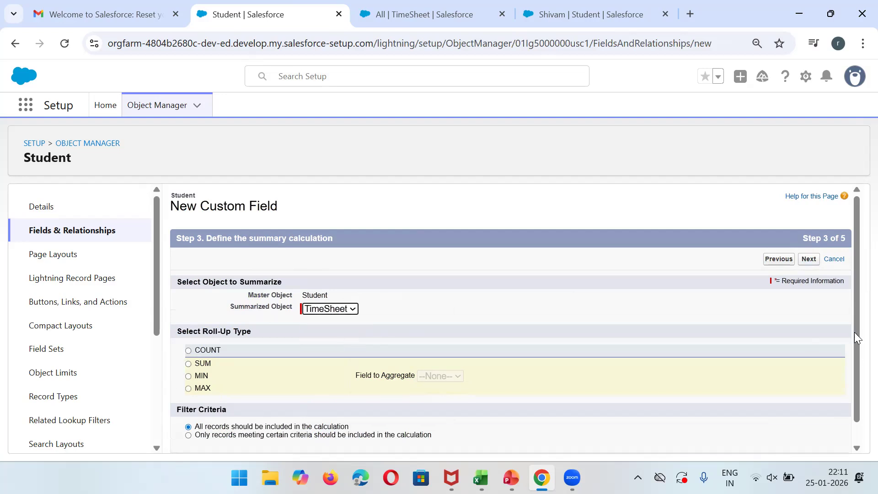
{"action": "scroll", "coordinate": [857, 340], "scroll_direction": "down", "scroll_amount": 1}
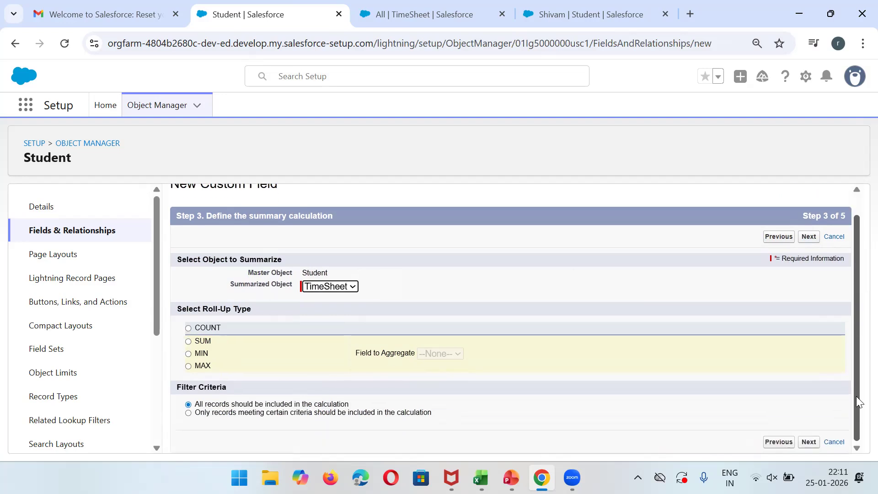
{"action": "left_click", "coordinate": [341, 287]}
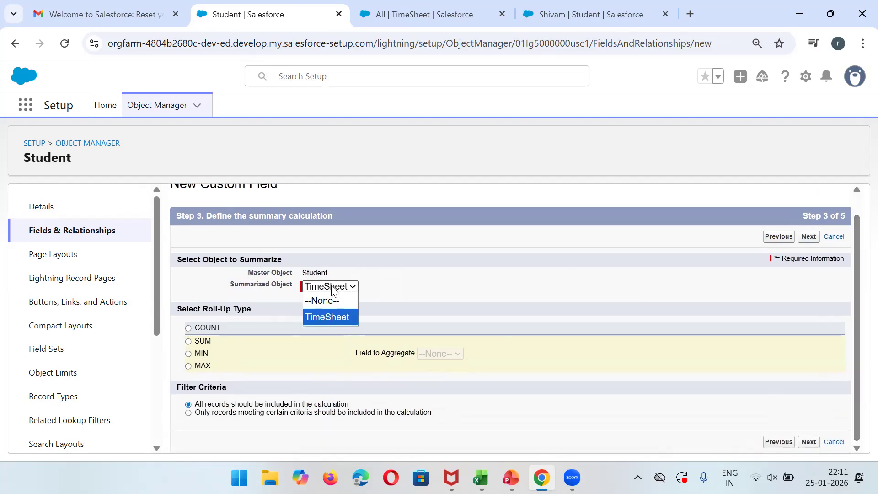
{"action": "left_click", "coordinate": [189, 341]}
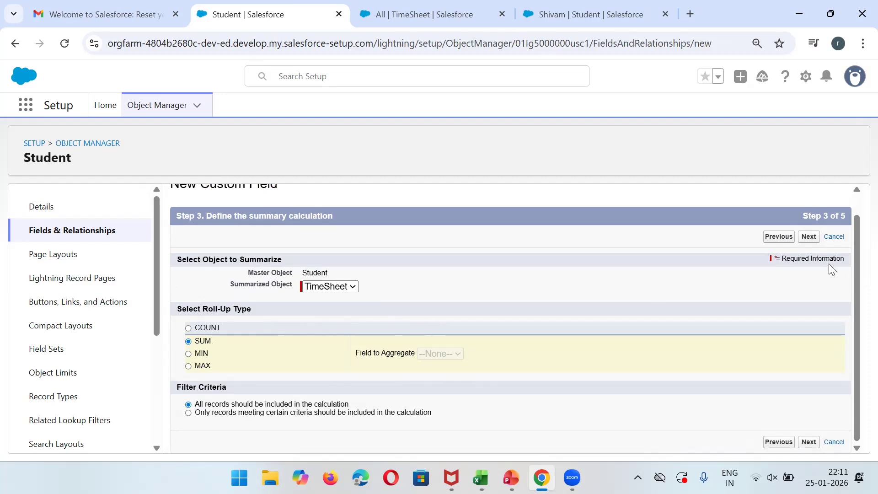
{"action": "left_click", "coordinate": [809, 237]}
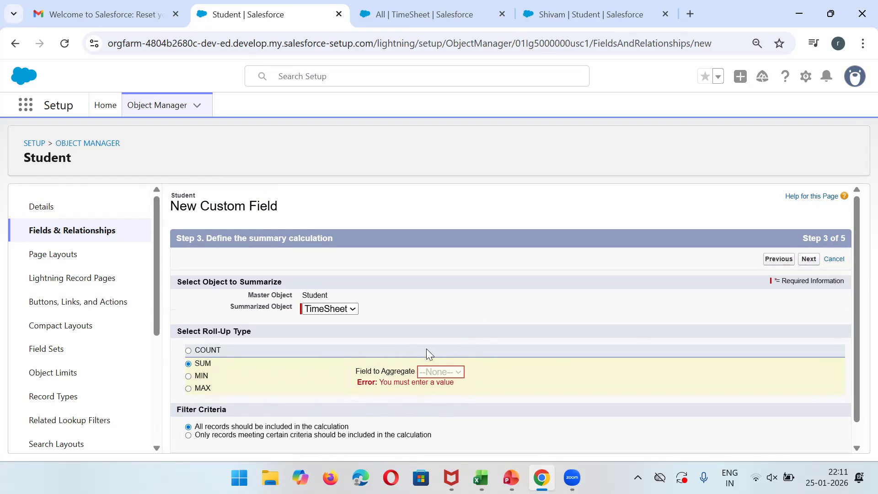
{"action": "left_click", "coordinate": [341, 309]}
{"action": "left_click", "coordinate": [341, 310]}
{"action": "left_click", "coordinate": [342, 310]}
{"action": "left_click", "coordinate": [343, 310]}
{"action": "left_click", "coordinate": [342, 310]}
{"action": "left_click", "coordinate": [342, 310]}
{"action": "left_click", "coordinate": [342, 310]}
{"action": "left_click", "coordinate": [342, 310]}
{"action": "left_click", "coordinate": [342, 311]}
{"action": "left_click", "coordinate": [342, 310]}
{"action": "left_click", "coordinate": [342, 310]}
{"action": "left_click", "coordinate": [405, 306]}
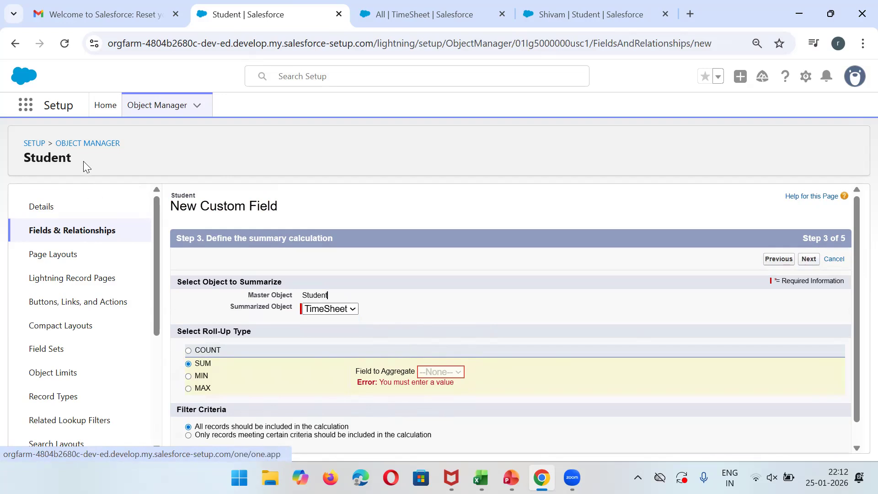
In a new tab, open the TimeSheet object's Fields & Relationships.
{"action": "right_click", "coordinate": [85, 144]}
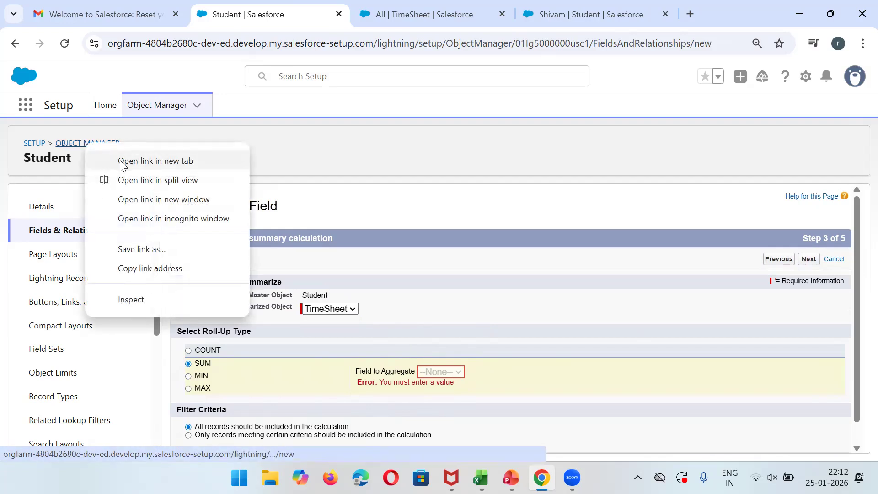
{"action": "left_click", "coordinate": [151, 160]}
{"action": "left_click", "coordinate": [356, 10]}
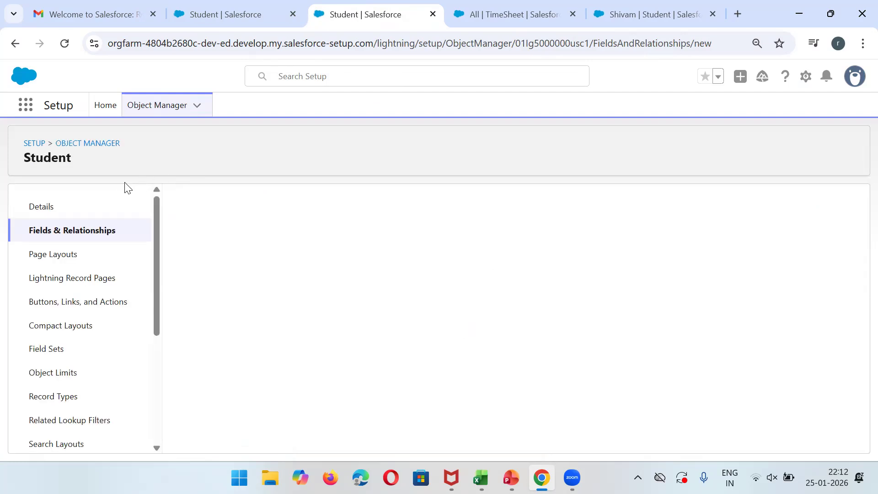
{"action": "left_click", "coordinate": [101, 144]}
{"action": "left_click", "coordinate": [637, 151]}
{"action": "type", "text": "time sh"}
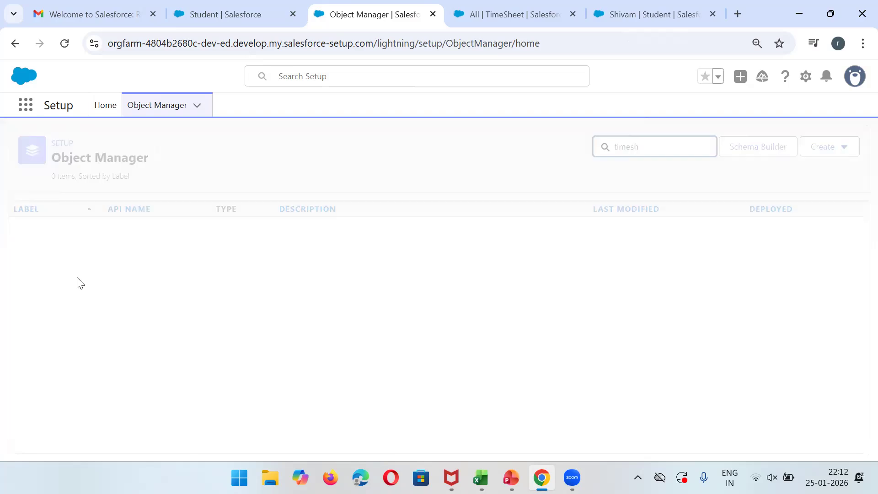
{"action": "left_click", "coordinate": [40, 232]}
{"action": "left_click", "coordinate": [52, 231]}
Create a Number field 'No Of leave' on TimeSheet, advancing to the page layout step.
{"action": "left_click", "coordinate": [589, 206]}
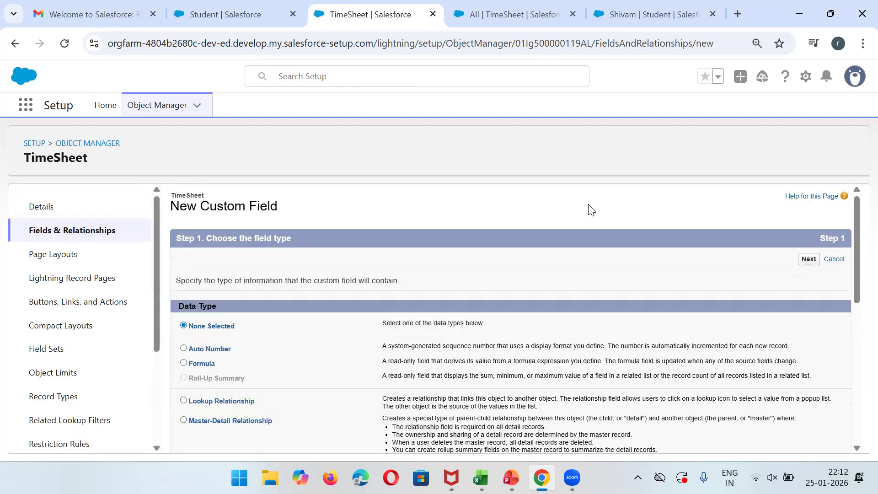
{"action": "left_click_drag", "start_coordinate": [857, 282], "coordinate": [857, 425]}
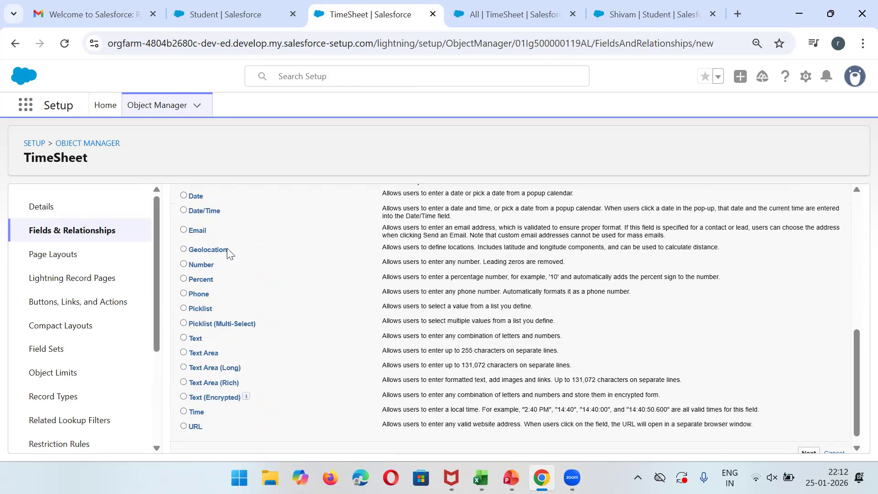
{"action": "left_click_drag", "start_coordinate": [858, 353], "coordinate": [823, 278]}
{"action": "left_click", "coordinate": [184, 307]}
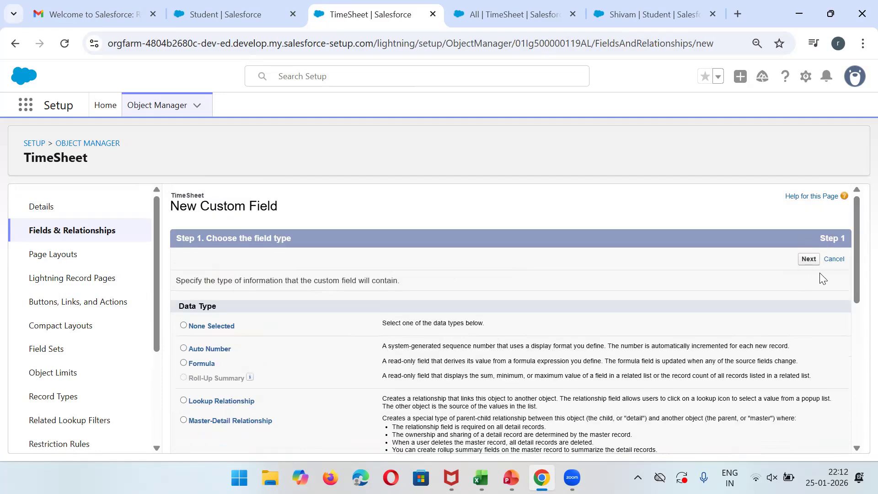
{"action": "left_click", "coordinate": [809, 259]}
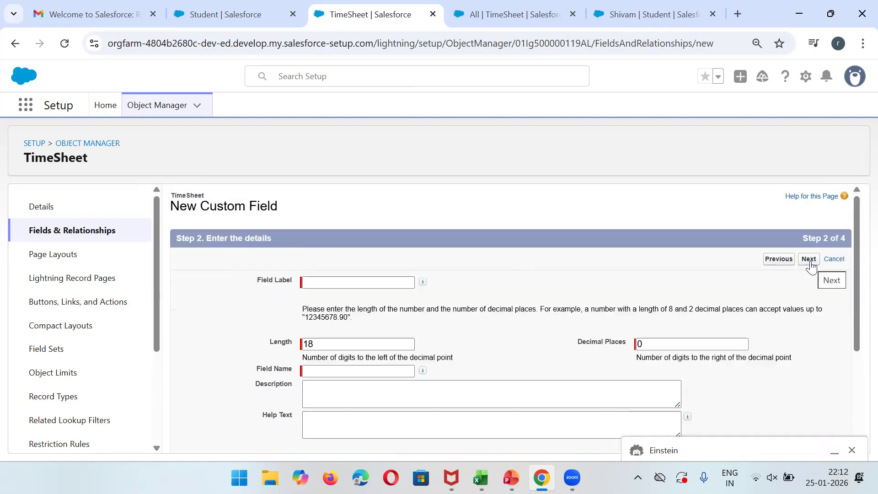
{"action": "left_click", "coordinate": [383, 281]}
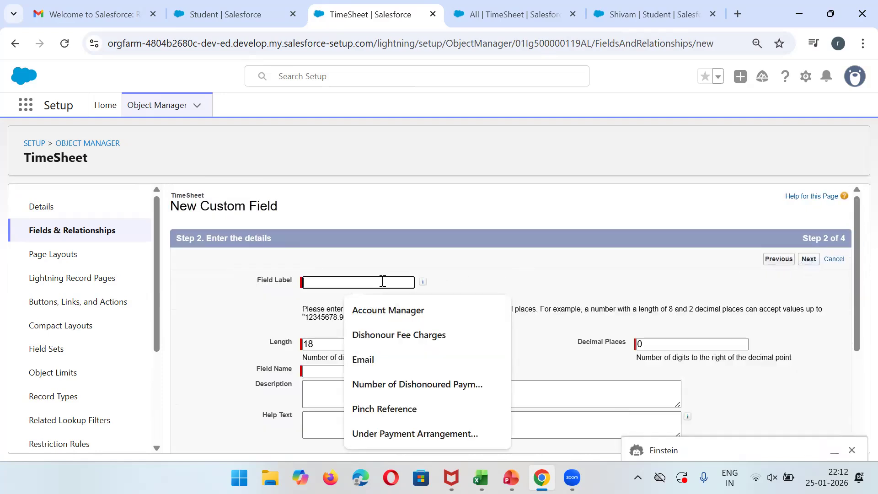
{"action": "type", "text": "No Of leave"}
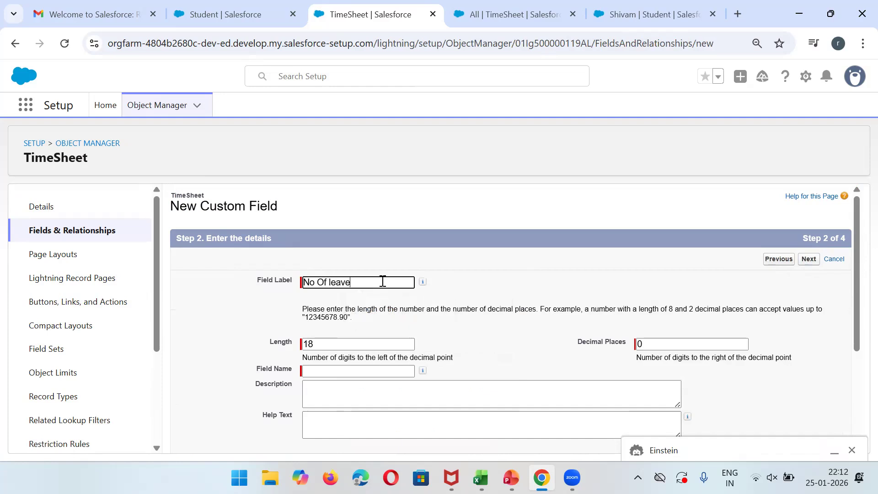
{"action": "left_click", "coordinate": [319, 371]}
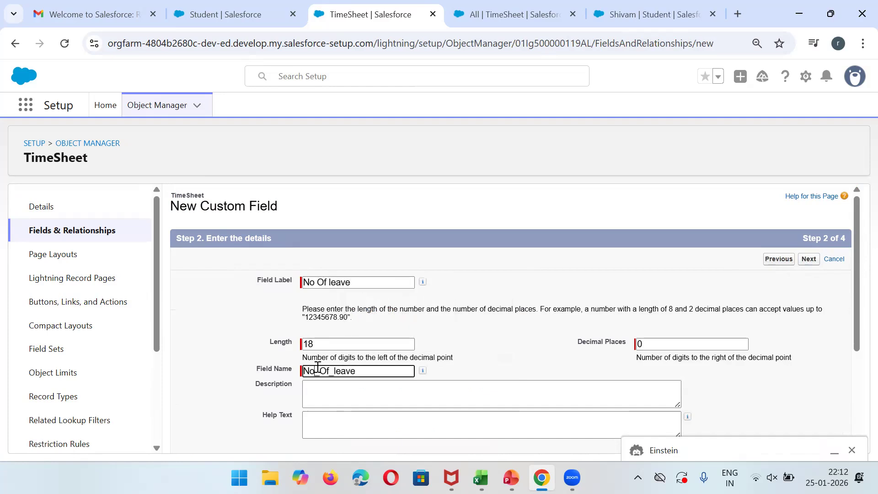
{"action": "left_click", "coordinate": [806, 264]}
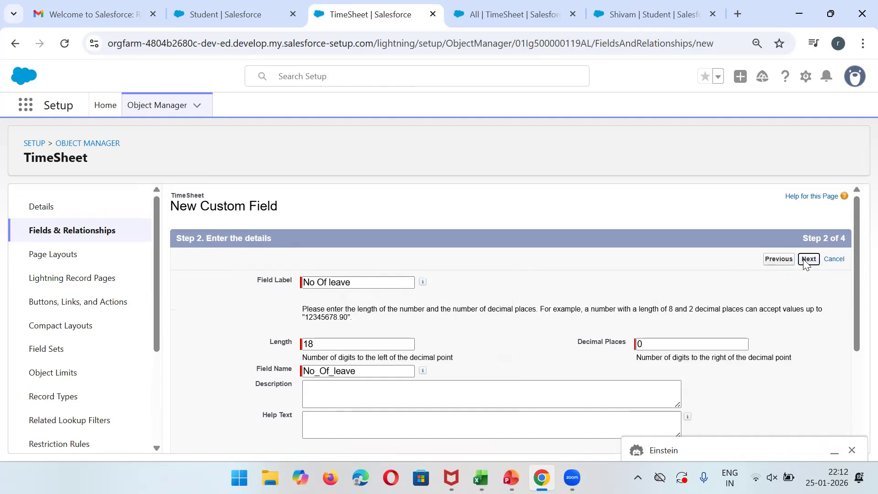
{"action": "left_click", "coordinate": [809, 259]}
Save the No Of leave field and reload the Student setup page.
{"action": "left_click", "coordinate": [813, 259]}
{"action": "left_click", "coordinate": [241, 10]}
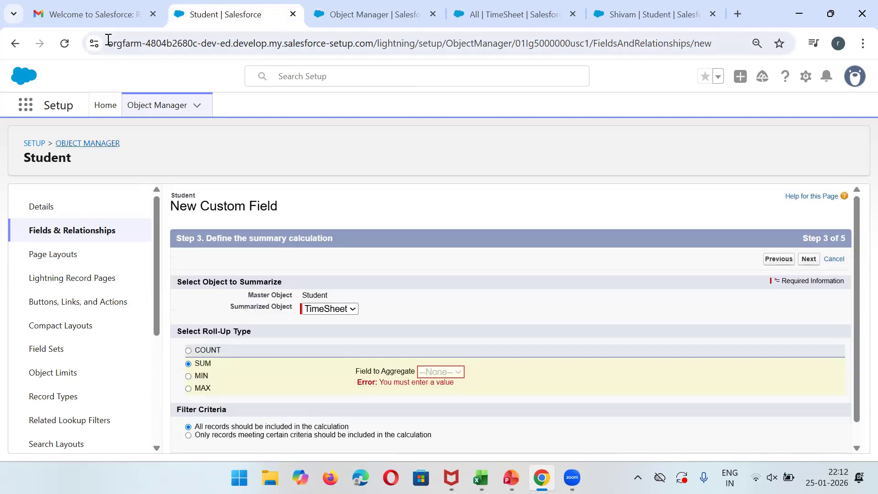
{"action": "left_click", "coordinate": [65, 43]}
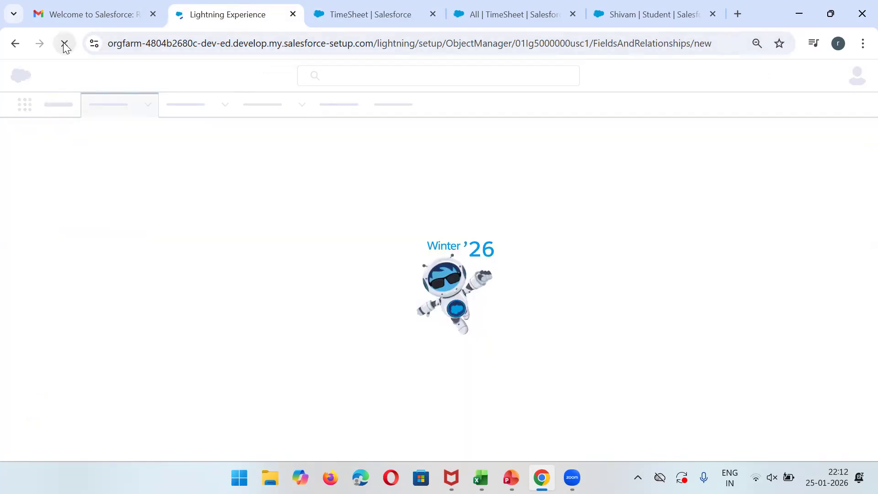
{"action": "left_click", "coordinate": [353, 7]}
{"action": "left_click", "coordinate": [202, 12]}
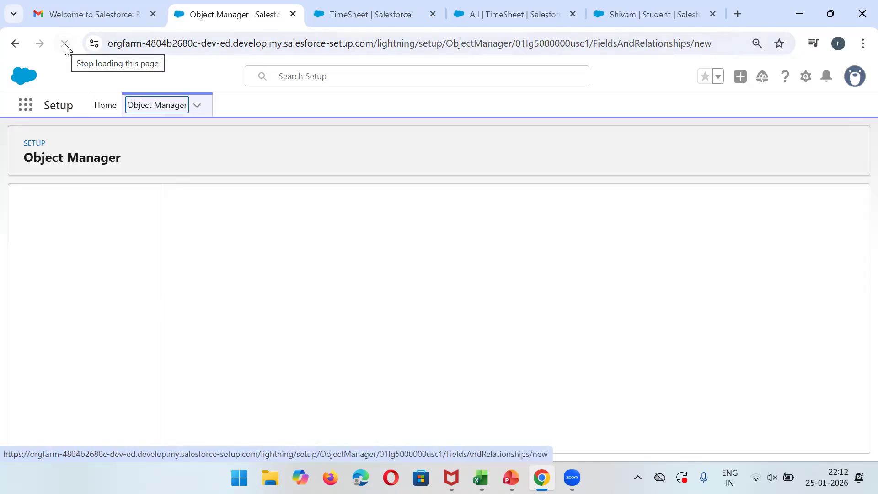
{"action": "left_click", "coordinate": [64, 43]}
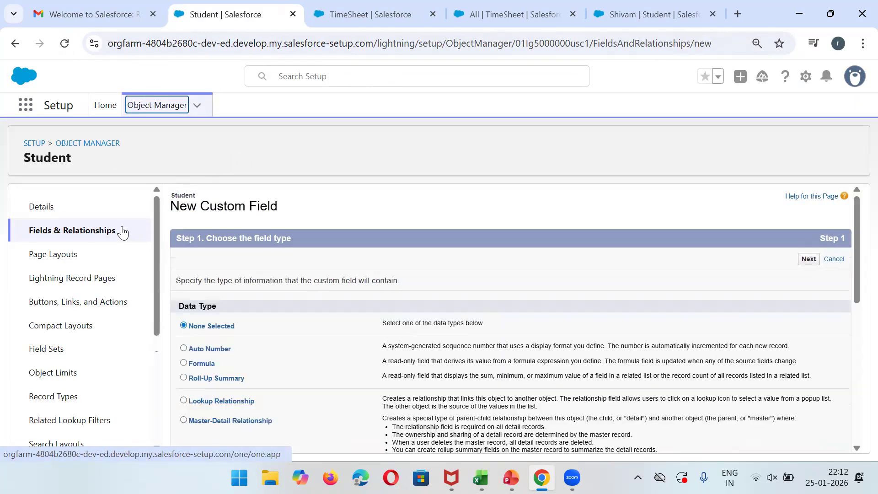
Start a Roll-Up Summary field on Student labelled 'Total Number Of leaves'.
{"action": "left_click", "coordinate": [233, 377]}
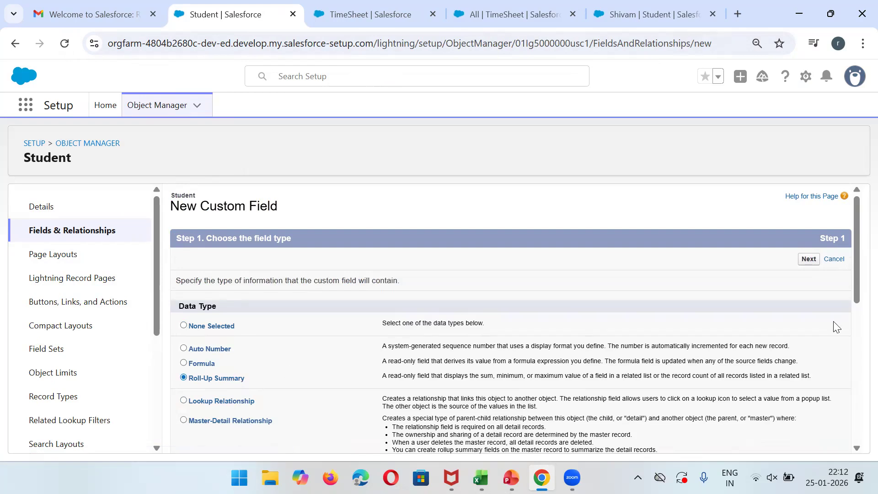
{"action": "left_click", "coordinate": [809, 259]}
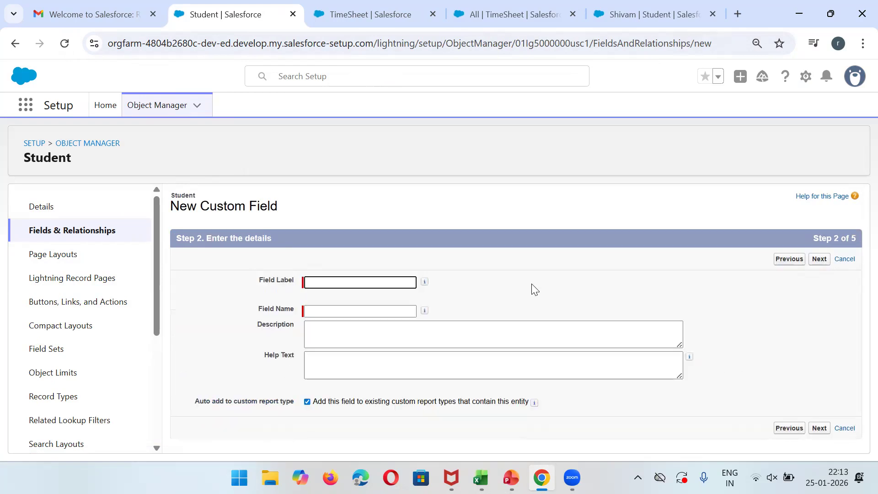
{"action": "left_click", "coordinate": [367, 282]}
{"action": "type", "text": "Tota"}
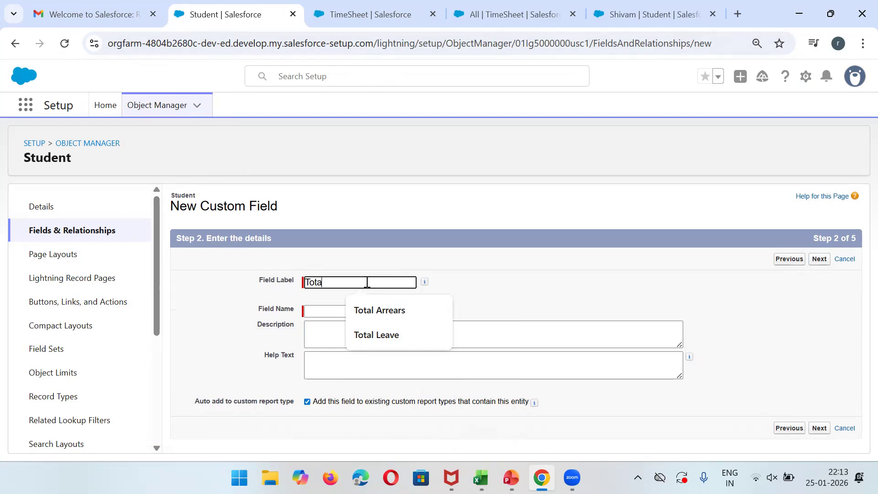
{"action": "type", "text": "l Number Of l"}
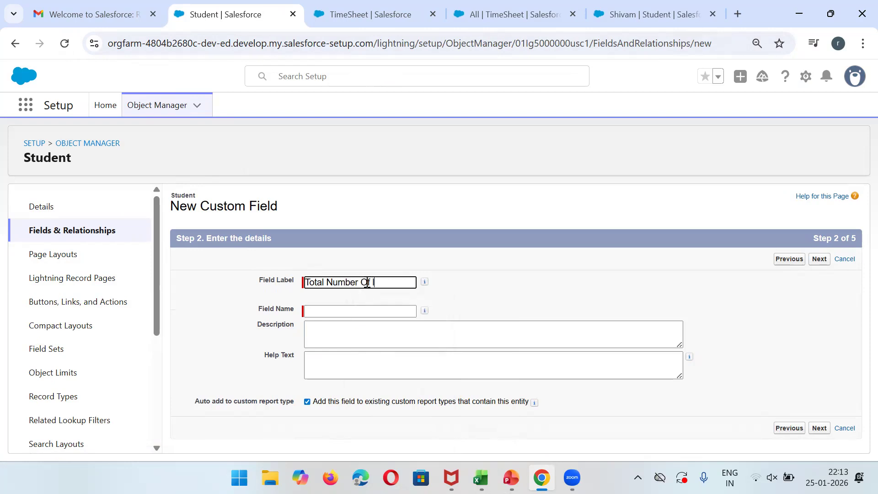
{"action": "type", "text": "eaves"}
{"action": "key", "text": "Tab"}
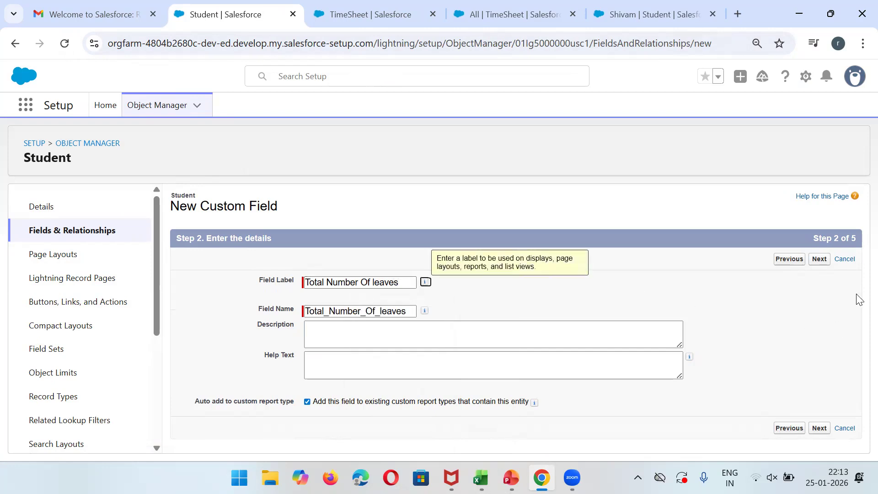
{"action": "left_click", "coordinate": [819, 260]}
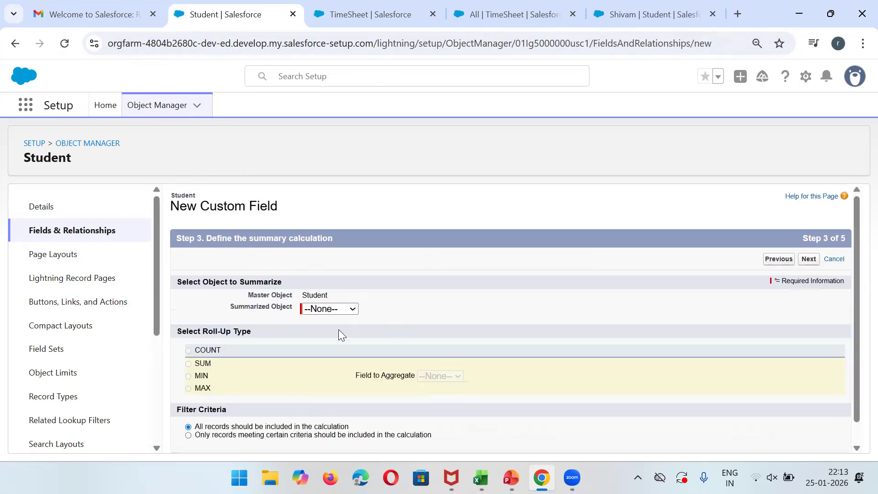
Make the roll-up SUM TimeSheet's No Of leave field, then save it.
{"action": "left_click", "coordinate": [320, 309]}
{"action": "left_click", "coordinate": [331, 339]}
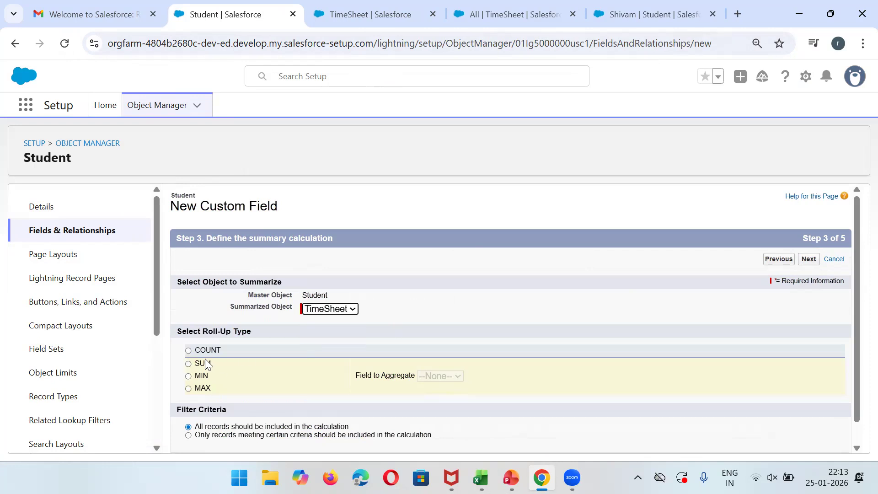
{"action": "left_click", "coordinate": [188, 364]}
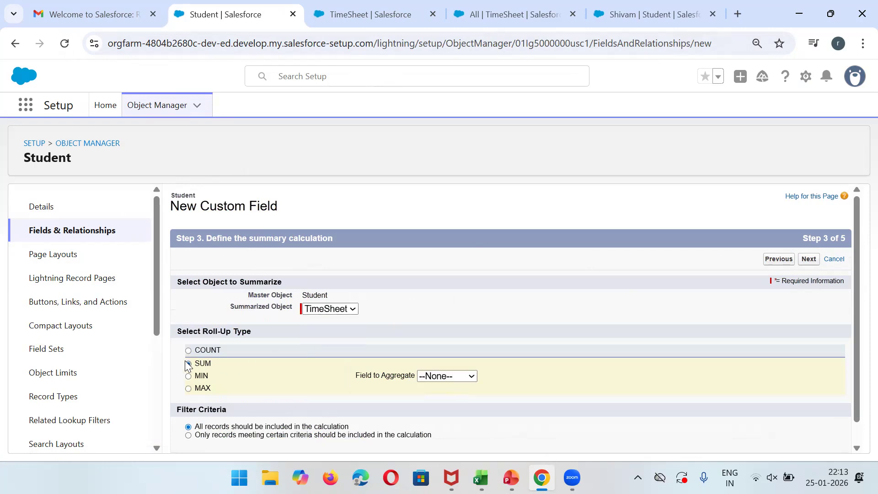
{"action": "left_click", "coordinate": [444, 380]}
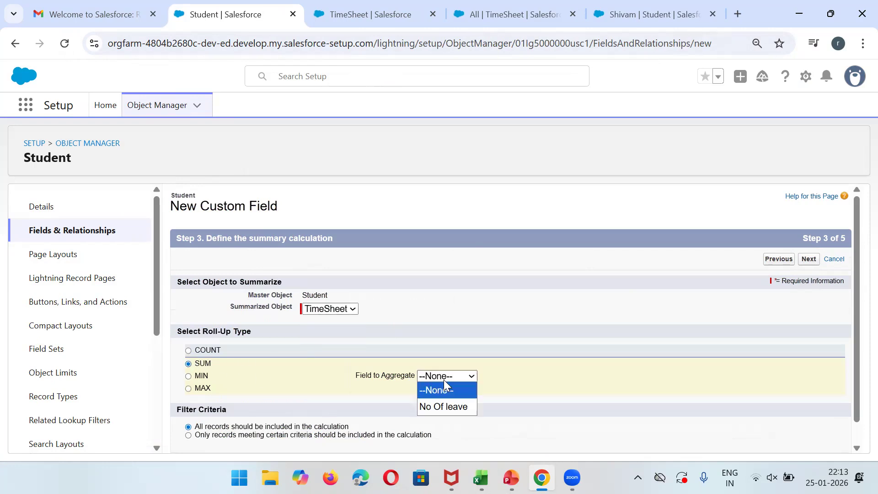
{"action": "left_click", "coordinate": [452, 407]}
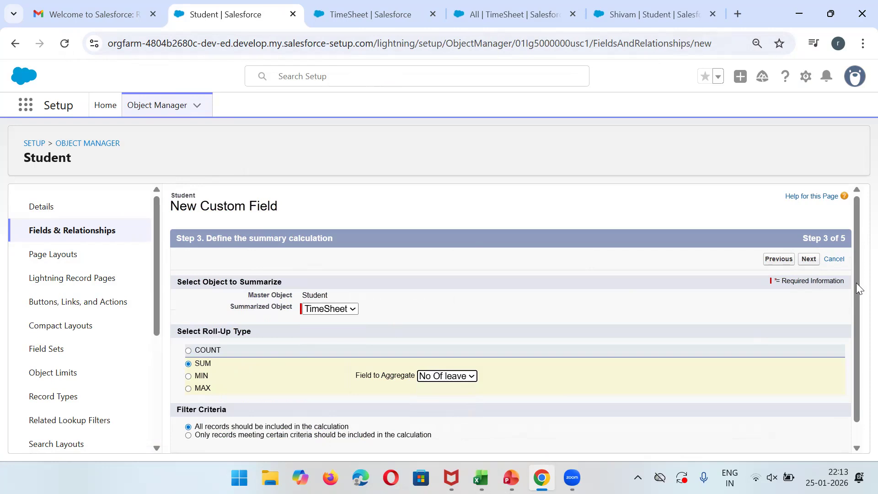
{"action": "left_click", "coordinate": [808, 258]}
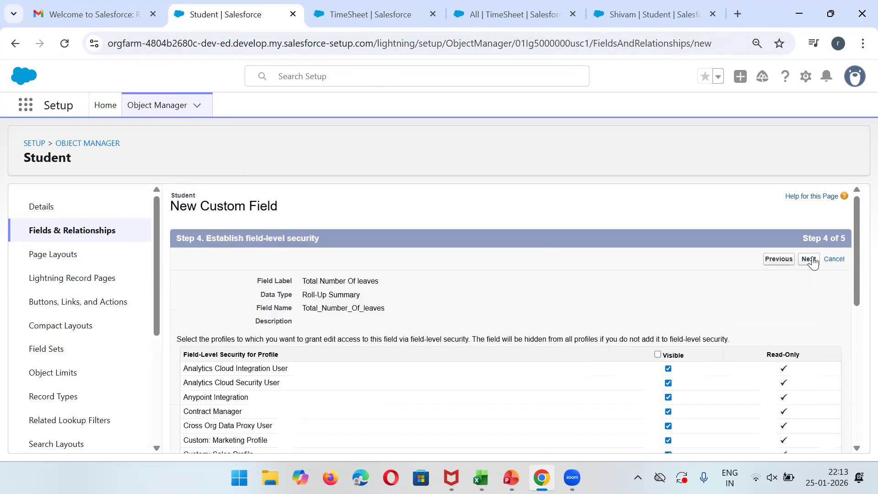
{"action": "left_click", "coordinate": [810, 259]}
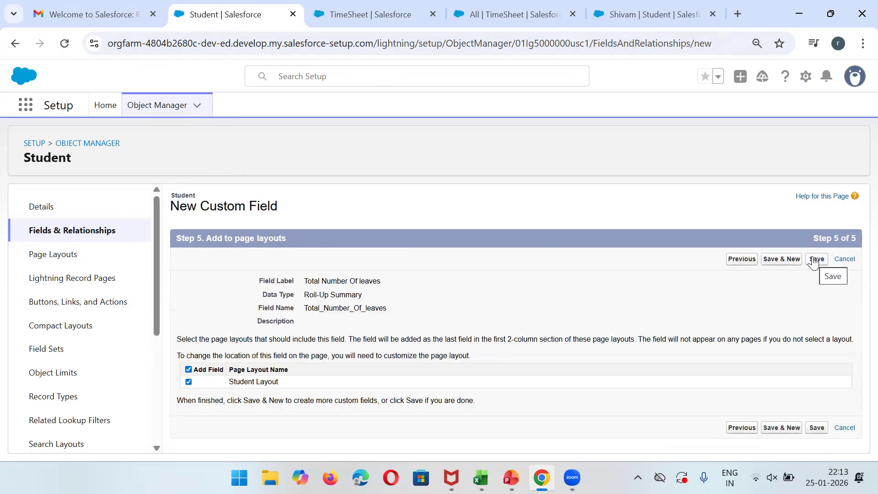
{"action": "left_click", "coordinate": [814, 260]}
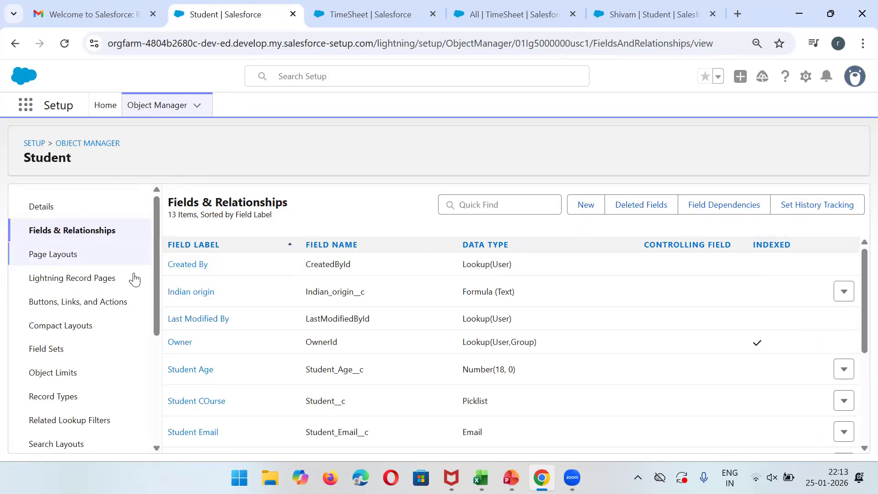
Reload the student record to show Total Number Of leaves reading 0.
{"action": "left_click", "coordinate": [649, 9]}
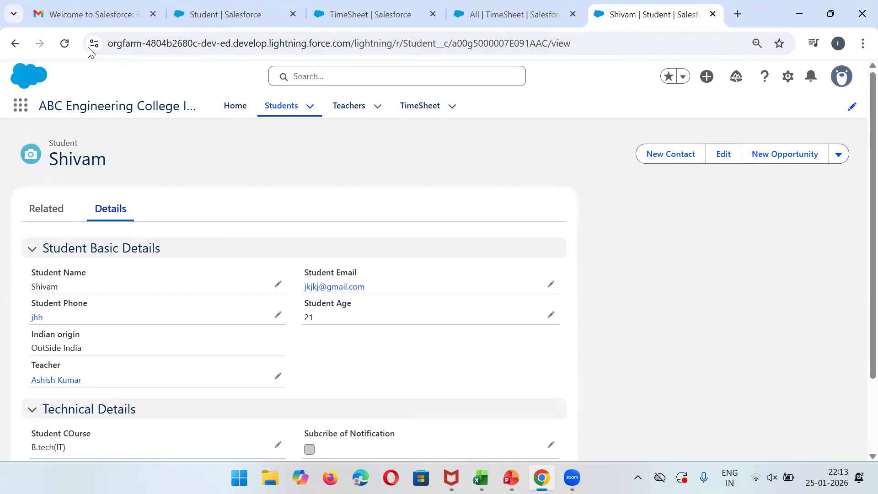
{"action": "left_click", "coordinate": [65, 43]}
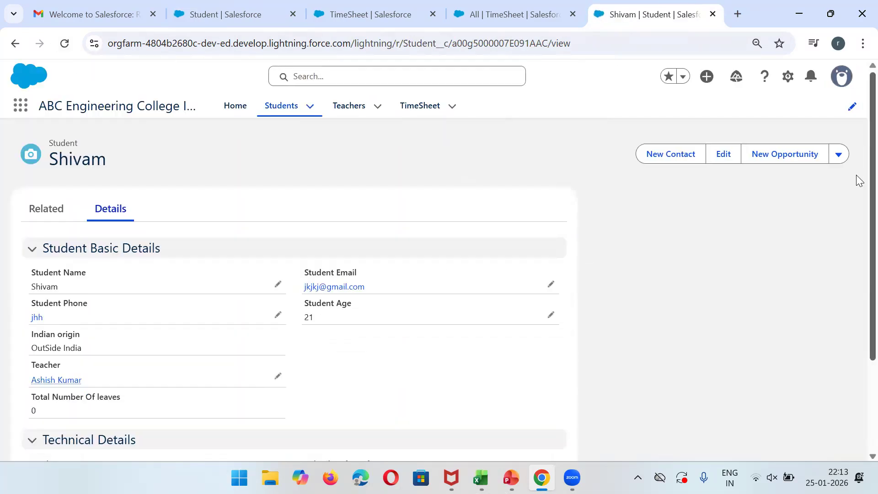
{"action": "scroll", "coordinate": [857, 247], "scroll_direction": "down", "scroll_amount": 1}
{"action": "scroll", "coordinate": [857, 250], "scroll_direction": "down", "scroll_amount": 2}
{"action": "scroll", "coordinate": [858, 250], "scroll_direction": "up", "scroll_amount": 3}
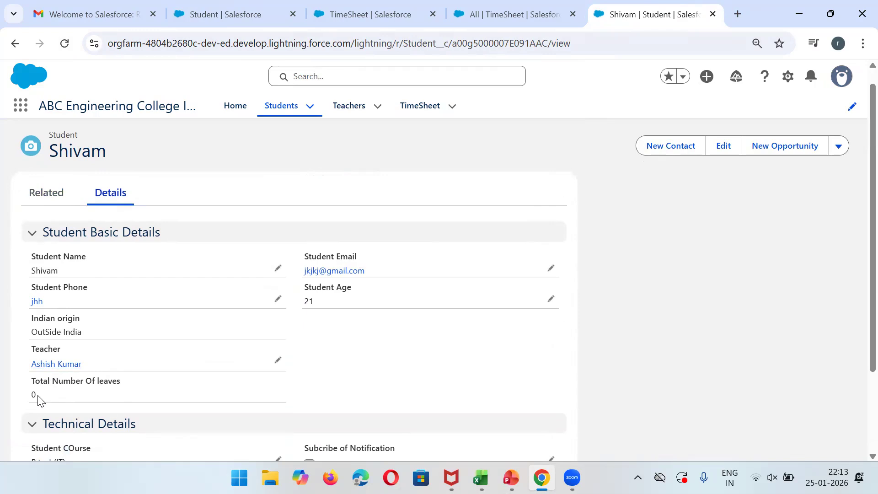
Start a Jan TimeSheet dated 2/7/2026, discard it, and reopen the empty Related list.
{"action": "left_click", "coordinate": [47, 200]}
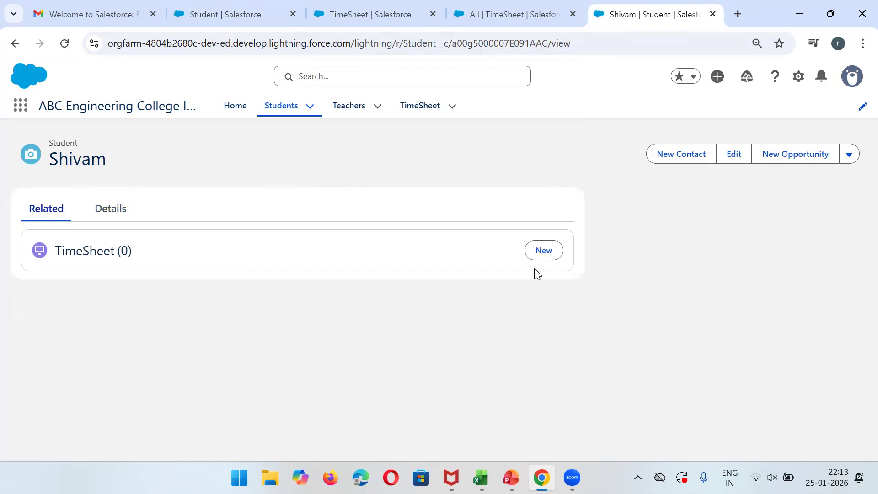
{"action": "left_click", "coordinate": [544, 252]}
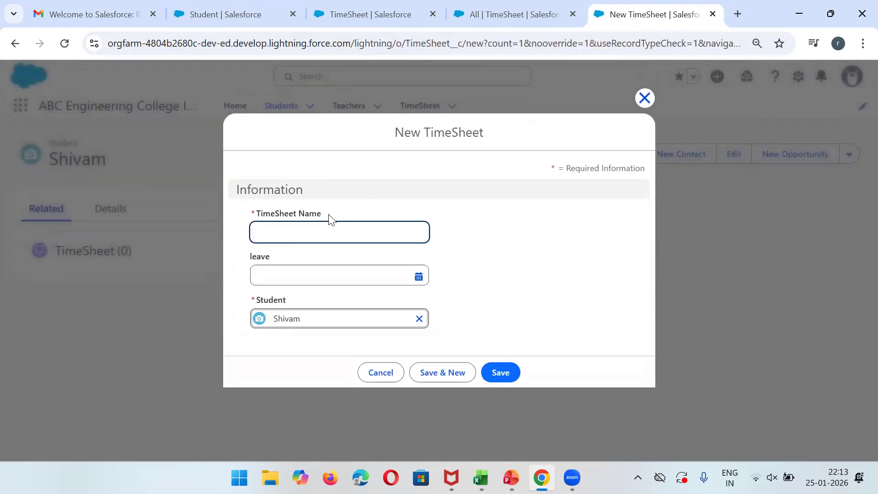
{"action": "type", "text": "Jan"}
{"action": "key", "text": "Tab"}
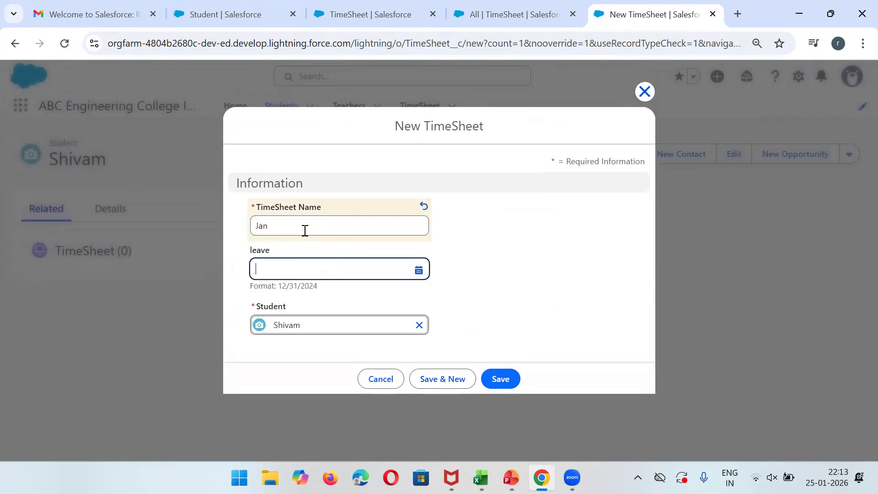
{"action": "left_click", "coordinate": [320, 275]}
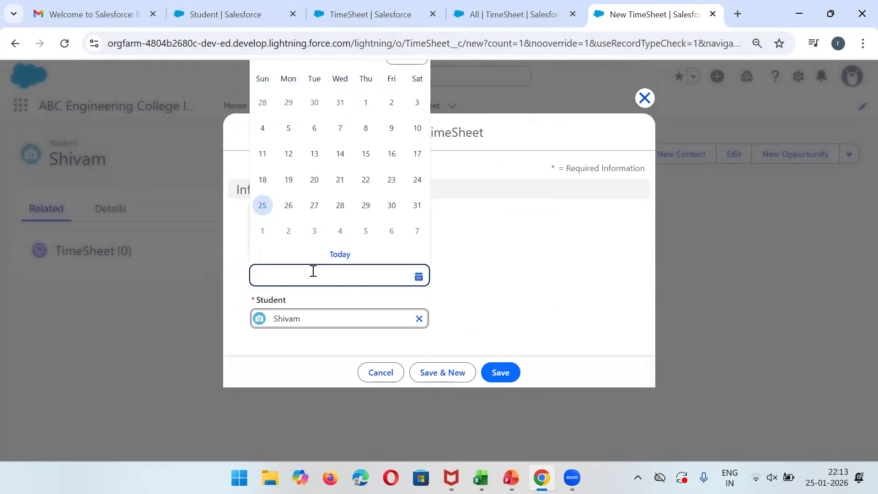
{"action": "left_click", "coordinate": [417, 231]}
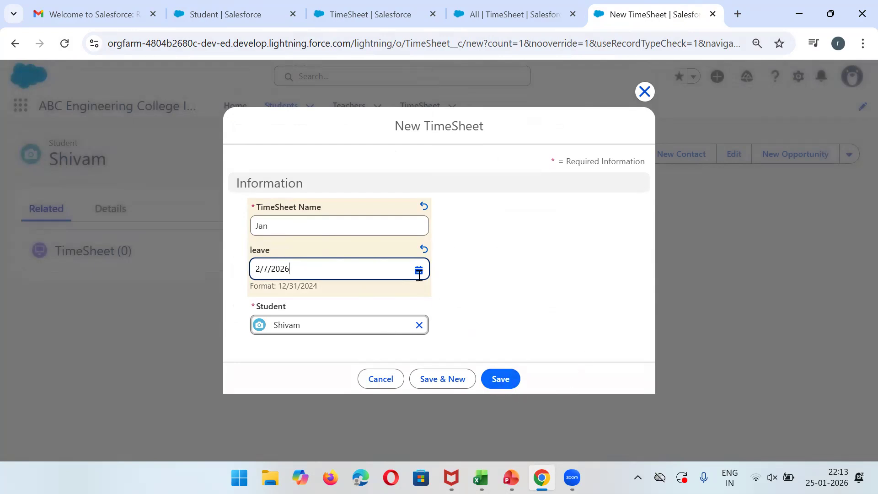
{"action": "left_click", "coordinate": [379, 378]}
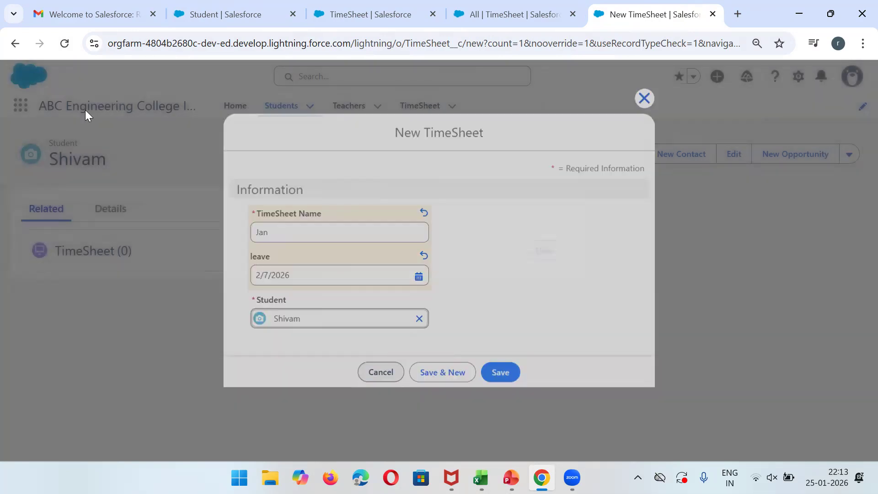
{"action": "left_click", "coordinate": [55, 47]}
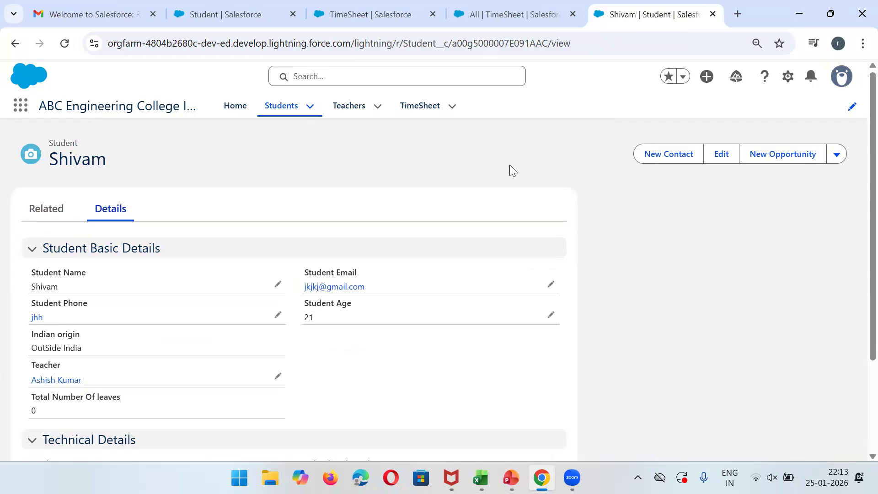
{"action": "left_click", "coordinate": [46, 208]}
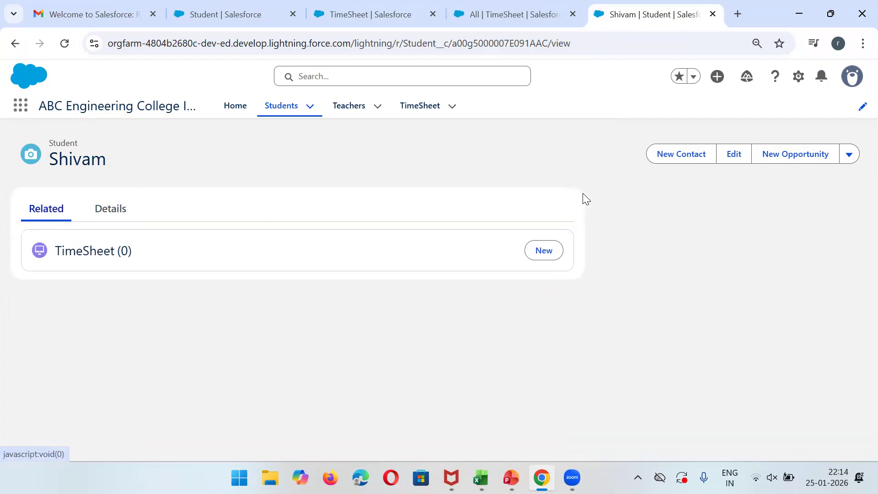
Add a TimeSheet 'Jan' dated 1/1/2026 with 2 leaves and start another.
{"action": "left_click", "coordinate": [553, 251]}
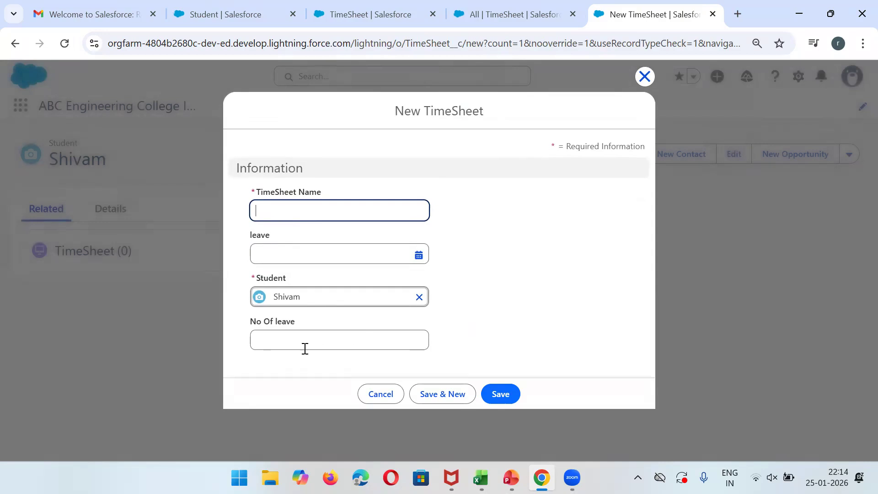
{"action": "type", "text": "Jan"}
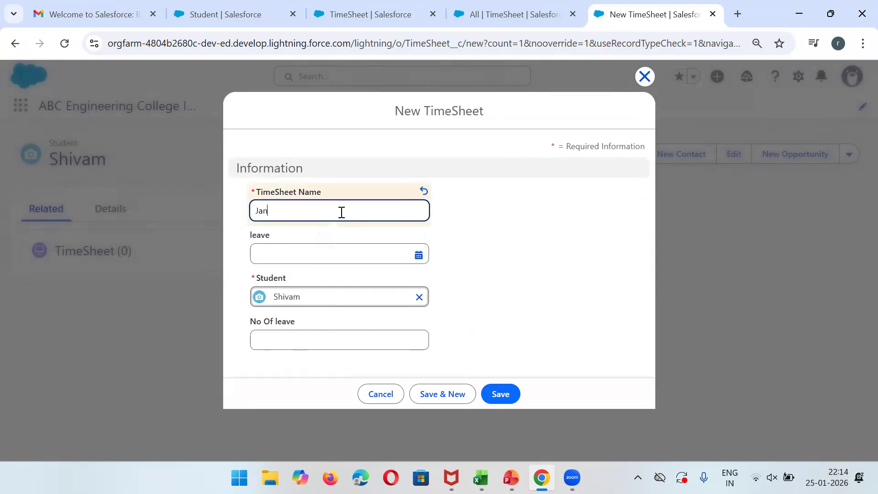
{"action": "left_click", "coordinate": [305, 251]}
{"action": "left_click", "coordinate": [365, 322]}
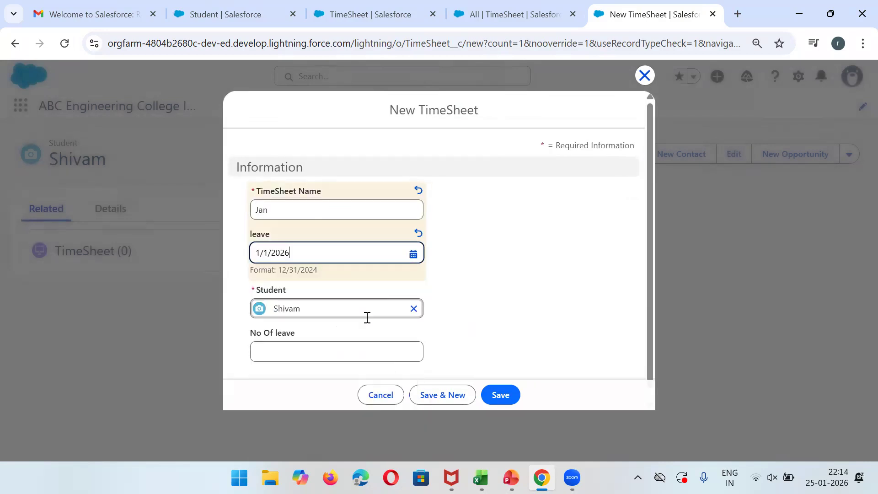
{"action": "left_click", "coordinate": [281, 357]}
{"action": "type", "text": "2"}
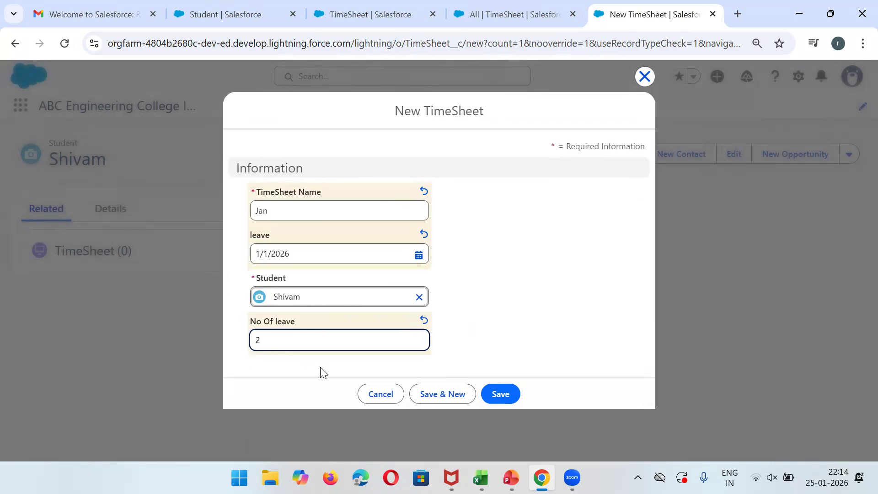
{"action": "left_click", "coordinate": [429, 393]}
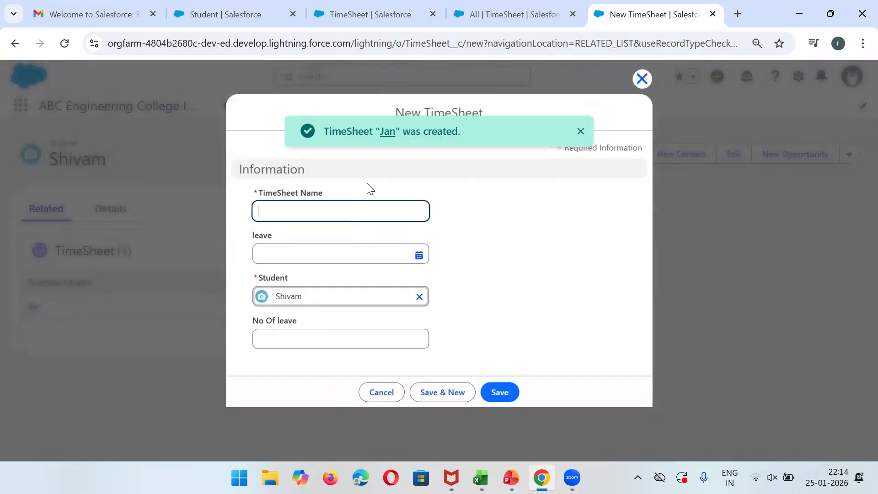
Add a TimeSheet 'Dec' dated 1/2/2026 with 5 leaves.
{"action": "type", "text": "Dec"}
{"action": "key", "text": "Tab"}
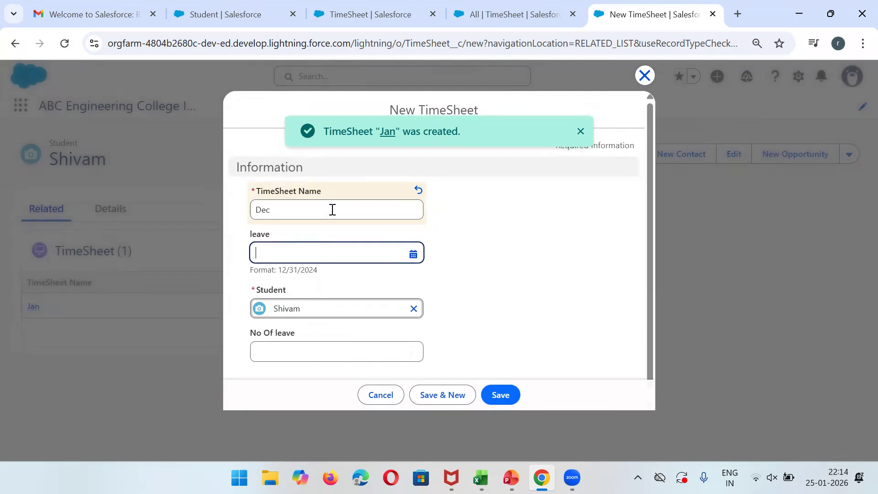
{"action": "left_click", "coordinate": [351, 259]}
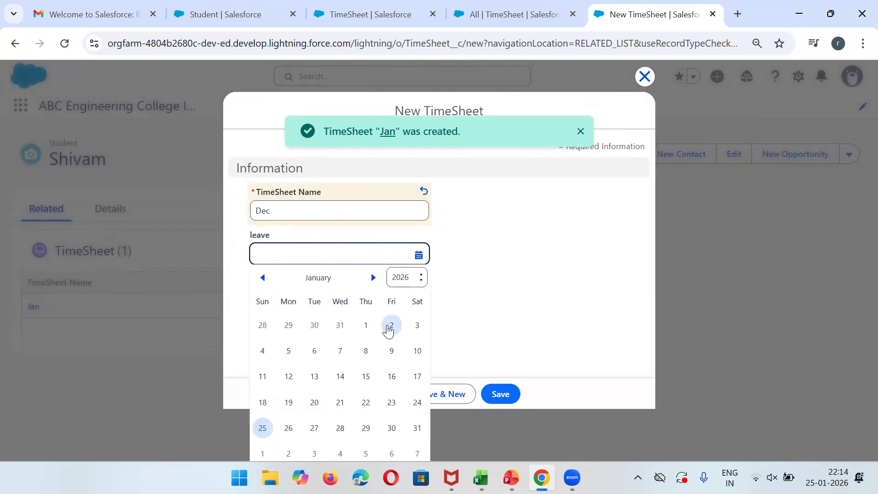
{"action": "left_click", "coordinate": [389, 326]}
{"action": "left_click", "coordinate": [292, 353]}
{"action": "type", "text": "5"}
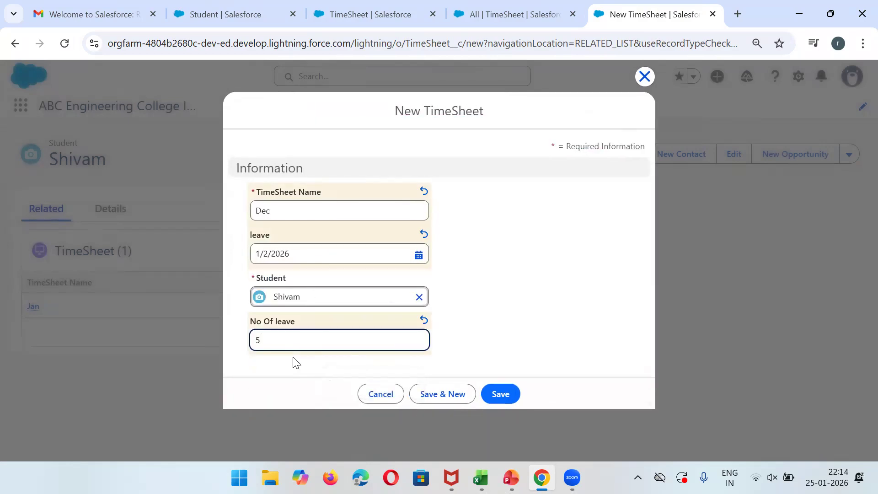
{"action": "left_click", "coordinate": [500, 394]}
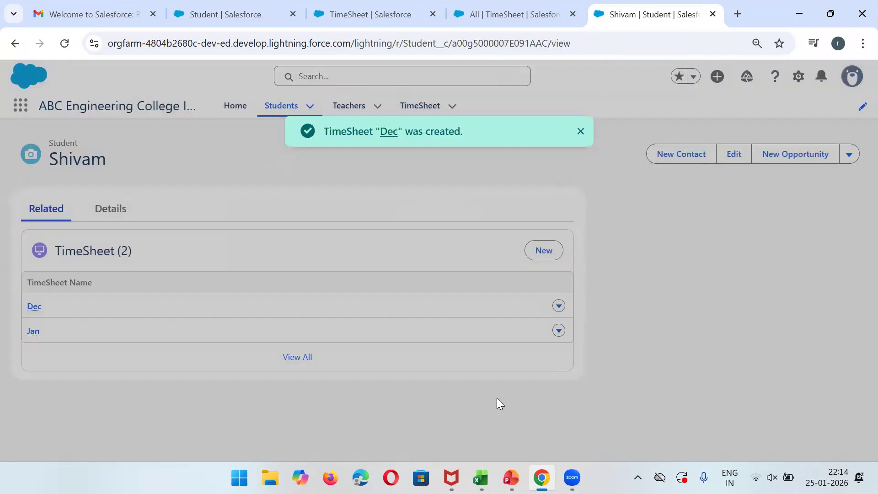
Check the Details tab, where Total Number Of leaves now reads 7.
{"action": "left_click", "coordinate": [110, 211]}
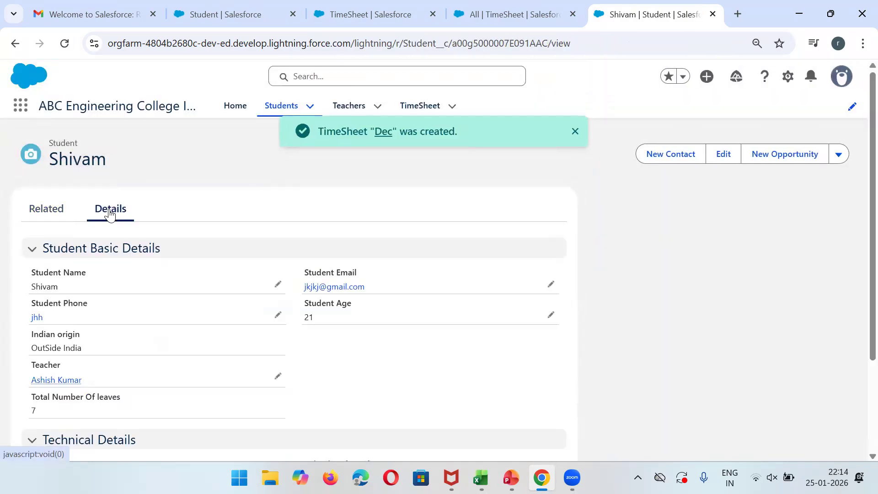
{"action": "scroll", "coordinate": [857, 229], "scroll_direction": "down", "scroll_amount": 1}
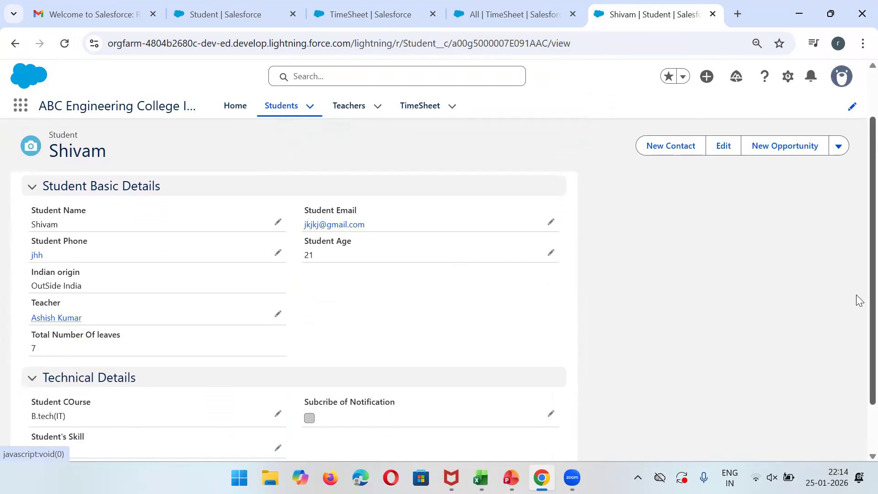
{"action": "scroll", "coordinate": [858, 284], "scroll_direction": "up", "scroll_amount": 1}
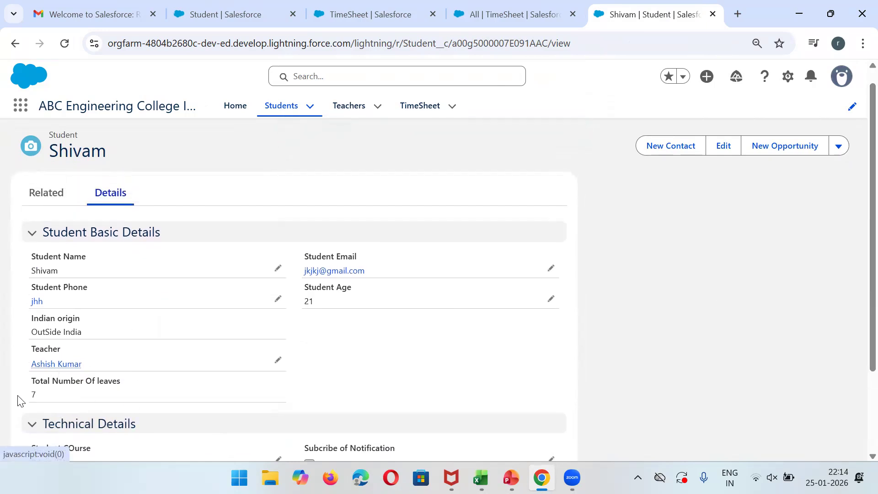